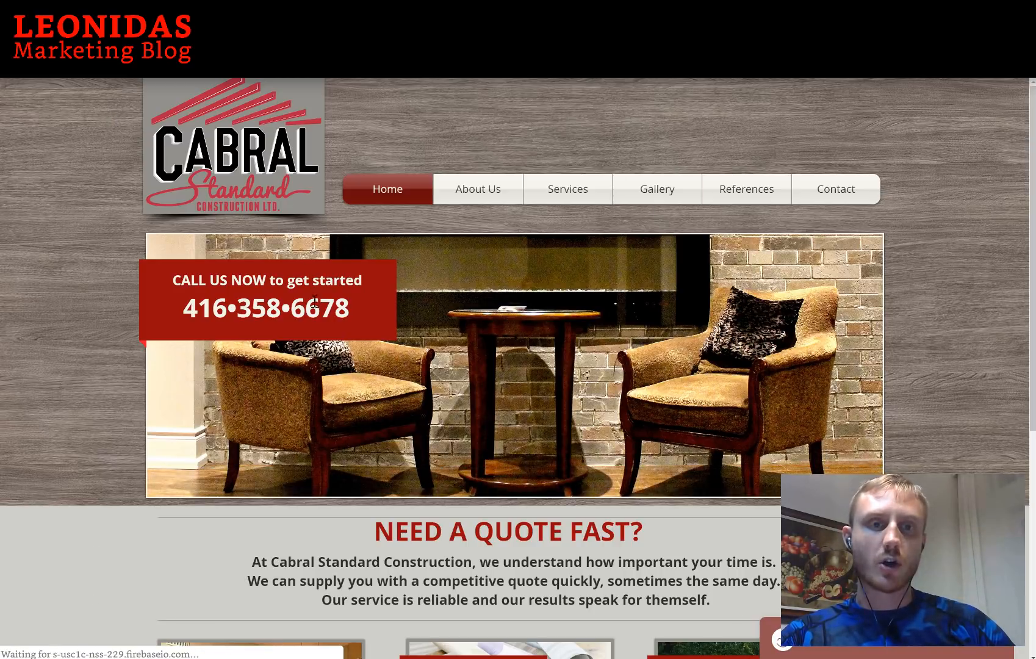
Browse the Cabral Standard Construction homepage and its services, dismissing the chat widget
{"action": "scroll", "coordinate": [116, 398], "scroll_direction": "down", "scroll_amount": 5}
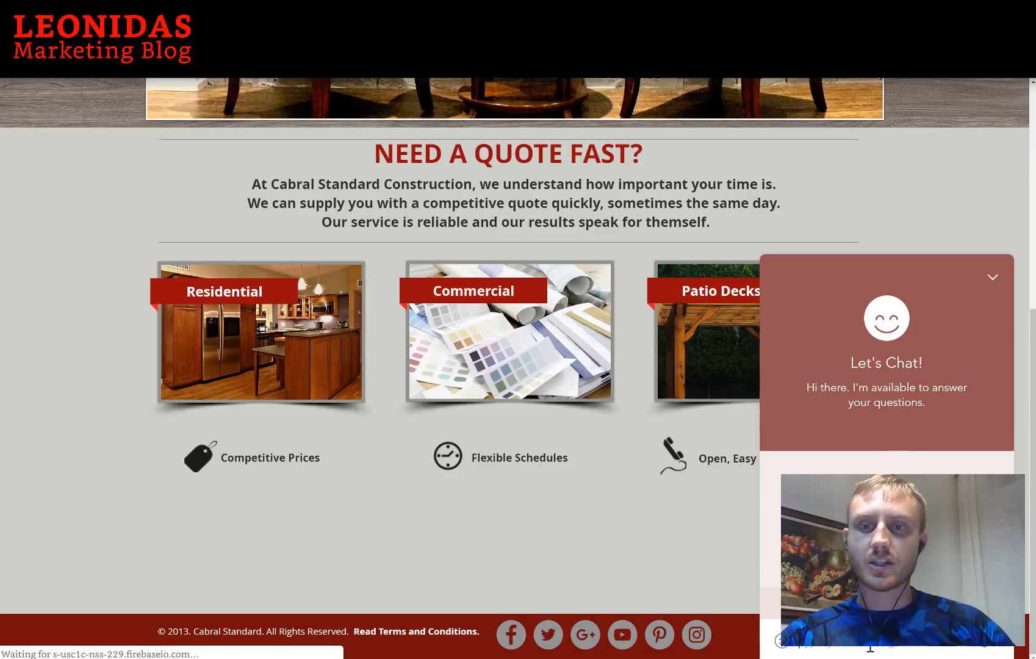
{"action": "left_click", "coordinate": [993, 278]}
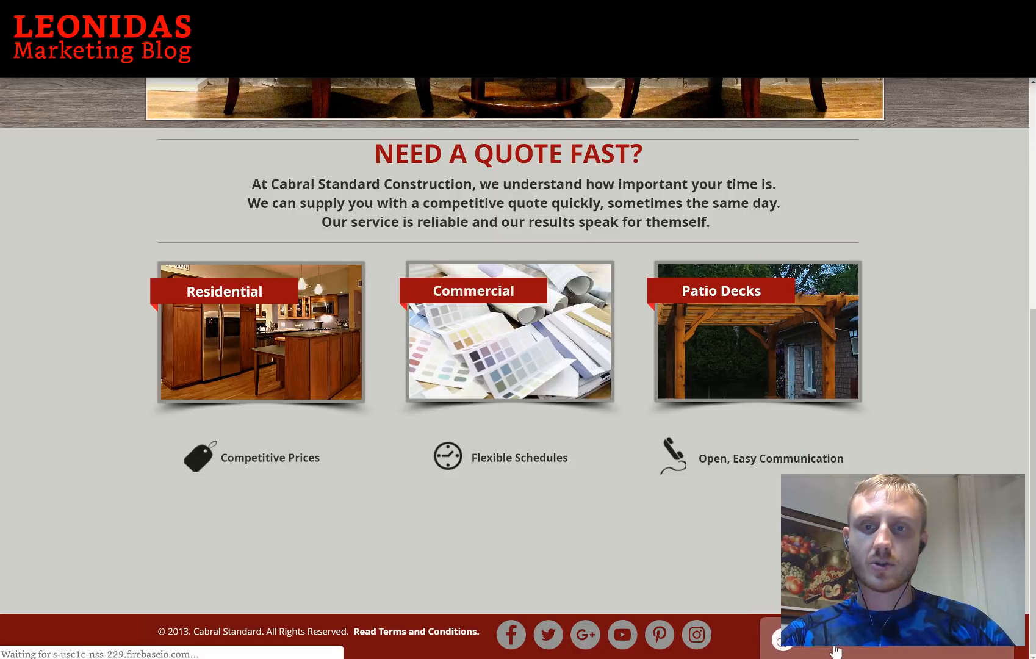
{"action": "scroll", "coordinate": [671, 383], "scroll_direction": "up", "scroll_amount": 5}
{"action": "scroll", "coordinate": [671, 383], "scroll_direction": "up", "scroll_amount": 2}
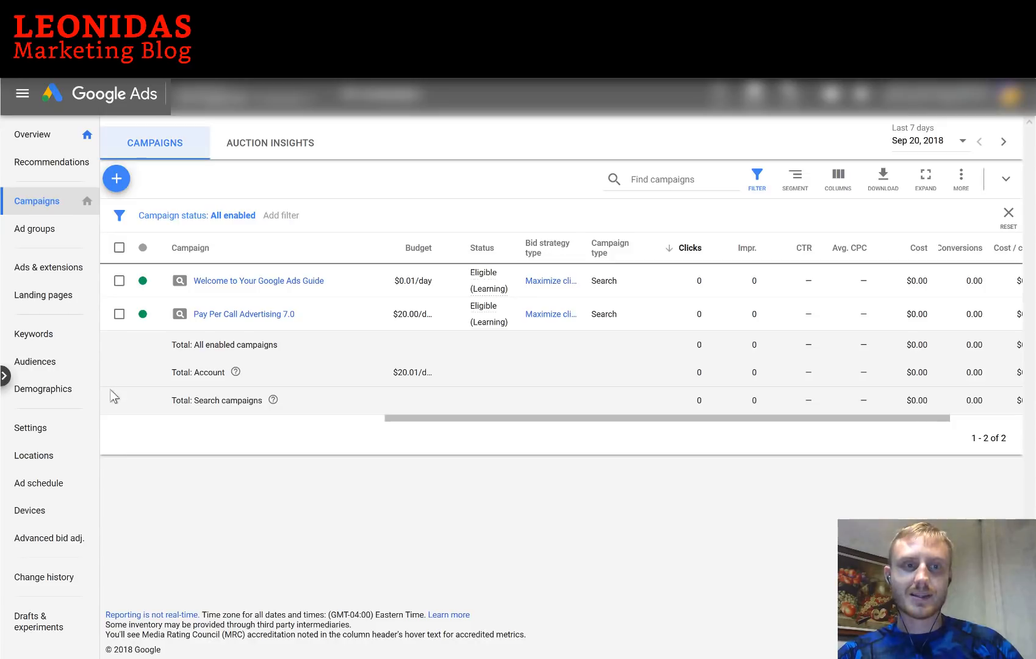
Show and then hide the All campaigns side panel
{"action": "left_click", "coordinate": [5, 377]}
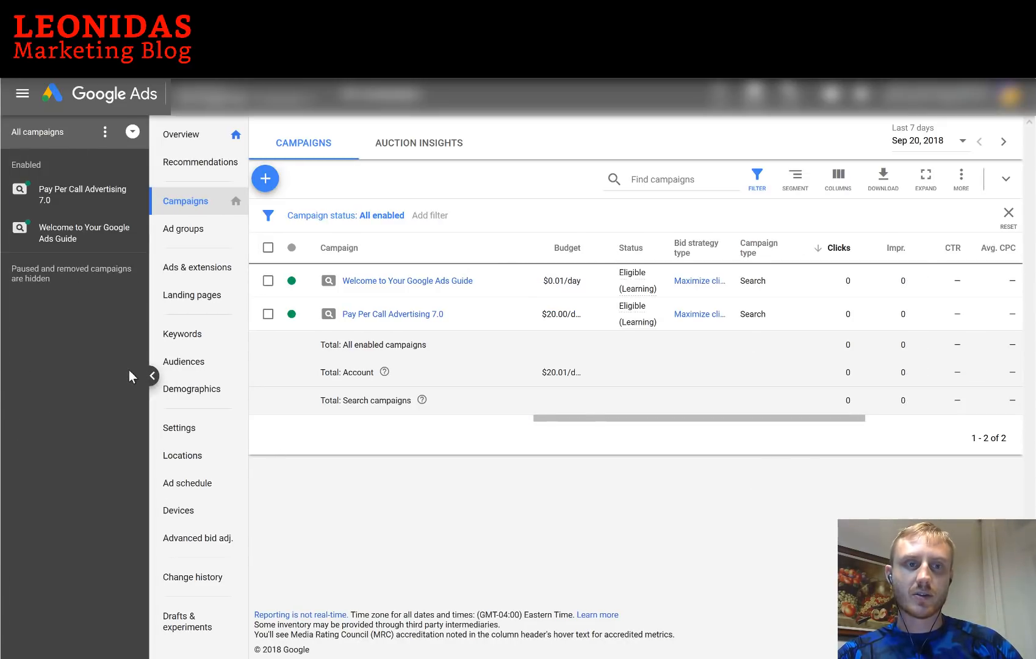
{"action": "left_click", "coordinate": [152, 377]}
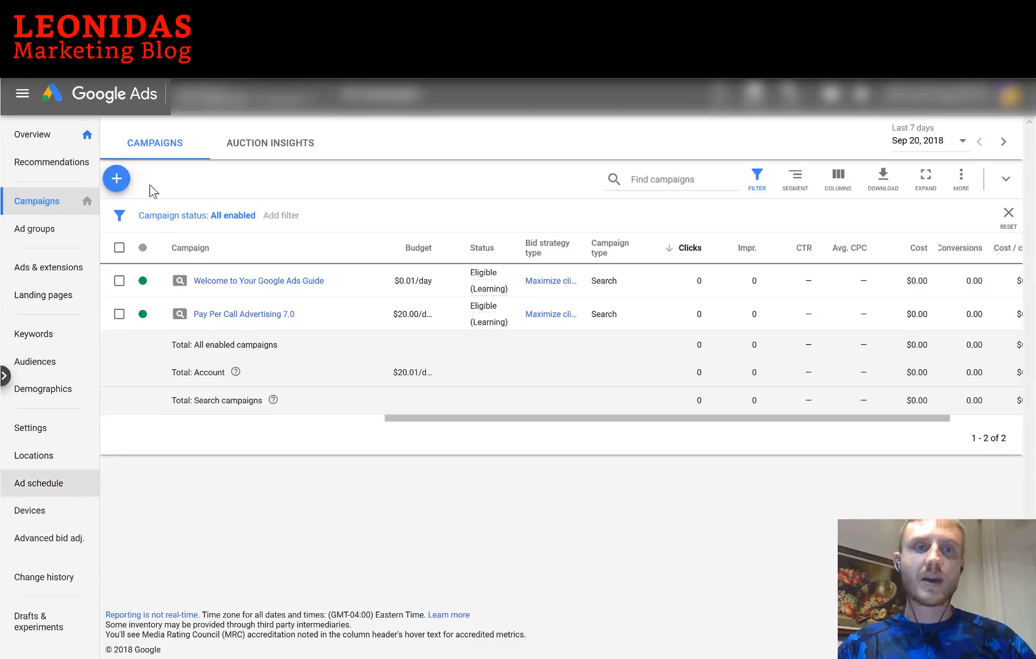
Create a new Search campaign with the Leads goal via phone calls, entering the business phone number
{"action": "left_click", "coordinate": [117, 181]}
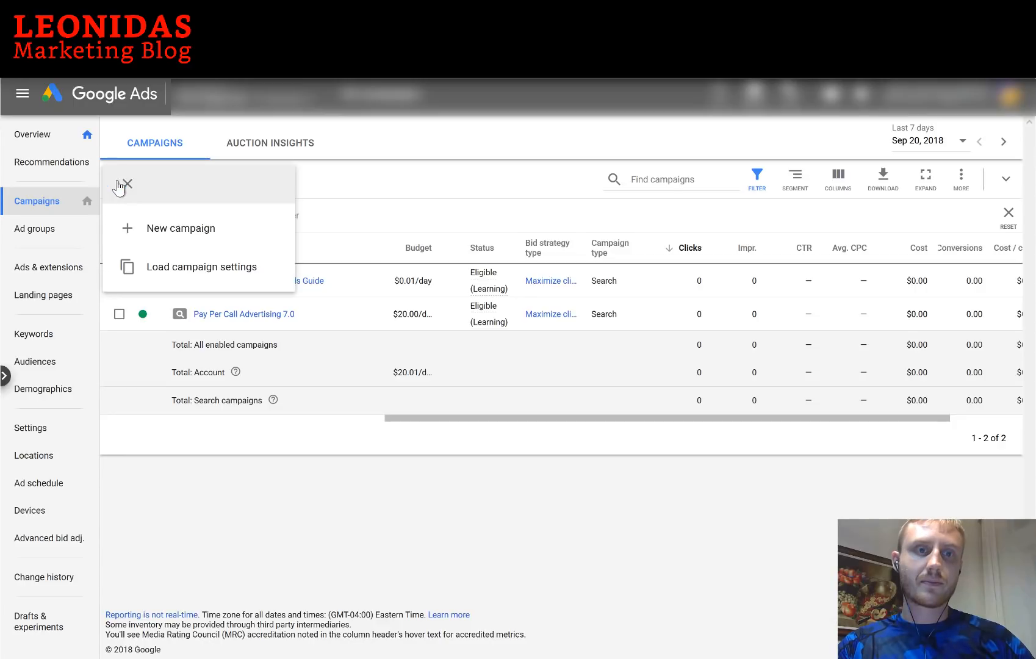
{"action": "left_click", "coordinate": [187, 237]}
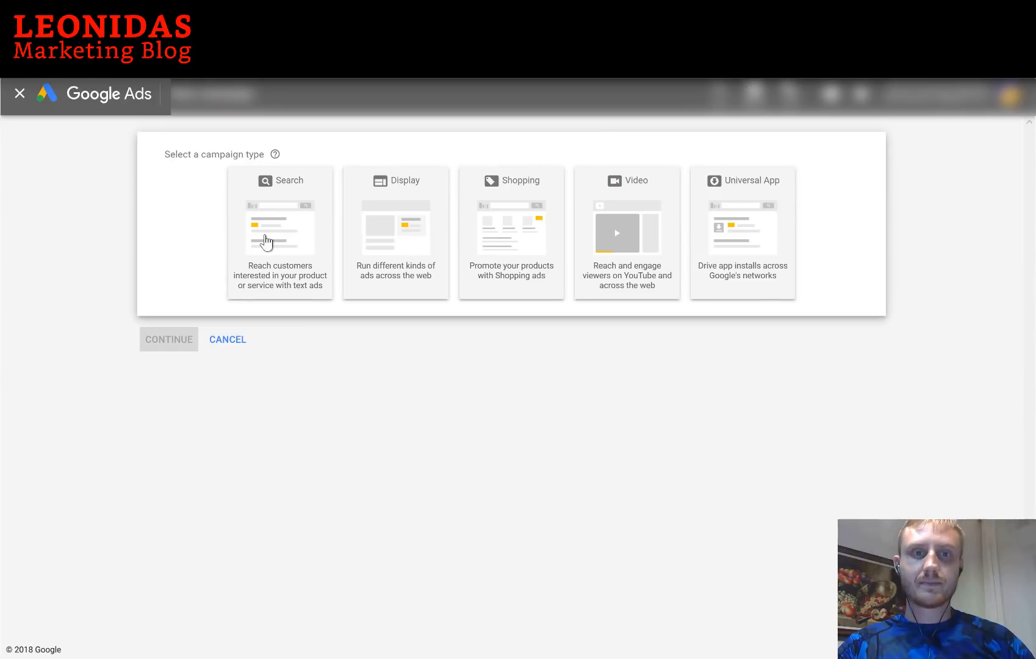
{"action": "left_click", "coordinate": [278, 218]}
{"action": "left_click", "coordinate": [277, 300]}
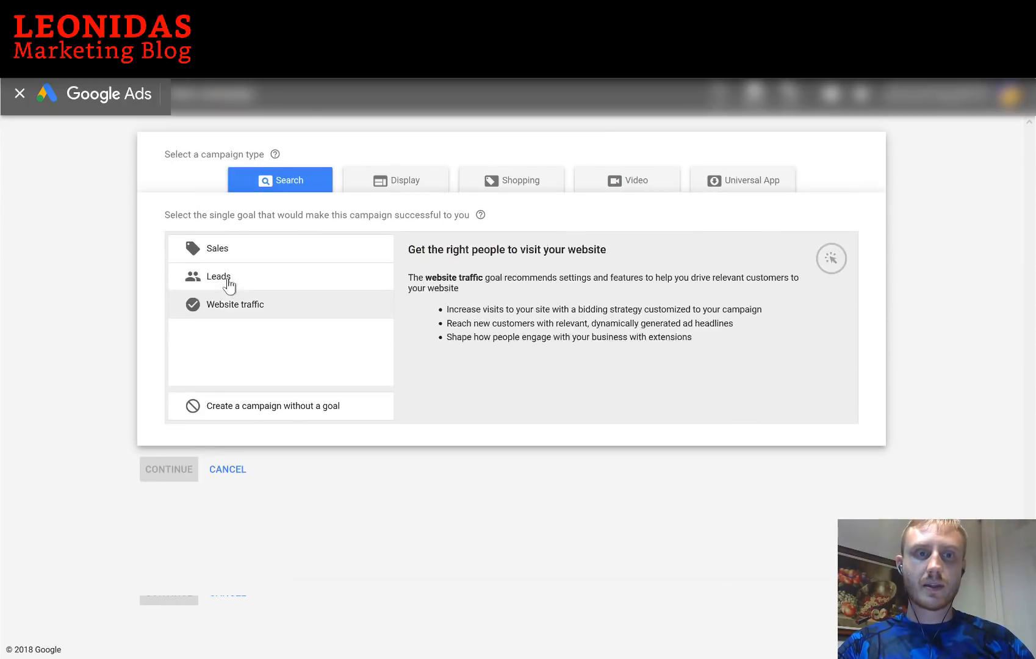
{"action": "left_click", "coordinate": [225, 280]}
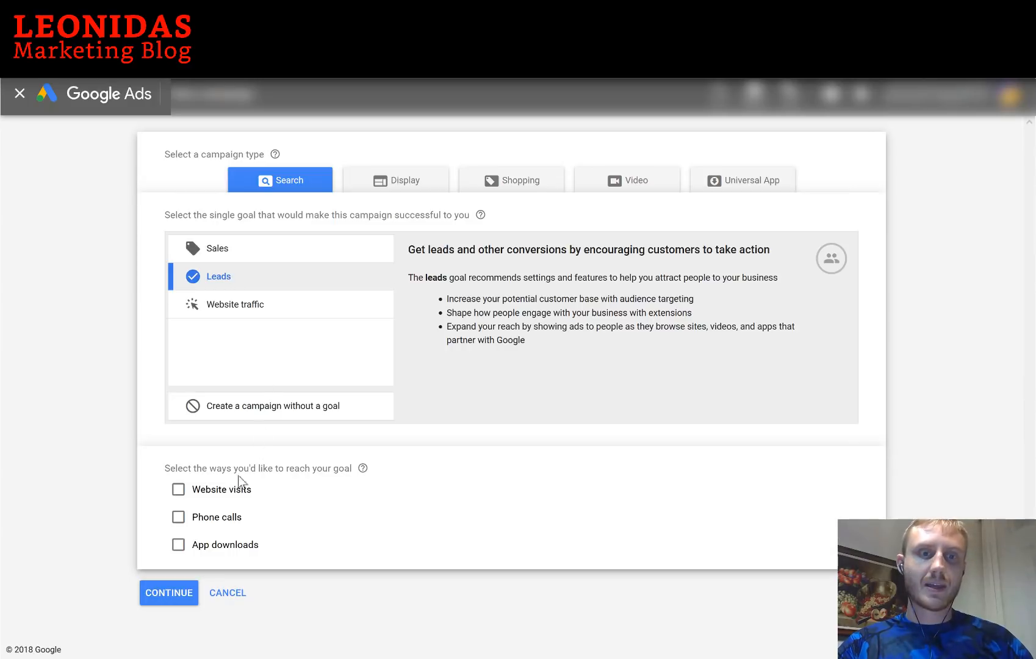
{"action": "left_click", "coordinate": [219, 523]}
{"action": "scroll", "coordinate": [402, 496], "scroll_direction": "down", "scroll_amount": 1}
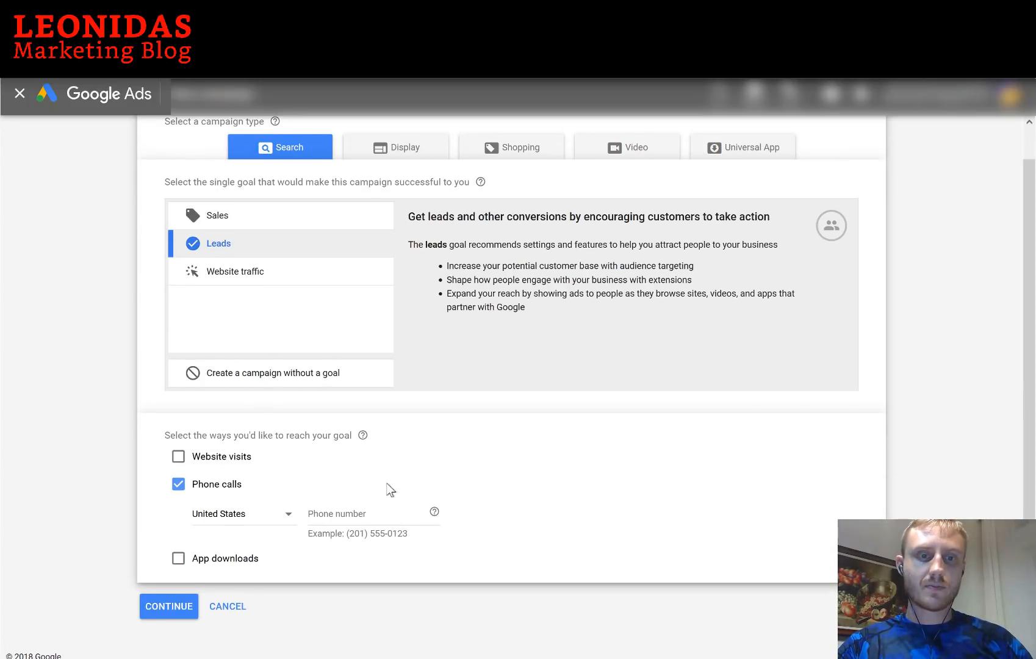
{"action": "left_click", "coordinate": [340, 512]}
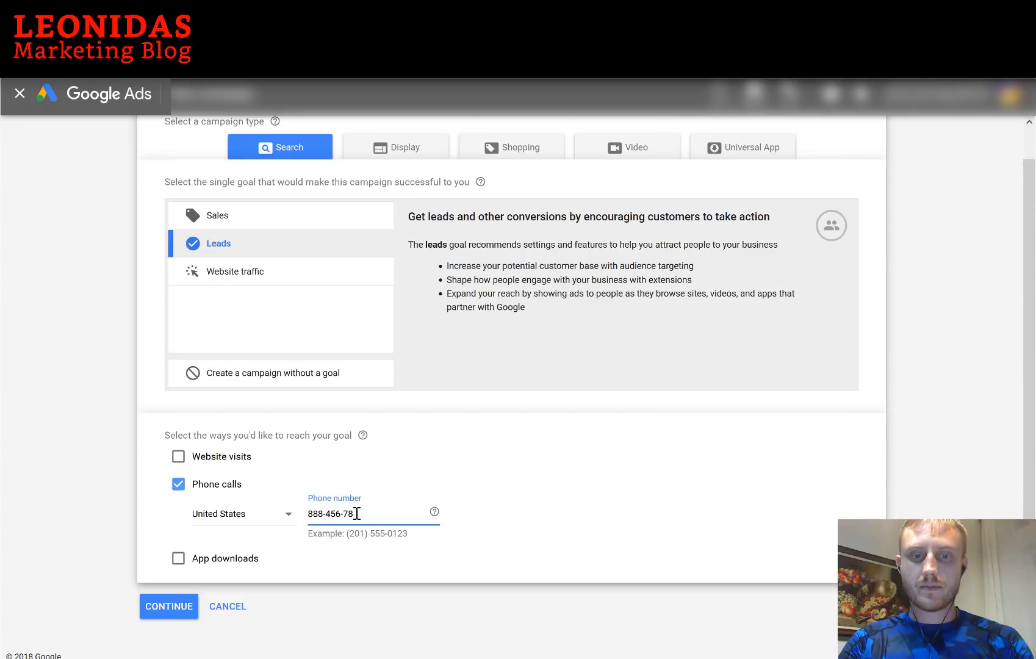
{"action": "left_click", "coordinate": [166, 614]}
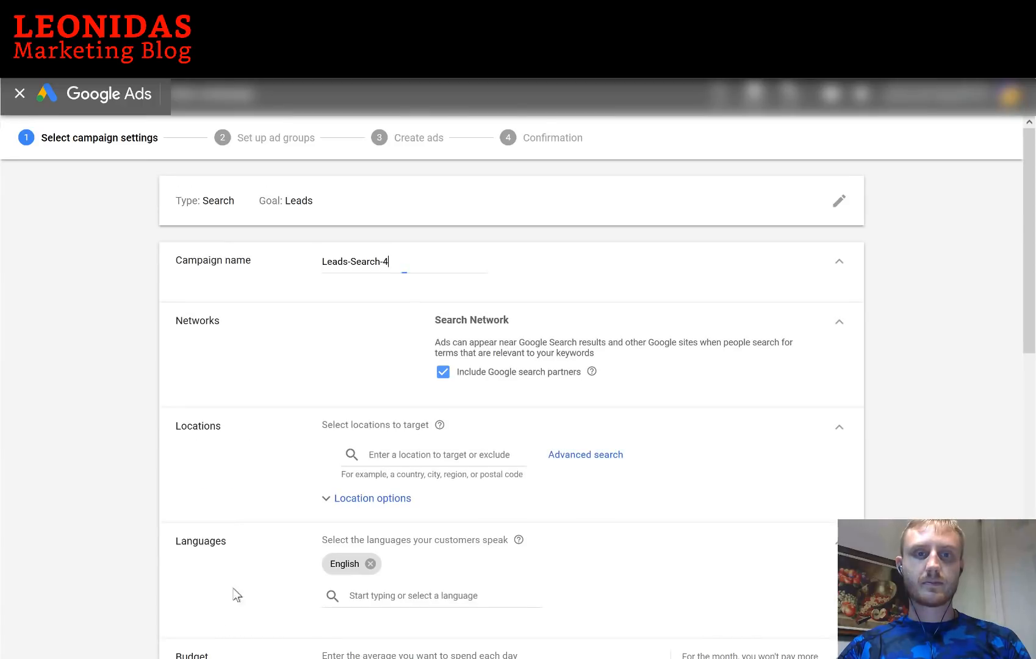
Rename the campaign to 'Cabral Standard Construction' and exclude Google search partners
{"action": "left_click_drag", "start_coordinate": [421, 259], "coordinate": [291, 260]}
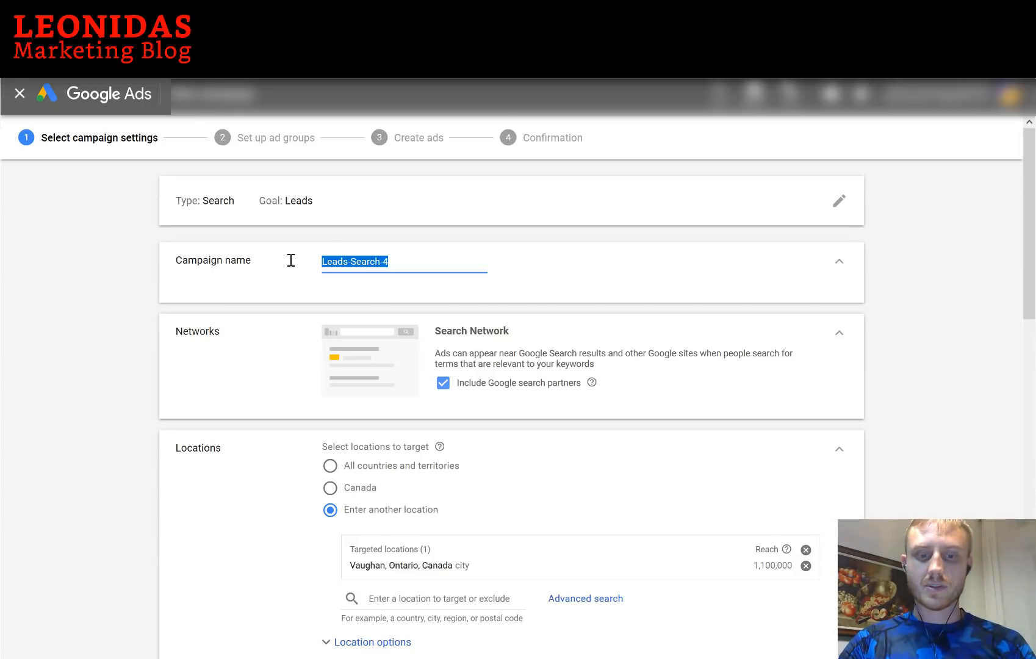
{"action": "type", "text": "Cabral Standard Construction"}
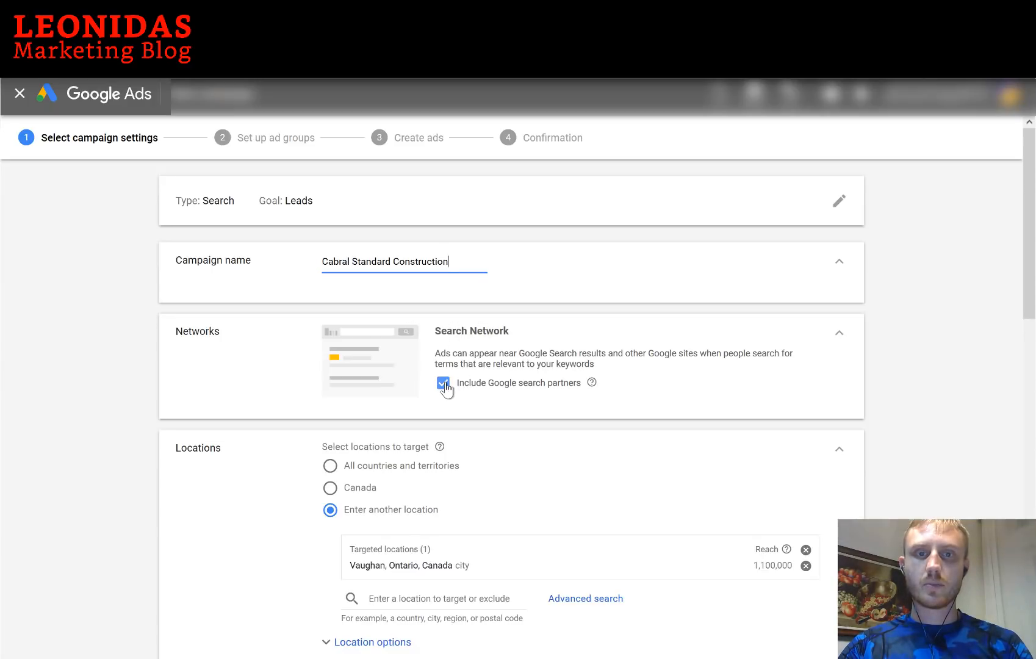
{"action": "left_click", "coordinate": [443, 383]}
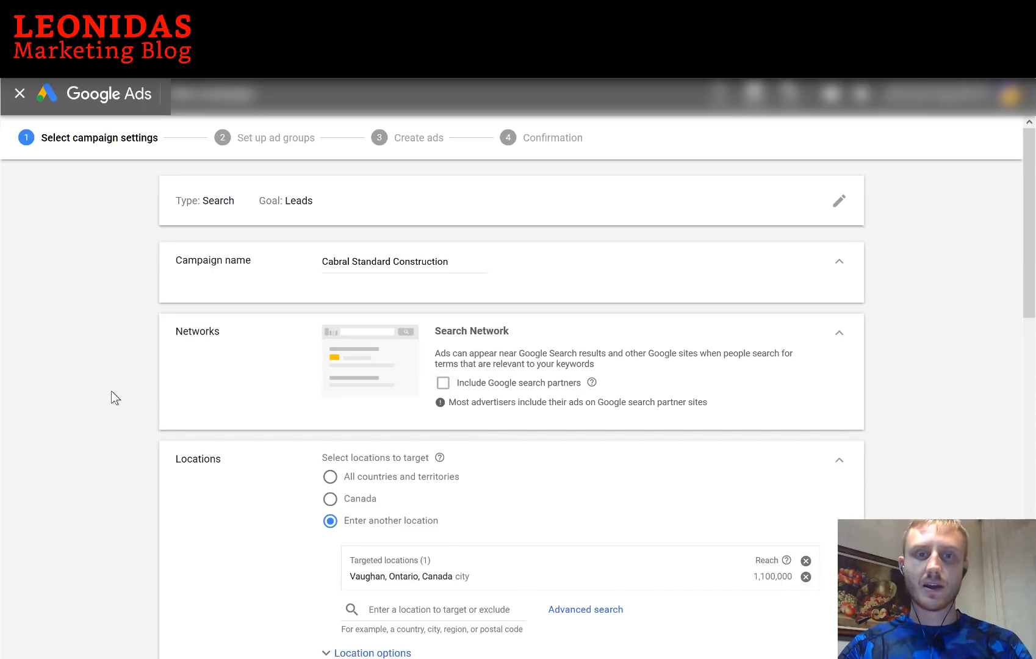
Remove Vaughan, Ontario from targeted locations and open the advanced location search
{"action": "scroll", "coordinate": [111, 391], "scroll_direction": "down", "scroll_amount": 1}
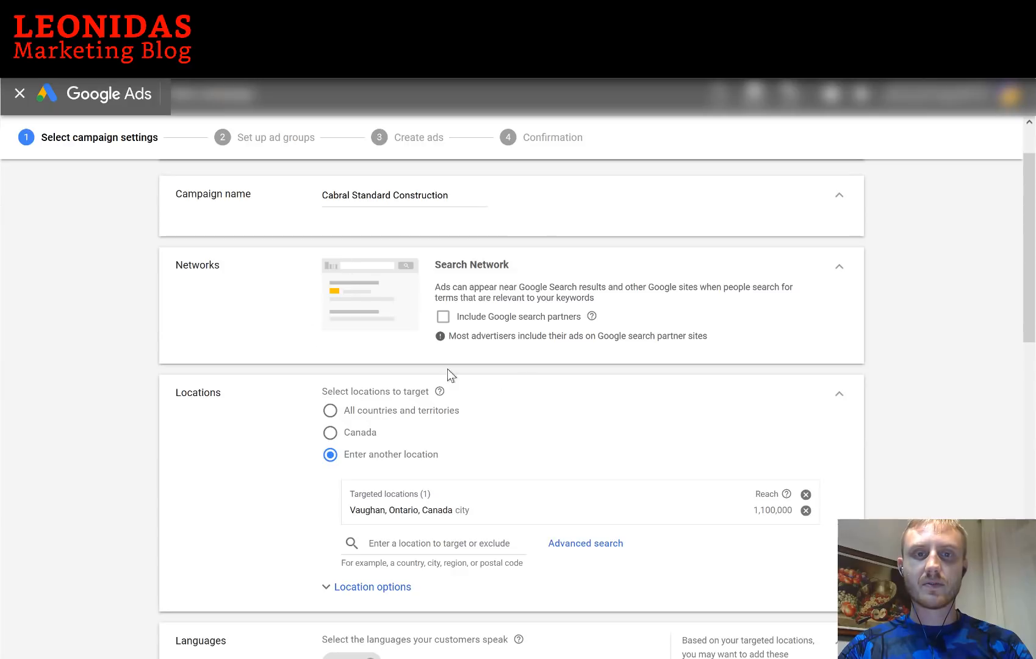
{"action": "scroll", "coordinate": [261, 408], "scroll_direction": "down", "scroll_amount": 1}
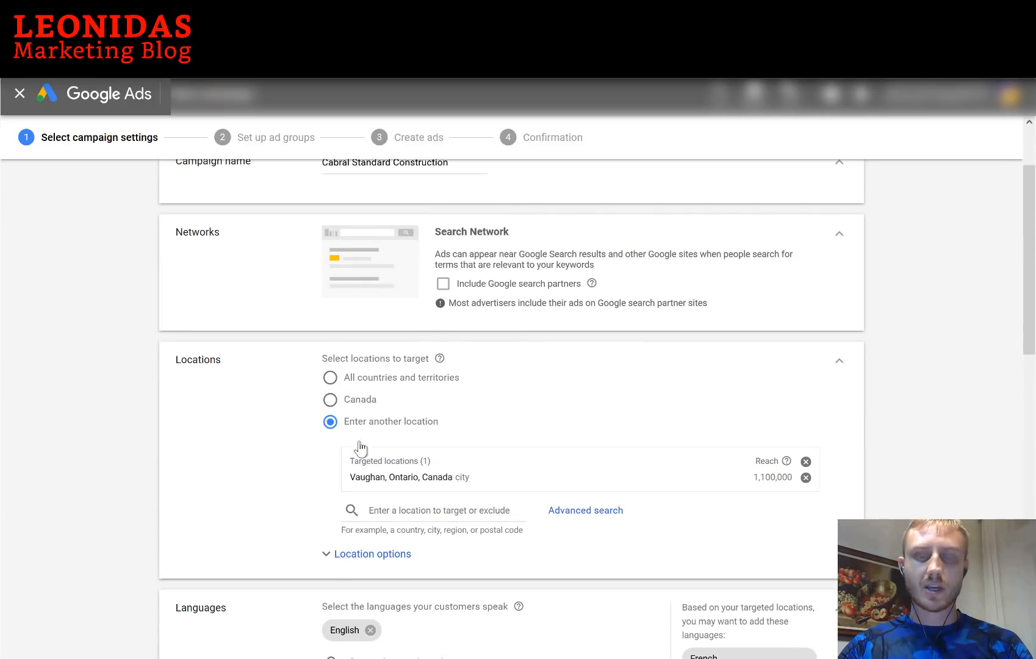
{"action": "left_click", "coordinate": [331, 400]}
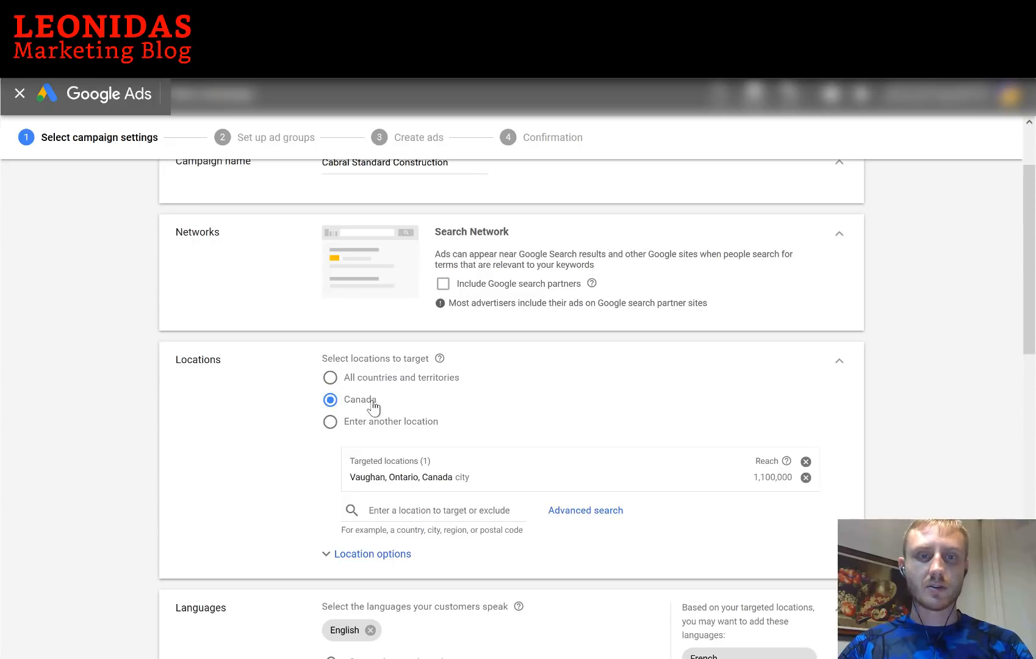
{"action": "left_click", "coordinate": [331, 426]}
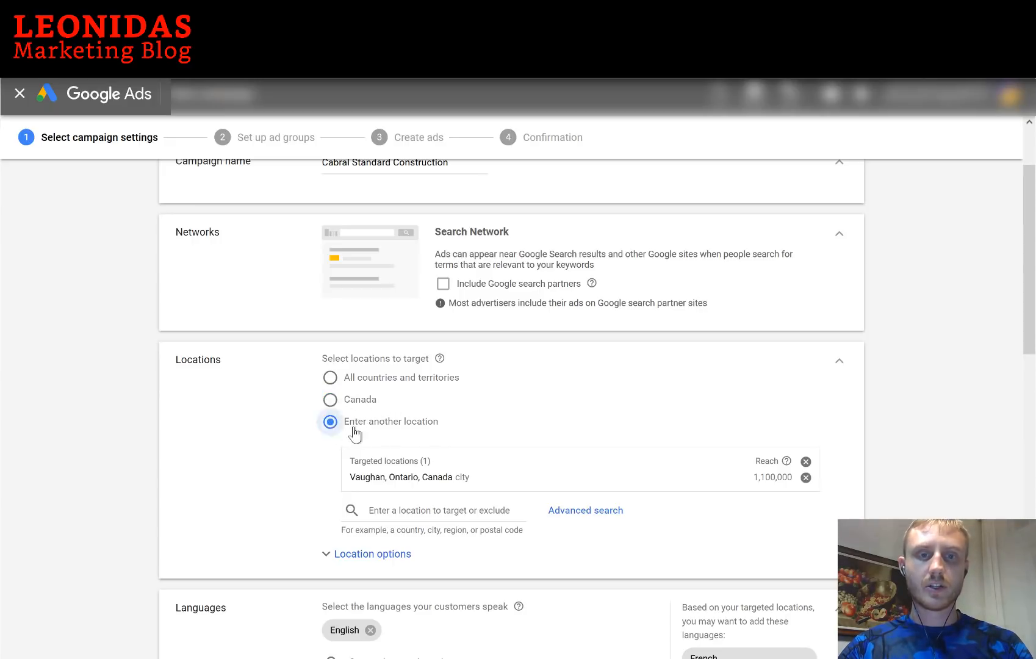
{"action": "left_click", "coordinate": [805, 478]}
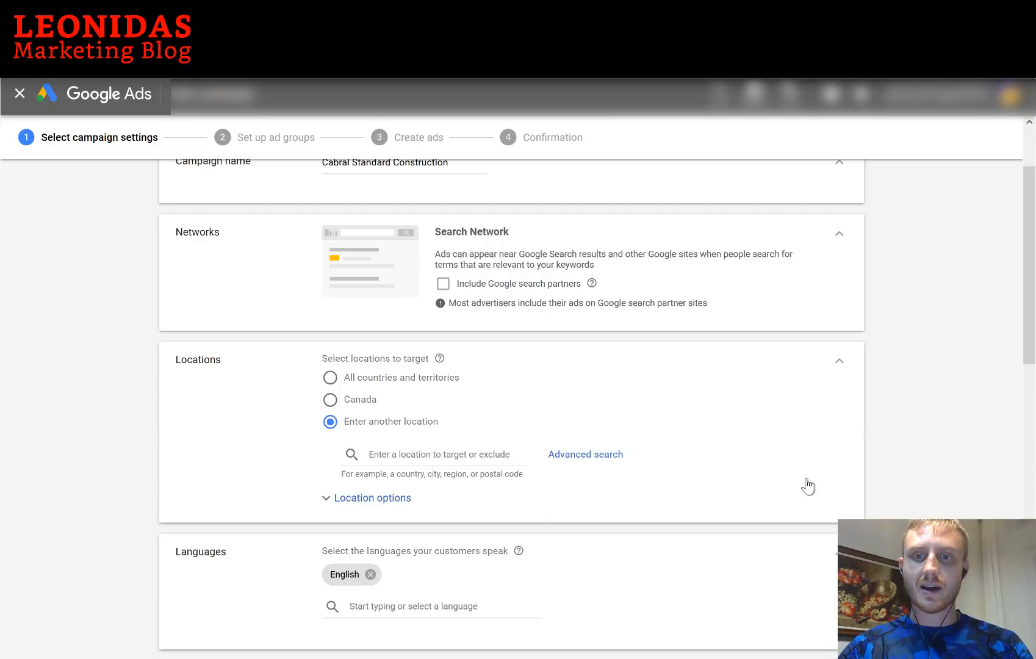
{"action": "left_click", "coordinate": [586, 455]}
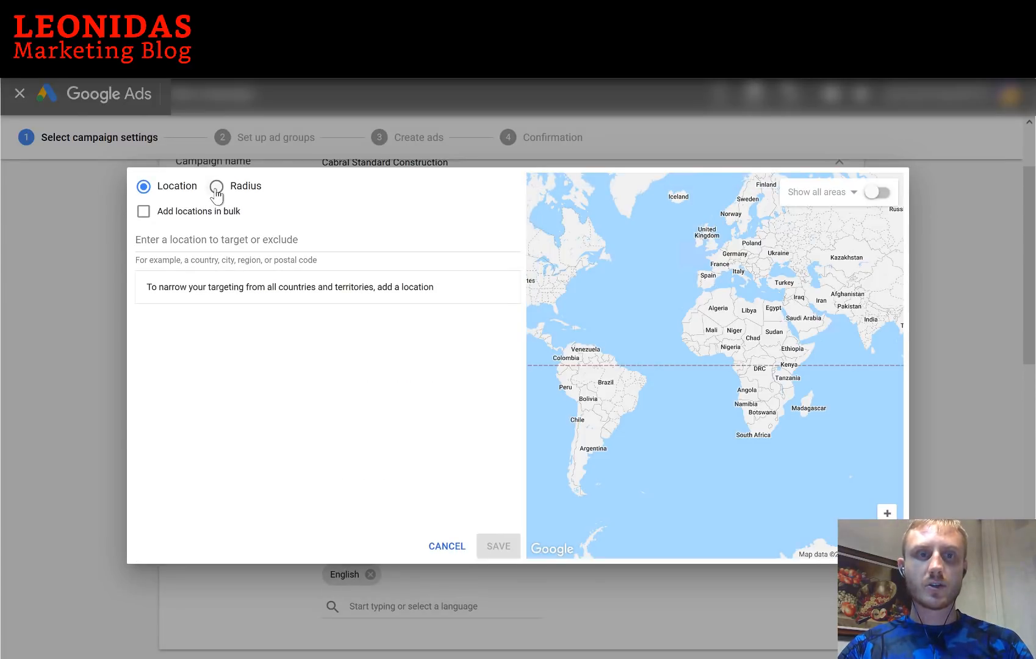
Target a 20 km radius around Thornhill, Vaughan, ON, replacing the initial 20 mi radius
{"action": "left_click", "coordinate": [217, 187]}
{"action": "left_click", "coordinate": [242, 239]}
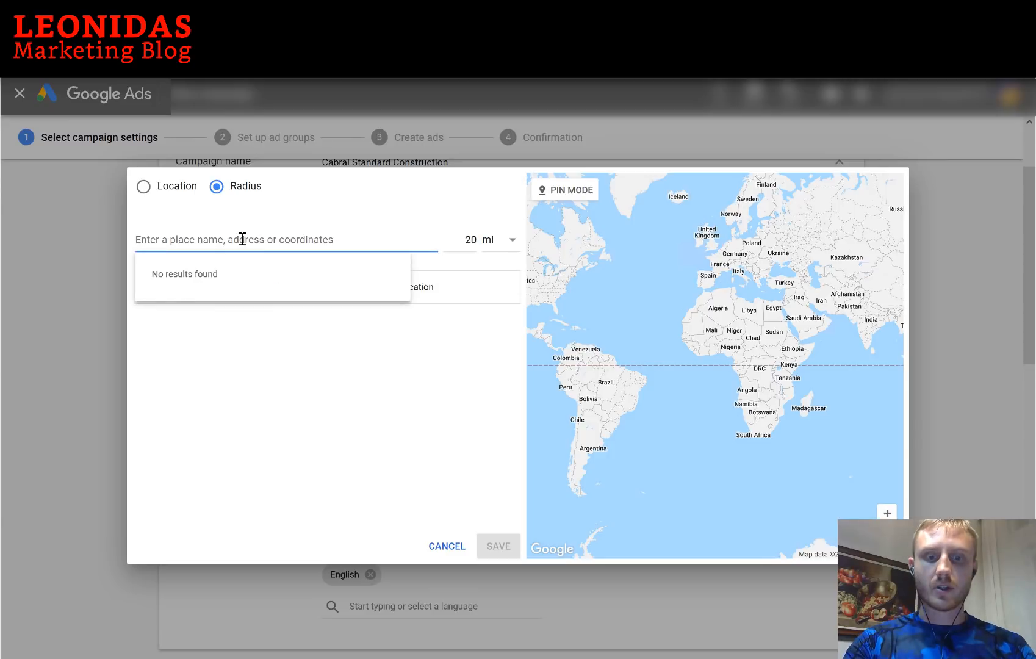
{"action": "type", "text": "thornhill"}
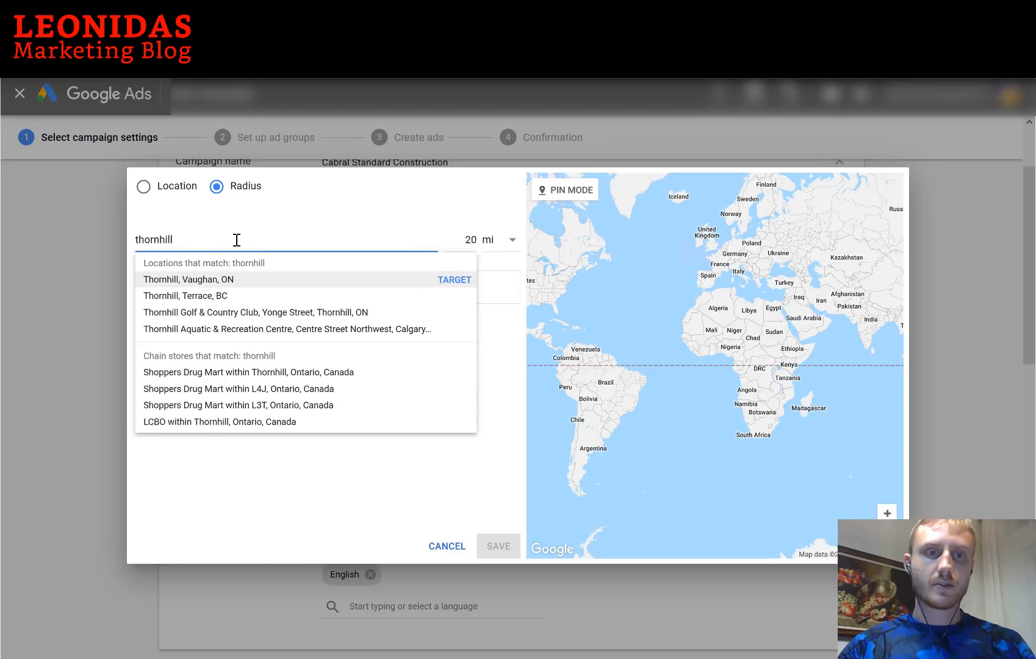
{"action": "left_click", "coordinate": [454, 282]}
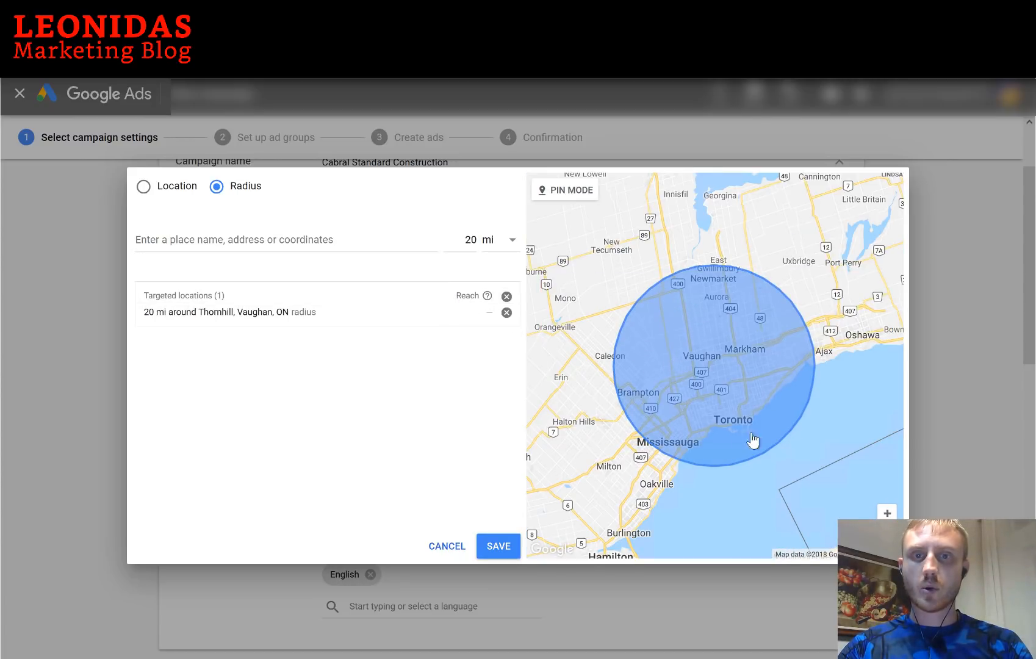
{"action": "left_click", "coordinate": [496, 249]}
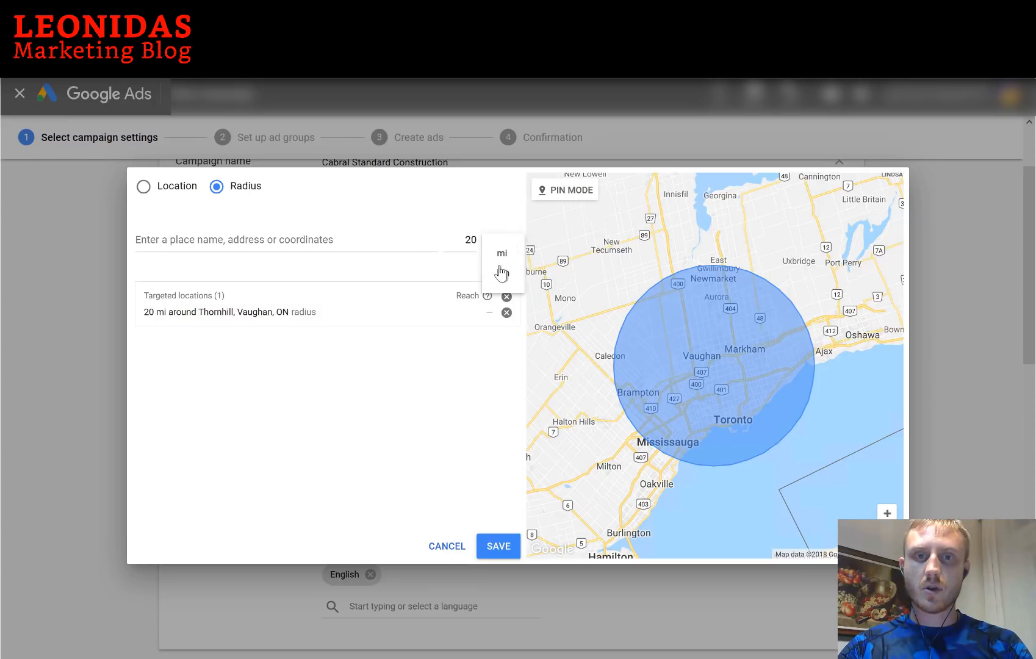
{"action": "left_click", "coordinate": [502, 280]}
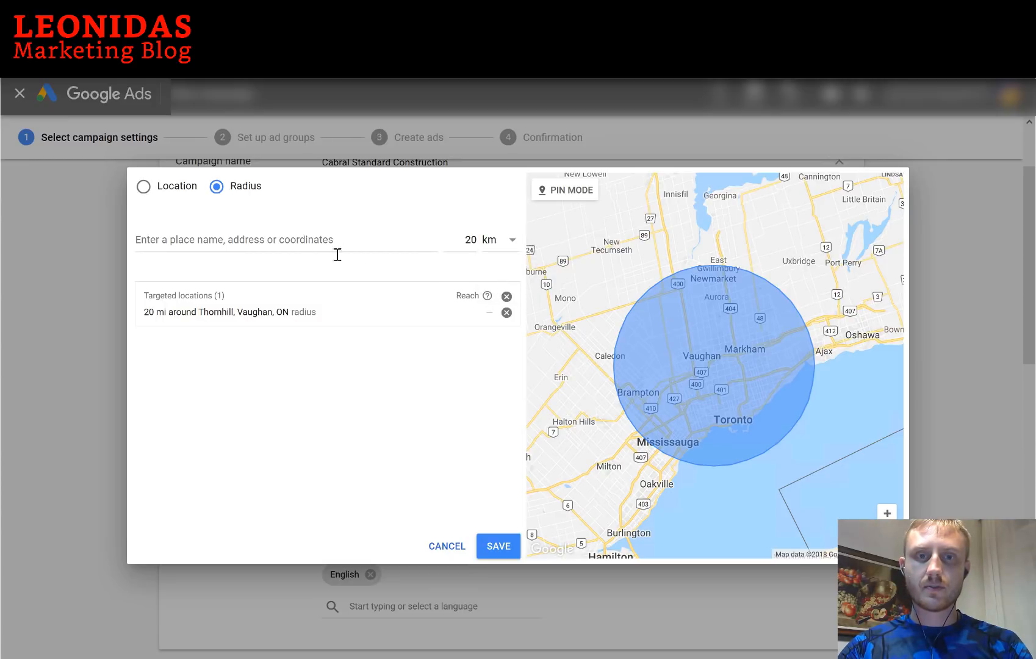
{"action": "left_click", "coordinate": [506, 313]}
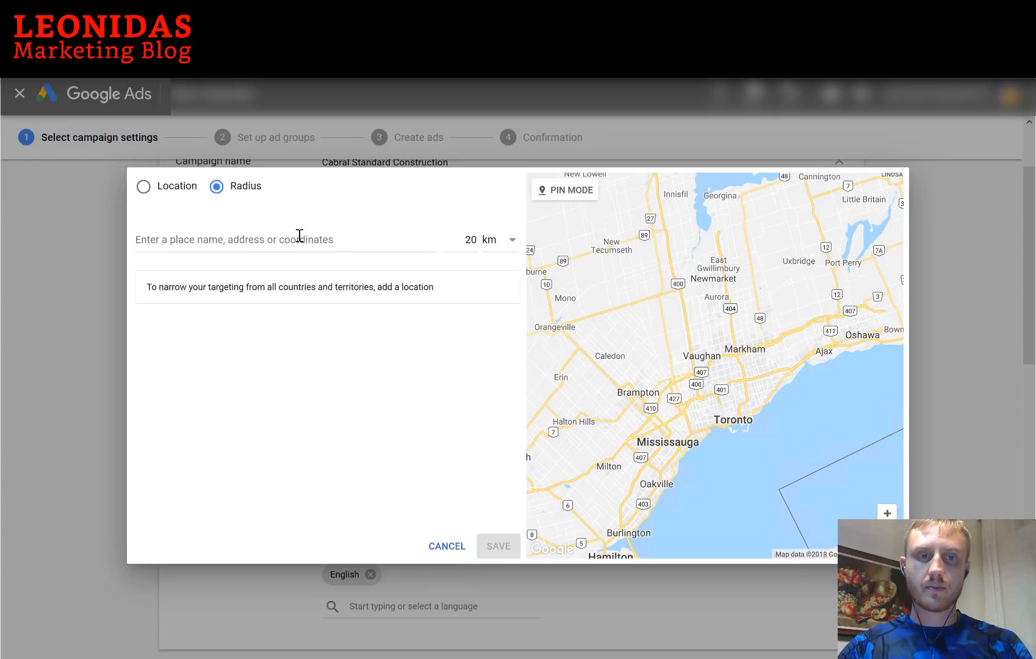
{"action": "left_click", "coordinate": [299, 239]}
{"action": "type", "text": "thornhi"}
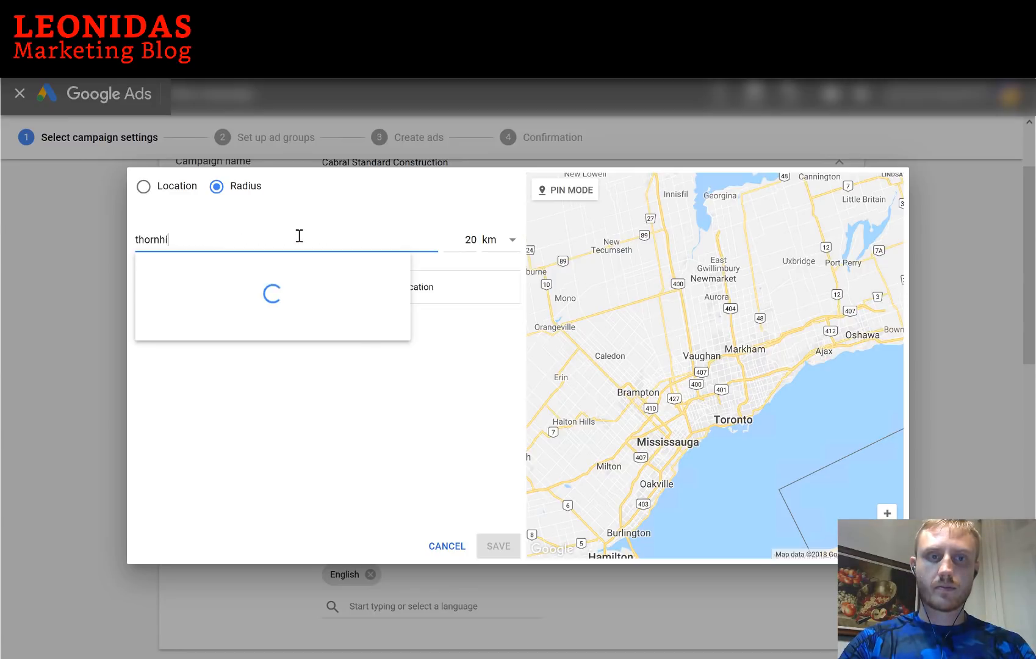
{"action": "type", "text": "ll"}
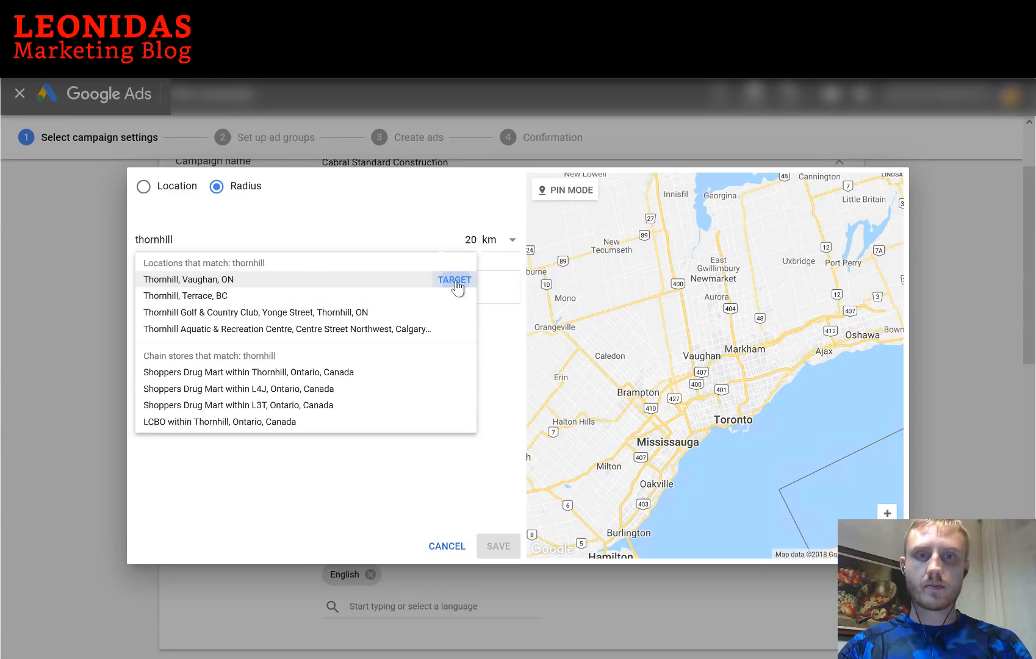
{"action": "left_click", "coordinate": [455, 282]}
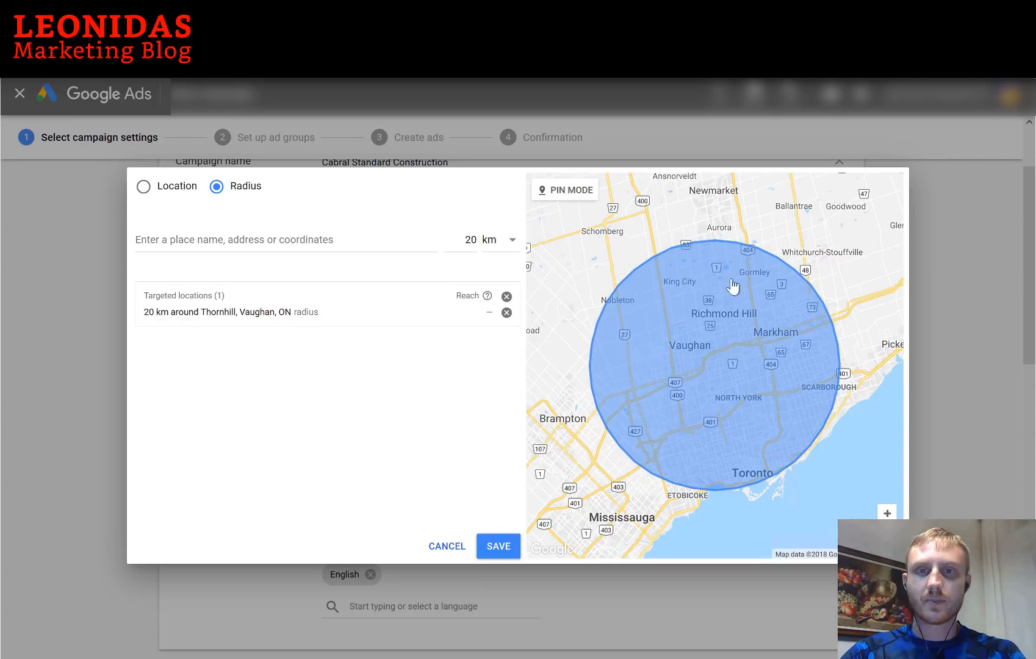
Save the Thornhill radius and expand Location options to view the Target and Exclude settings
{"action": "left_click", "coordinate": [499, 546]}
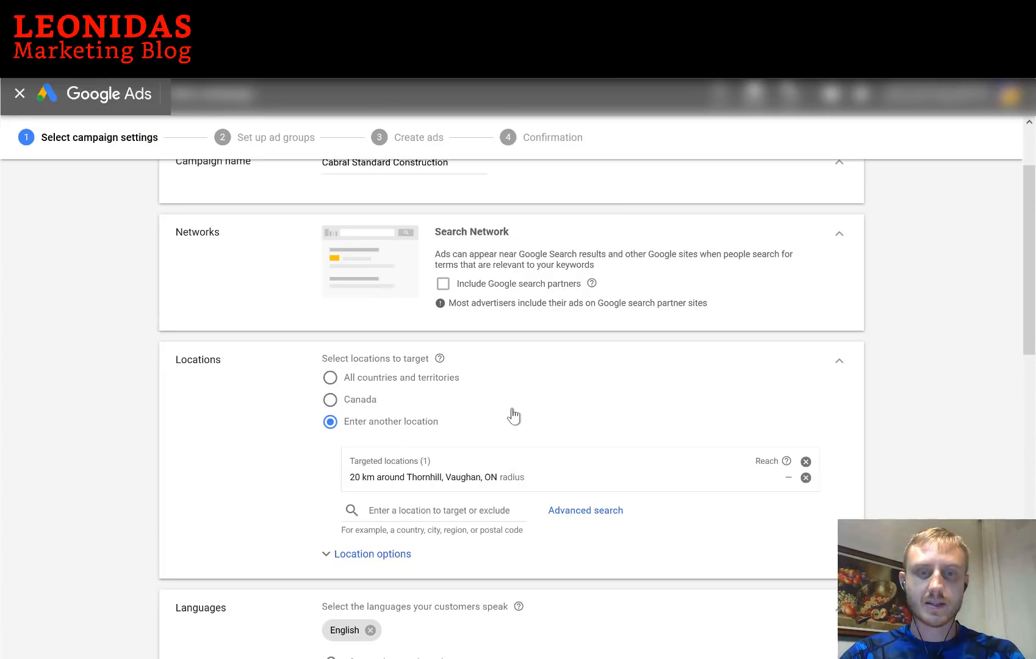
{"action": "scroll", "coordinate": [292, 522], "scroll_direction": "down", "scroll_amount": 1}
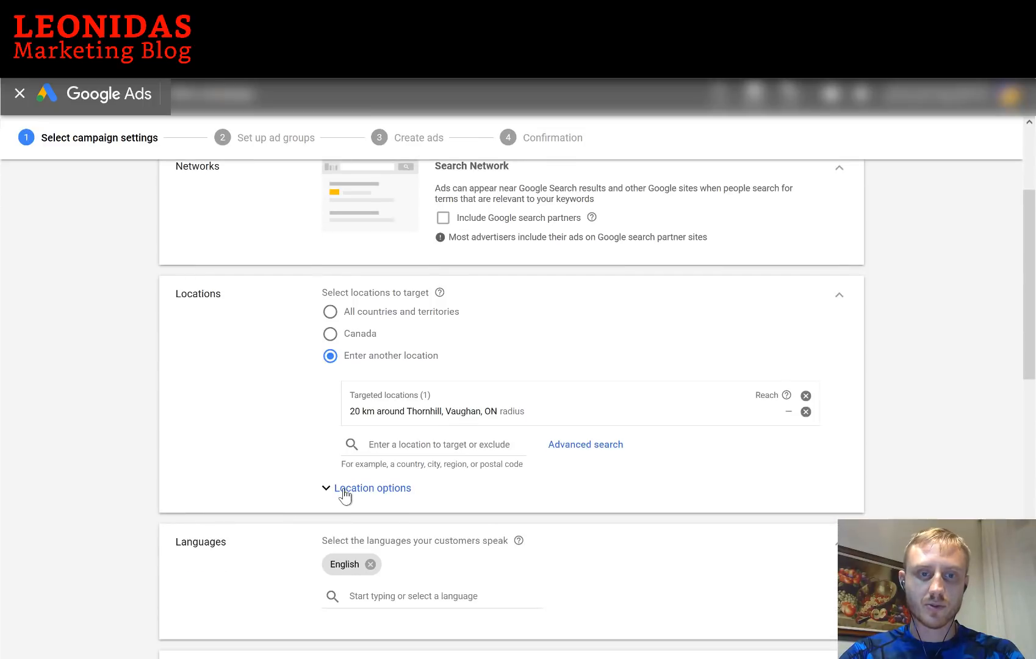
{"action": "left_click", "coordinate": [344, 491]}
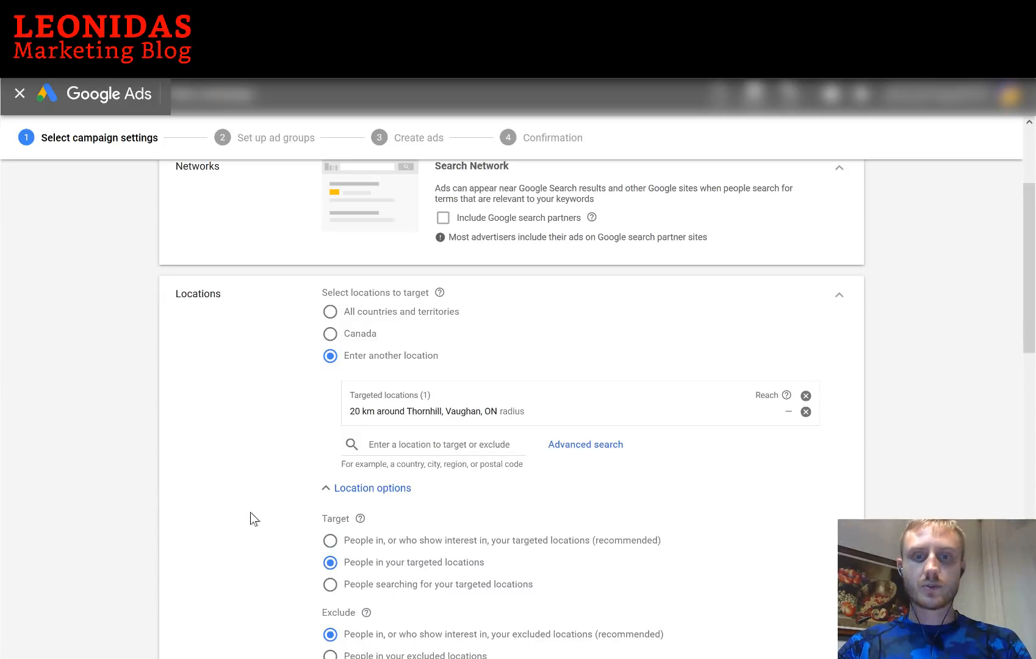
{"action": "scroll", "coordinate": [250, 511], "scroll_direction": "down", "scroll_amount": 2}
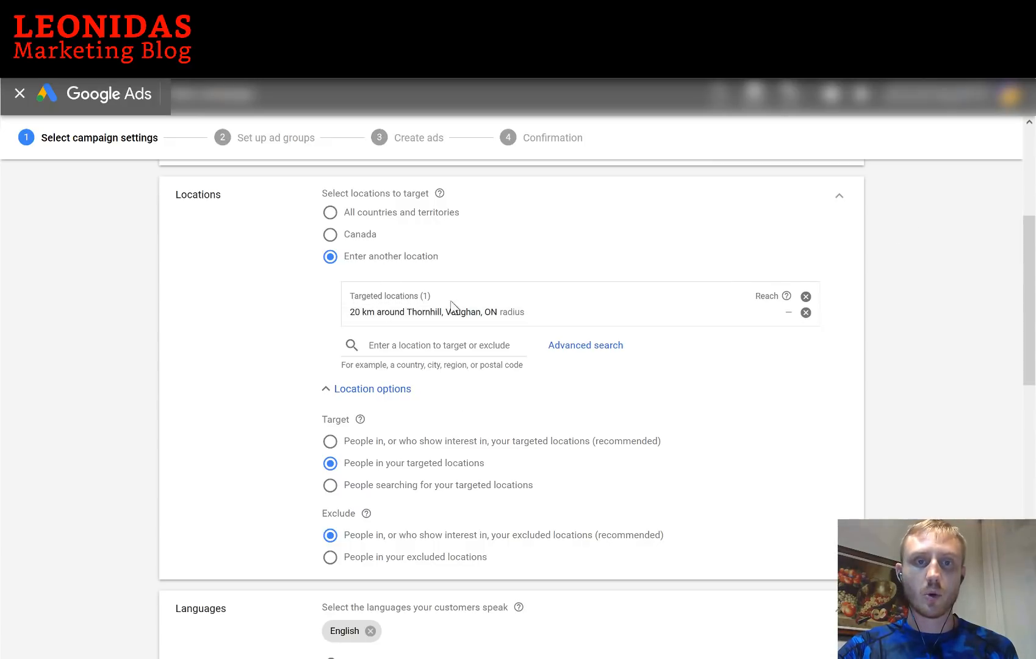
Set the daily budget to $20 and expand the delivery method options
{"action": "scroll", "coordinate": [257, 457], "scroll_direction": "down", "scroll_amount": 5}
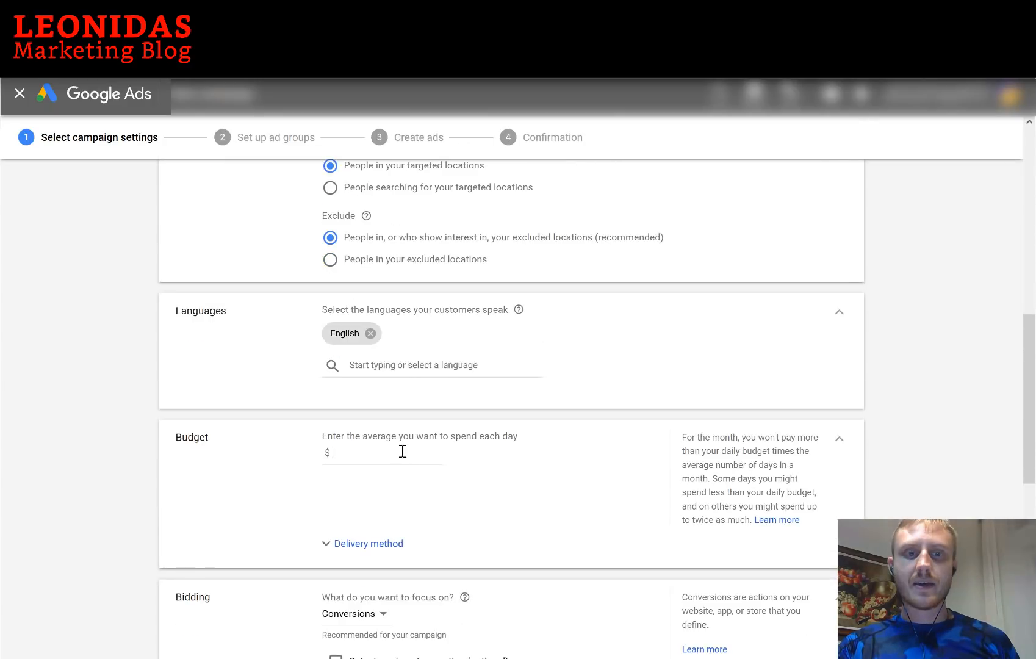
{"action": "left_click", "coordinate": [403, 453]}
{"action": "type", "text": "20"}
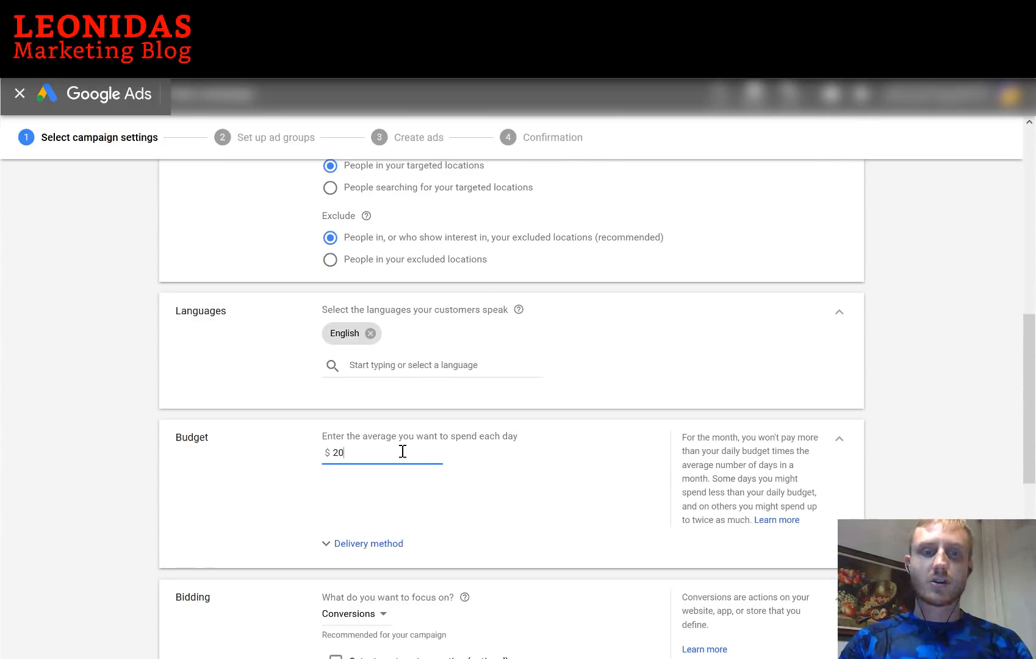
{"action": "left_click", "coordinate": [263, 485]}
{"action": "scroll", "coordinate": [355, 380], "scroll_direction": "down", "scroll_amount": 2}
{"action": "left_click", "coordinate": [369, 446]}
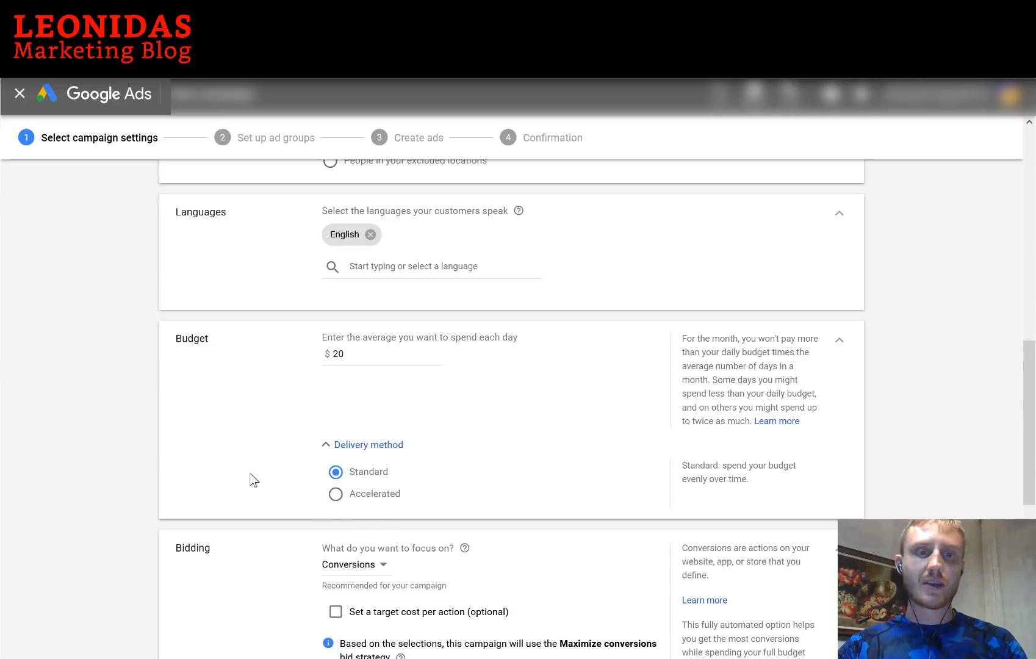
Make bidding focus on Clicks with a $2.00 maximum CPC bid limit
{"action": "scroll", "coordinate": [254, 480], "scroll_direction": "down", "scroll_amount": 2}
{"action": "scroll", "coordinate": [254, 480], "scroll_direction": "down", "scroll_amount": 1}
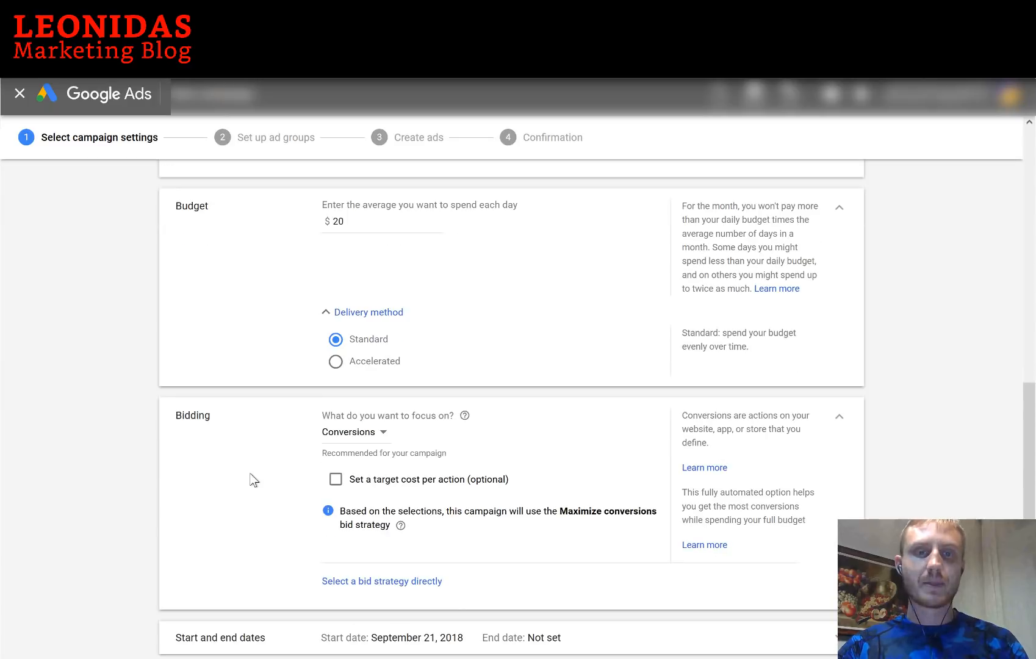
{"action": "scroll", "coordinate": [253, 480], "scroll_direction": "down", "scroll_amount": 1}
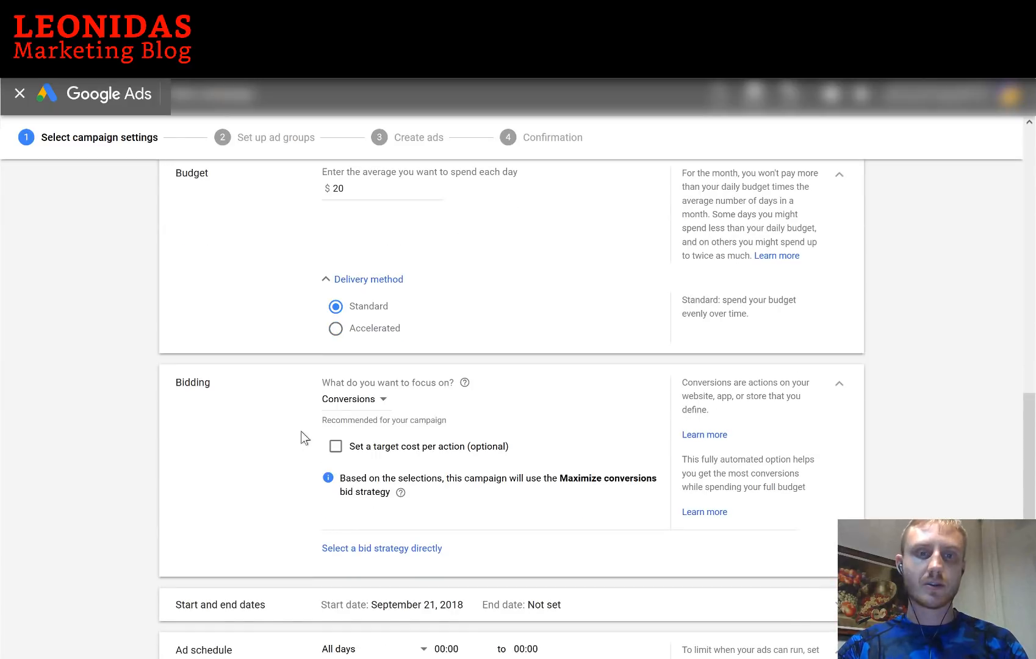
{"action": "left_click", "coordinate": [363, 402]}
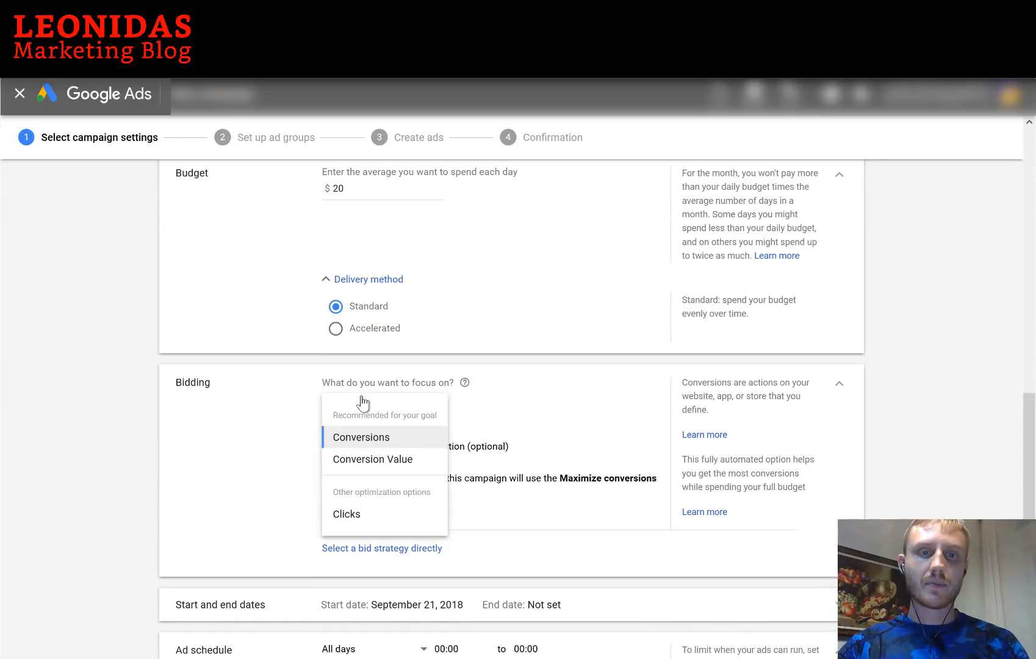
{"action": "left_click", "coordinate": [355, 515]}
{"action": "scroll", "coordinate": [370, 457], "scroll_direction": "down", "scroll_amount": 2}
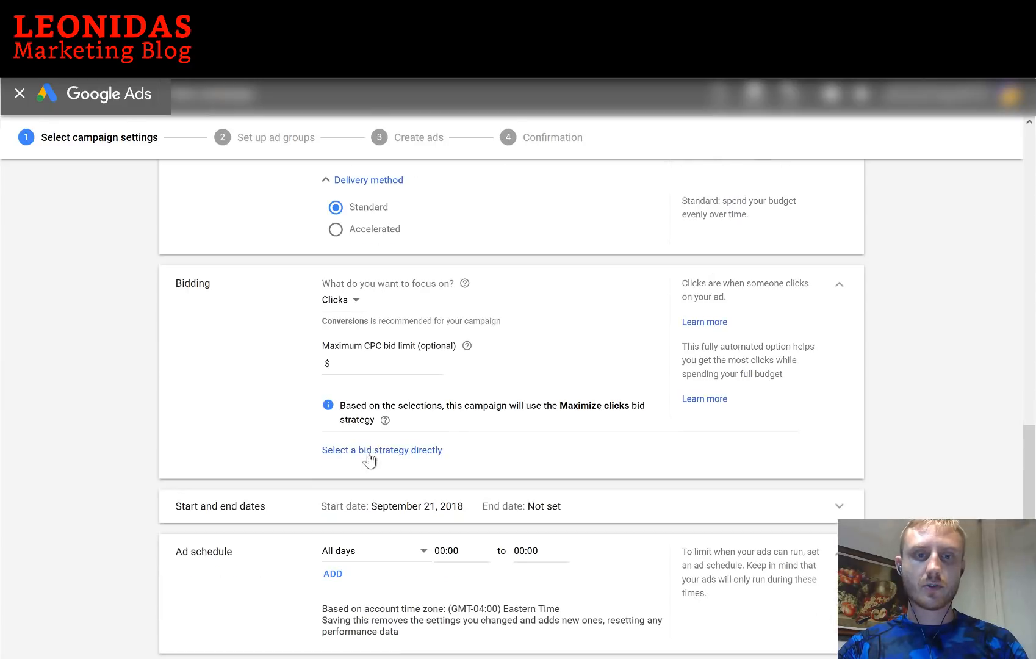
{"action": "left_click", "coordinate": [378, 366]}
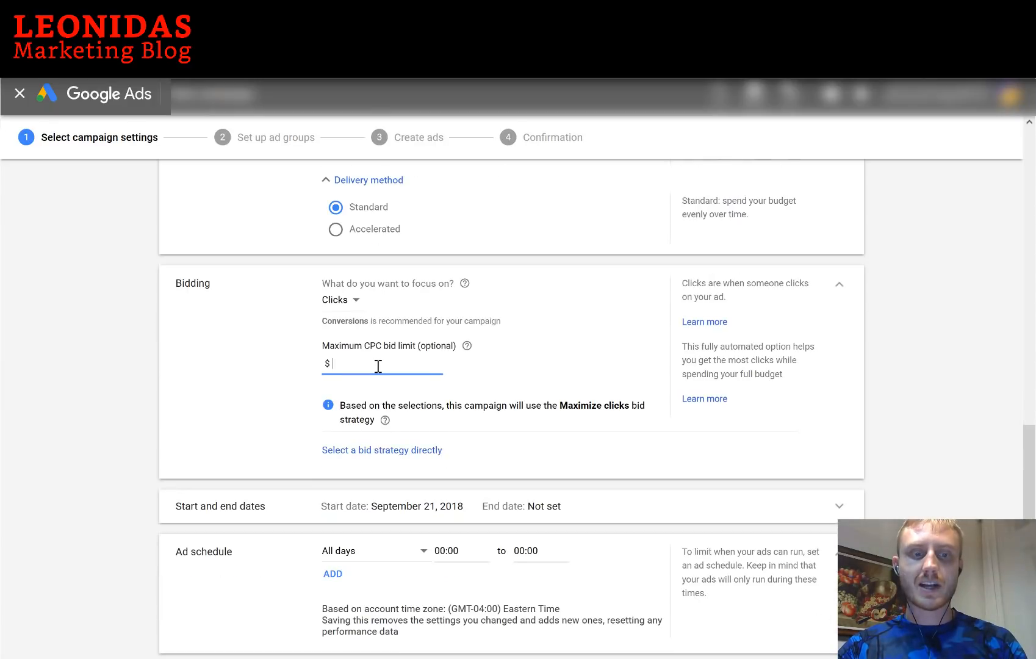
{"action": "left_click", "coordinate": [181, 372]}
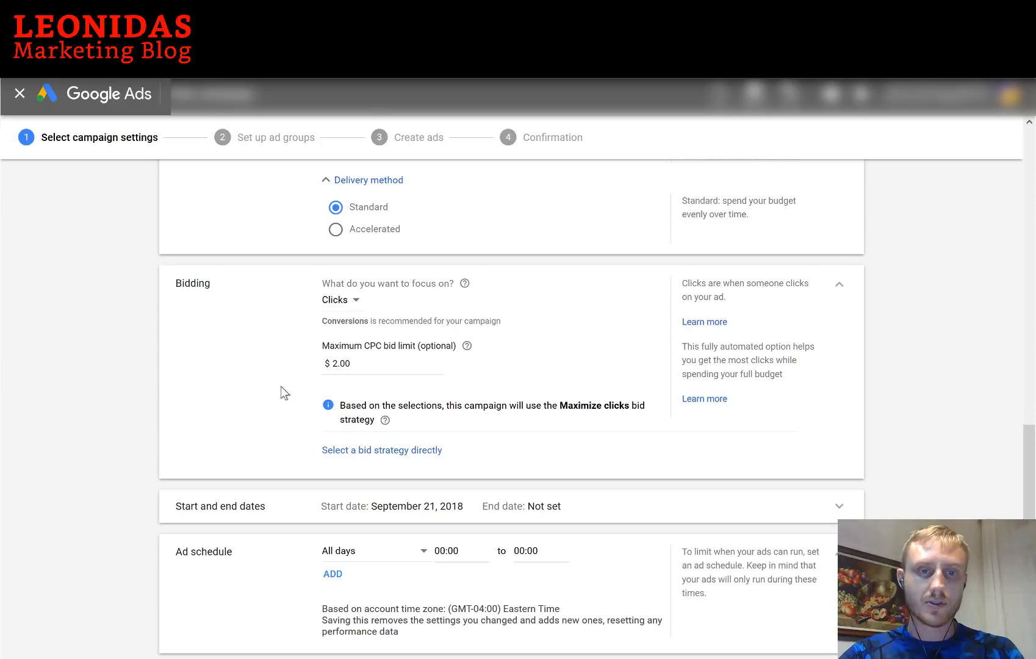
{"action": "scroll", "coordinate": [281, 386], "scroll_direction": "down", "scroll_amount": 2}
Schedule ads for Mondays - Fridays from 09:00 to 17:00
{"action": "scroll", "coordinate": [409, 418], "scroll_direction": "down", "scroll_amount": 1}
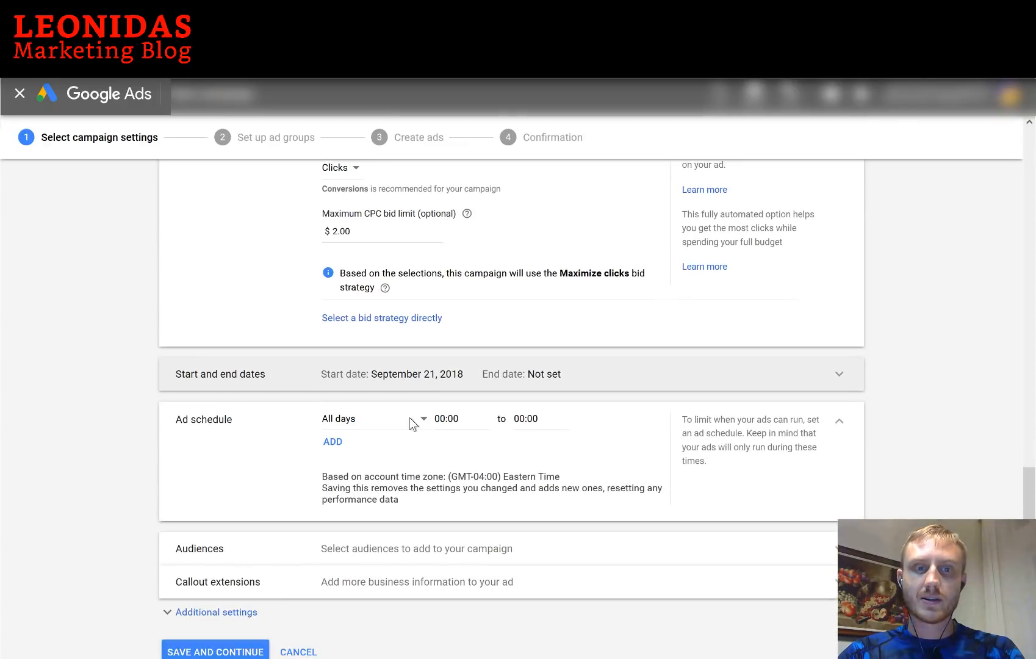
{"action": "scroll", "coordinate": [409, 418], "scroll_direction": "down", "scroll_amount": 1}
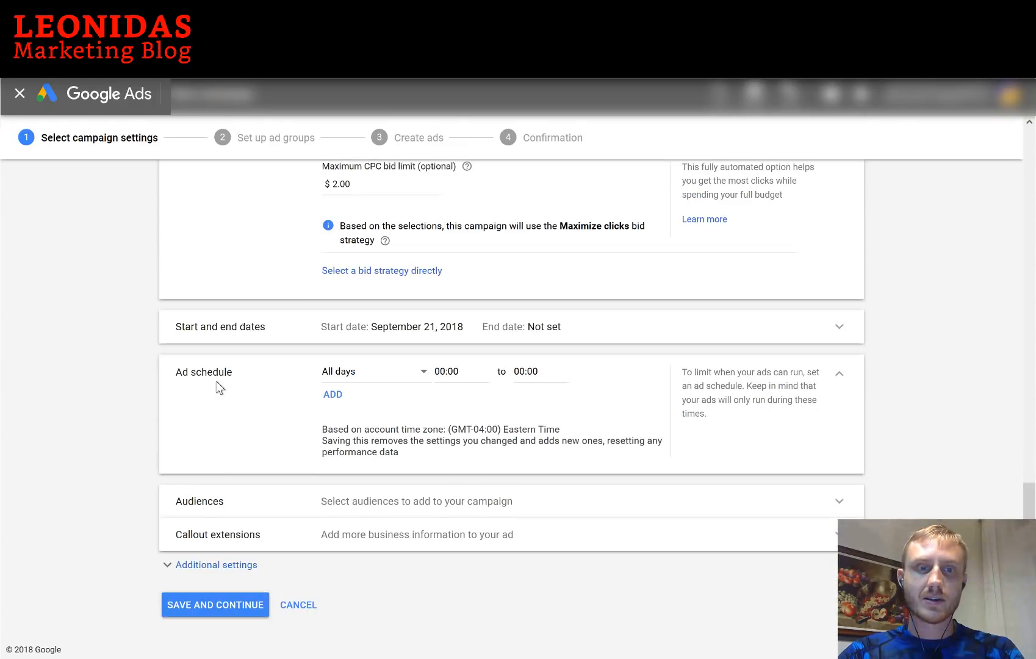
{"action": "left_click", "coordinate": [361, 380]}
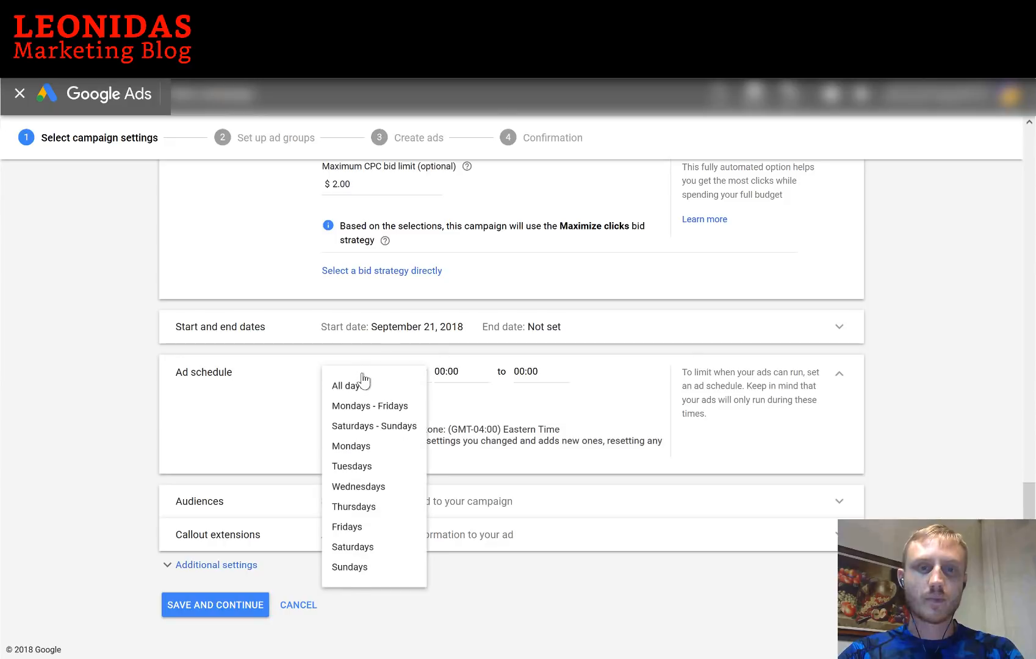
{"action": "left_click", "coordinate": [373, 412]}
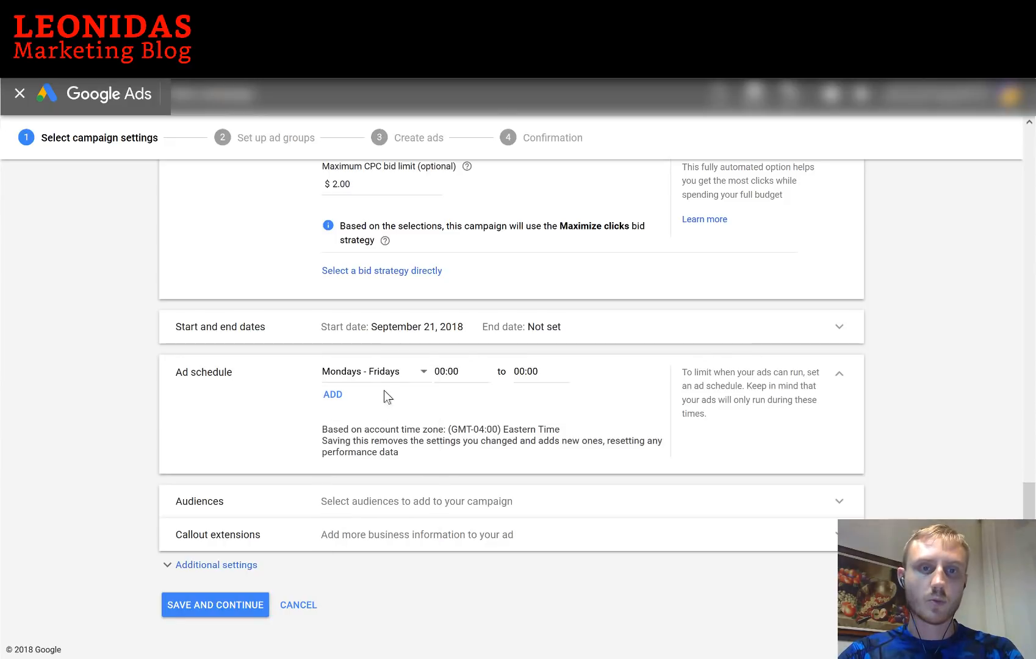
{"action": "left_click", "coordinate": [447, 372]}
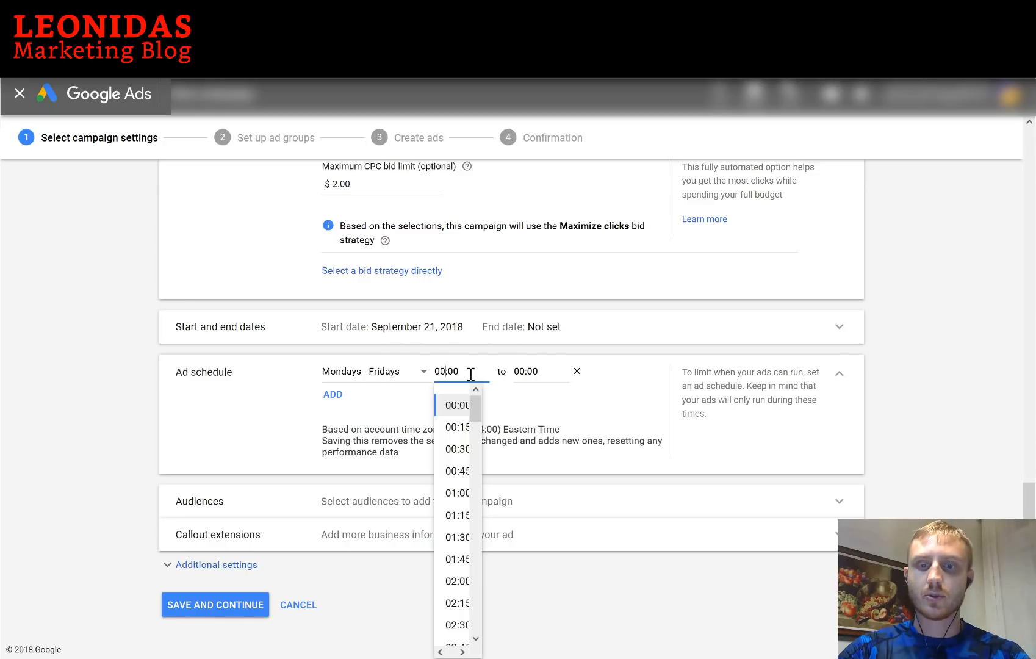
{"action": "key", "text": "BackSpace"}
{"action": "type", "text": "9"}
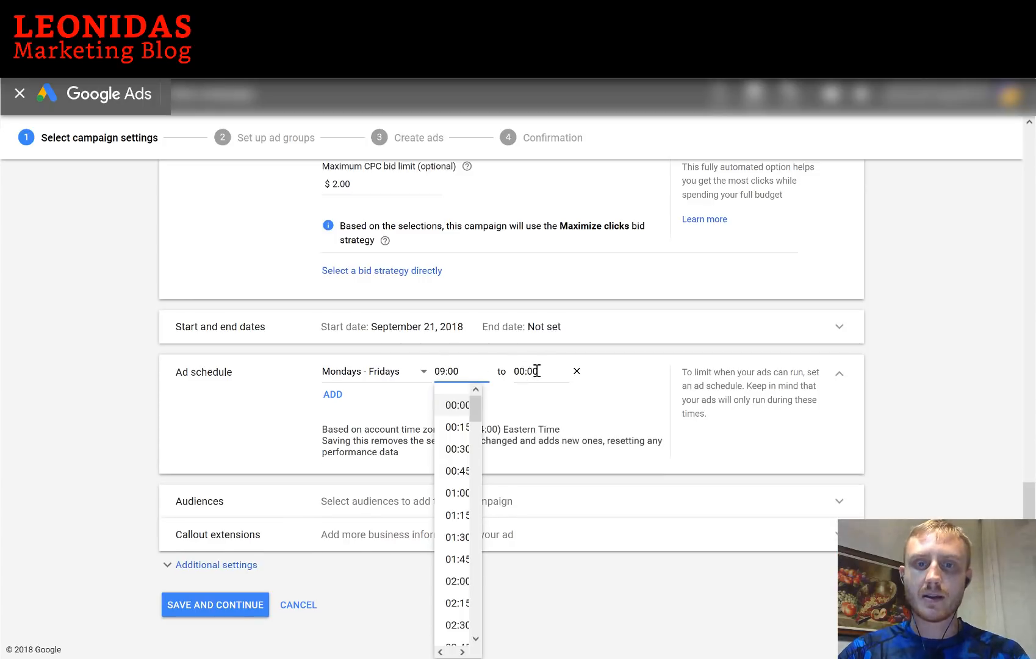
{"action": "left_click", "coordinate": [536, 370]}
{"action": "key", "text": "Left"}
{"action": "key", "text": "Left"}
{"action": "key", "text": "Left"}
{"action": "key", "text": "BackSpace"}
{"action": "key", "text": "BackSpace"}
{"action": "type", "text": "1"}
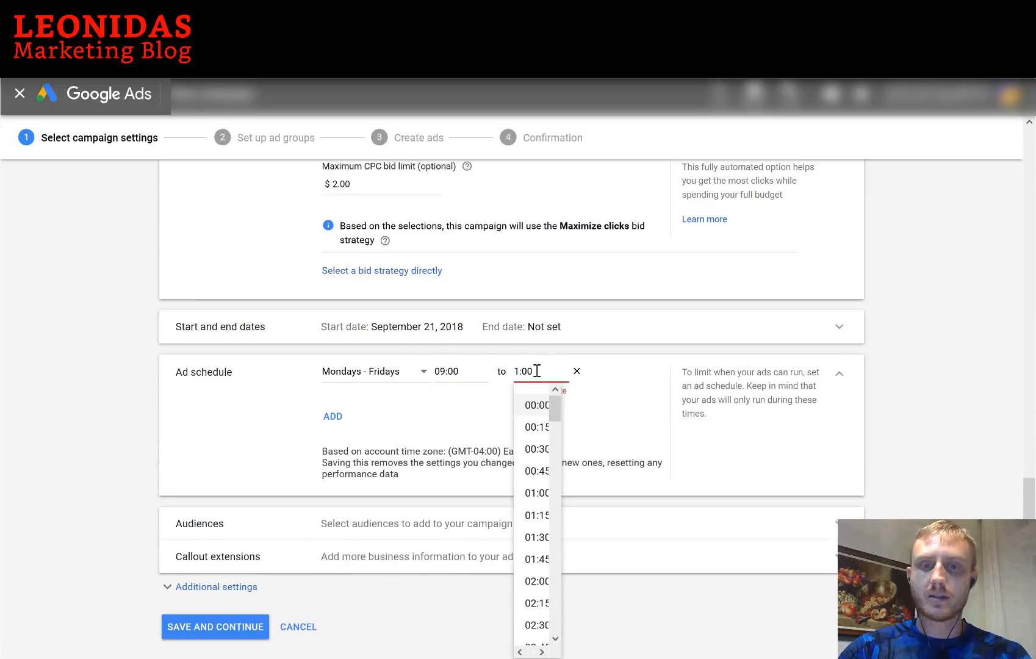
{"action": "type", "text": "7"}
{"action": "left_click", "coordinate": [375, 296]}
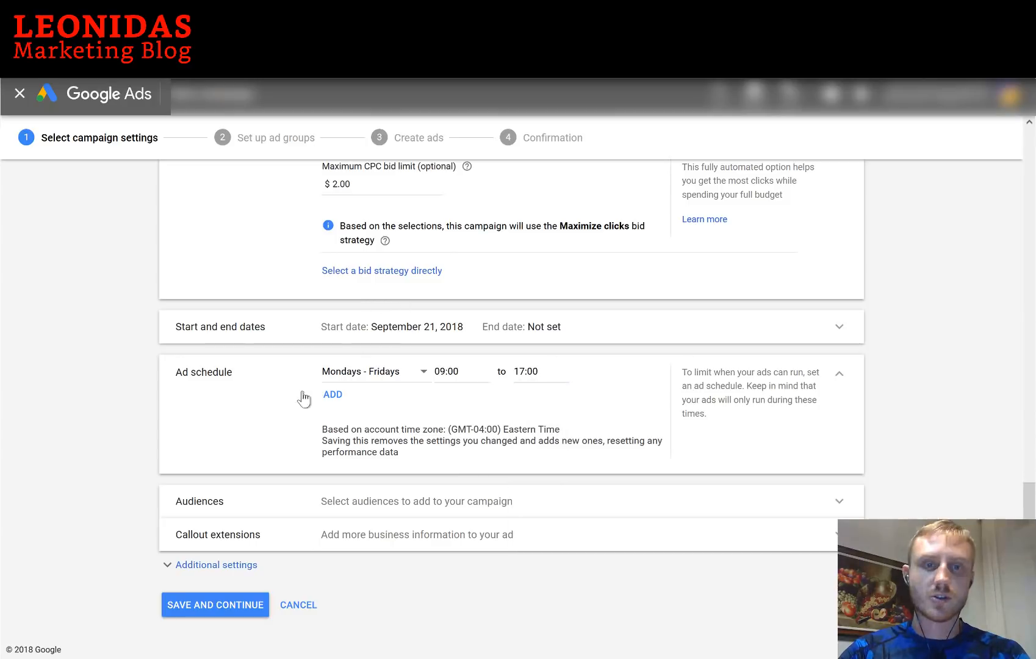
Add a second schedule slot for Saturdays - Sundays from 12:00 to 17:00
{"action": "left_click", "coordinate": [334, 396]}
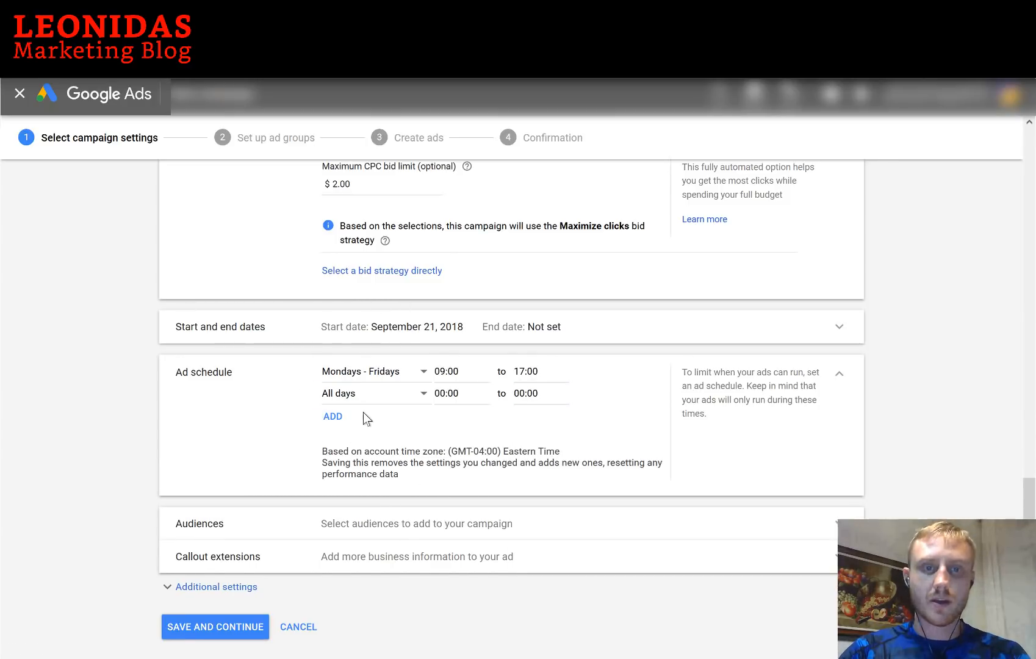
{"action": "left_click", "coordinate": [364, 396]}
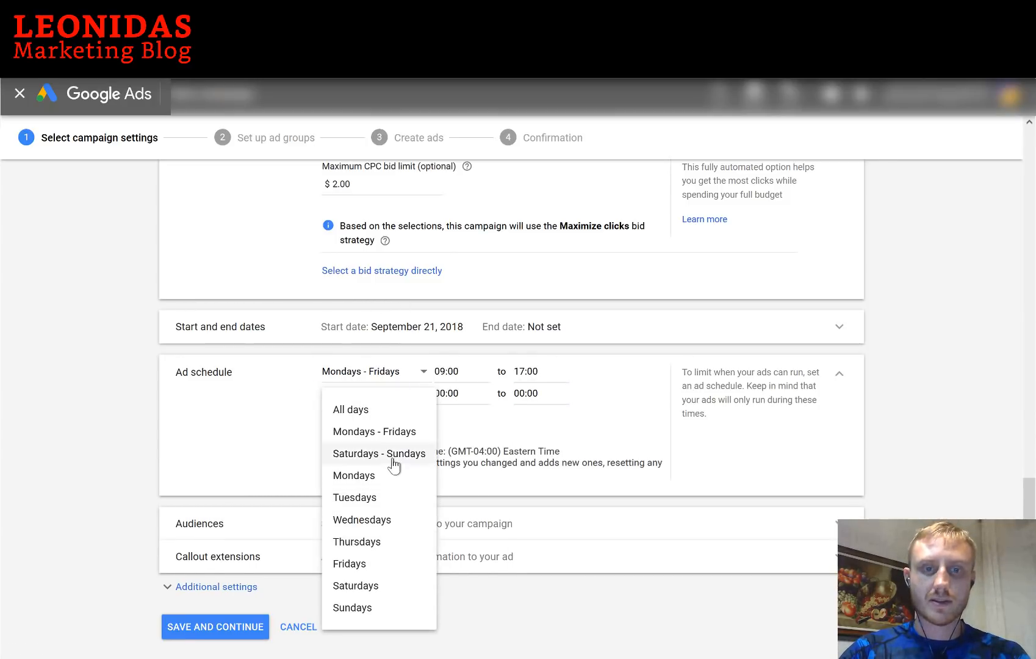
{"action": "left_click", "coordinate": [392, 458]}
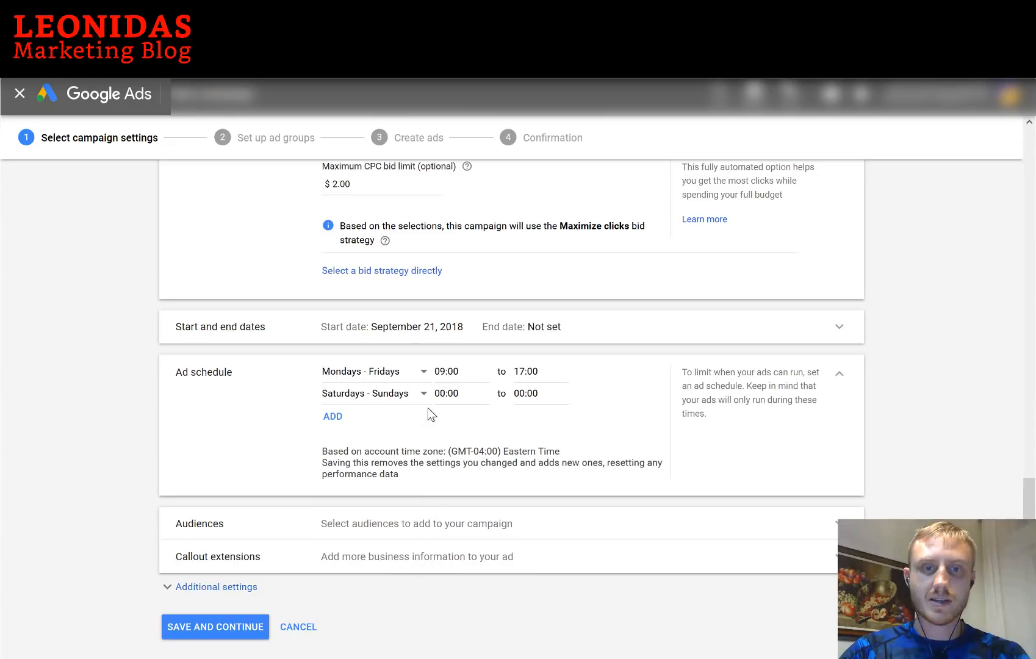
{"action": "left_click", "coordinate": [455, 391]}
{"action": "key", "text": "BackSpace"}
{"action": "key", "text": "BackSpace"}
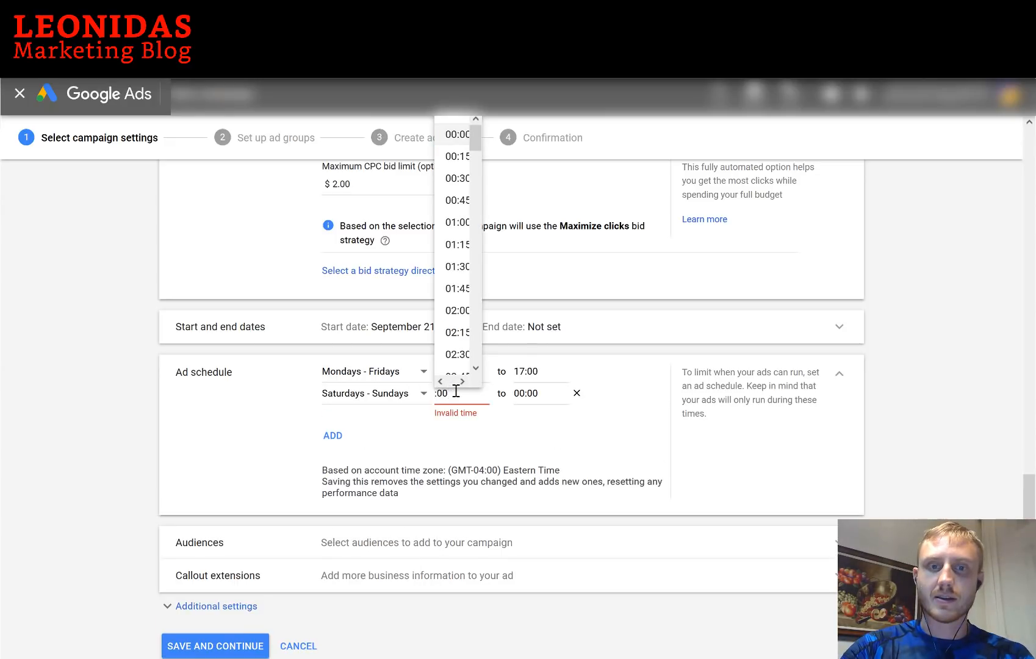
{"action": "type", "text": "12"}
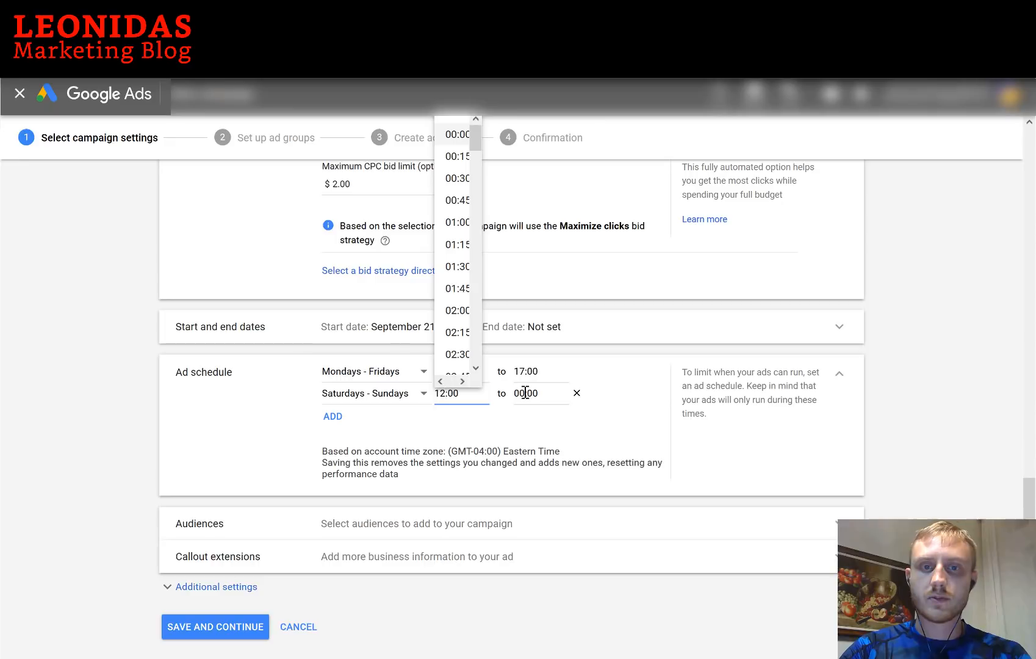
{"action": "double_click", "coordinate": [525, 392]}
{"action": "type", "text": "1"}
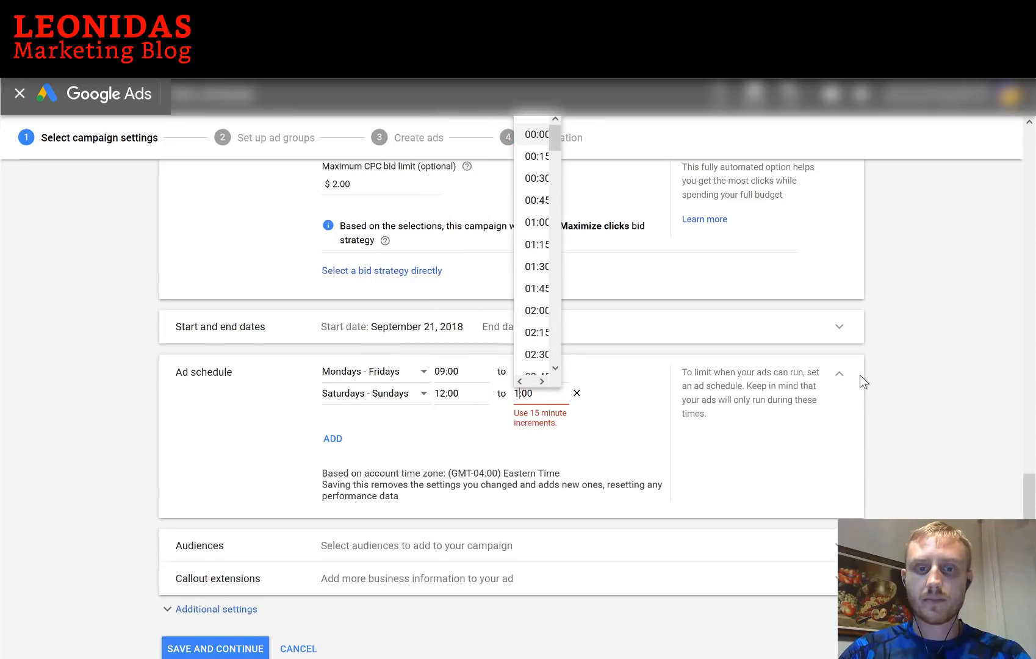
{"action": "type", "text": "7"}
{"action": "left_click", "coordinate": [538, 418]}
Review Additional settings and extensions, then save the campaign settings to reach Set up ad groups
{"action": "scroll", "coordinate": [221, 589], "scroll_direction": "down", "scroll_amount": 1}
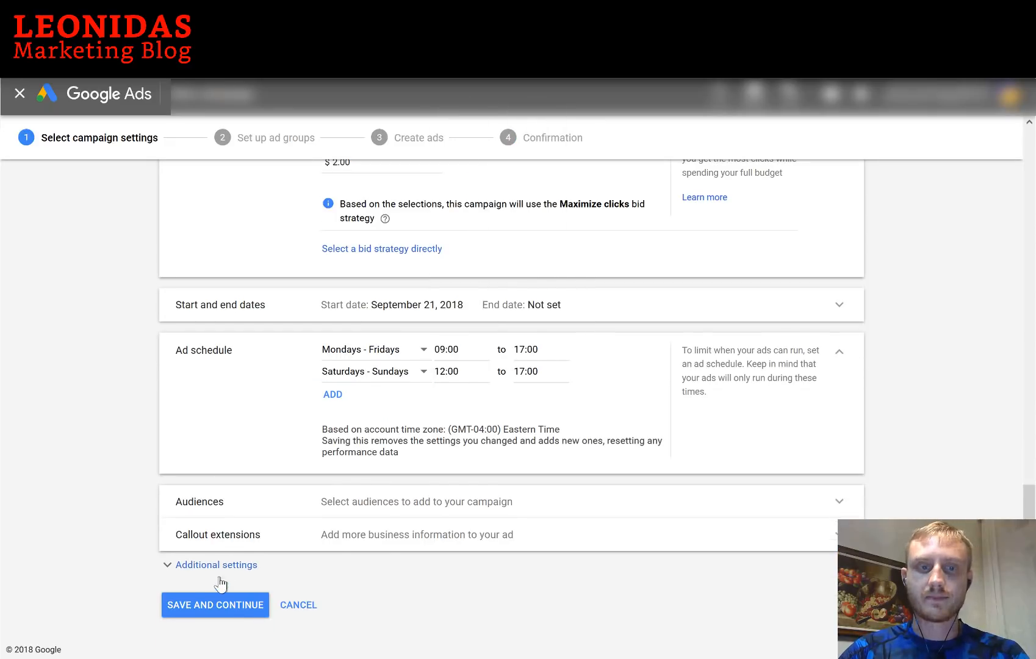
{"action": "left_click", "coordinate": [198, 559]}
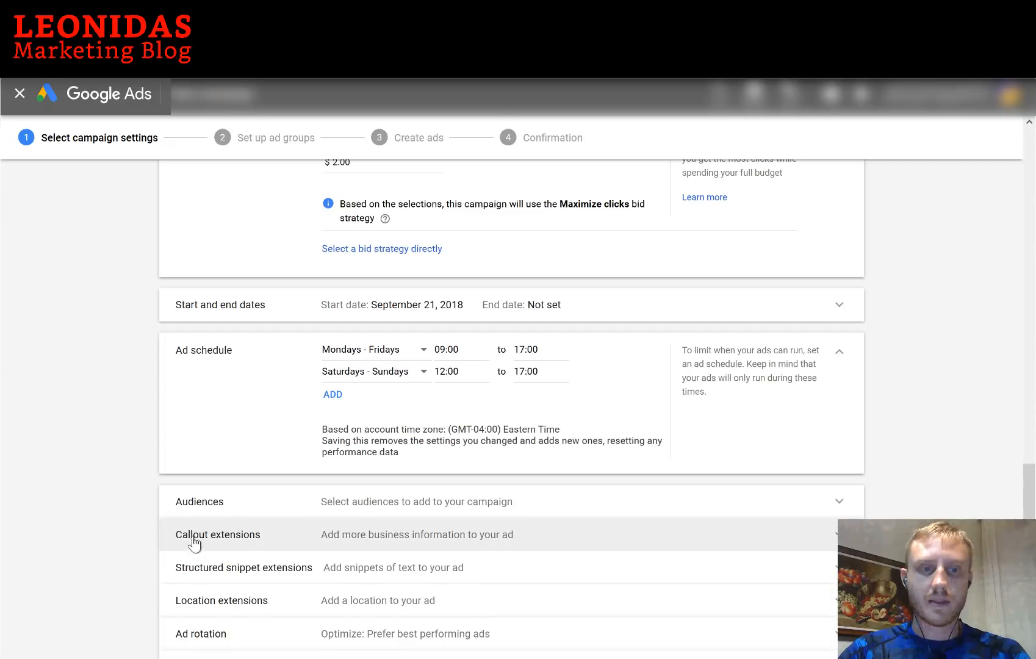
{"action": "scroll", "coordinate": [273, 416], "scroll_direction": "down", "scroll_amount": 3}
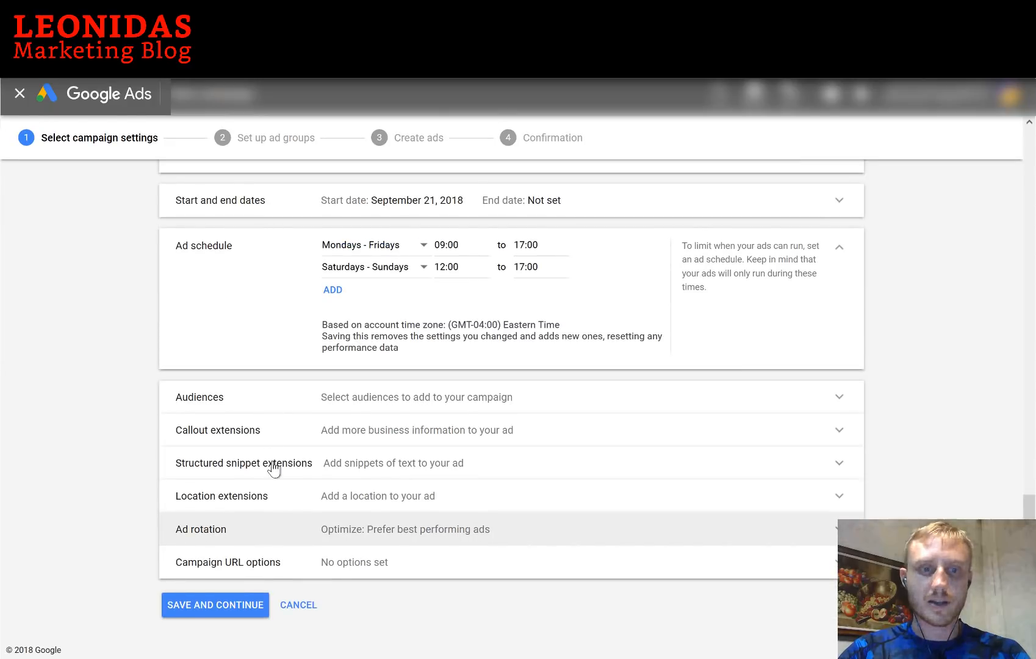
{"action": "left_click", "coordinate": [218, 607]}
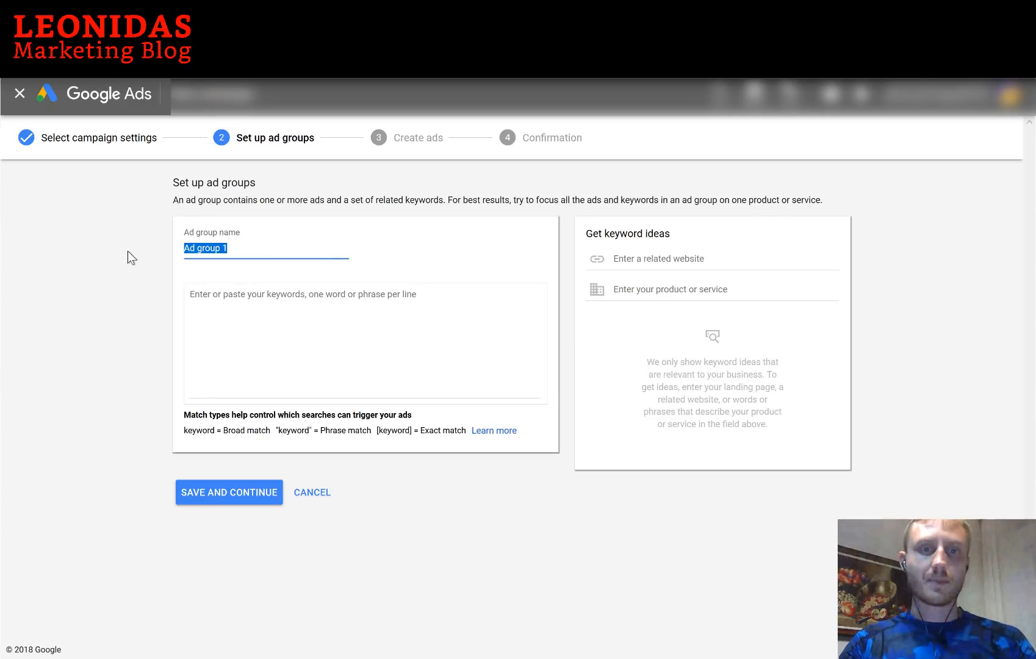
Name the ad group Ceilings and add +waffle, +cement, +wooden and +concrete +ceiling keywords
{"action": "type", "text": "Ce"}
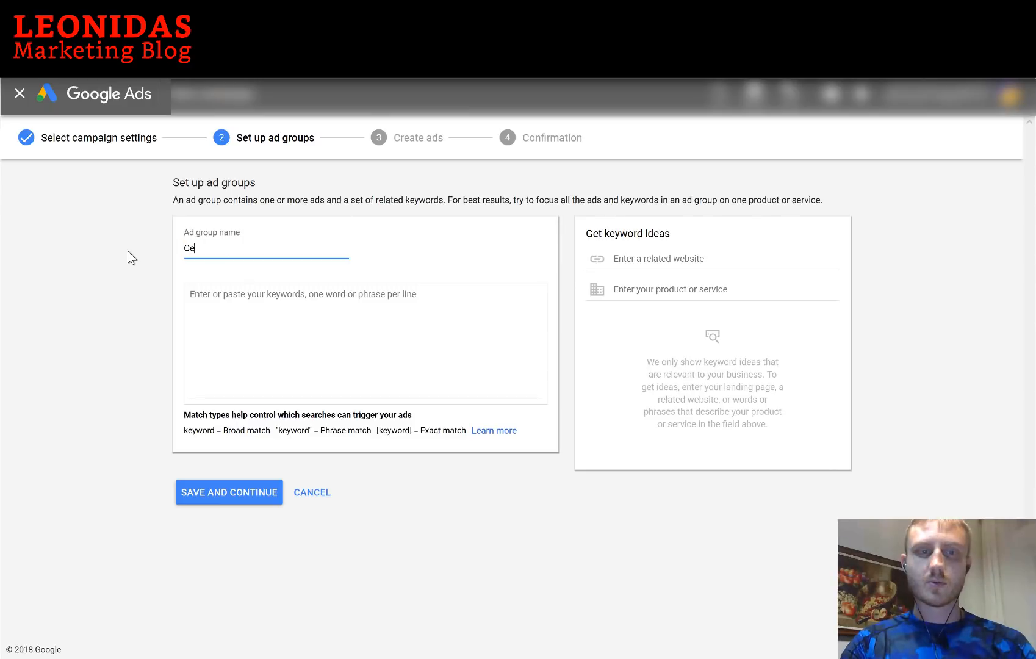
{"action": "type", "text": "ilings"}
{"action": "left_click", "coordinate": [300, 333]}
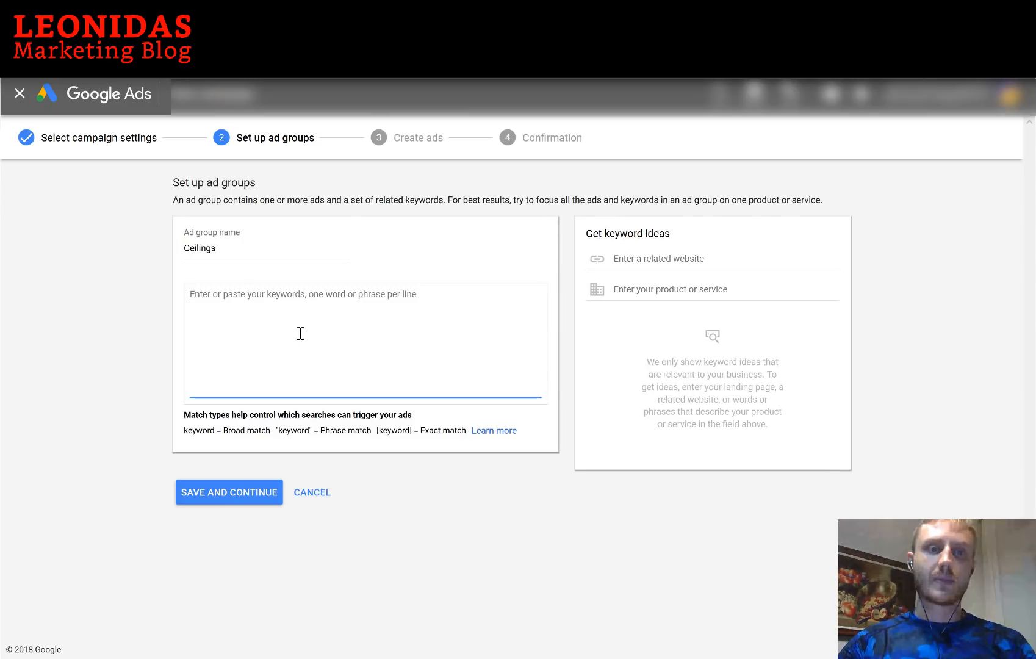
{"action": "type", "text": "+waffle"}
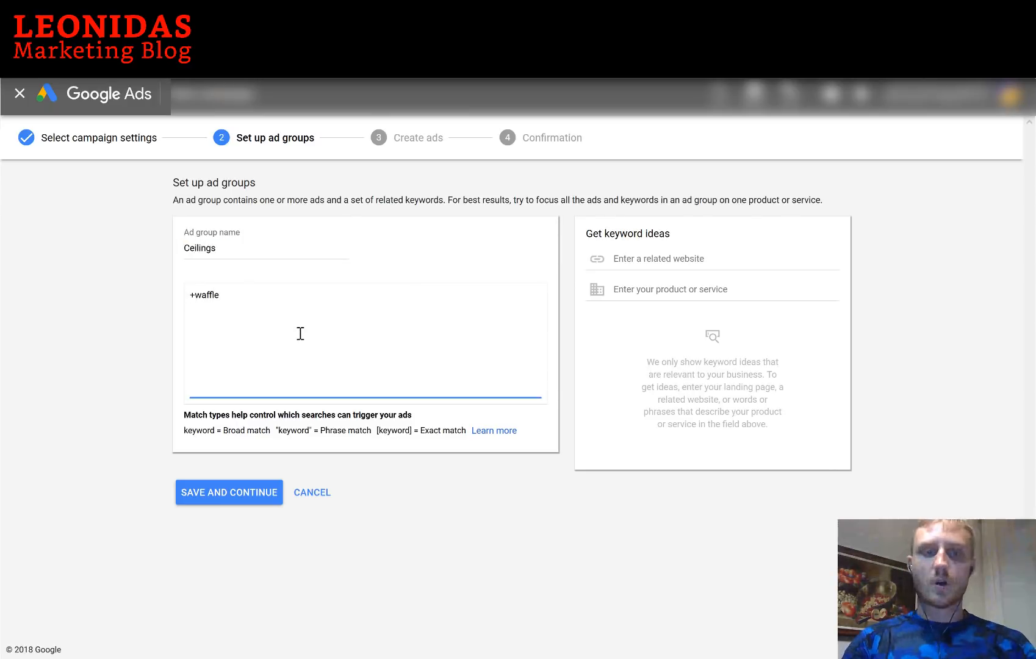
{"action": "type", "text": " +ceiling"}
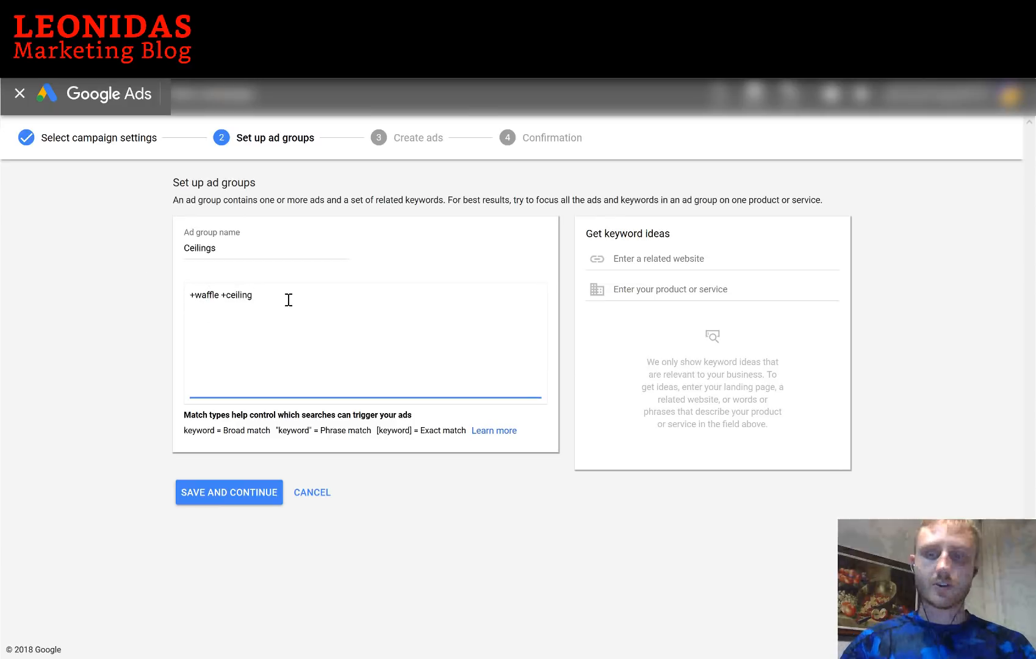
{"action": "key", "text": "Return"}
{"action": "type", "text": "+"}
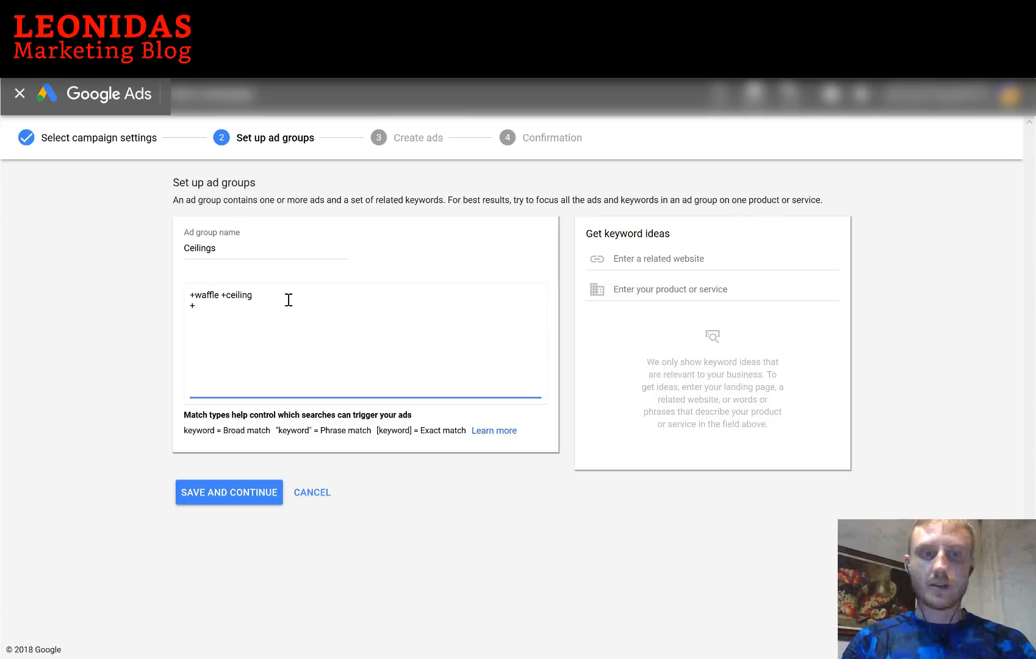
{"action": "type", "text": "cement +c"}
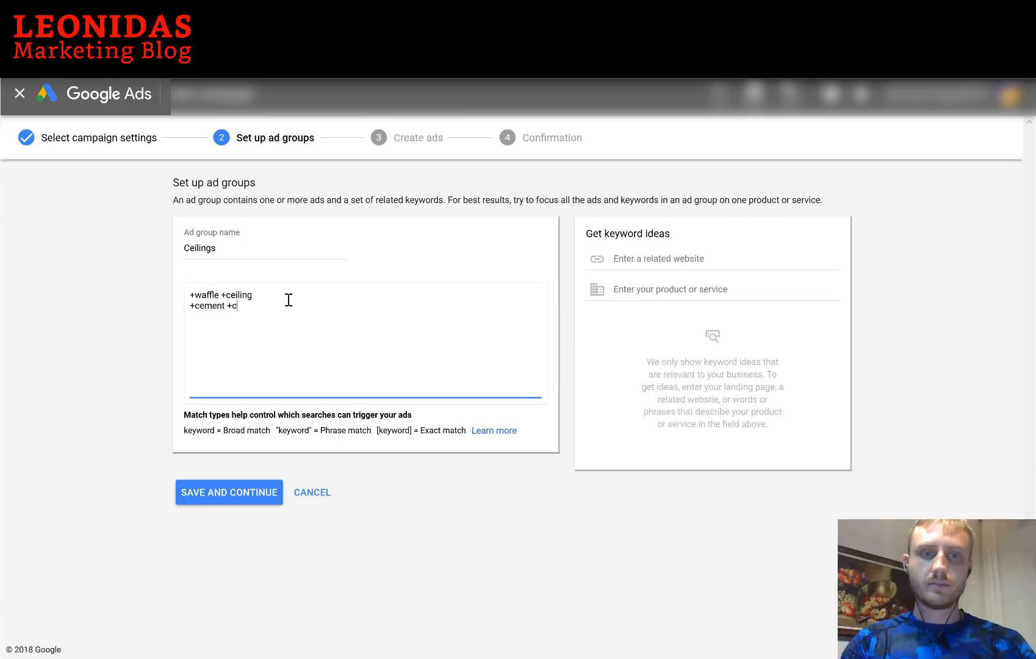
{"action": "type", "text": "eiling "}
{"action": "type", "text": "+"}
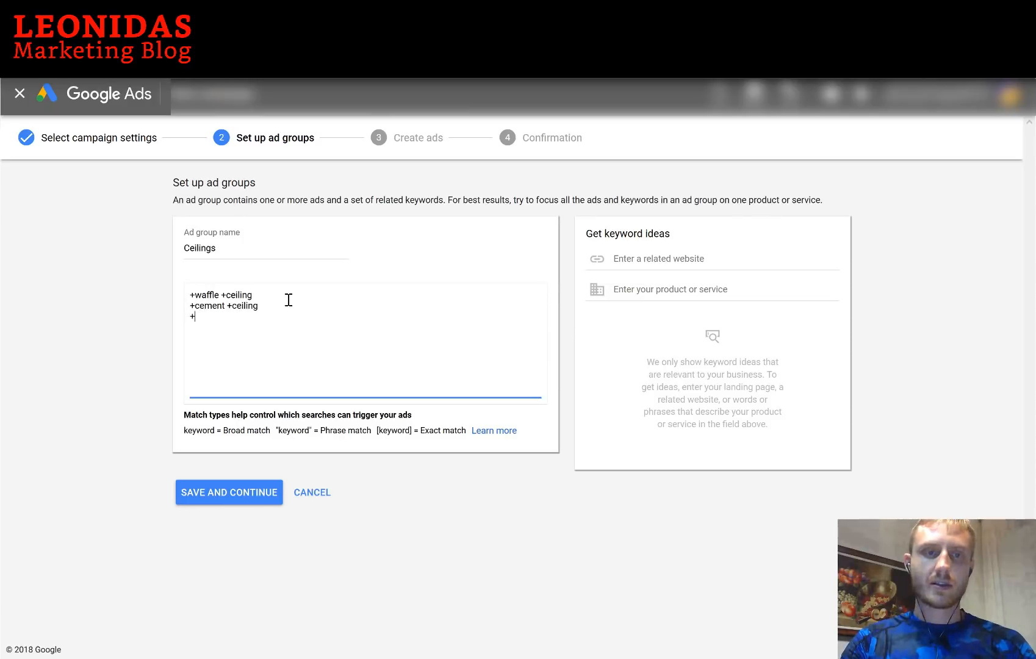
{"action": "type", "text": "wooden +ceil"}
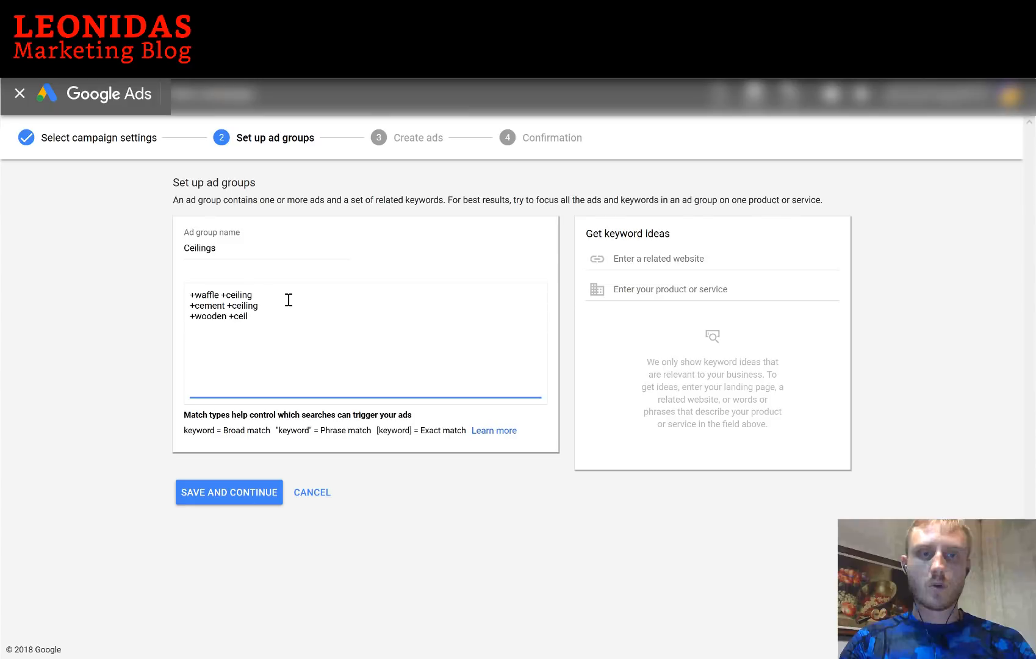
{"action": "type", "text": "ing +"}
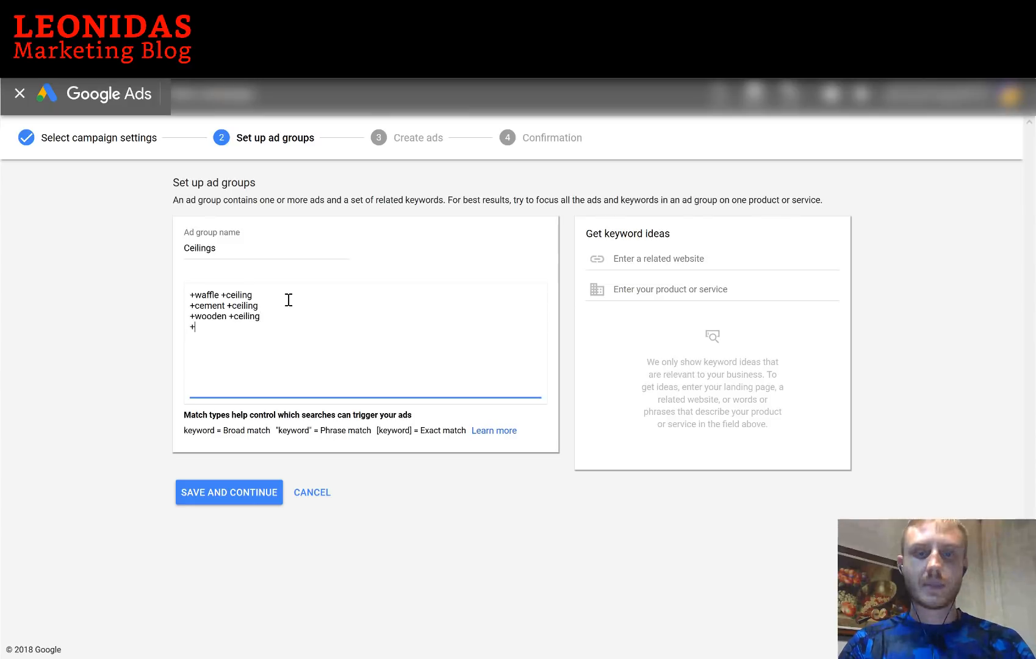
{"action": "type", "text": "concrete "}
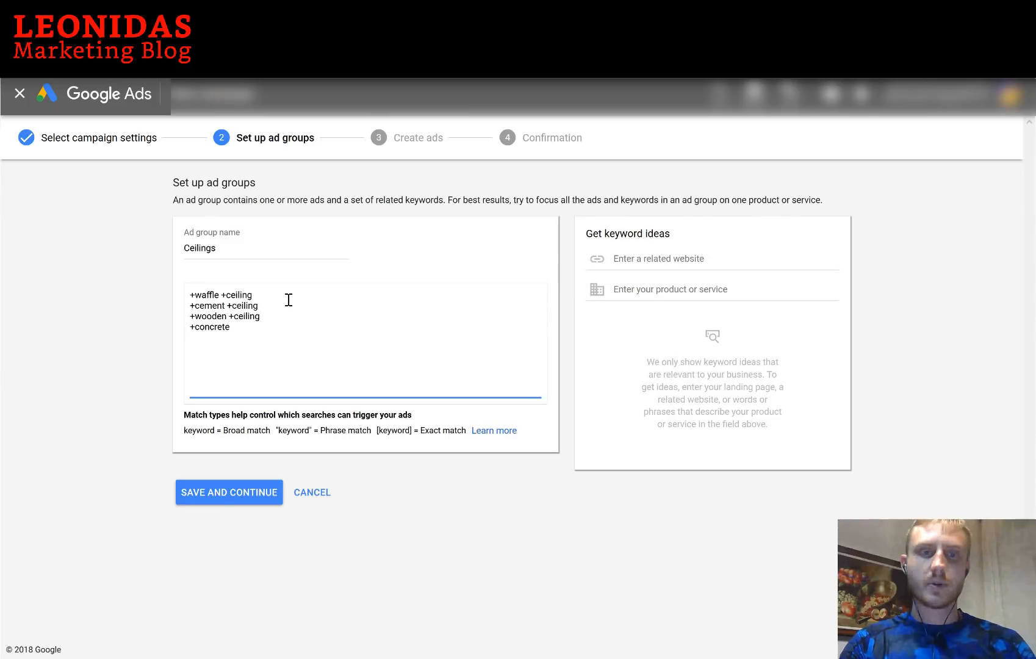
{"action": "type", "text": "+ceiling"}
Add the fifth keyword +ceiling +install, correcting its spelling
{"action": "key", "text": "Return"}
{"action": "type", "text": "+"}
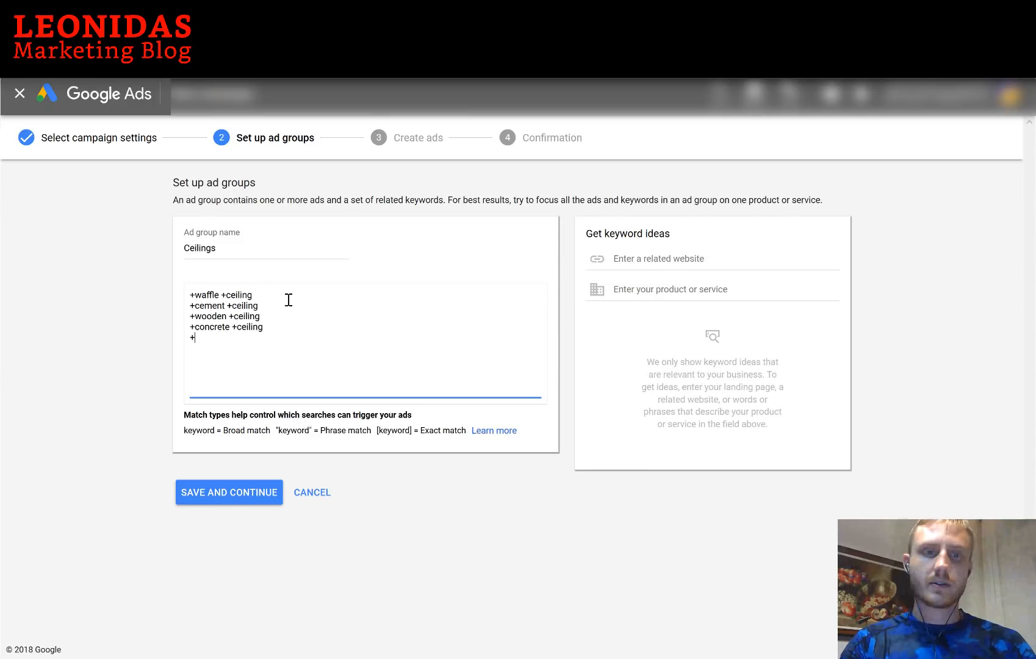
{"action": "type", "text": "ceiling +sta"}
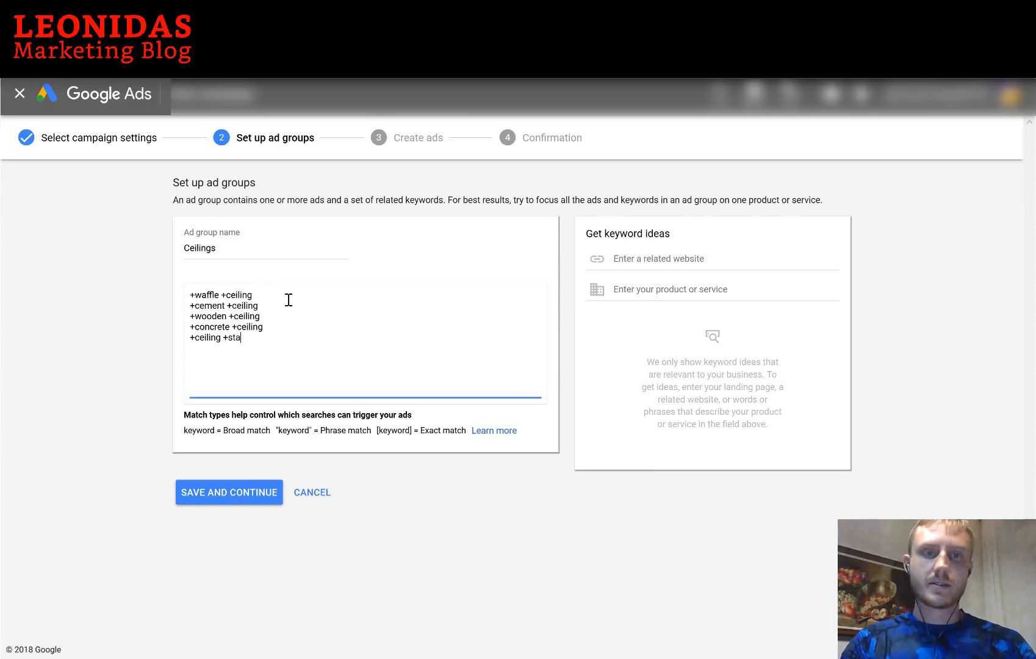
{"action": "type", "text": "ll"}
{"action": "key", "text": "BackSpace"}
{"action": "key", "text": "BackSpace"}
{"action": "key", "text": "BackSpace"}
{"action": "key", "text": "BackSpace"}
{"action": "type", "text": "in"}
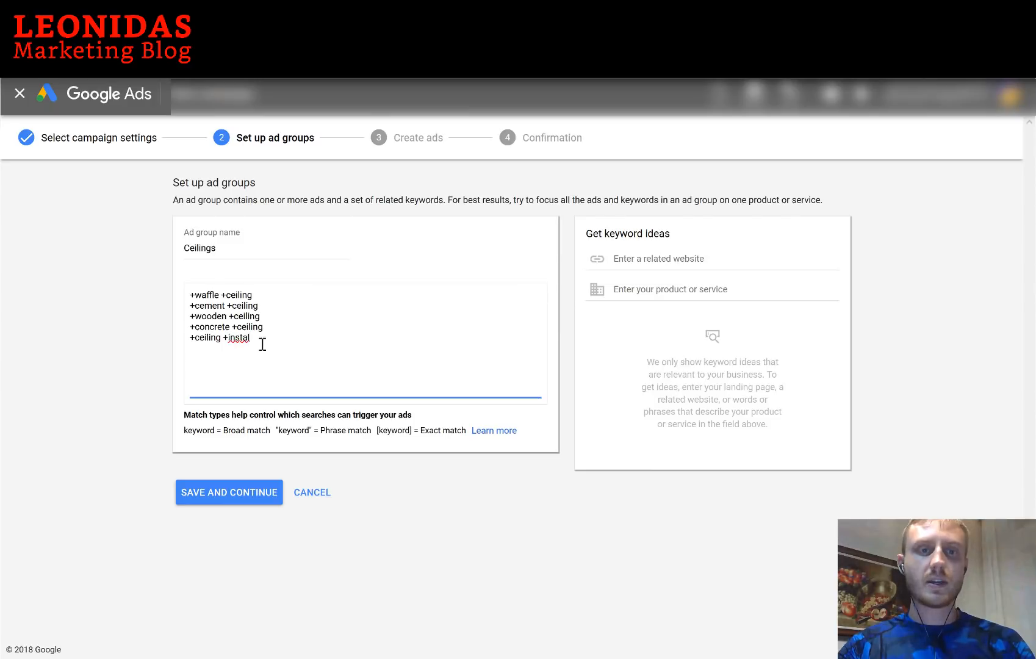
{"action": "right_click", "coordinate": [236, 337]}
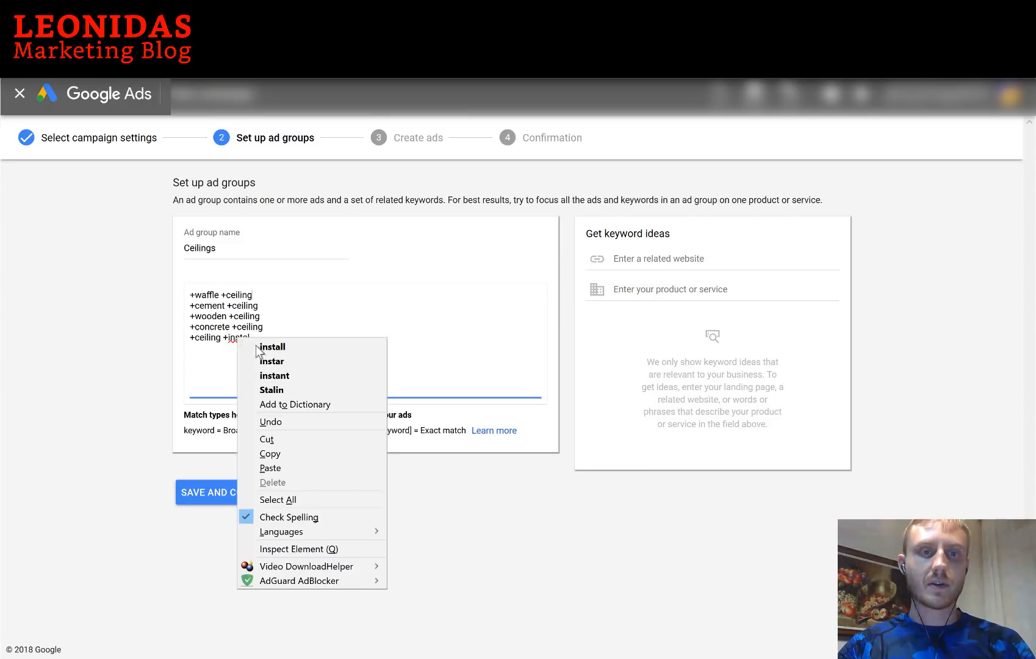
{"action": "left_click", "coordinate": [291, 340]}
{"action": "key", "text": "Return"}
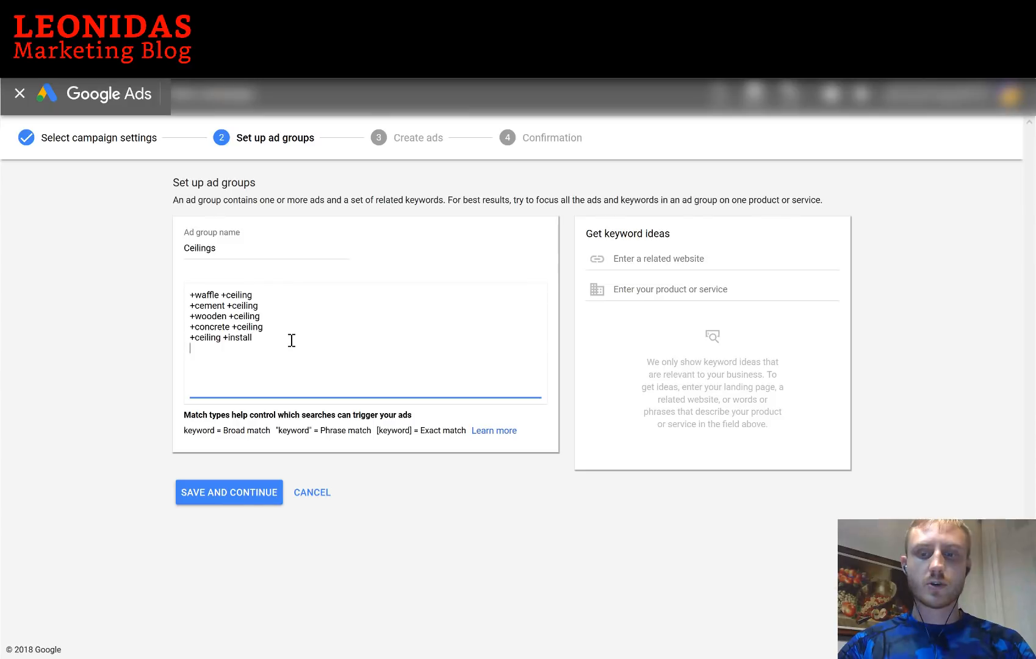
{"action": "key", "text": "Return"}
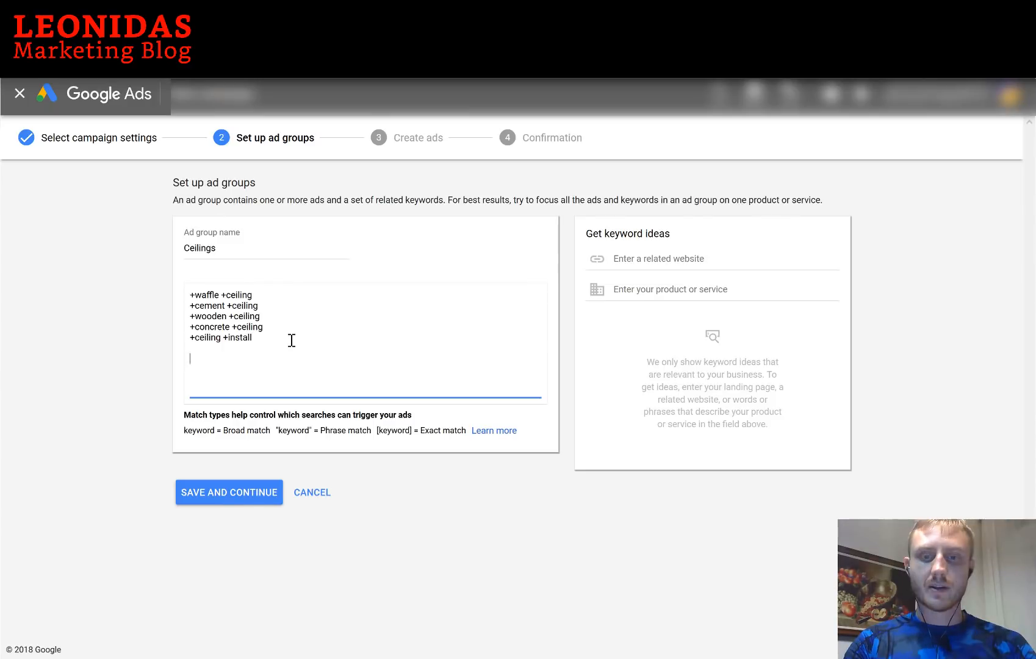
Add sample keyword lines 'waffle ceiling', 'waffle house' and 'waffle maker' below the keywords
{"action": "type", "text": "contract"}
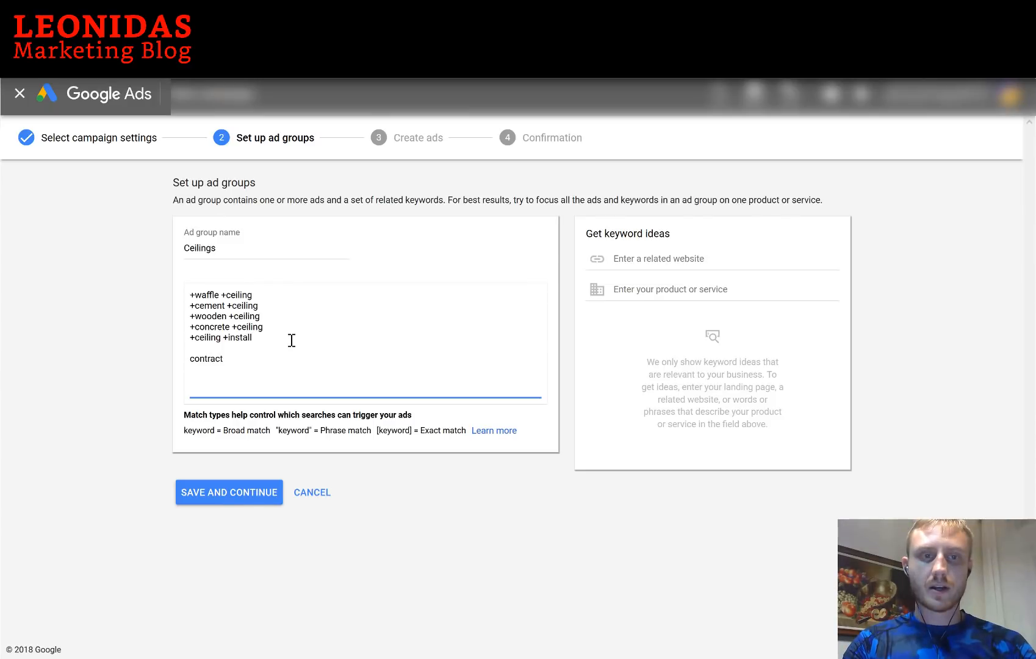
{"action": "type", "text": "ors for"}
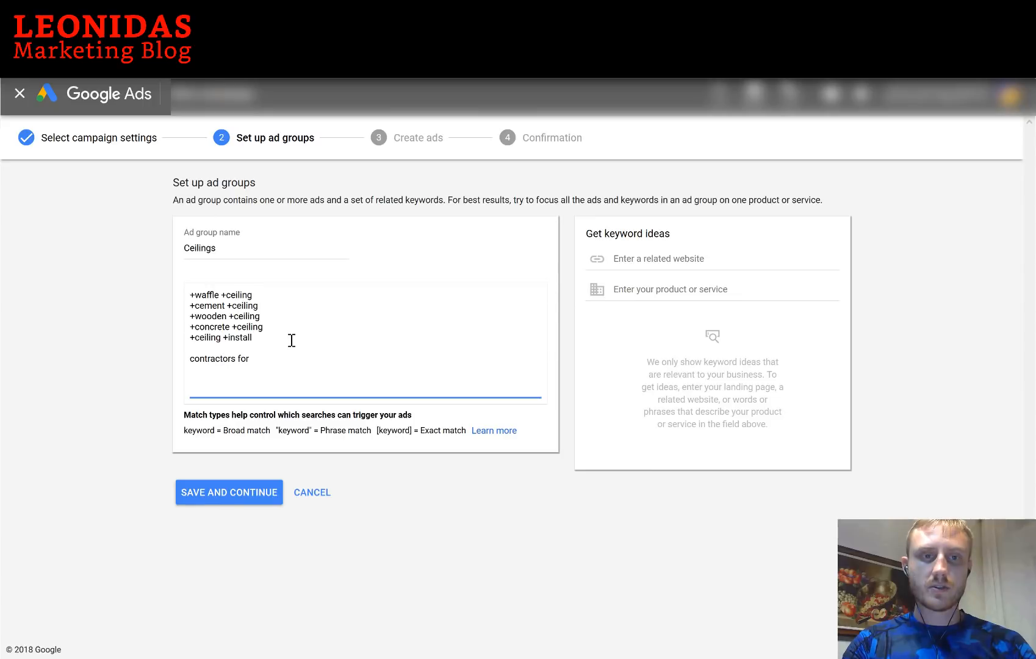
{"action": "type", "text": " waffle ceilings"}
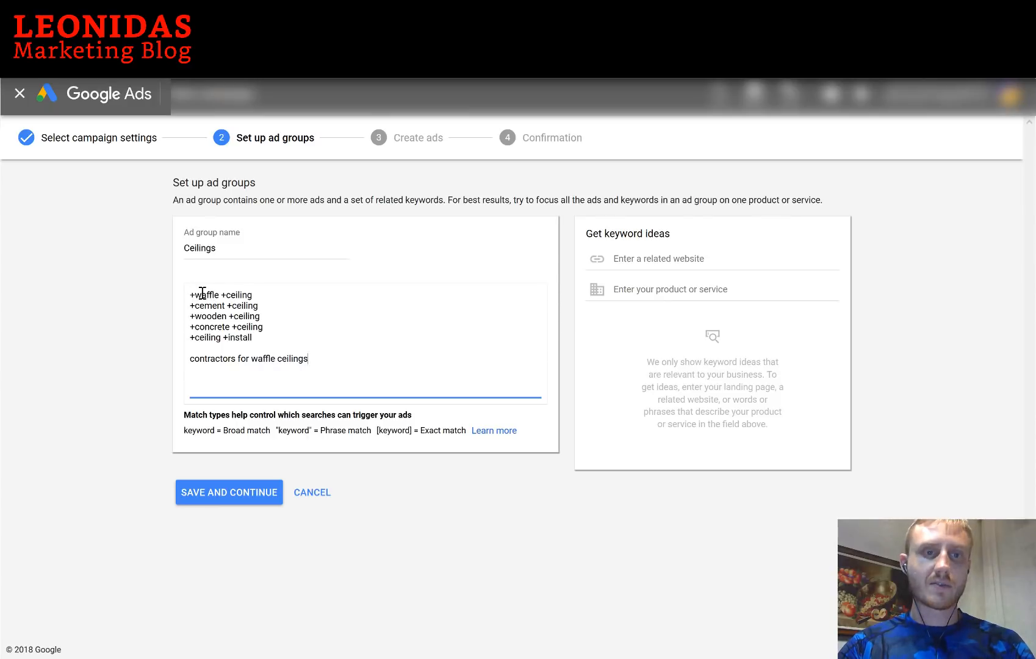
{"action": "left_click", "coordinate": [252, 359], "text": "shift"}
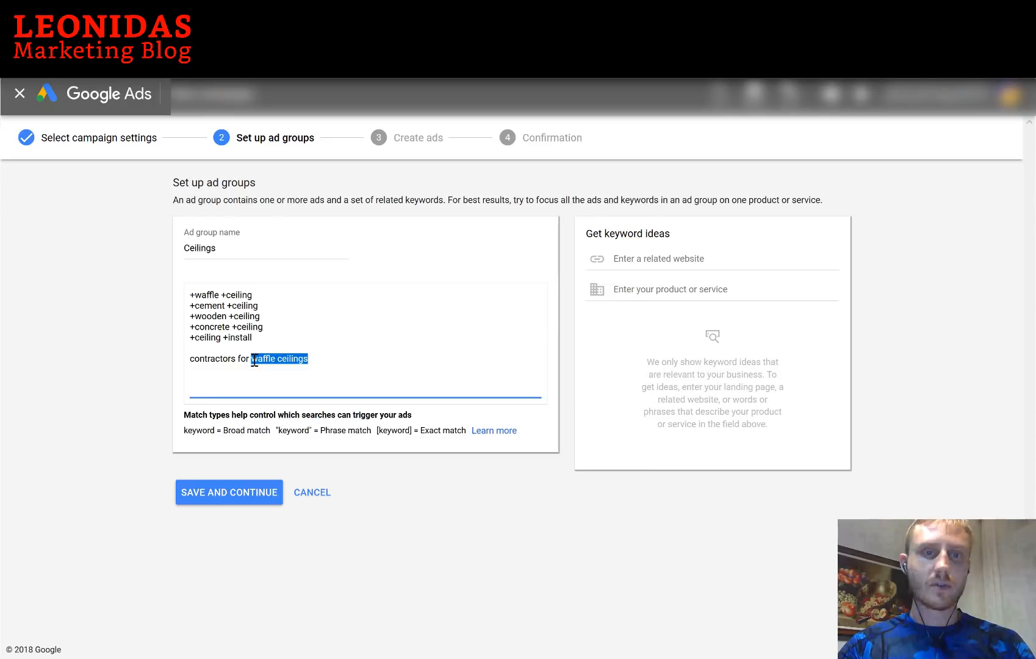
{"action": "type", "text": "ceilings waff"}
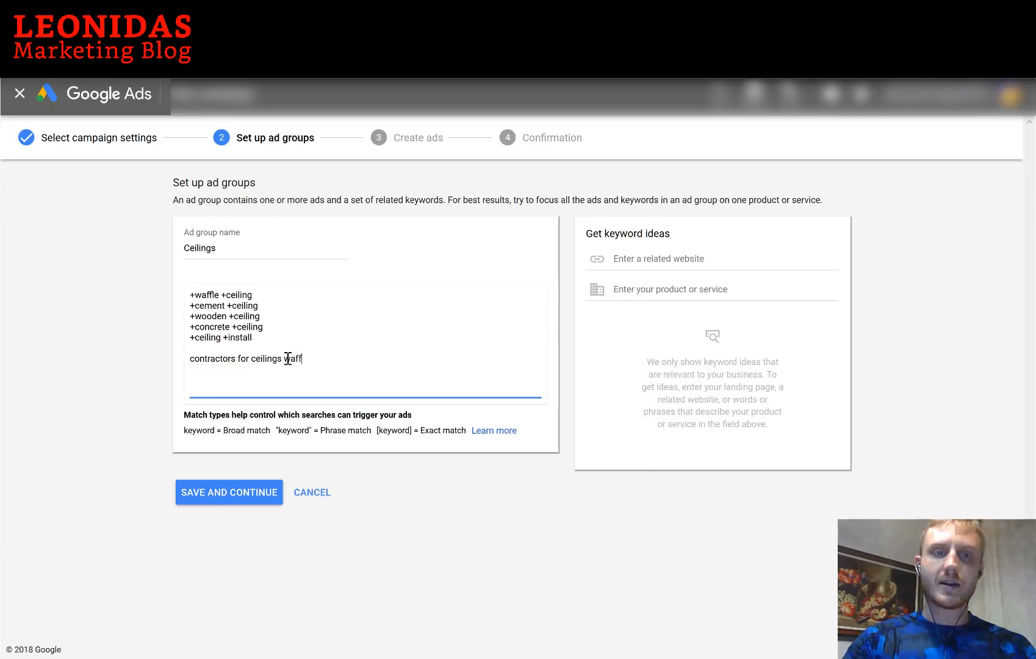
{"action": "type", "text": "le"}
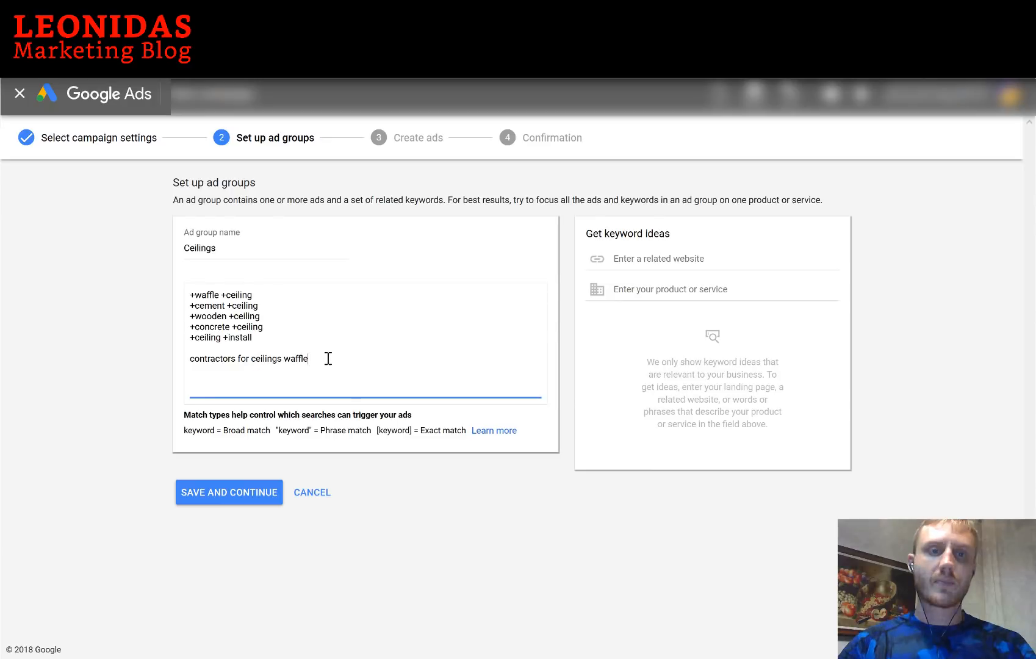
{"action": "left_click_drag", "start_coordinate": [261, 358], "coordinate": [334, 358]}
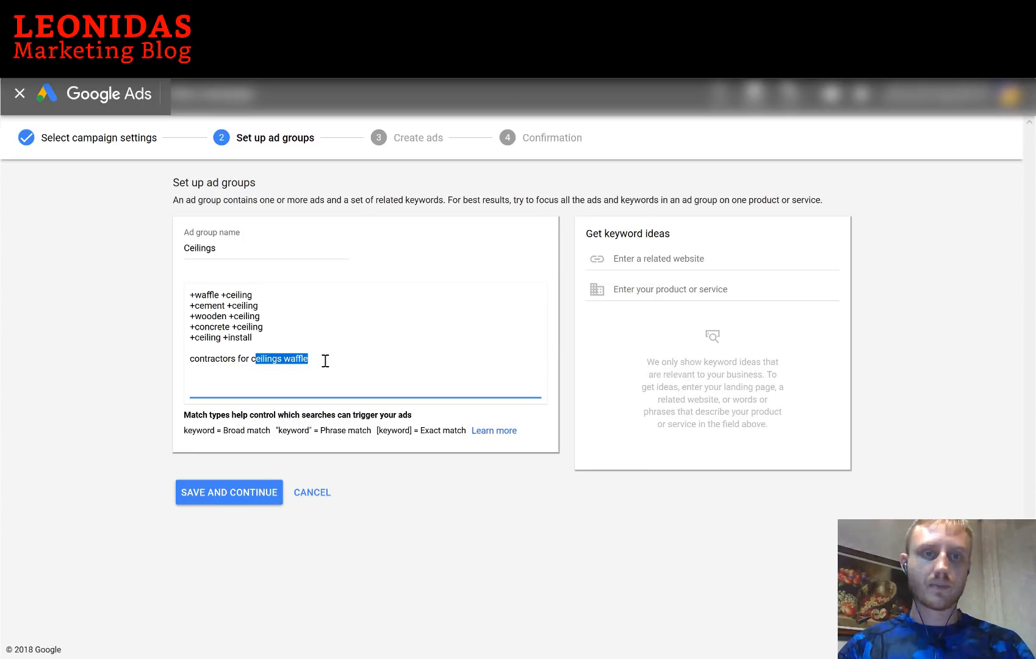
{"action": "left_click", "coordinate": [325, 360]}
{"action": "left_click", "coordinate": [189, 358], "text": "shift"}
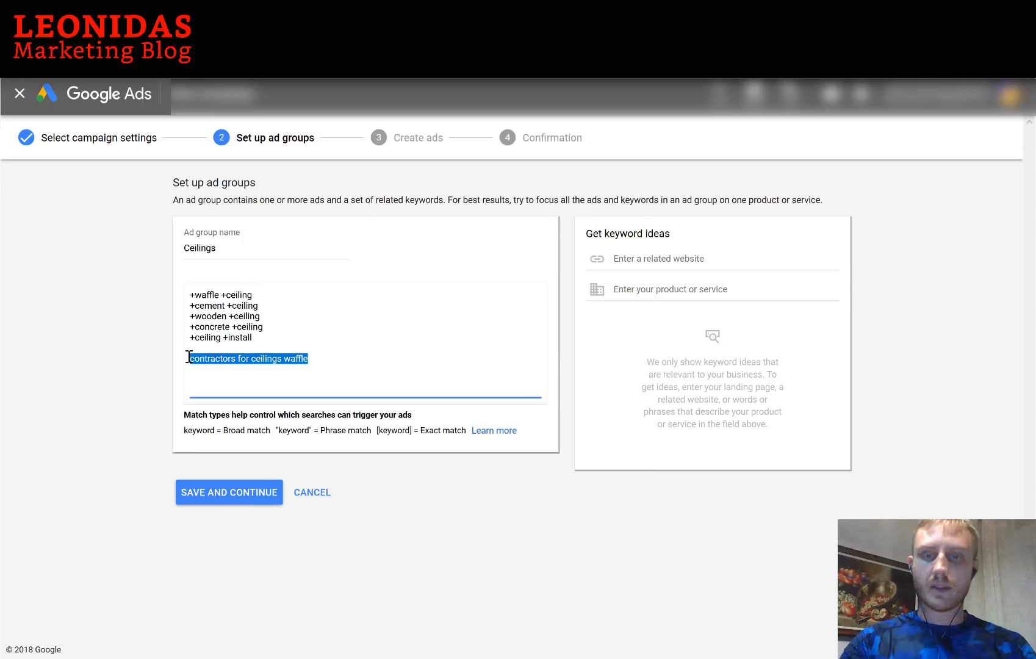
{"action": "key", "text": "Return"}
{"action": "type", "text": "waffle ceiling"}
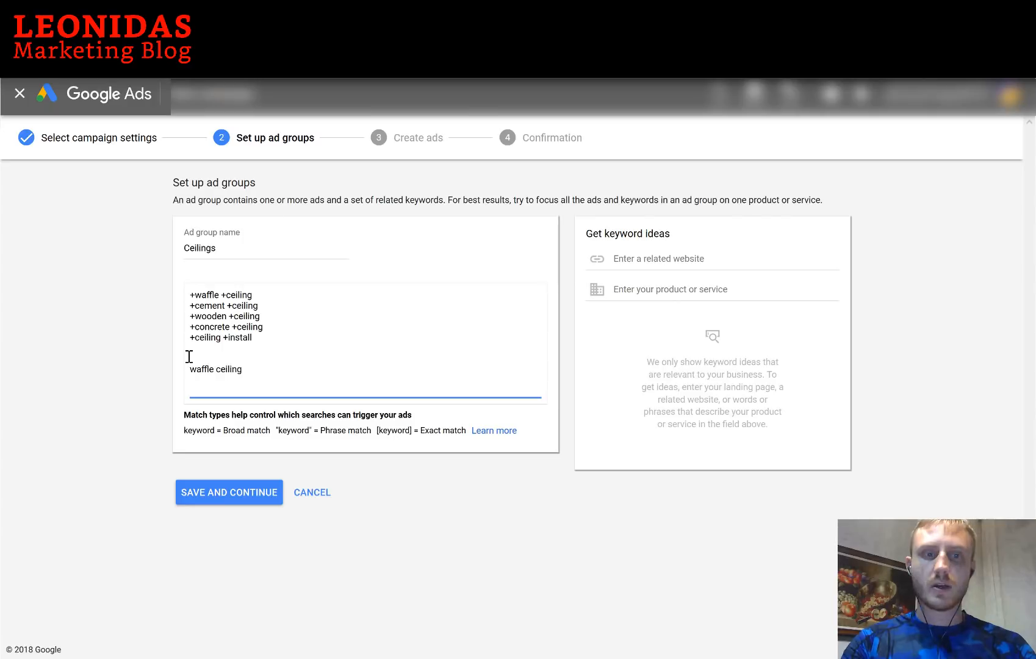
{"action": "key", "text": "Return"}
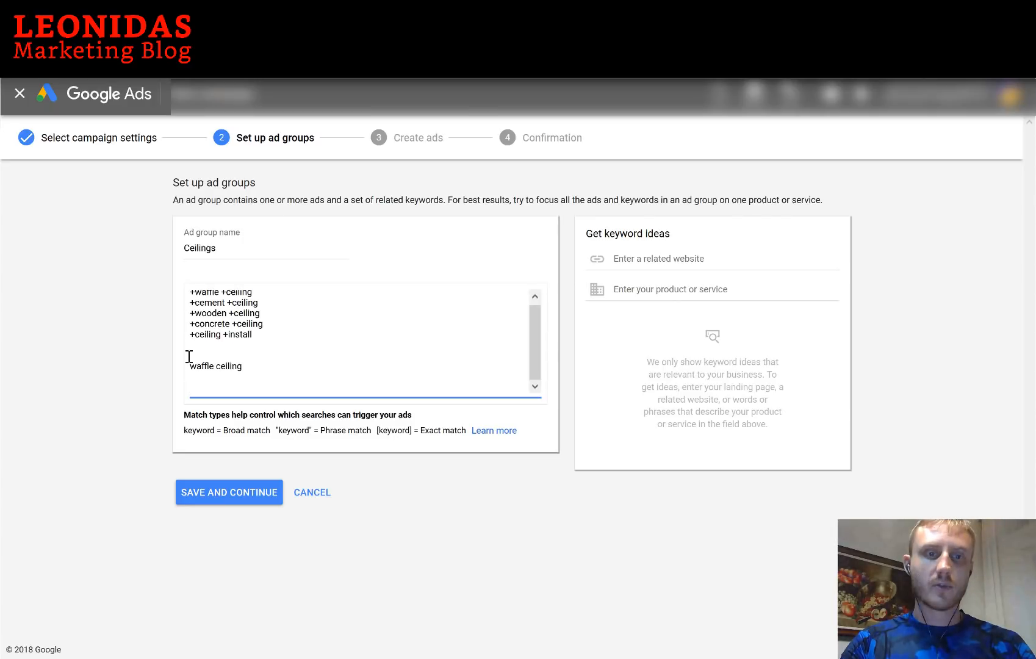
{"action": "type", "text": "waffle house"}
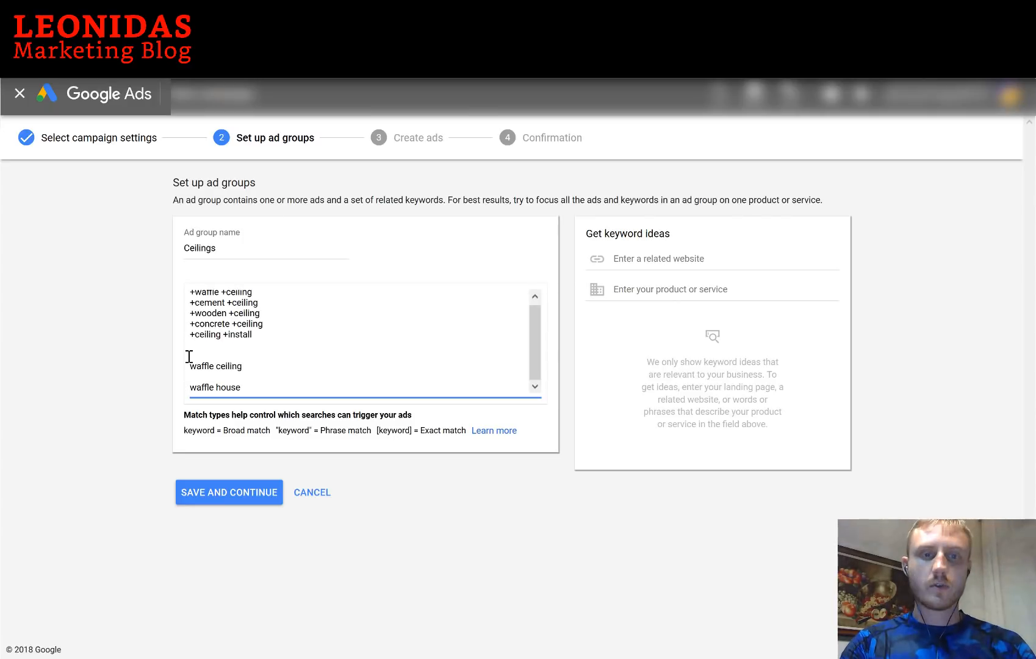
{"action": "key", "text": "Return"}
{"action": "type", "text": "waff"}
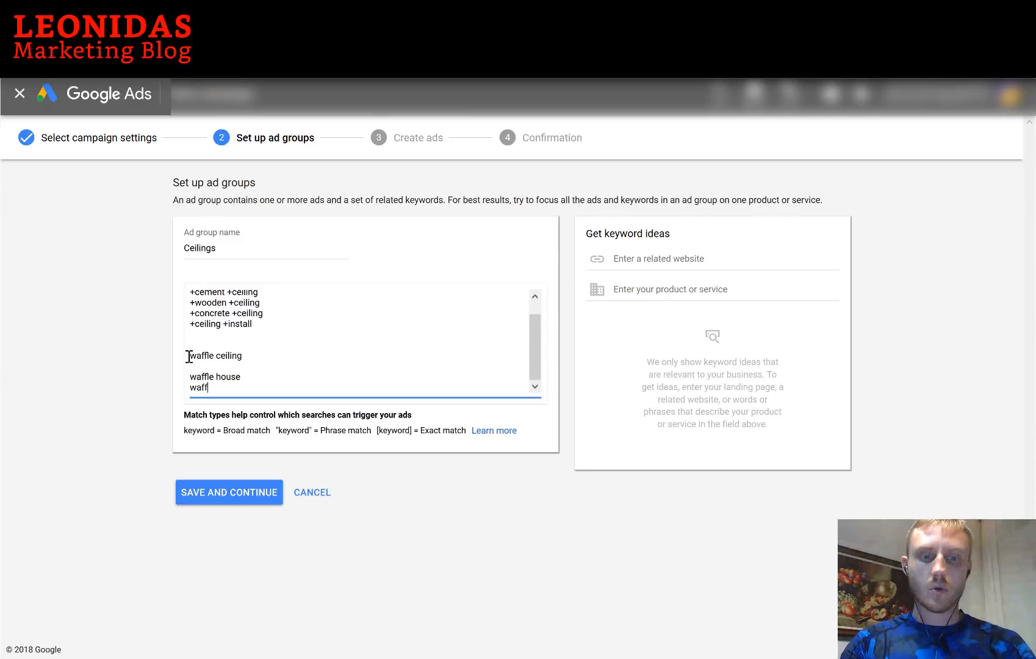
{"action": "type", "text": "le maker"}
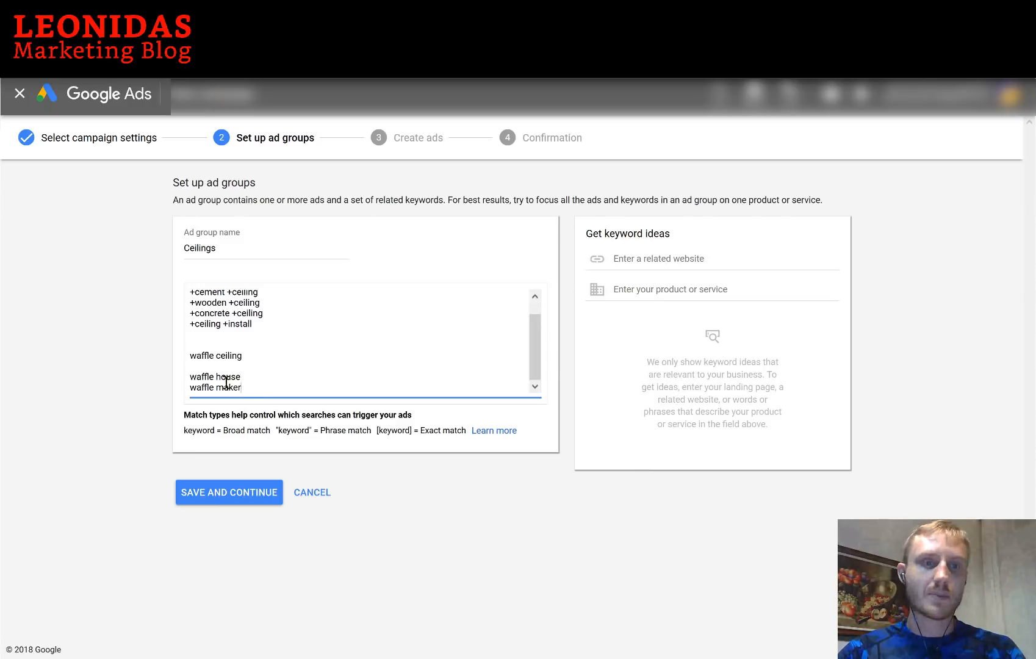
Delete the three waffle sample lines and the trailing blank line, leaving five modified broad keywords
{"action": "left_click", "coordinate": [253, 331]}
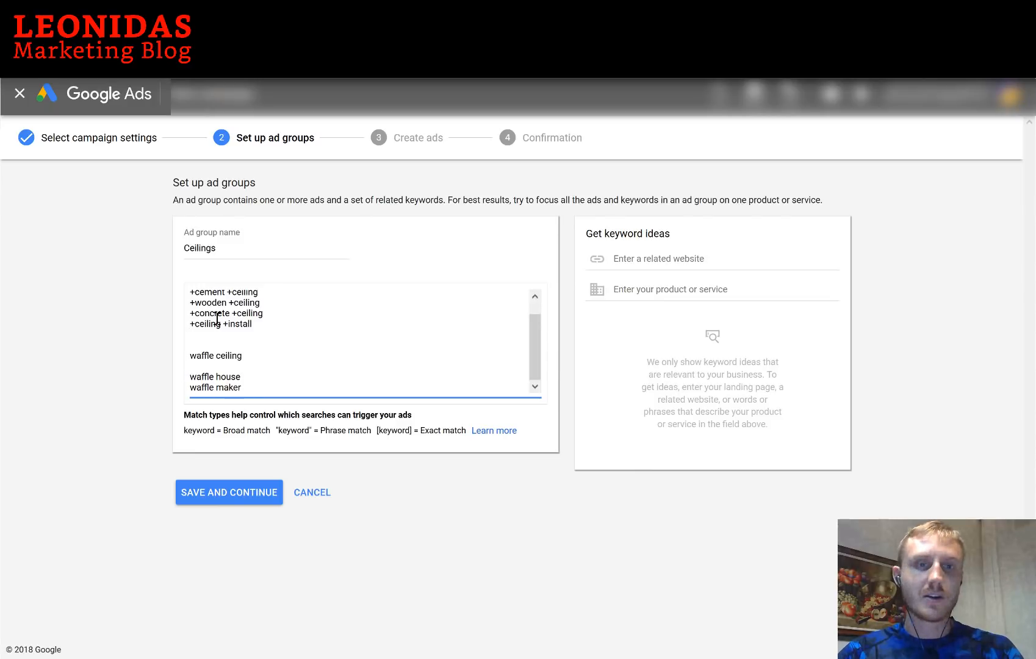
{"action": "double_click", "coordinate": [192, 313]}
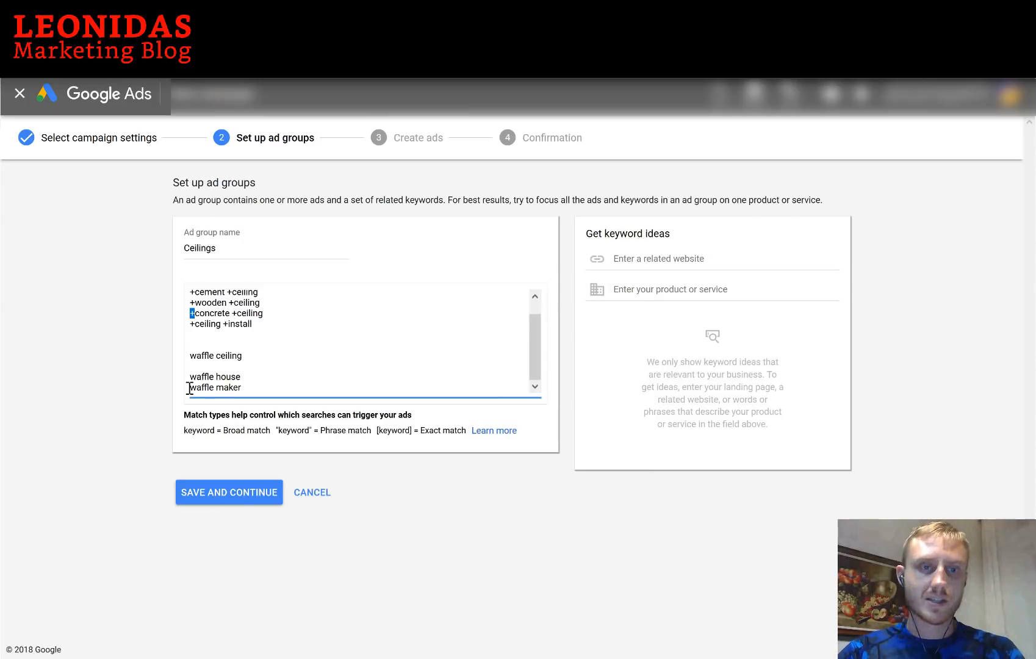
{"action": "left_click_drag", "start_coordinate": [190, 388], "coordinate": [261, 389]}
{"action": "left_click_drag", "start_coordinate": [180, 385], "coordinate": [310, 429]}
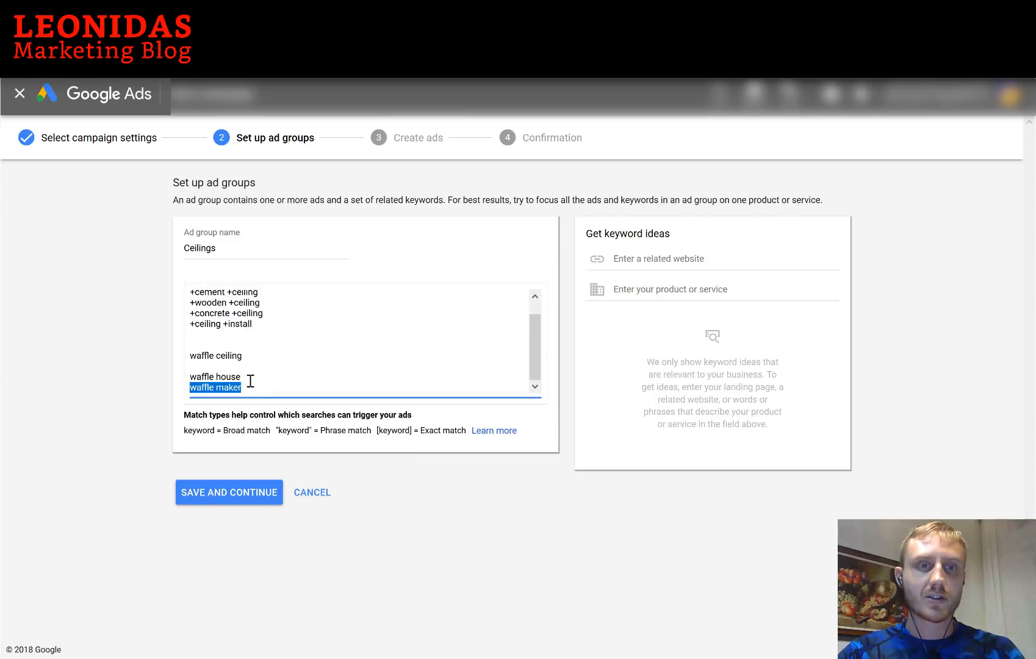
{"action": "left_click_drag", "start_coordinate": [255, 376], "coordinate": [183, 352]}
{"action": "key", "text": "BackSpace"}
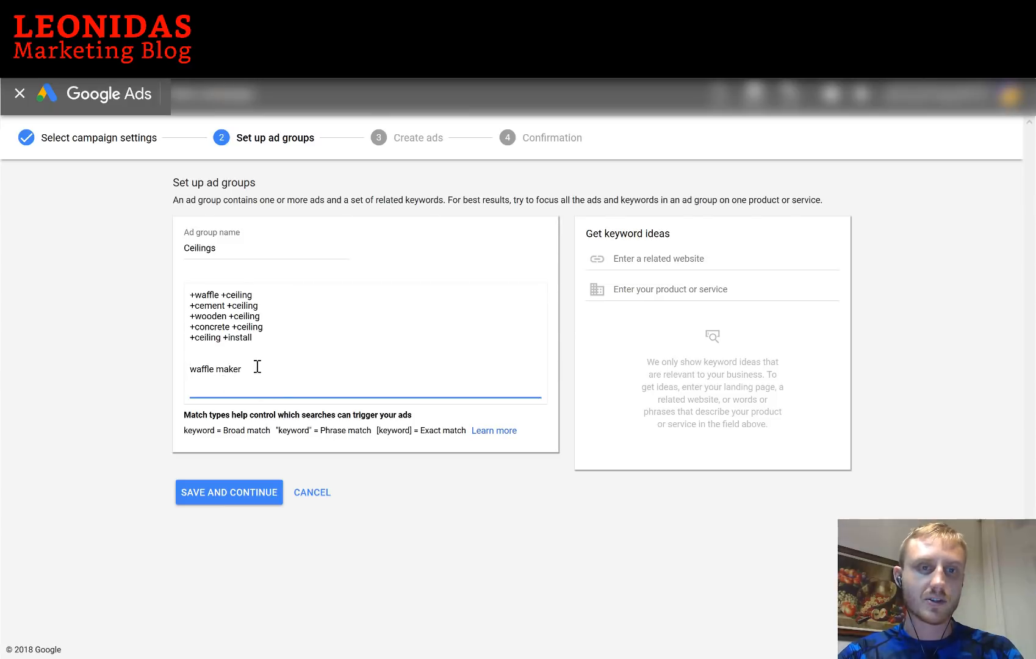
{"action": "key", "text": "shift+Home"}
{"action": "key", "text": "BackSpace"}
{"action": "key", "text": "BackSpace"}
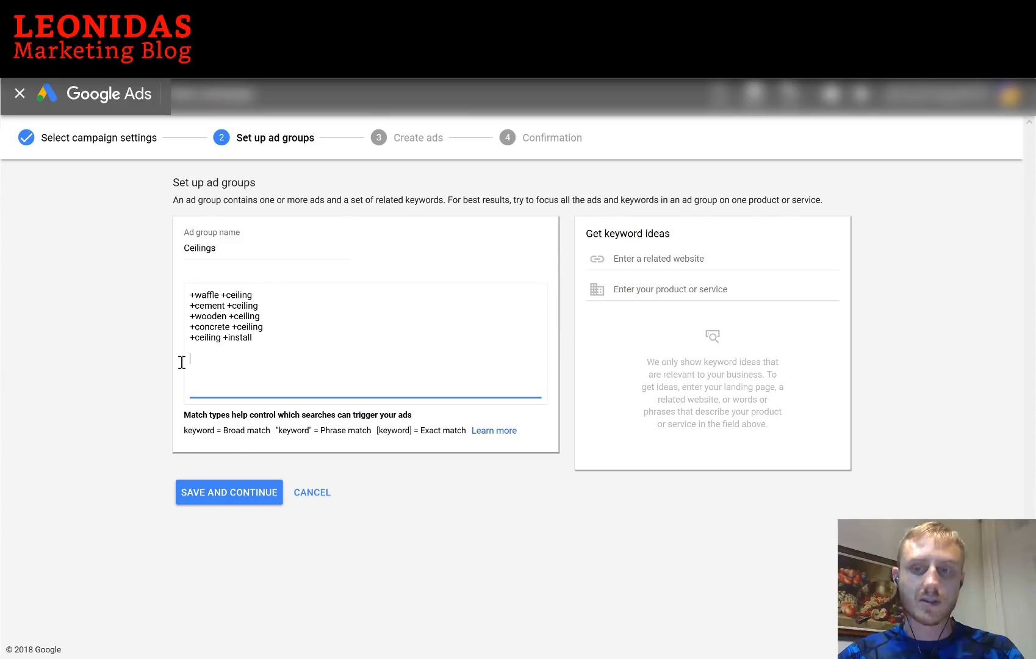
{"action": "key", "text": "BackSpace"}
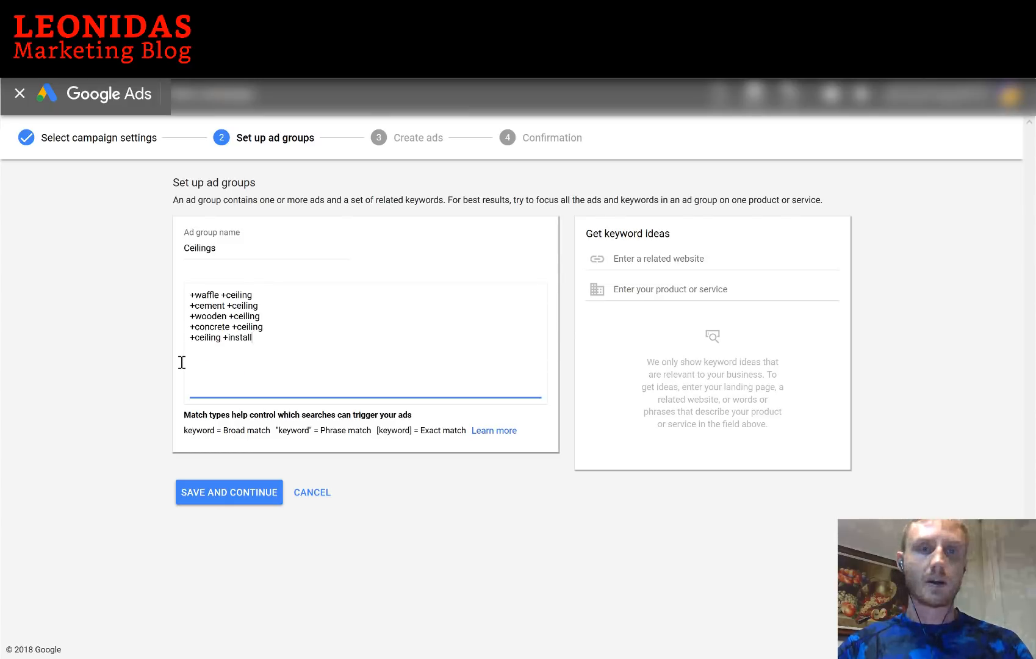
Save the ad group, then start a call-only ad with business name 'Ceiling Installation' and description line 1
{"action": "left_click", "coordinate": [245, 499]}
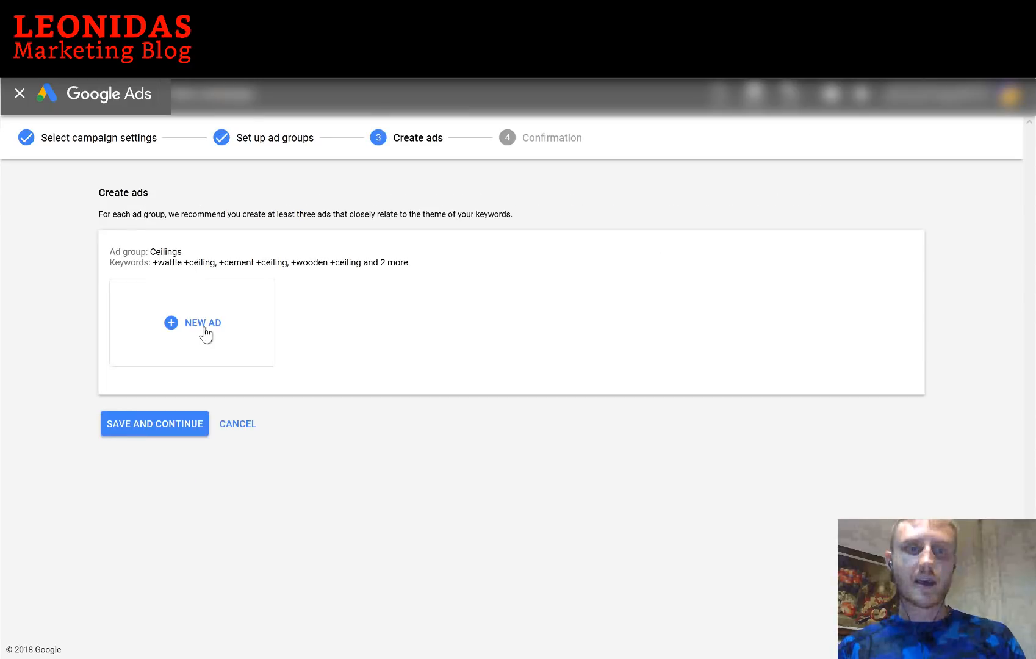
{"action": "left_click", "coordinate": [205, 331]}
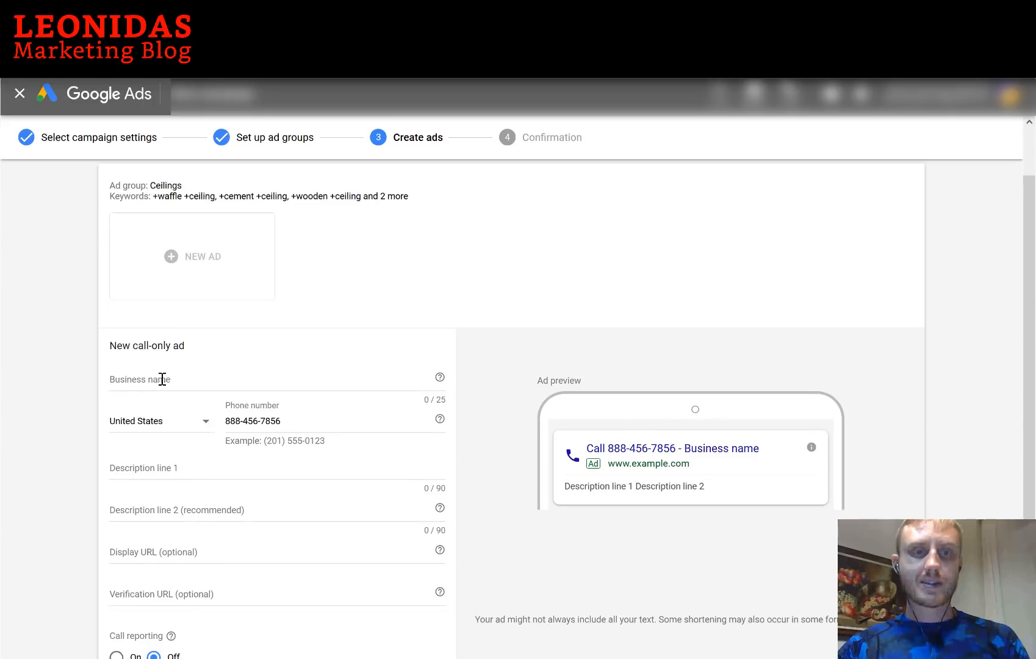
{"action": "left_click", "coordinate": [162, 378]}
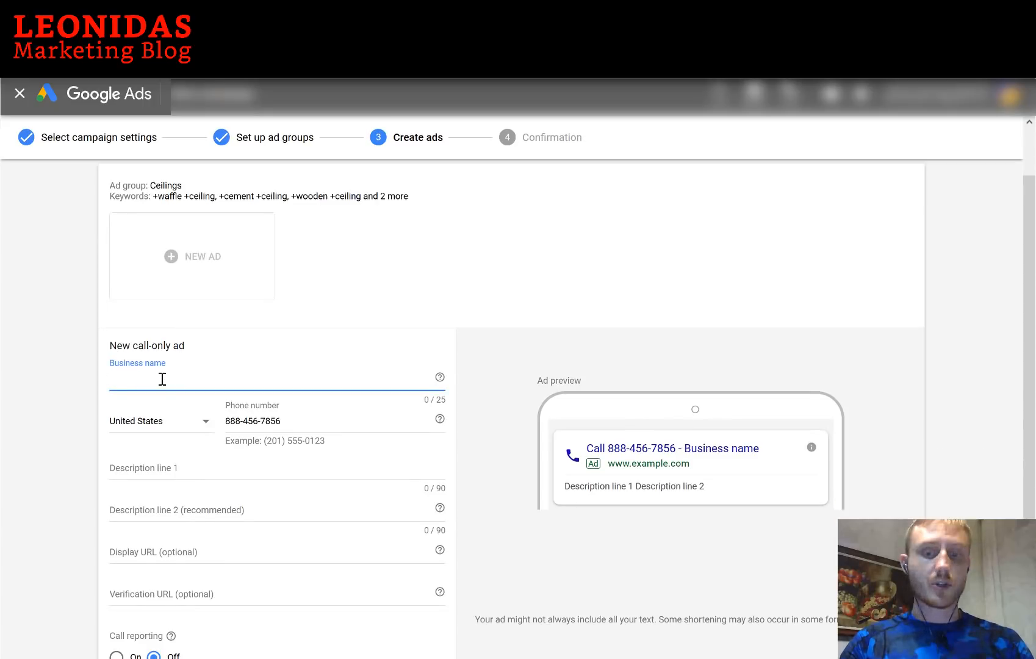
{"action": "type", "text": "Ceiling I"}
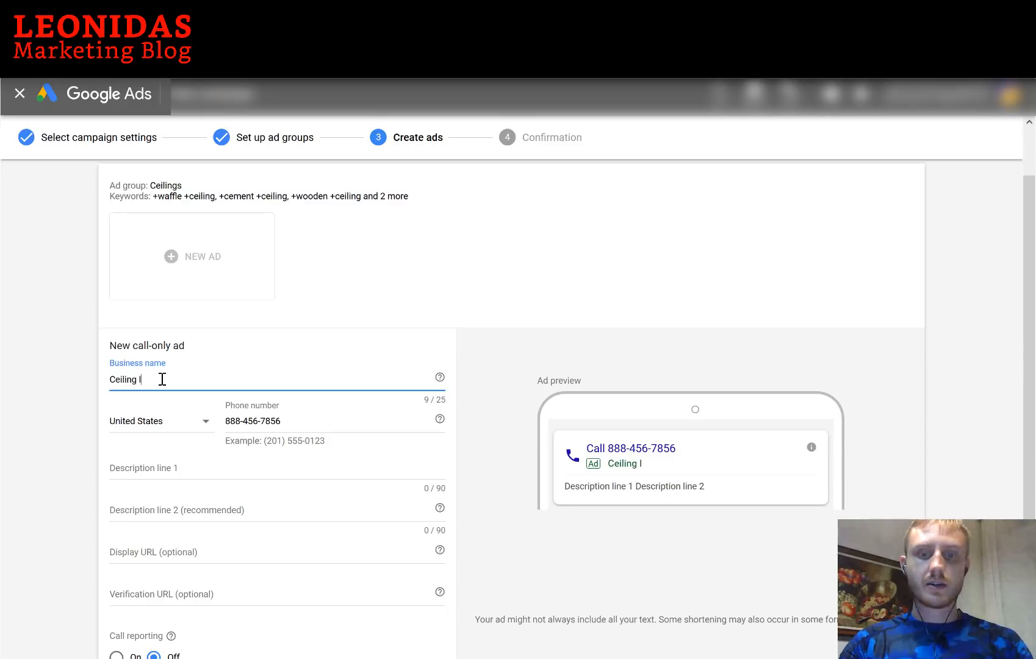
{"action": "type", "text": "nstallation"}
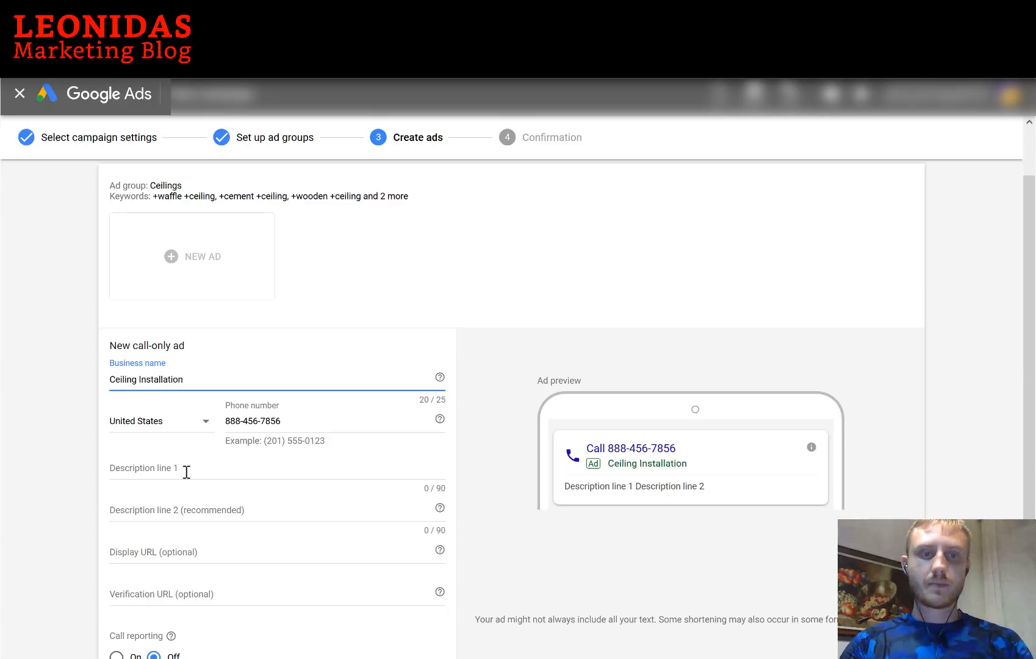
{"action": "left_click", "coordinate": [185, 471]}
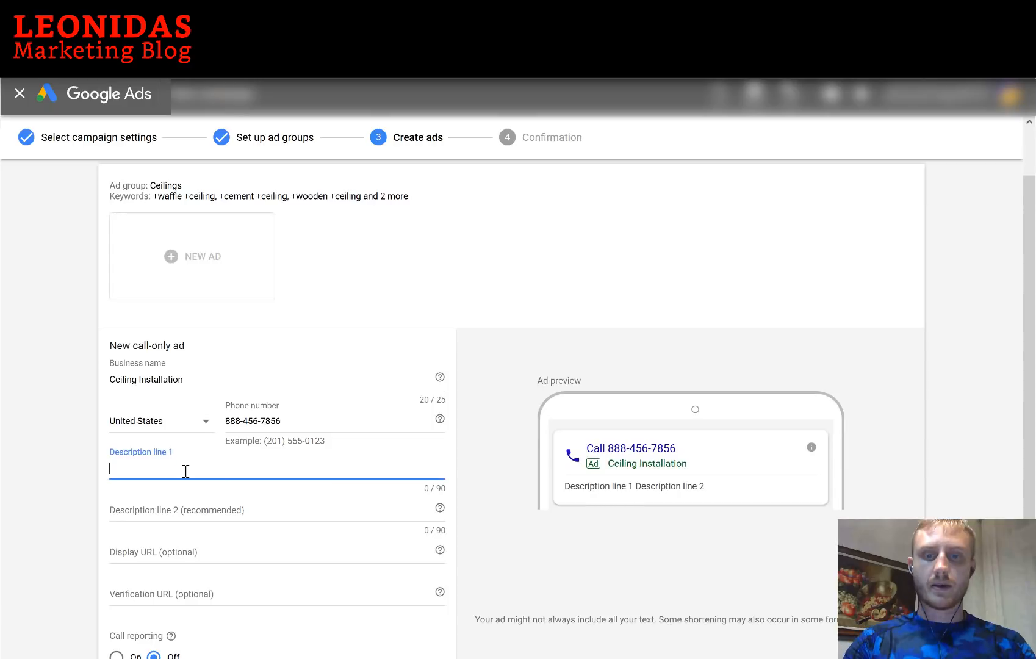
{"action": "type", "text": "Ceiling Instal"}
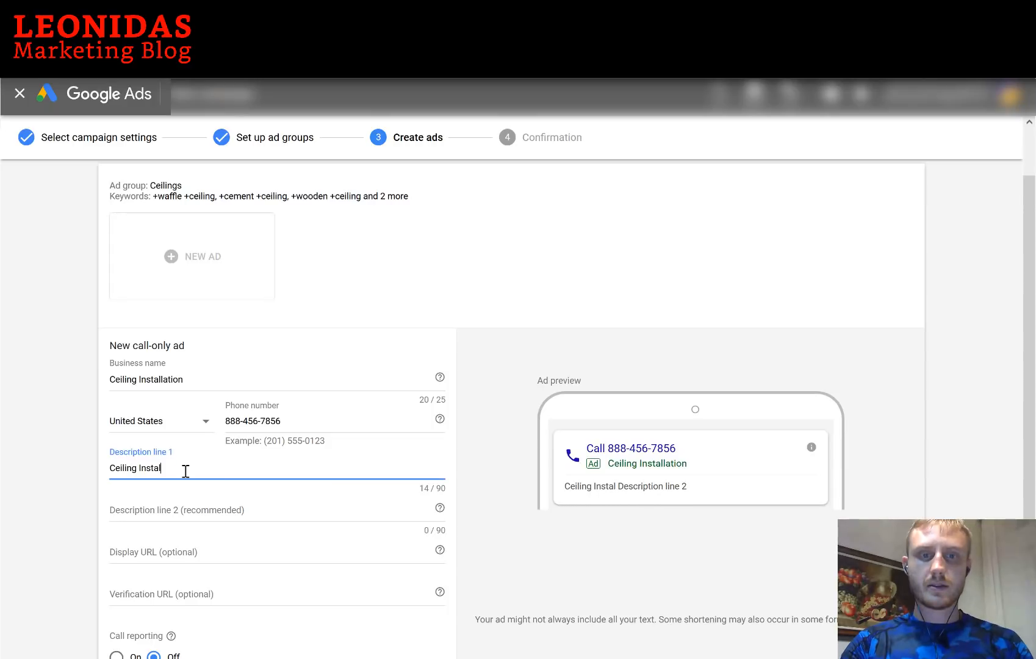
{"action": "type", "text": "lation. W"}
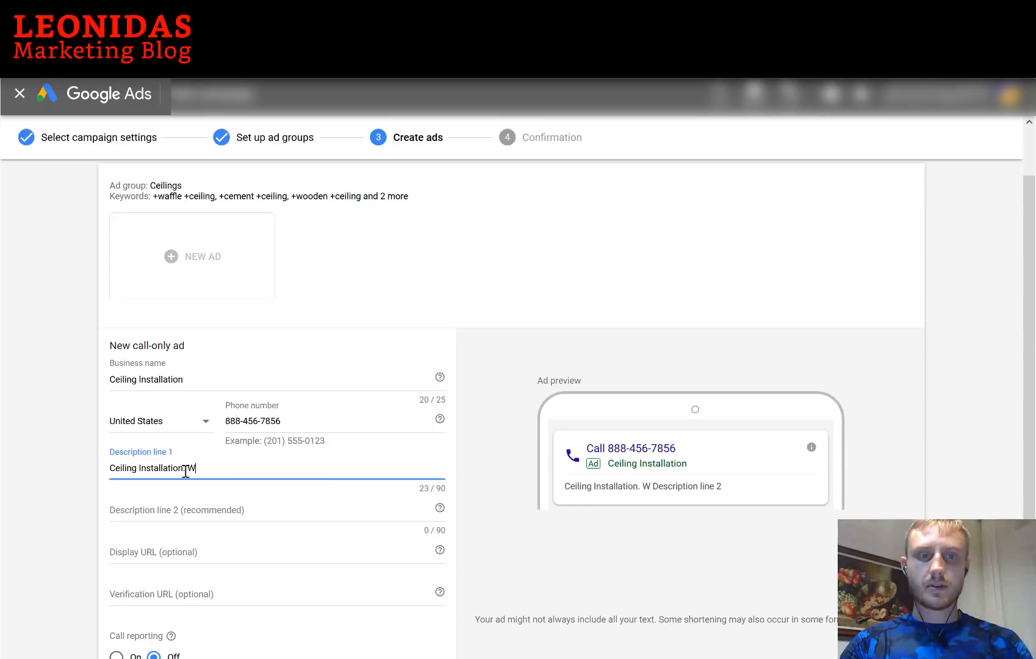
{"action": "type", "text": "affle, Ce"}
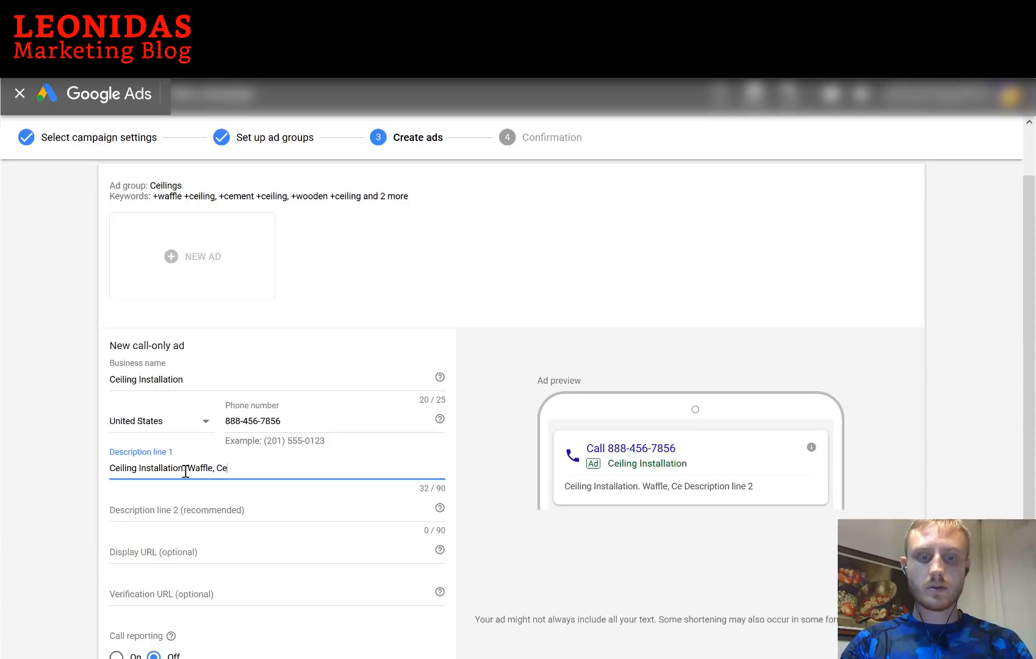
{"action": "type", "text": "ment, Concrete "}
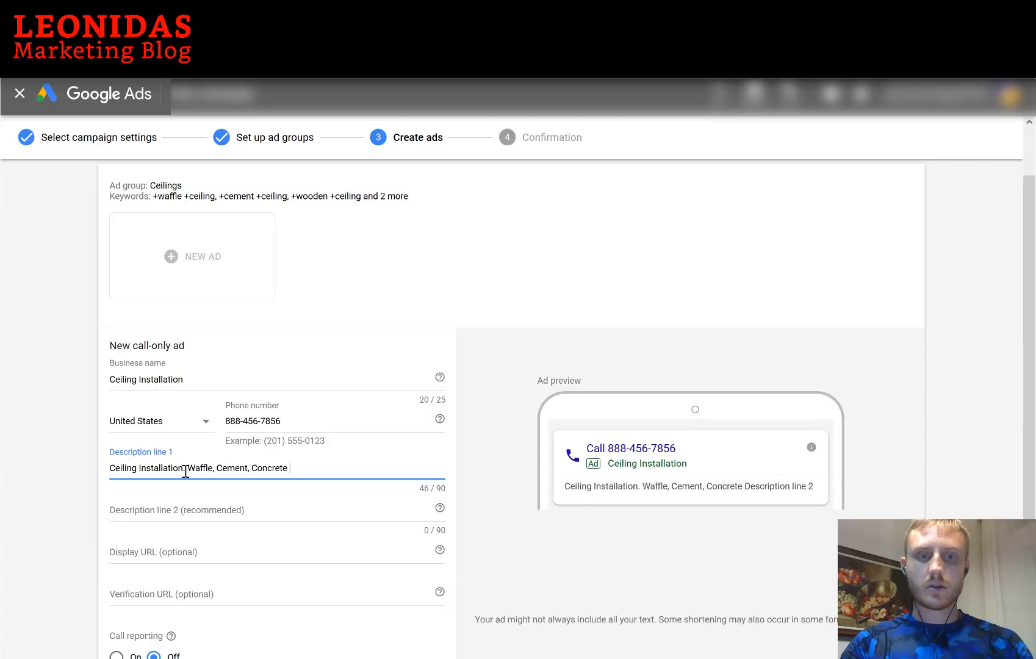
{"action": "type", "text": "Ceilings"}
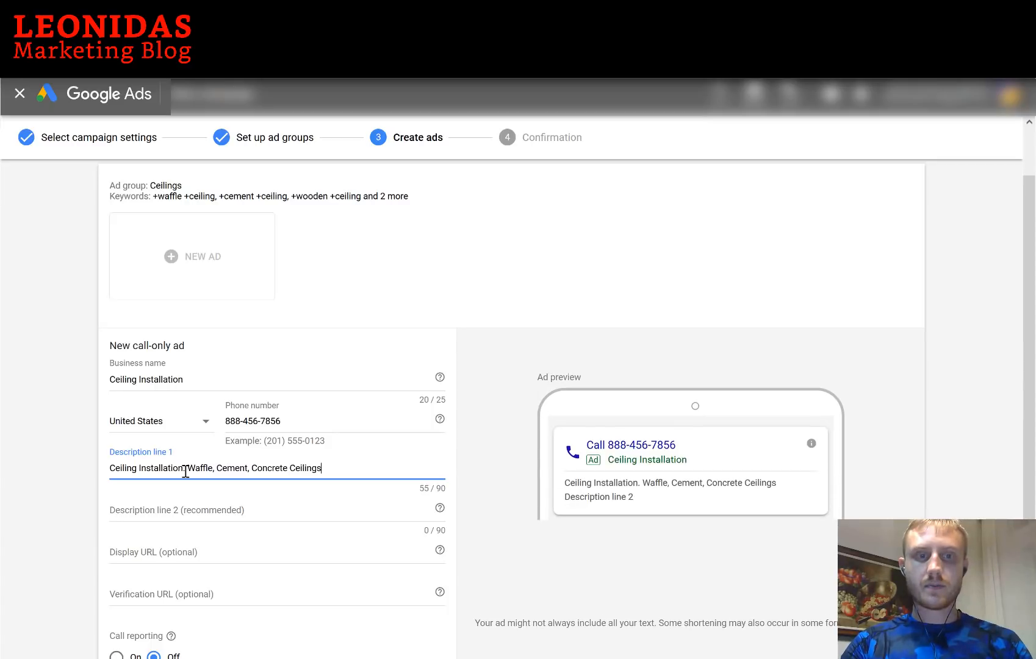
{"action": "type", "text": "."}
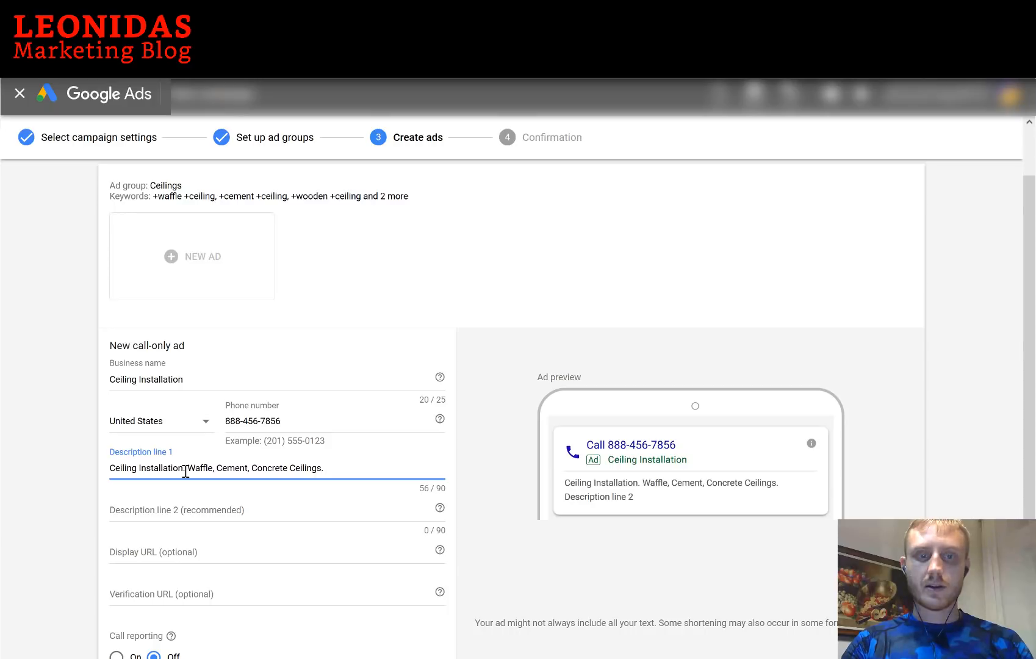
{"action": "type", "text": " Sati"}
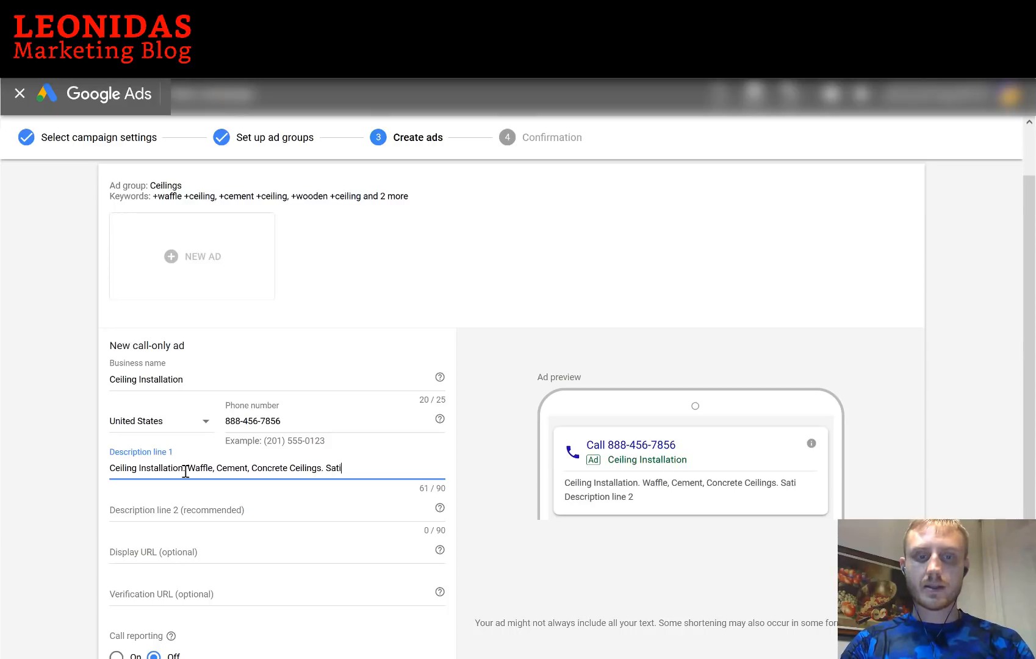
{"action": "type", "text": "sfaction"}
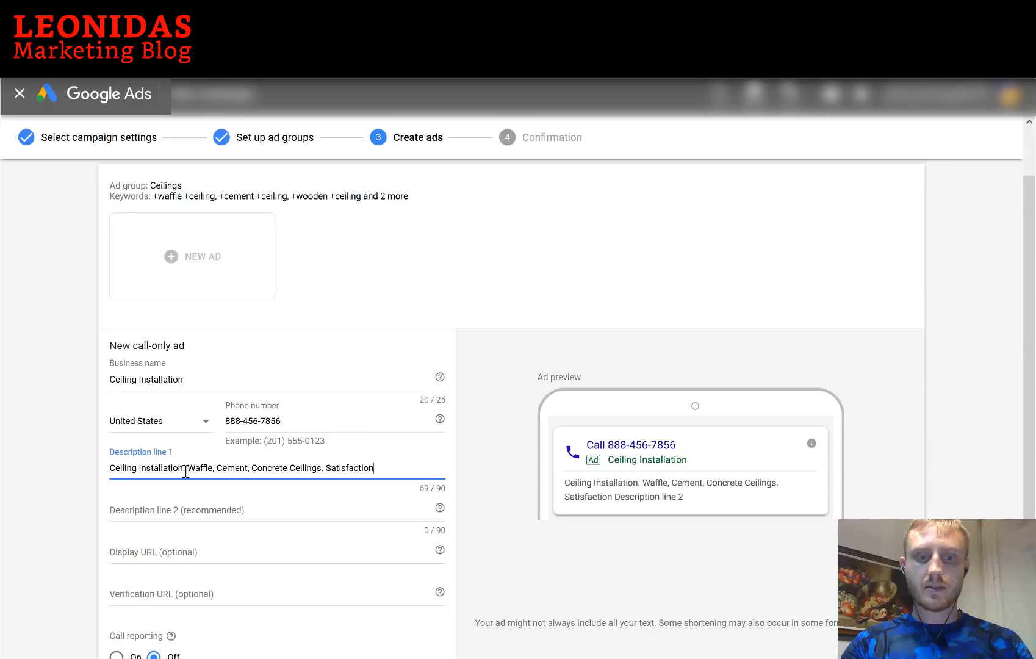
{"action": "type", "text": " Guarenteed."}
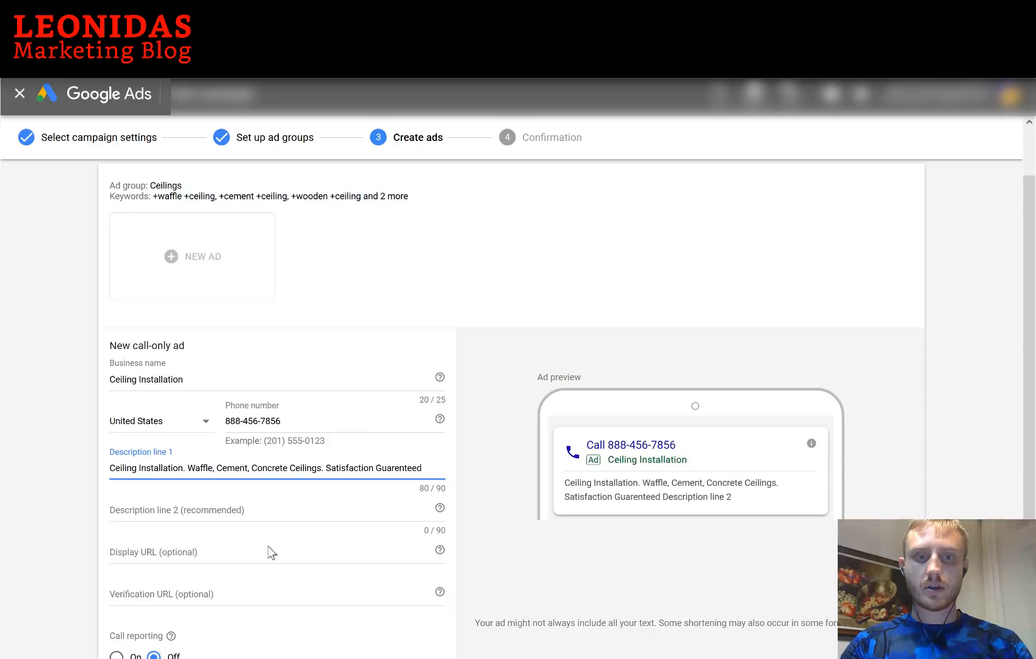
Enter description line 2 as 'Professional, Certified. 10 Years Experience. Call Now'
{"action": "left_click", "coordinate": [260, 512]}
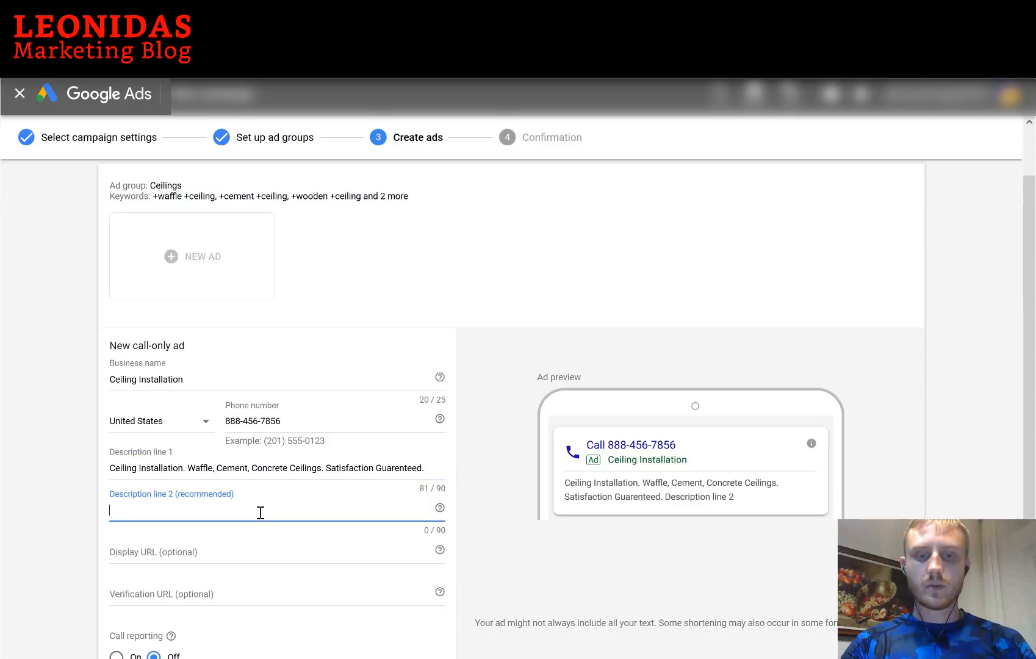
{"action": "type", "text": "Pr"}
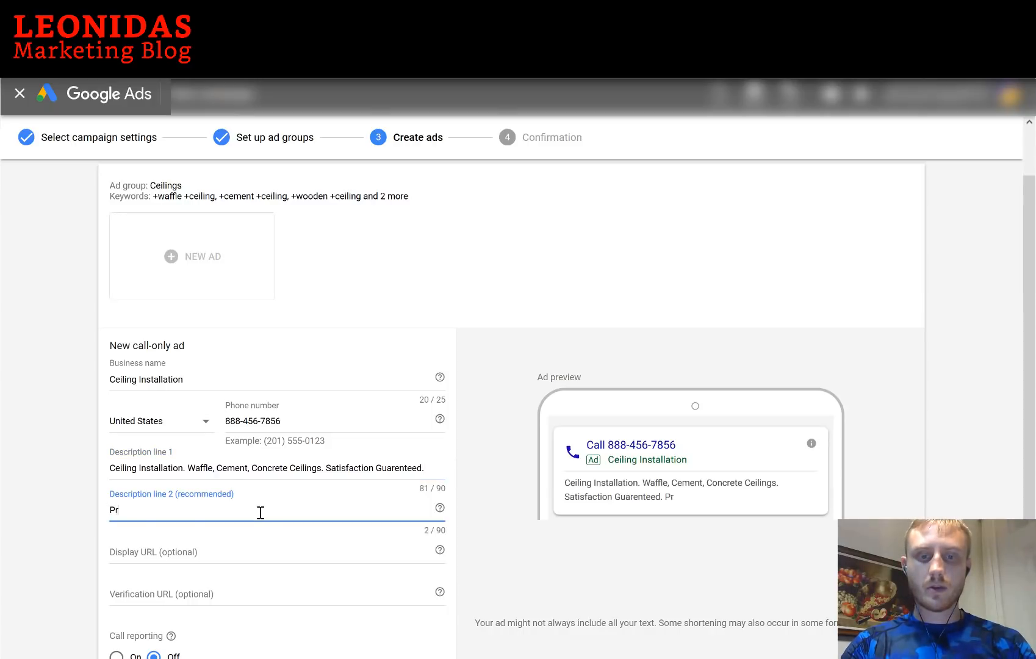
{"action": "type", "text": "ofessional, Certifi"}
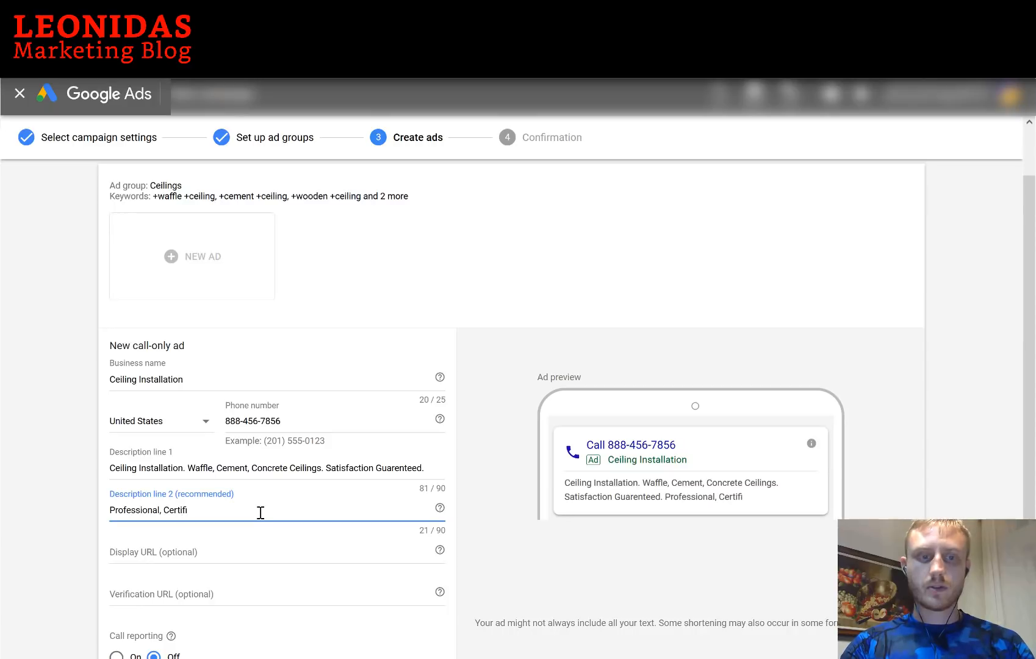
{"action": "type", "text": "ed."}
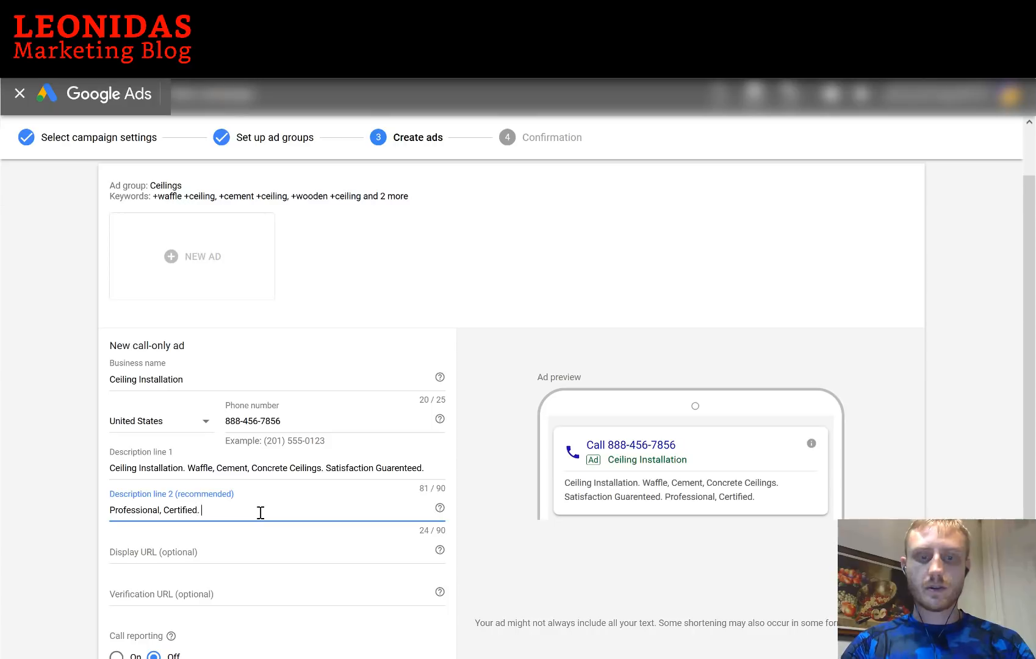
{"action": "type", "text": " 10 Years Experi"}
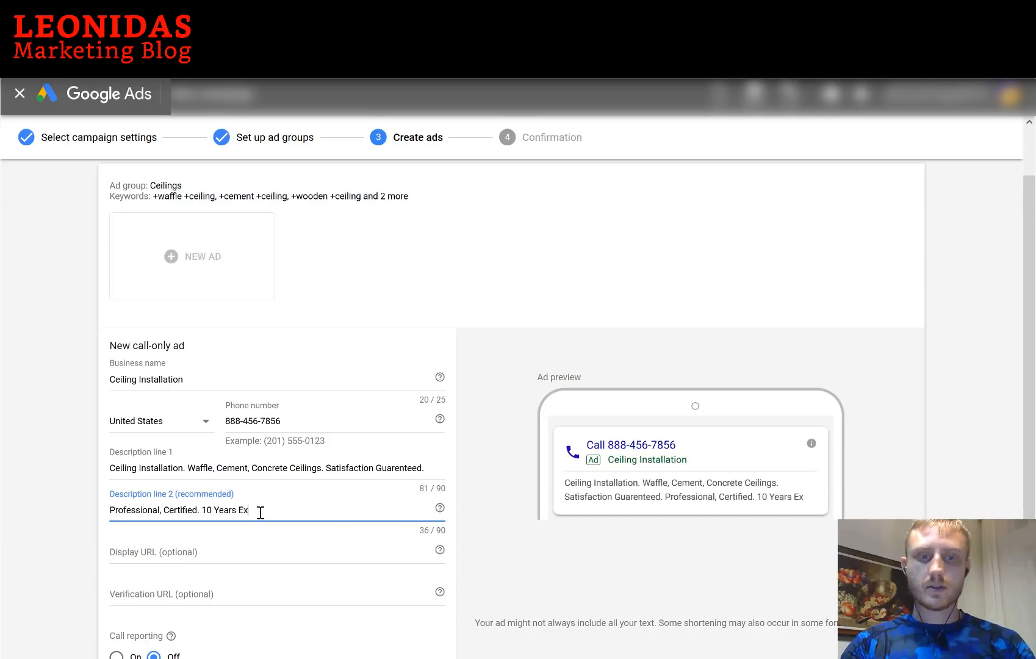
{"action": "key", "text": "BackSpace"}
{"action": "key", "text": "BackSpace"}
{"action": "key", "text": "BackSpace"}
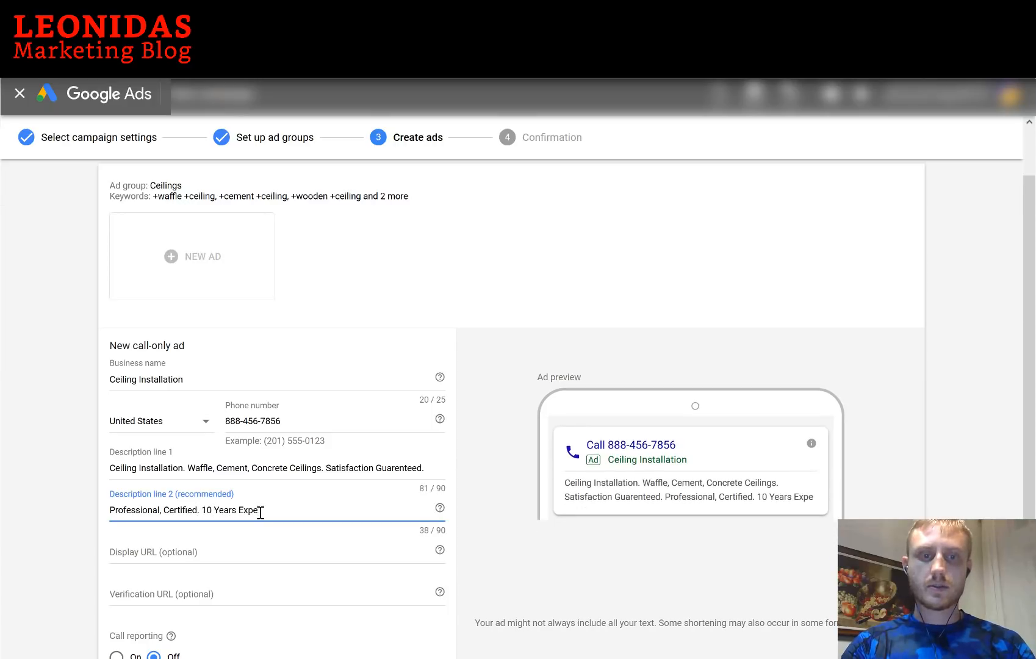
{"action": "type", "text": "erience."}
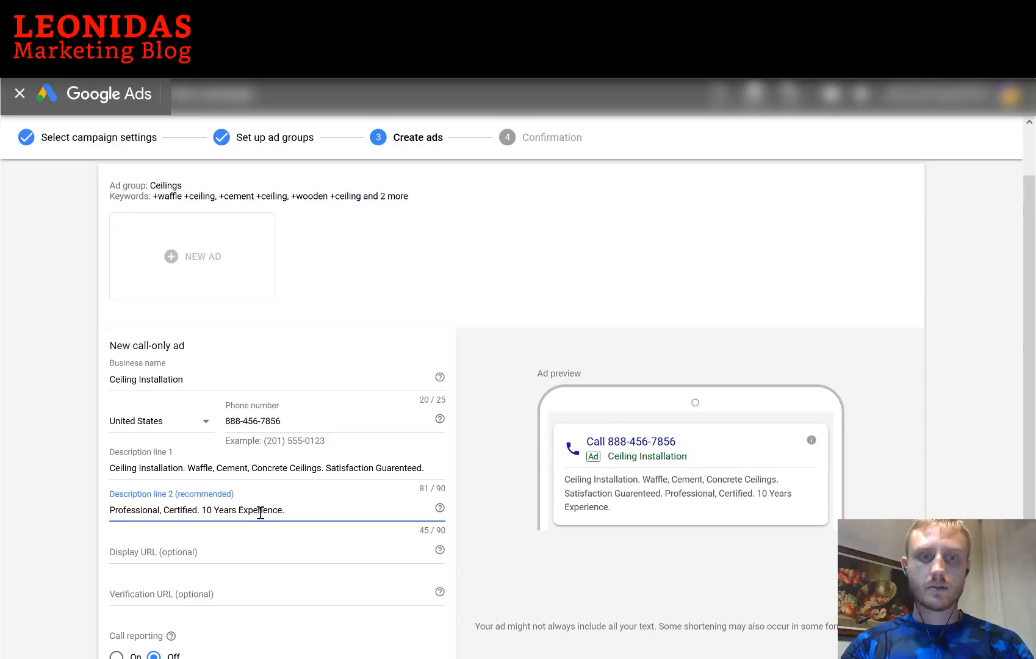
{"action": "type", "text": " Call now!"}
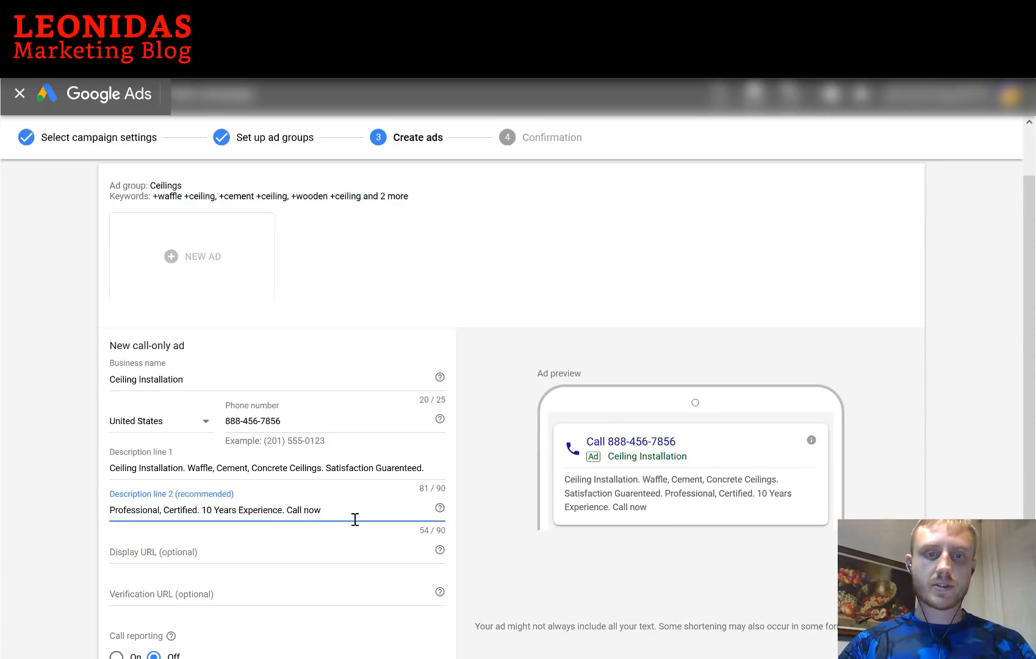
{"action": "key", "text": "BackSpace"}
{"action": "key", "text": "BackSpace"}
{"action": "key", "text": "BackSpace"}
{"action": "type", "text": "Now"}
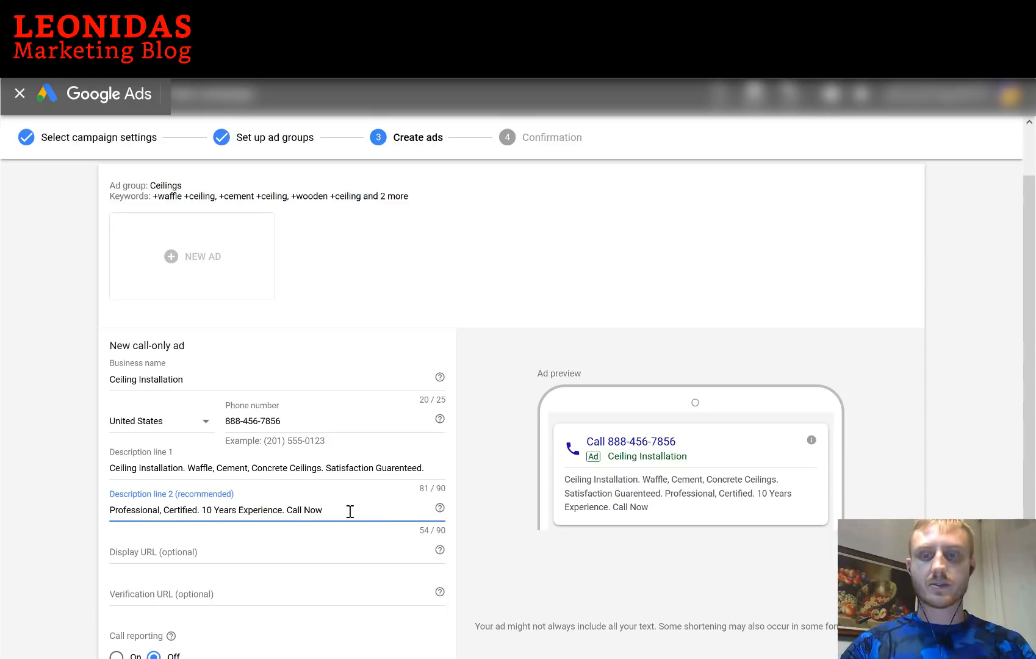
{"action": "scroll", "coordinate": [340, 515], "scroll_direction": "down", "scroll_amount": 1}
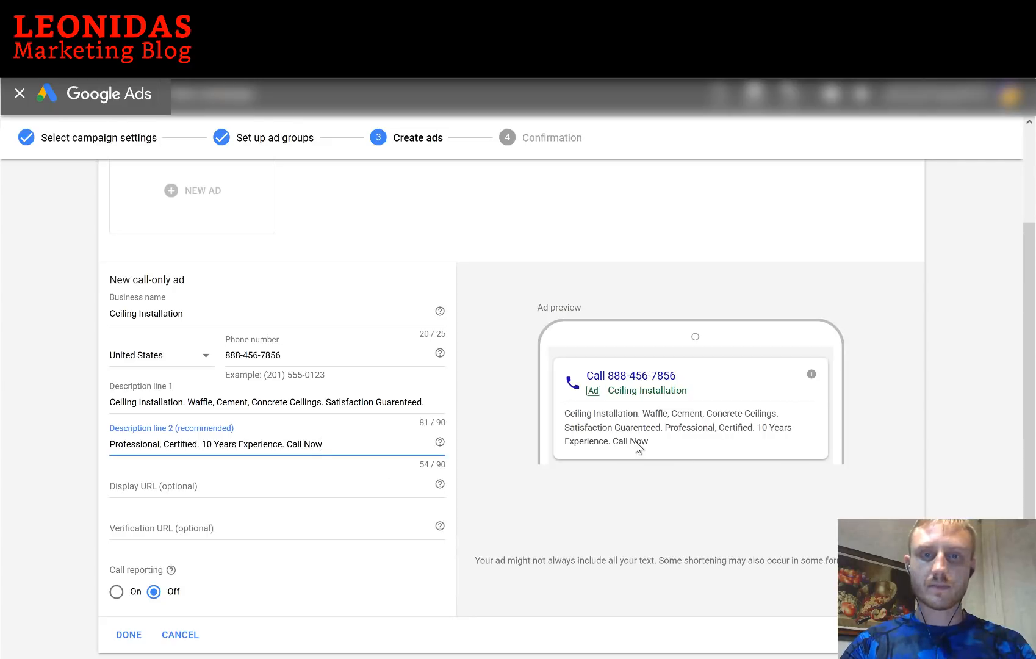
{"action": "left_click", "coordinate": [356, 488]}
{"action": "type", "text": "p2"}
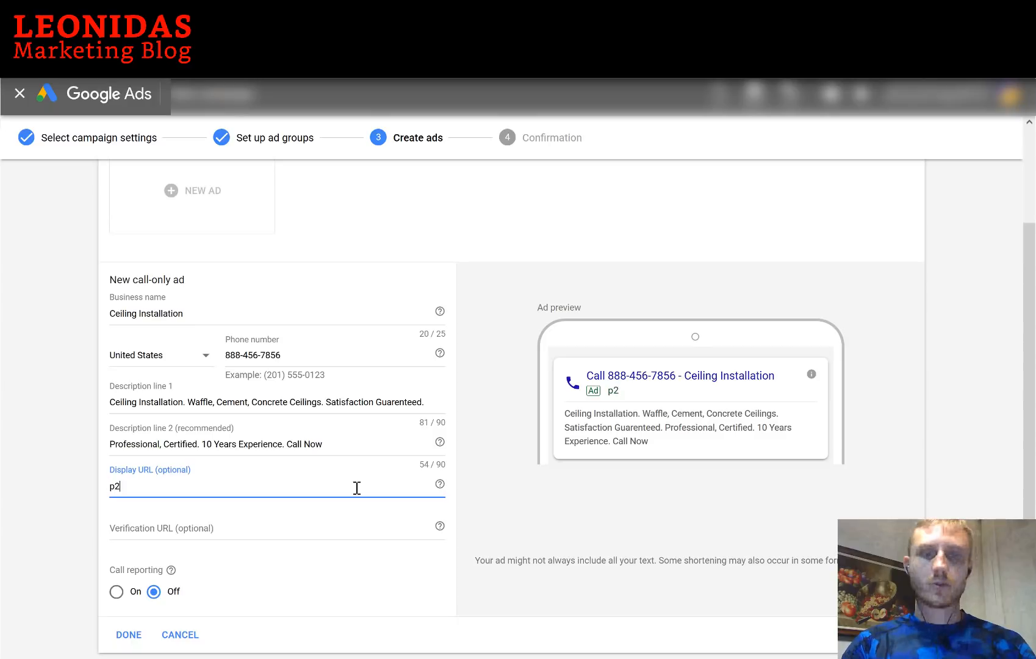
{"action": "type", "text": "3ads.com/Ceiling-S"}
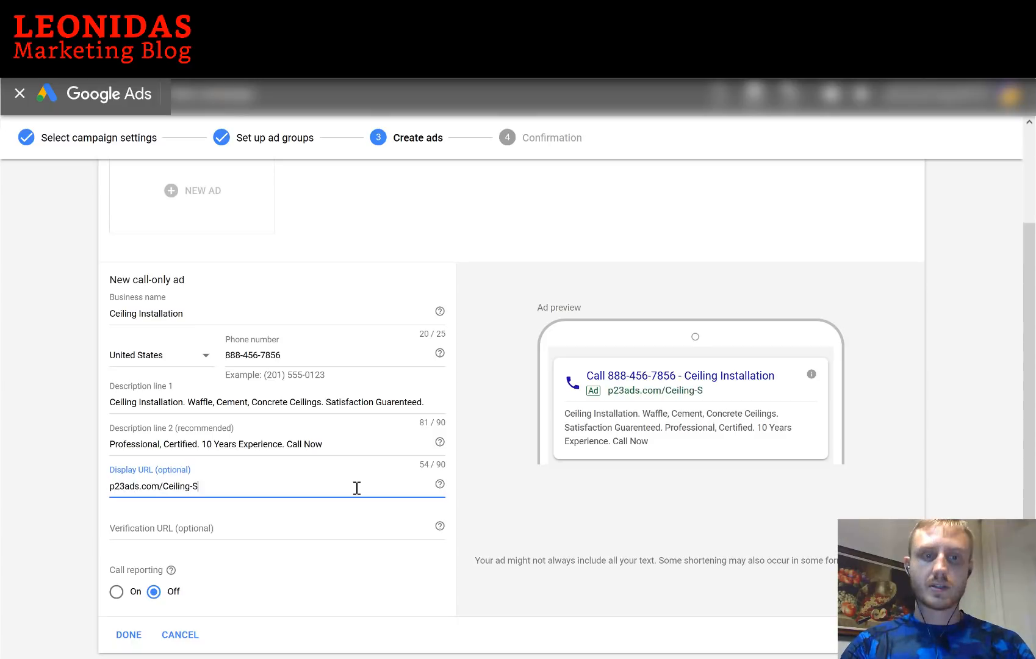
{"action": "key", "text": "BackSpace"}
{"action": "type", "text": "Installation"}
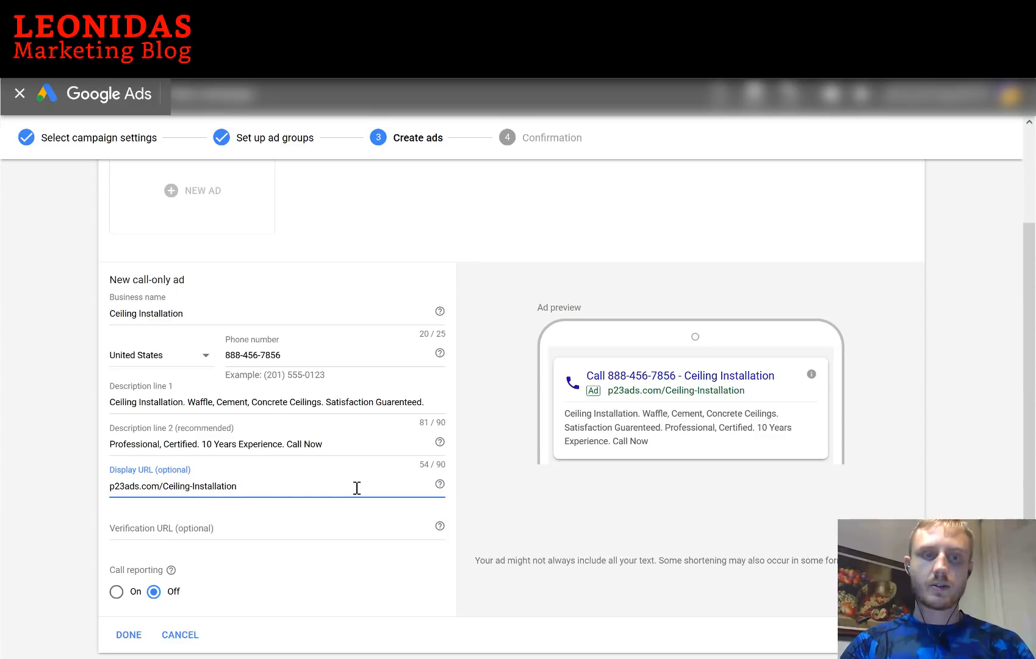
{"action": "left_click", "coordinate": [222, 527]}
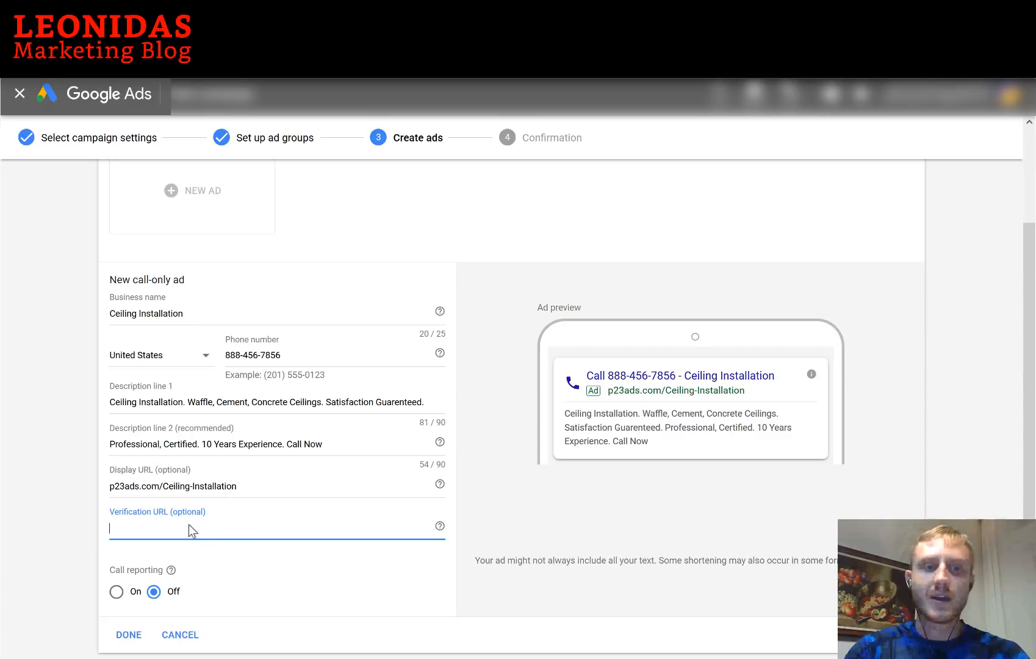
{"action": "type", "text": "p"}
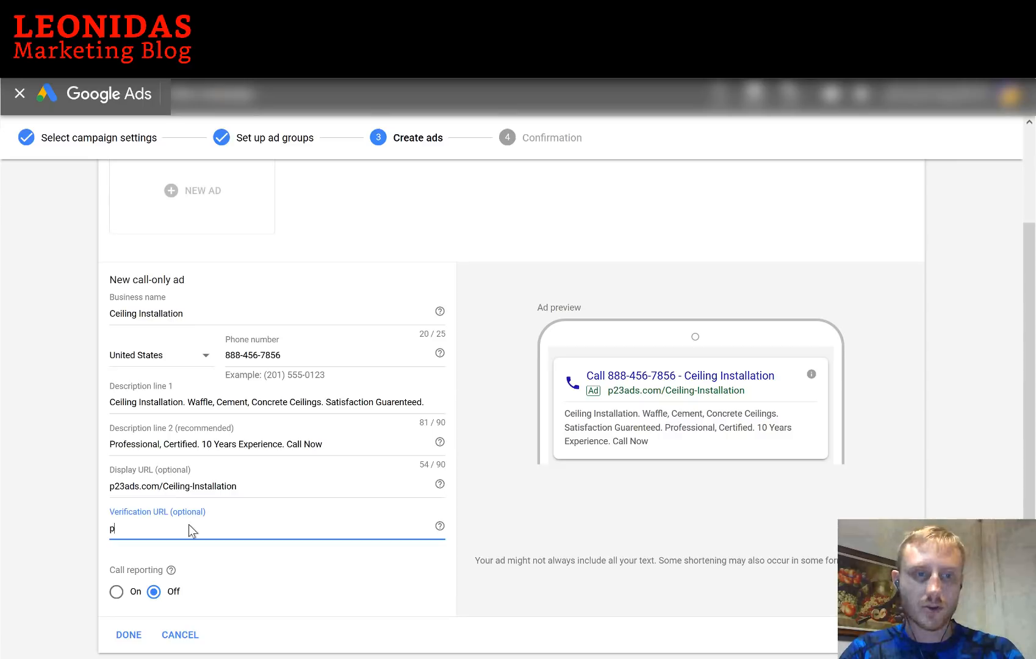
{"action": "type", "text": "23ads."}
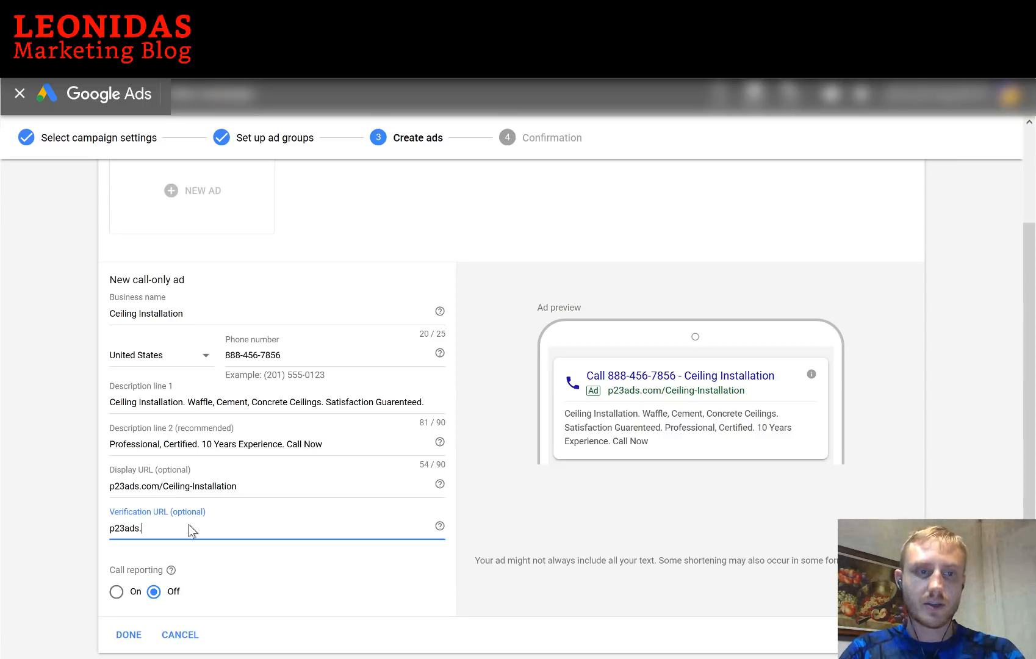
{"action": "type", "text": "com/call-now"}
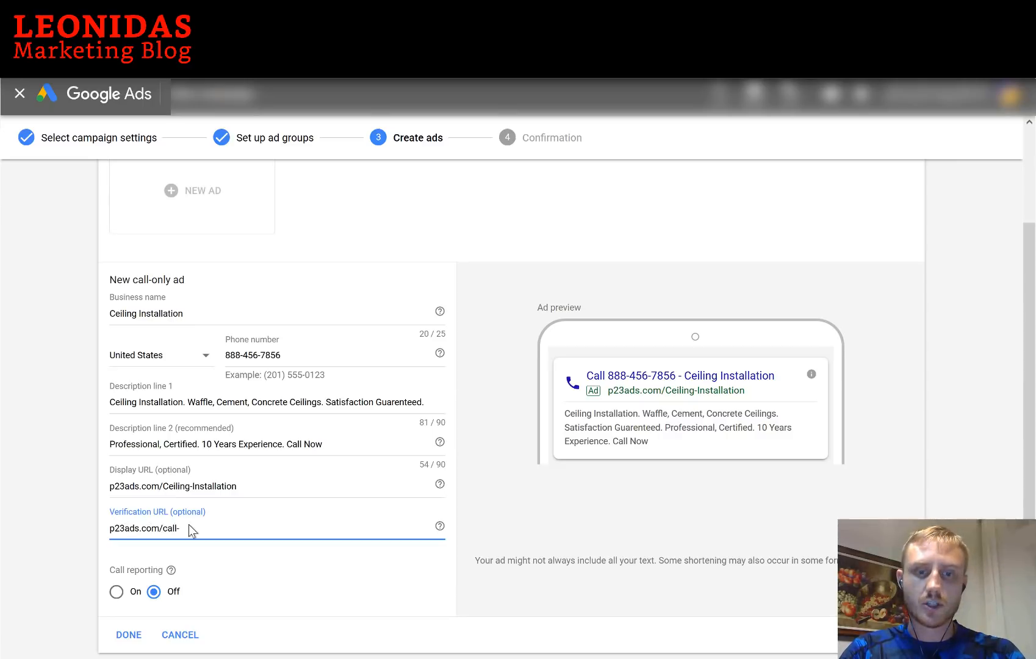
{"action": "left_click", "coordinate": [113, 530]}
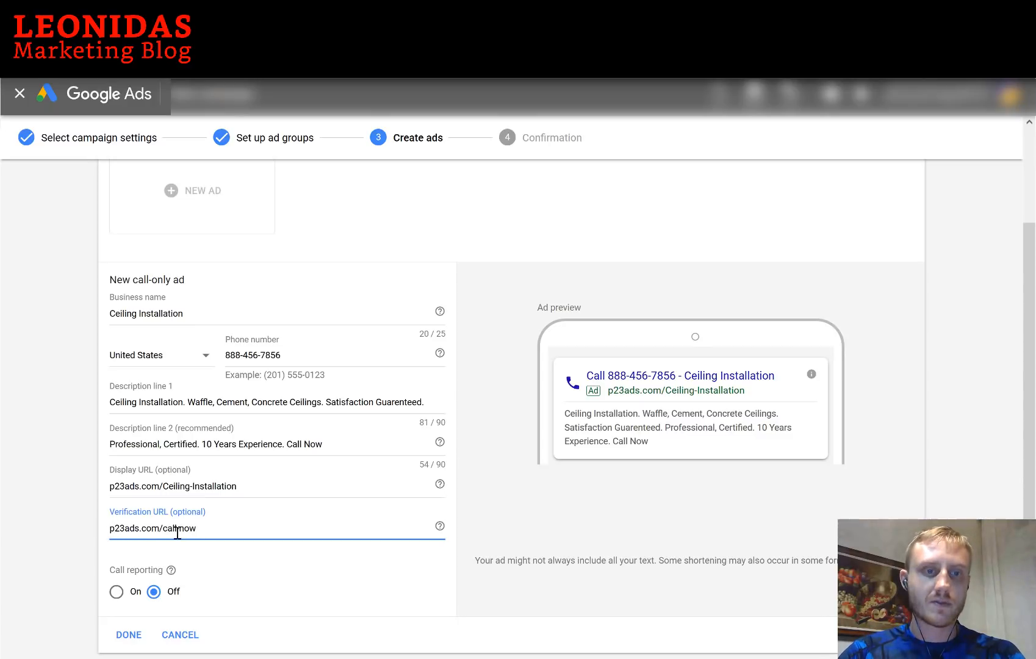
{"action": "type", "text": "https://"}
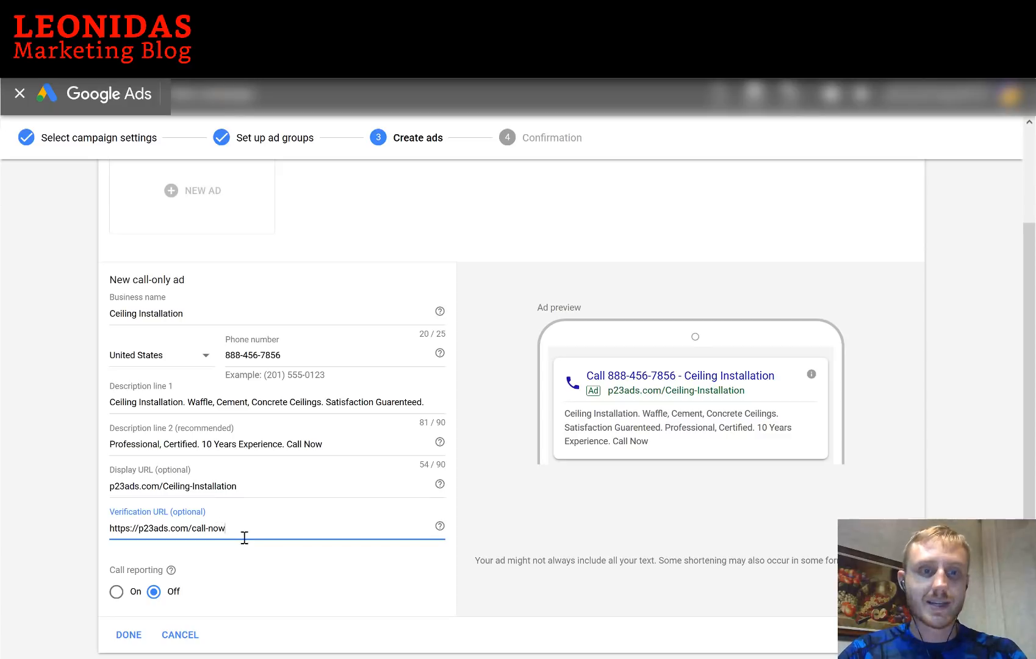
{"action": "left_click_drag", "start_coordinate": [139, 528], "coordinate": [77, 518]}
{"action": "left_click", "coordinate": [78, 512]}
Switch call reporting on for the call-only ad
{"action": "scroll", "coordinate": [79, 512], "scroll_direction": "down", "scroll_amount": 2}
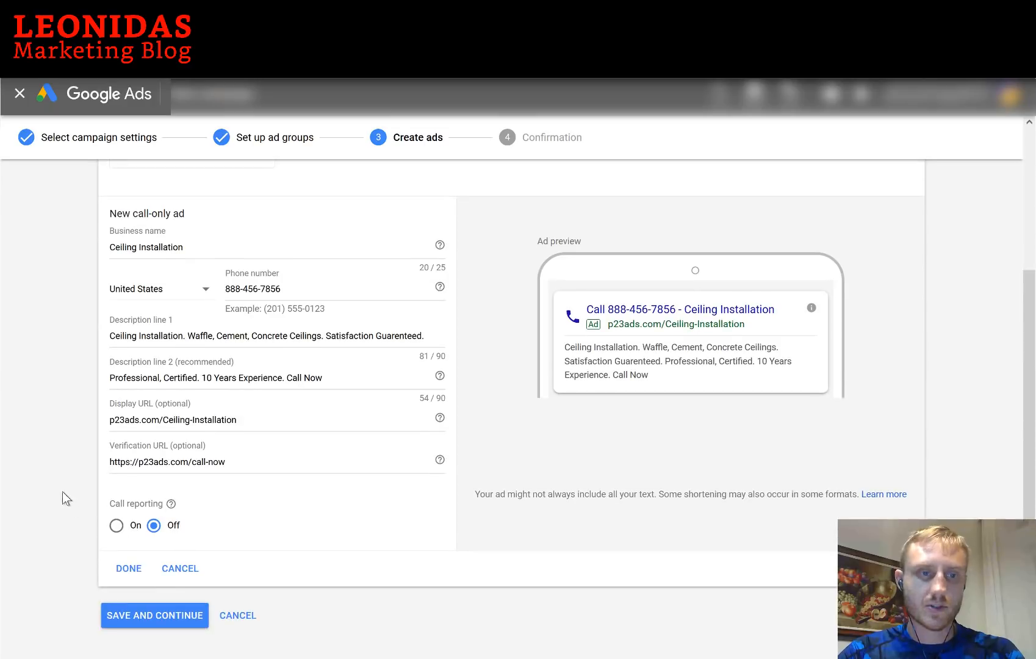
{"action": "scroll", "coordinate": [108, 518], "scroll_direction": "down", "scroll_amount": 1}
{"action": "left_click", "coordinate": [116, 511]}
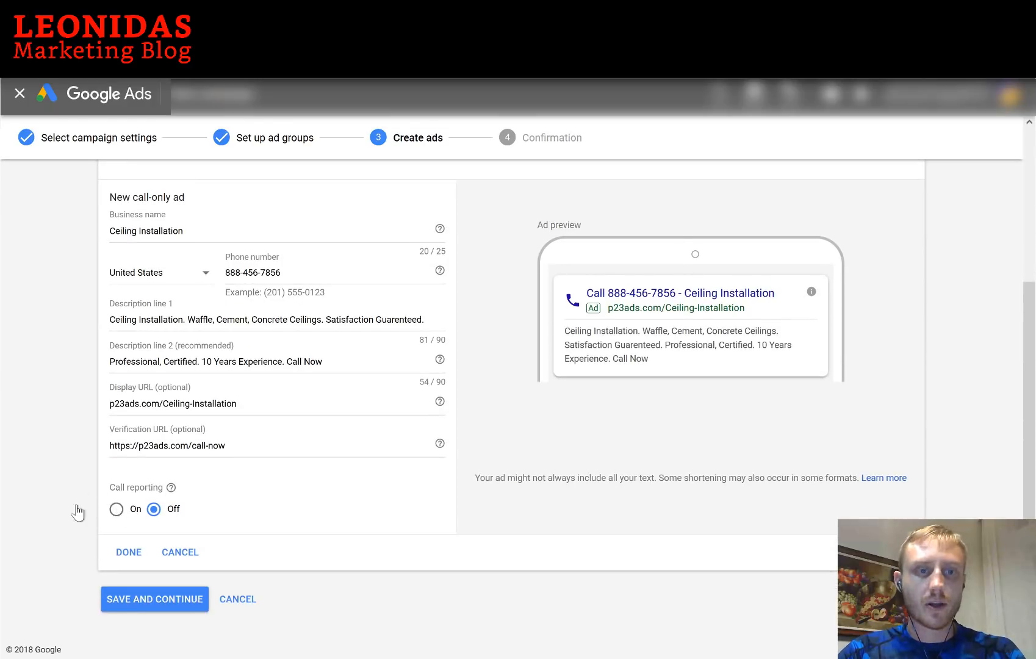
{"action": "scroll", "coordinate": [69, 491], "scroll_direction": "down", "scroll_amount": 1}
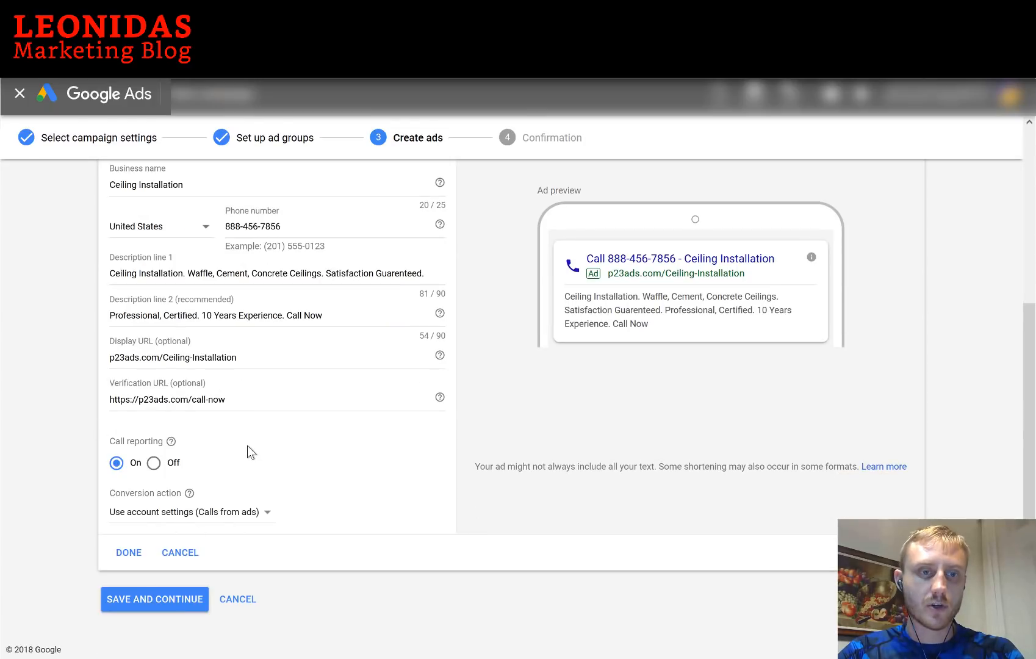
Save the call-only ad, finish the setup and open the new Cabral Standard Construction campaign
{"action": "left_click", "coordinate": [129, 555]}
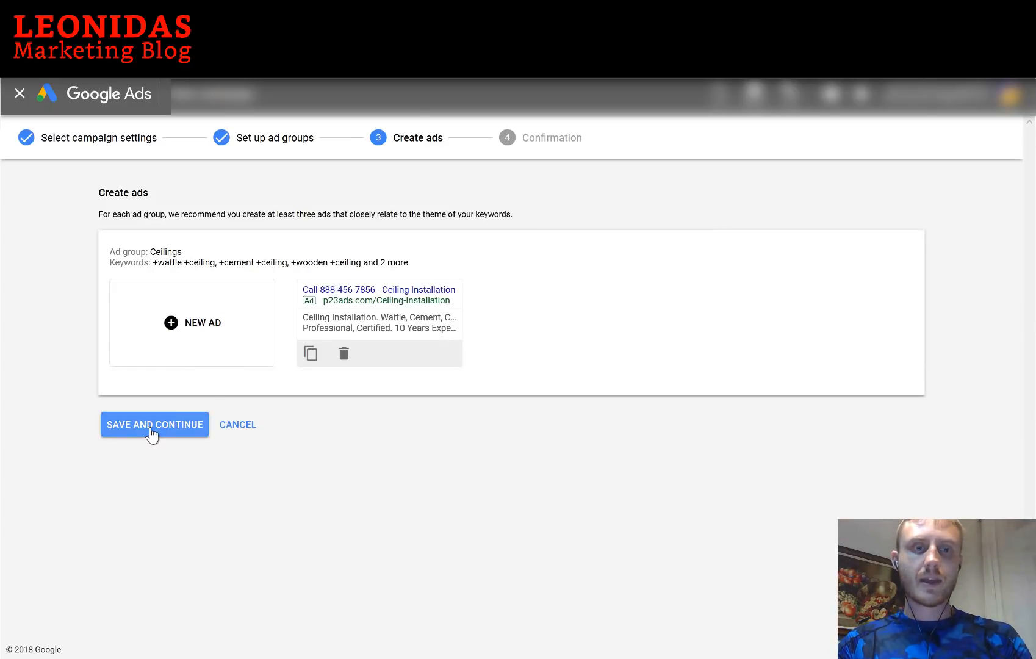
{"action": "left_click", "coordinate": [152, 427]}
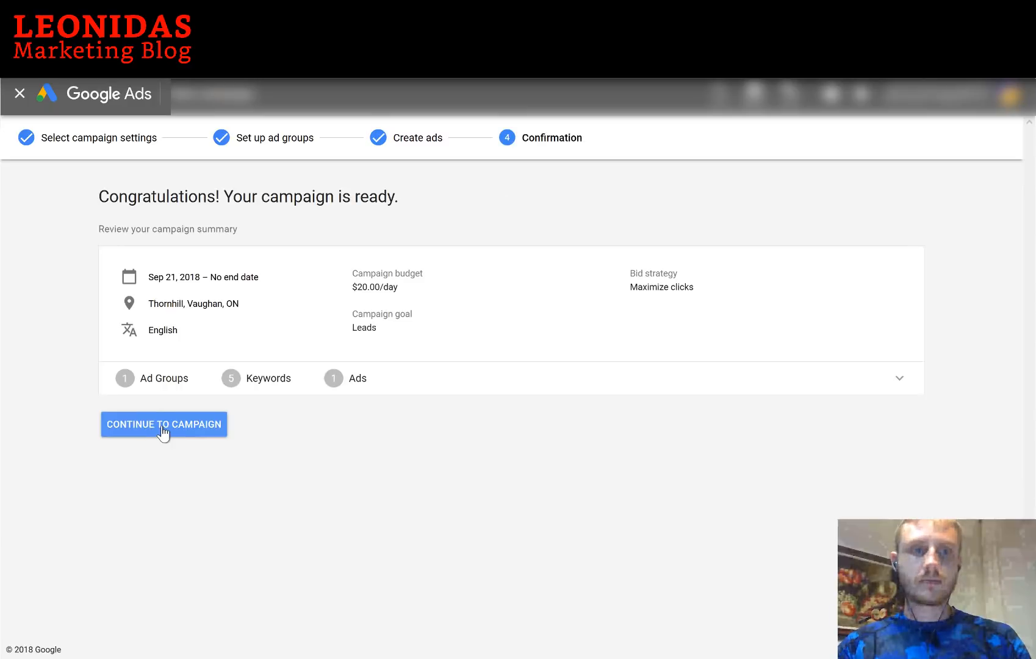
{"action": "left_click", "coordinate": [163, 427]}
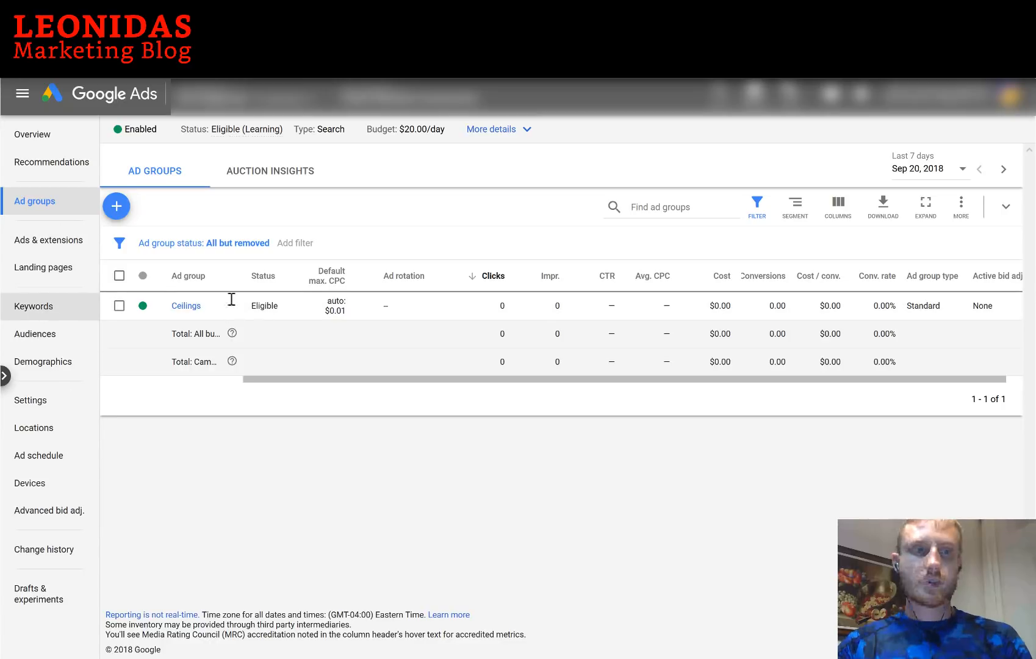
Review the campaign's keywords and its call-only ad, closing the ad editor without changes
{"action": "left_click", "coordinate": [47, 314]}
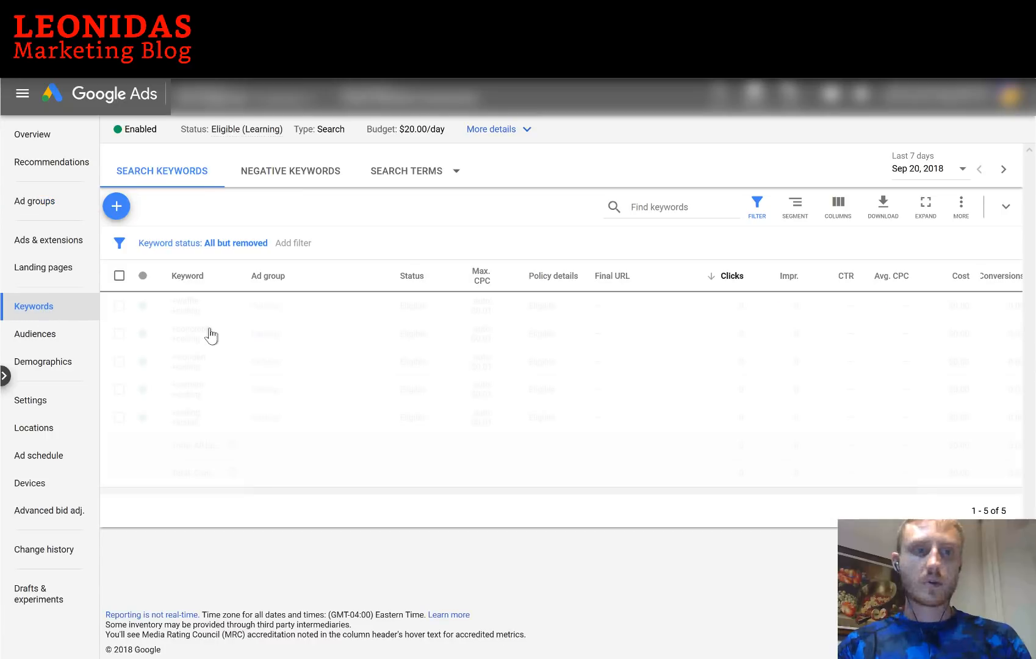
{"action": "left_click", "coordinate": [44, 242]}
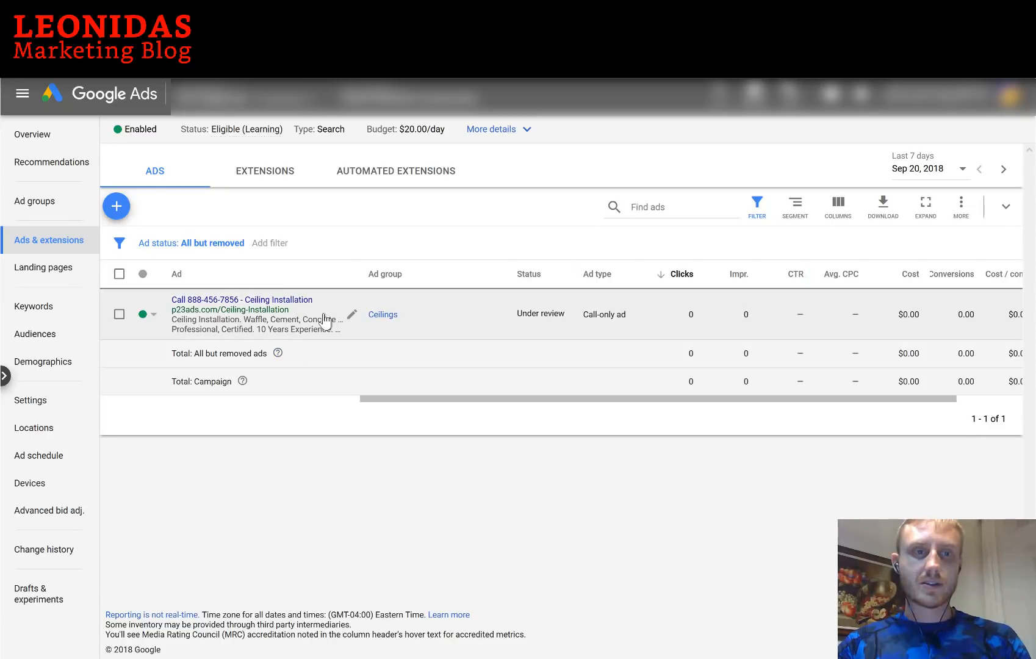
{"action": "left_click", "coordinate": [354, 316]}
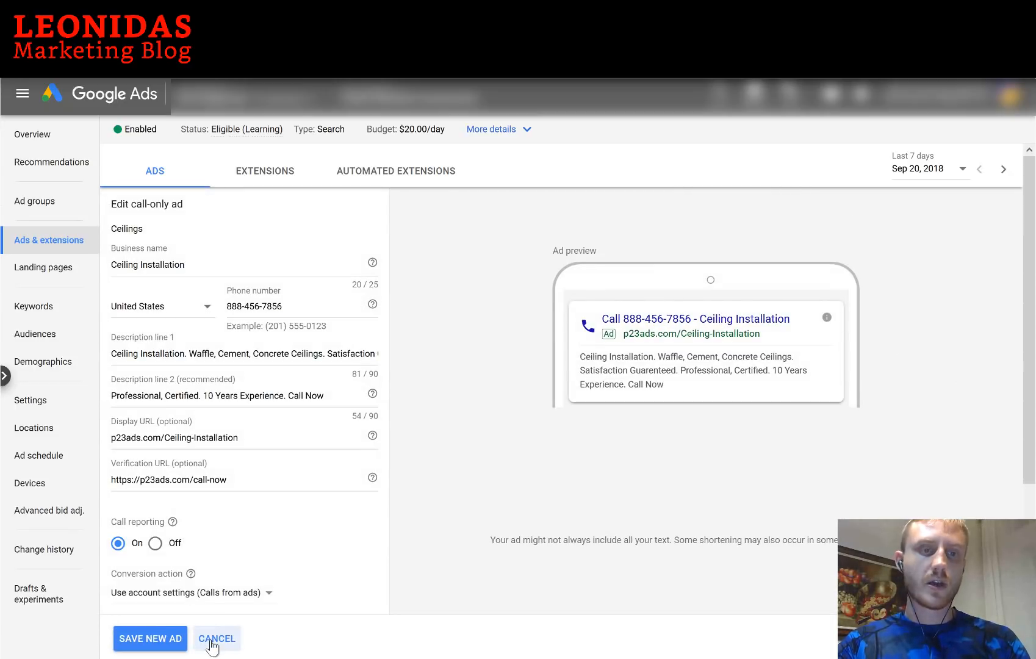
{"action": "left_click", "coordinate": [213, 641]}
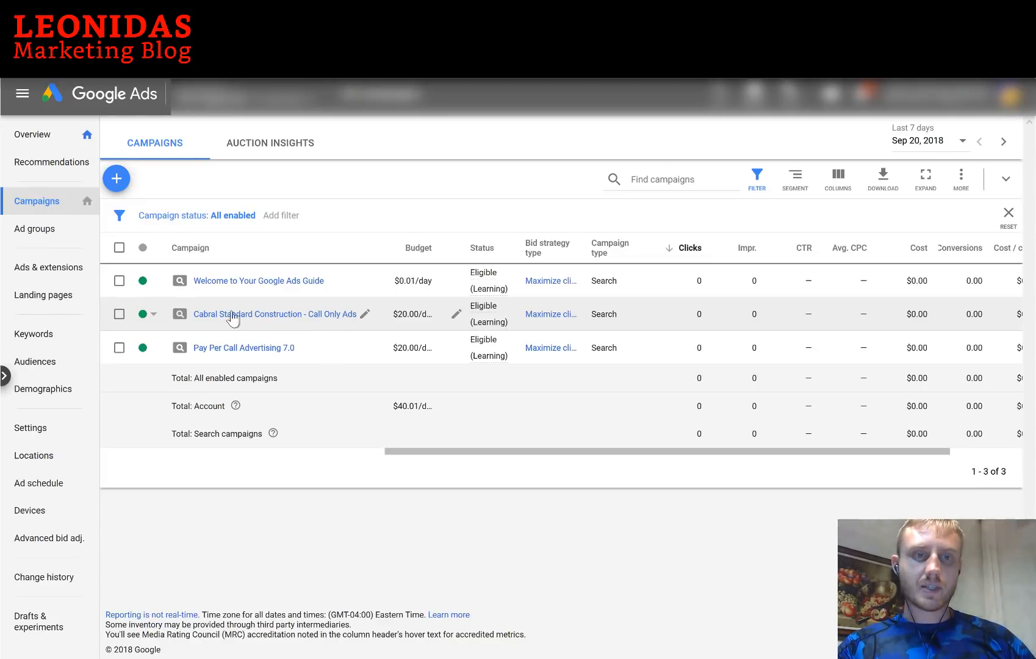
Go into the Call Only Ads campaign's Ceilings ad group, view its ads, then its settings
{"action": "left_click", "coordinate": [314, 320]}
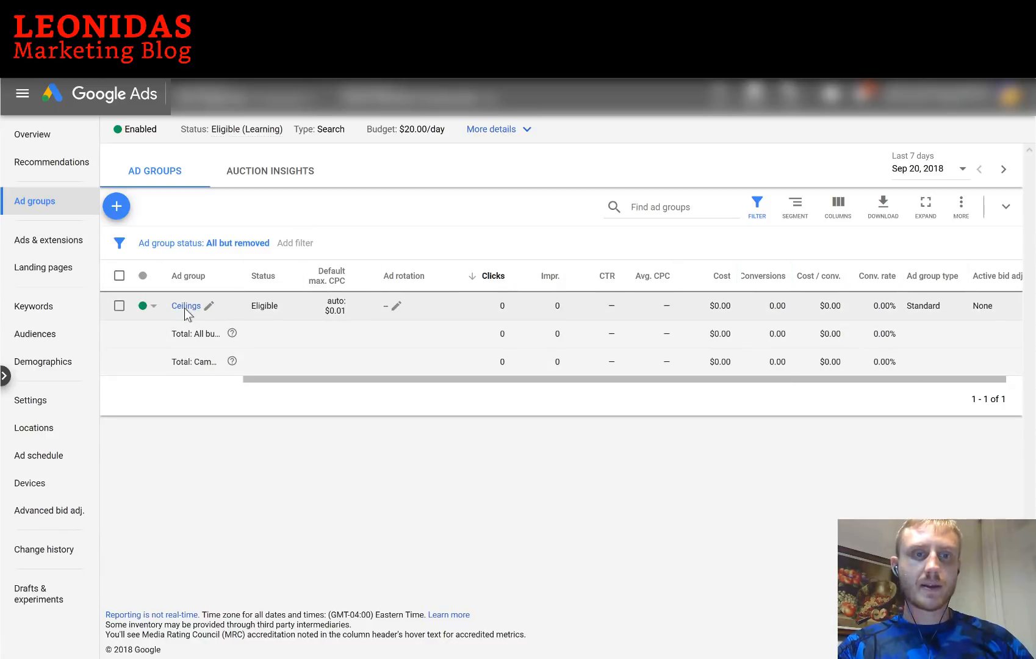
{"action": "left_click", "coordinate": [183, 307]}
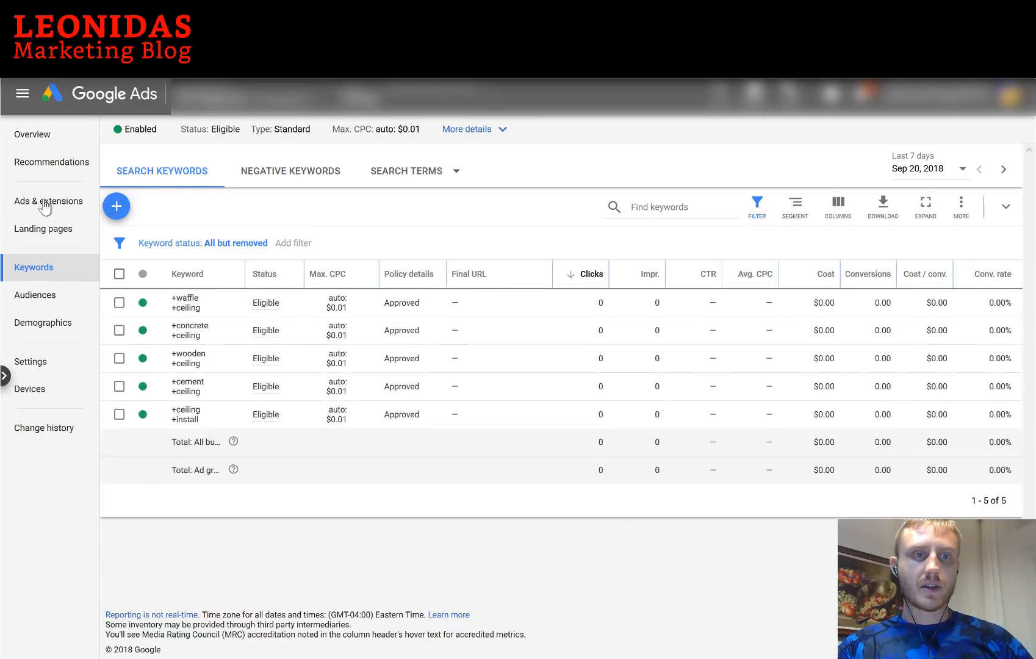
{"action": "left_click", "coordinate": [37, 204]}
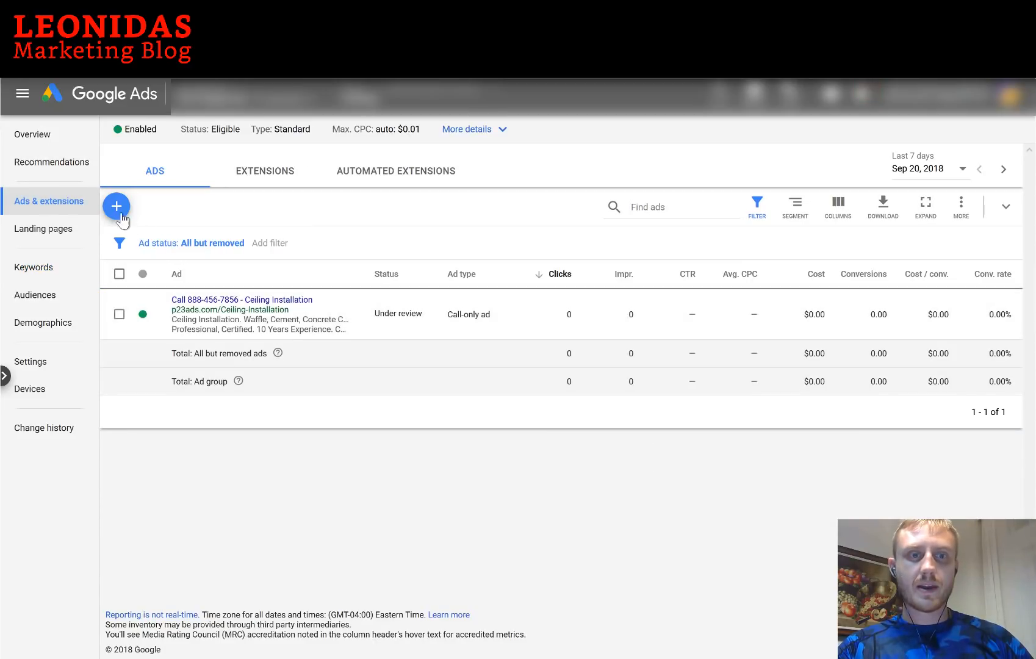
{"action": "left_click", "coordinate": [116, 207]}
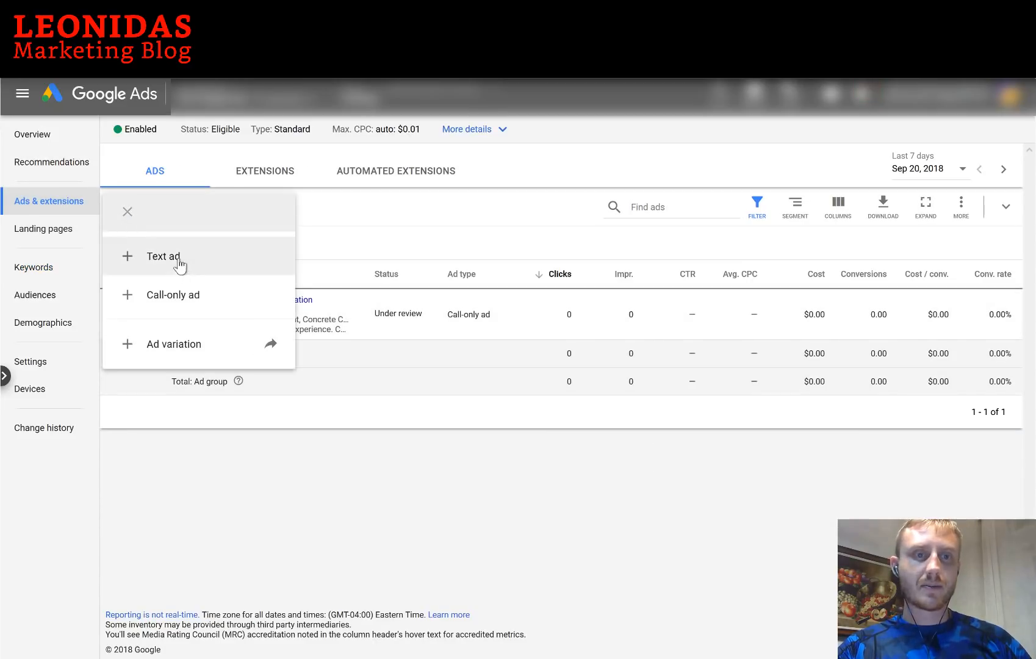
{"action": "left_click", "coordinate": [365, 498]}
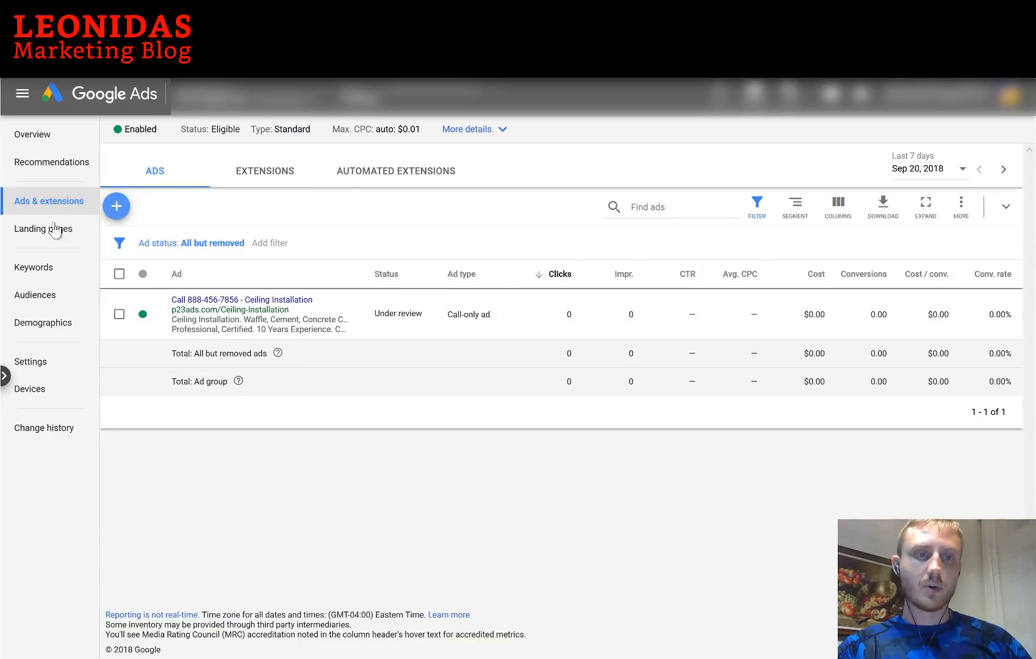
{"action": "left_click", "coordinate": [40, 364]}
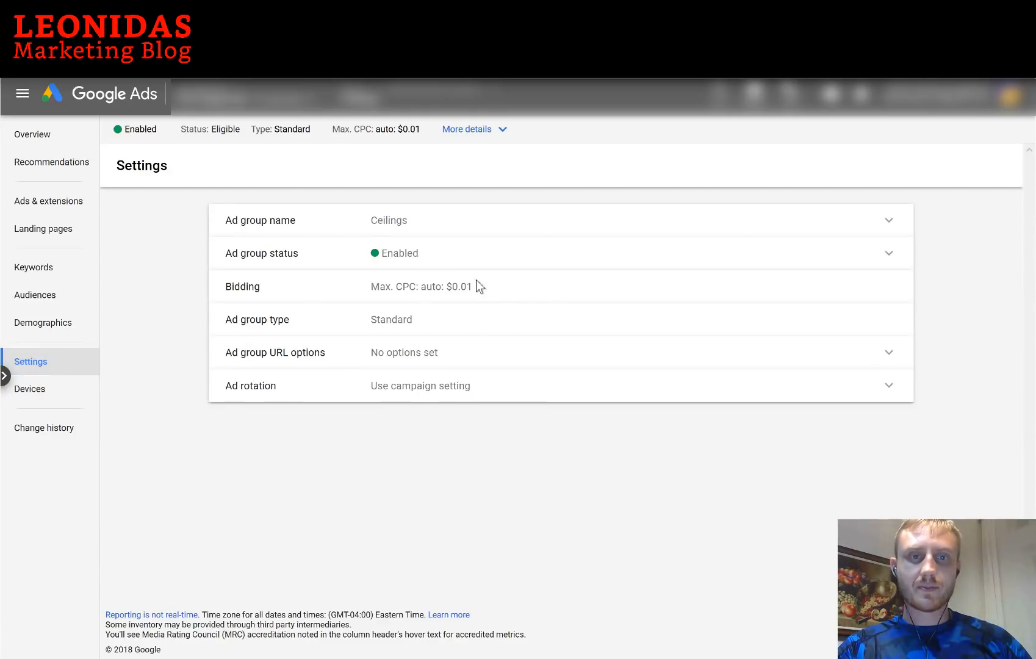
Review the Call Only Ads campaign goal options, leave them unchanged, and return to its ad groups
{"action": "mouse_move", "coordinate": [426, 97]}
{"action": "left_click", "coordinate": [438, 146]}
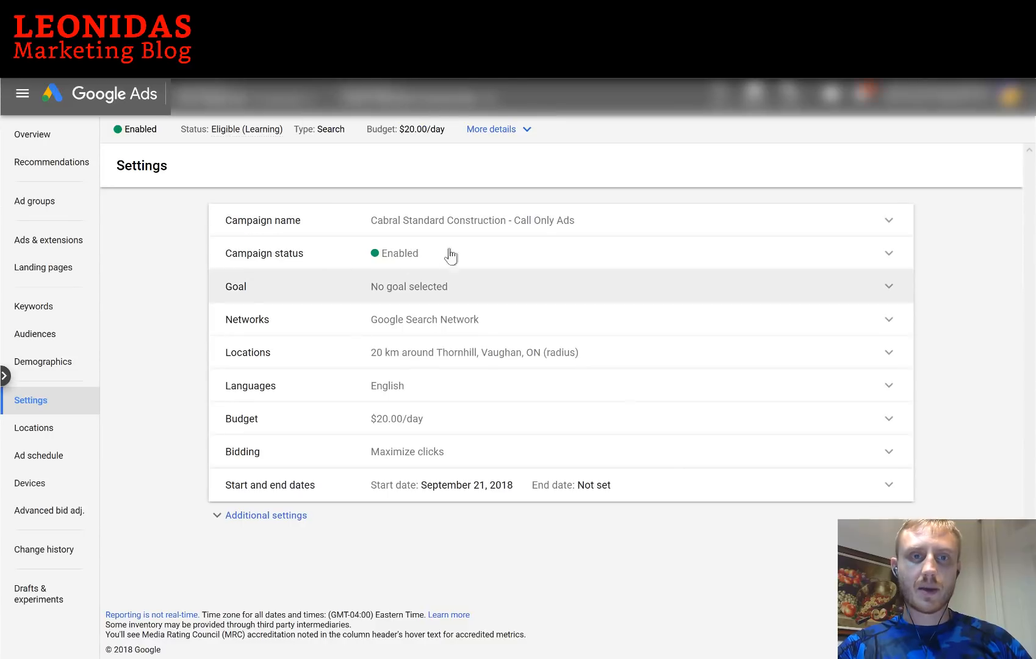
{"action": "left_click", "coordinate": [466, 291]}
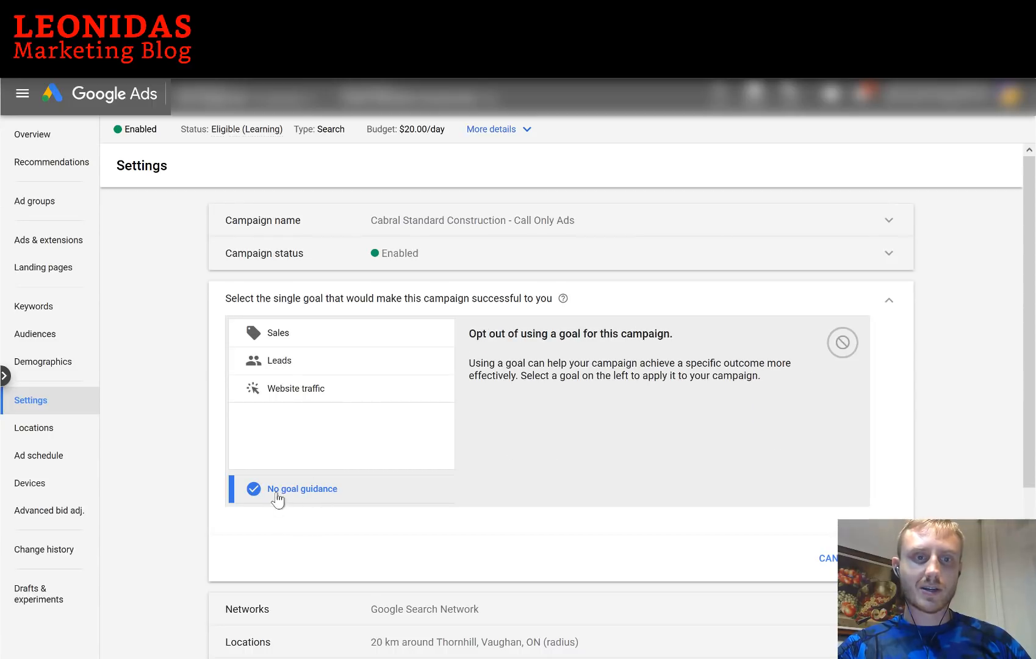
{"action": "left_click", "coordinate": [827, 559]}
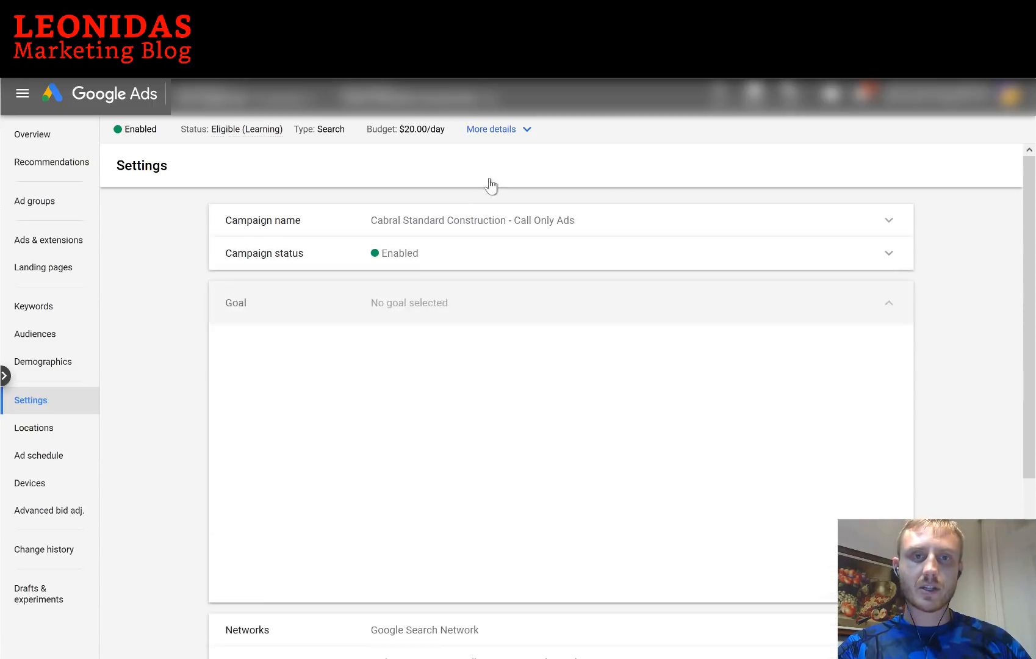
{"action": "left_click", "coordinate": [30, 201]}
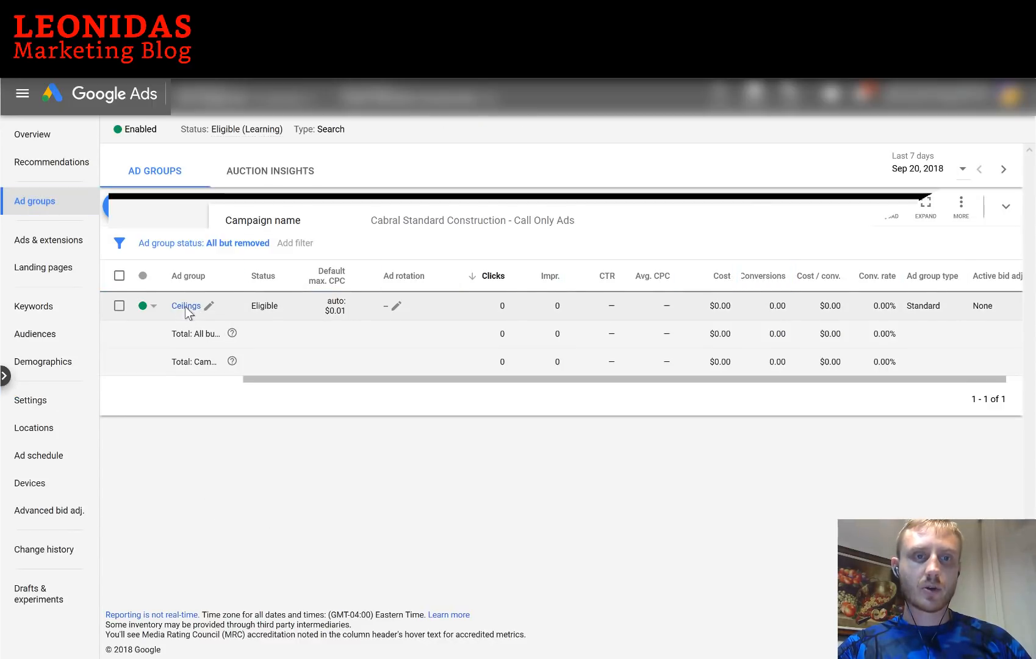
Open the Ceilings ad group's Ads & extensions and bring up the new-ad type choices
{"action": "left_click", "coordinate": [185, 307]}
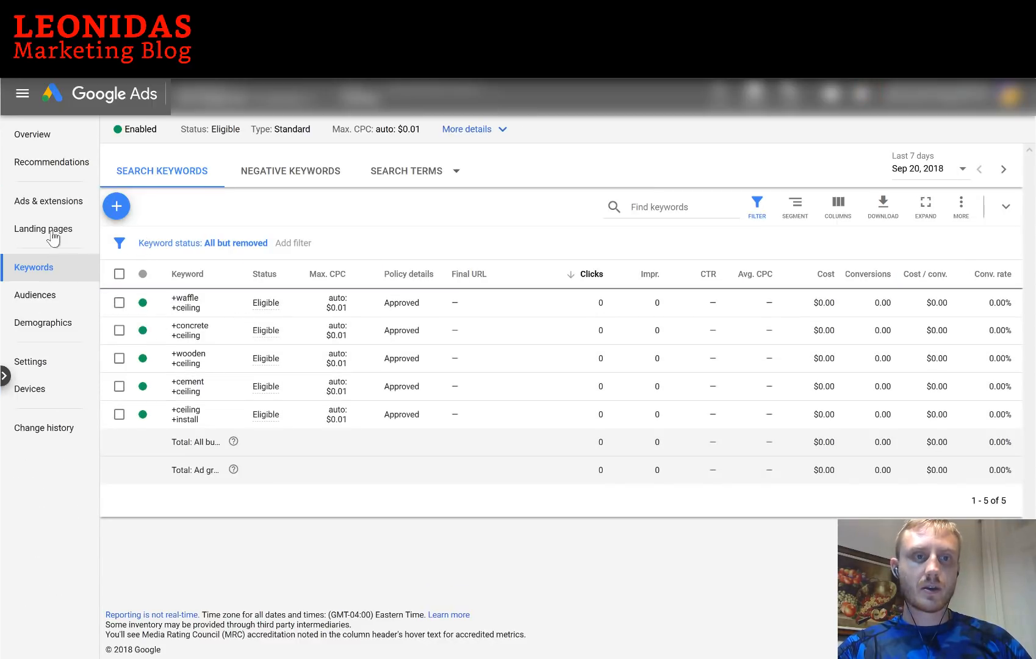
{"action": "left_click", "coordinate": [34, 202]}
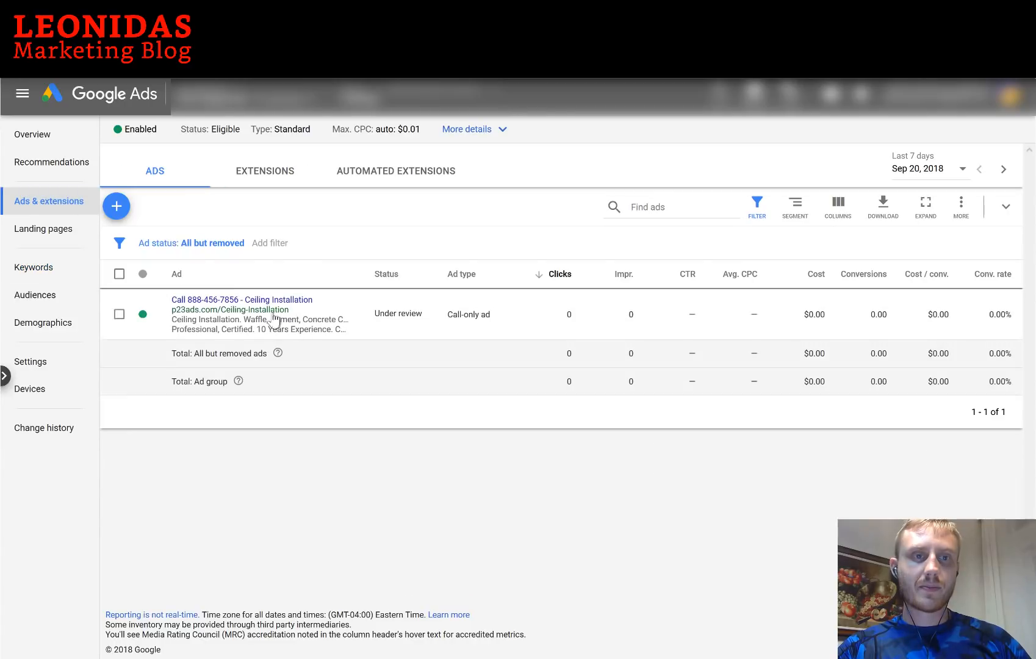
{"action": "left_click", "coordinate": [115, 208]}
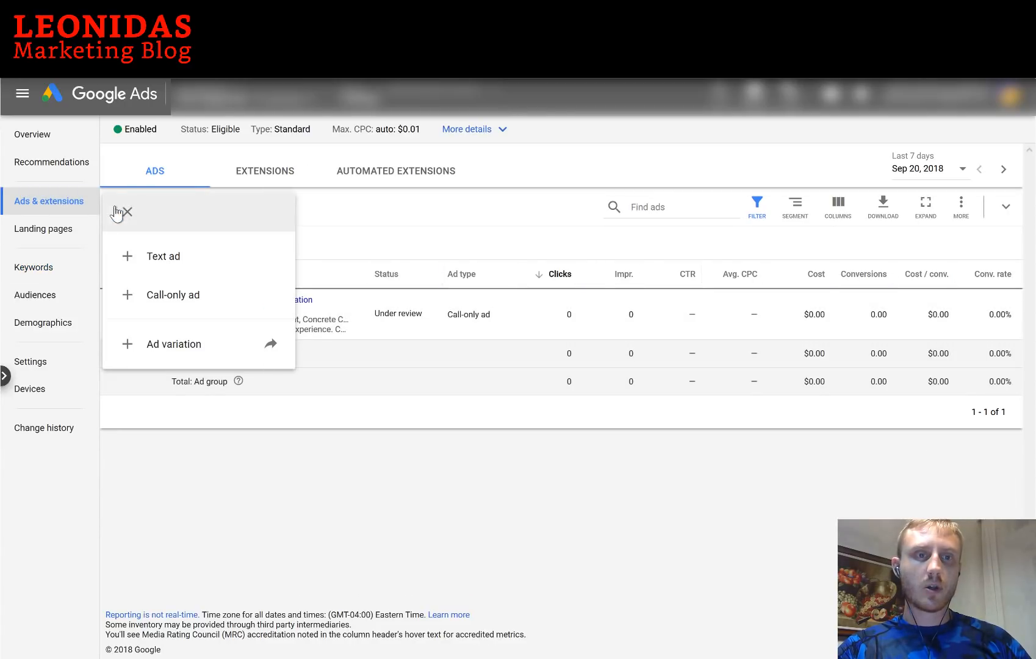
Start a text ad with final URL p23ads.com
{"action": "left_click", "coordinate": [165, 257]}
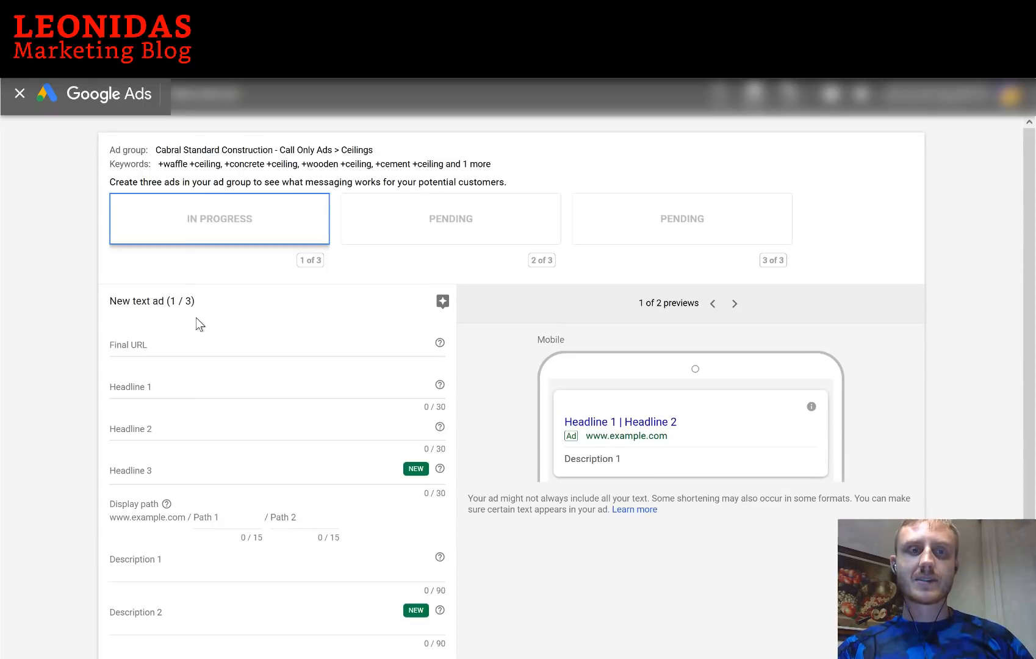
{"action": "scroll", "coordinate": [90, 315], "scroll_direction": "down", "scroll_amount": 1}
{"action": "scroll", "coordinate": [90, 314], "scroll_direction": "down", "scroll_amount": 1}
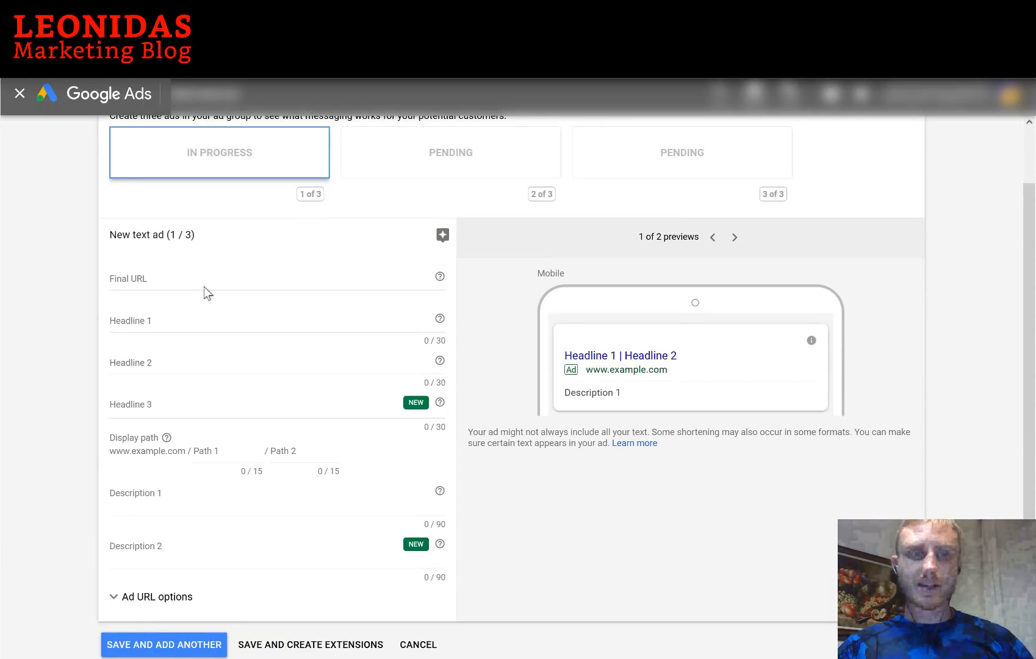
{"action": "left_click", "coordinate": [157, 282]}
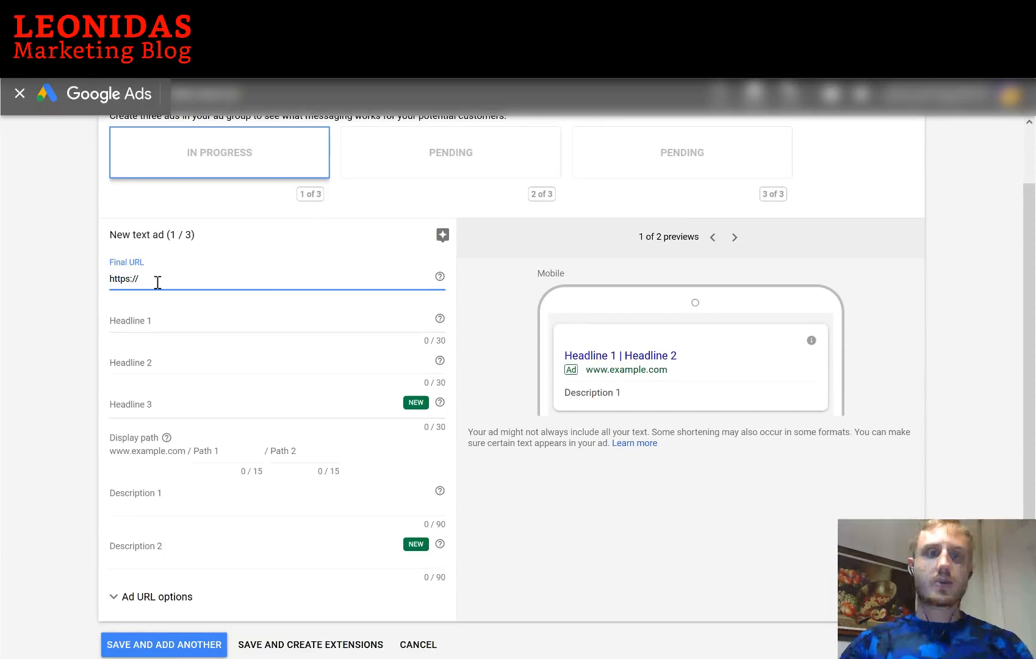
{"action": "type", "text": "p23ads.com"}
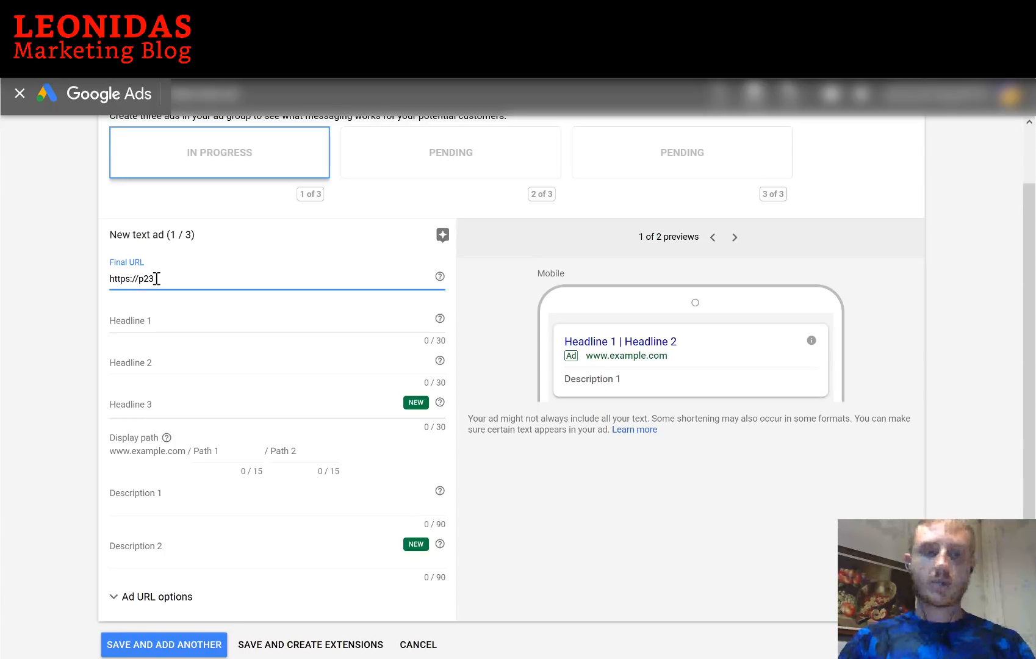
Enter headlines 'Professional Ceiling Install', 'Call Now - Free Phone Quote' and '10 Years Experience - Ceilings'
{"action": "left_click", "coordinate": [144, 322]}
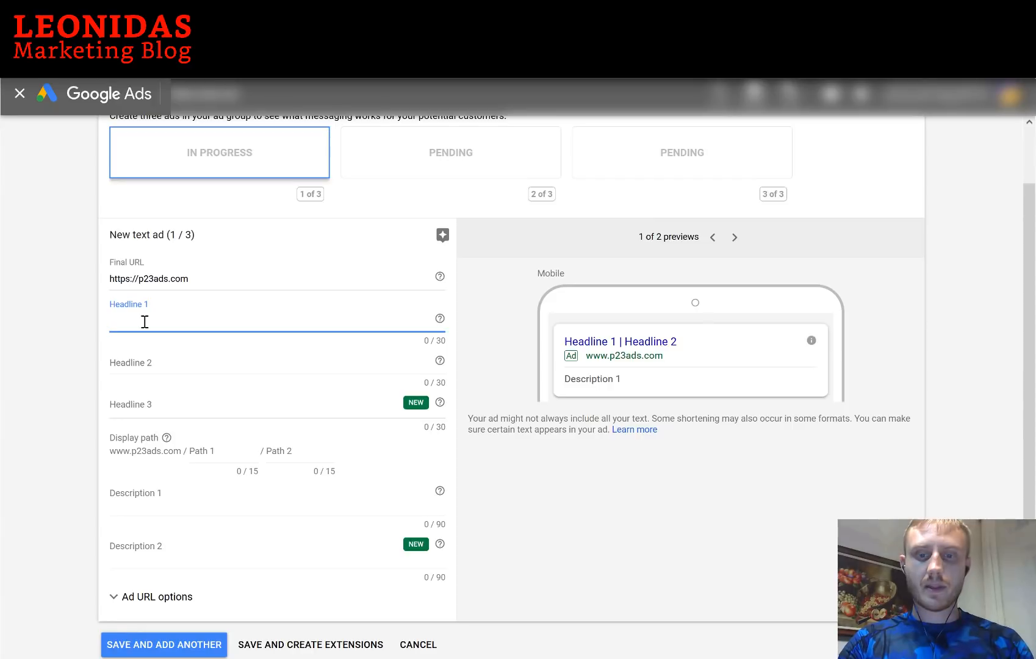
{"action": "type", "text": "Professional"}
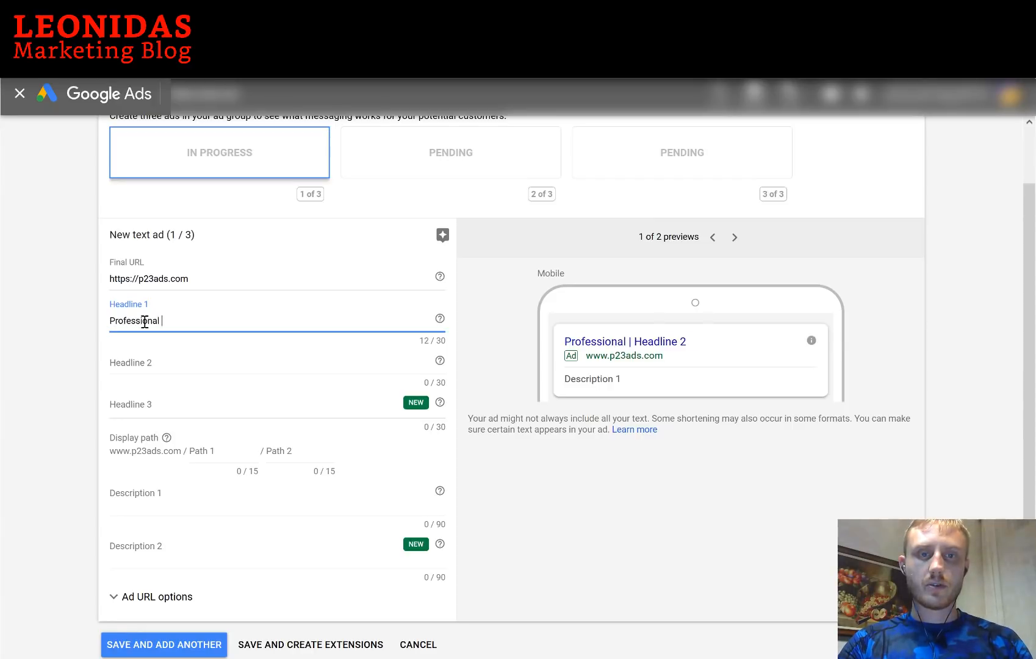
{"action": "type", "text": " Ceiling Instal"}
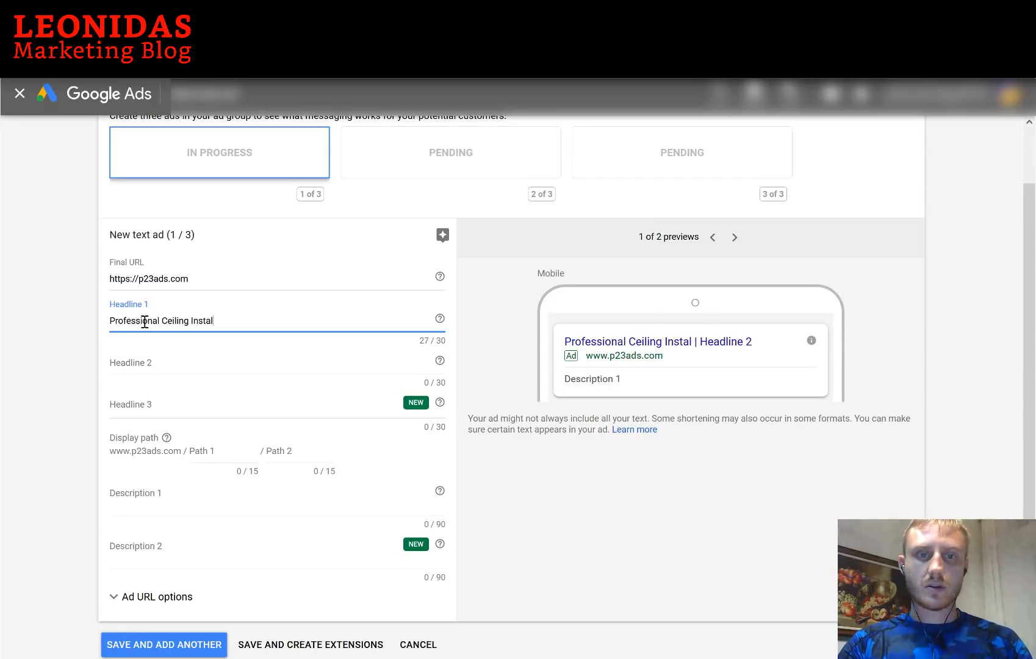
{"action": "type", "text": "l"}
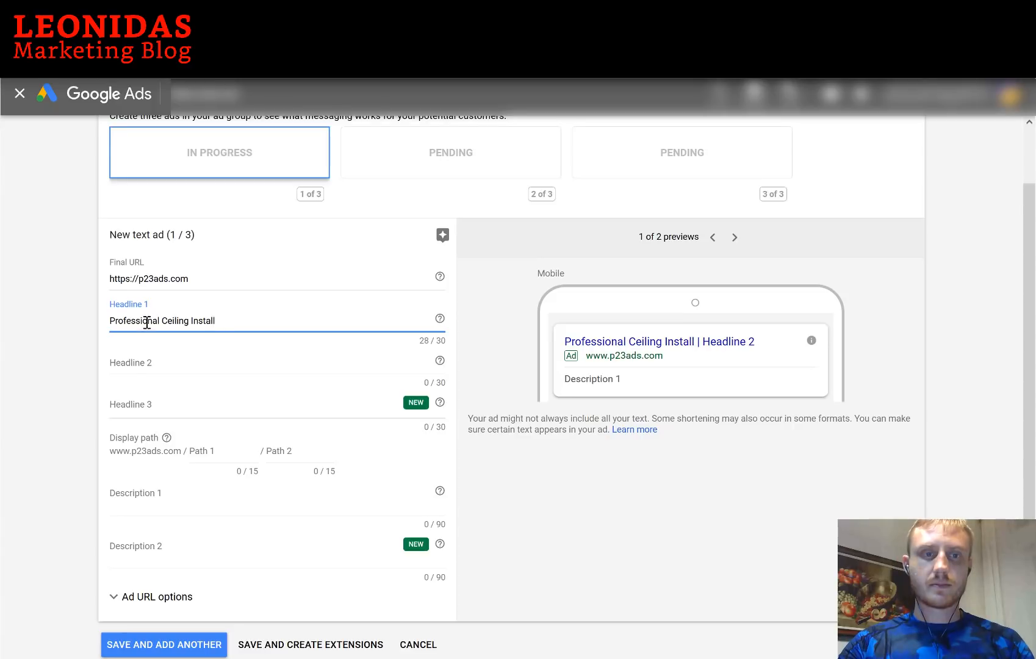
{"action": "left_click", "coordinate": [146, 360]}
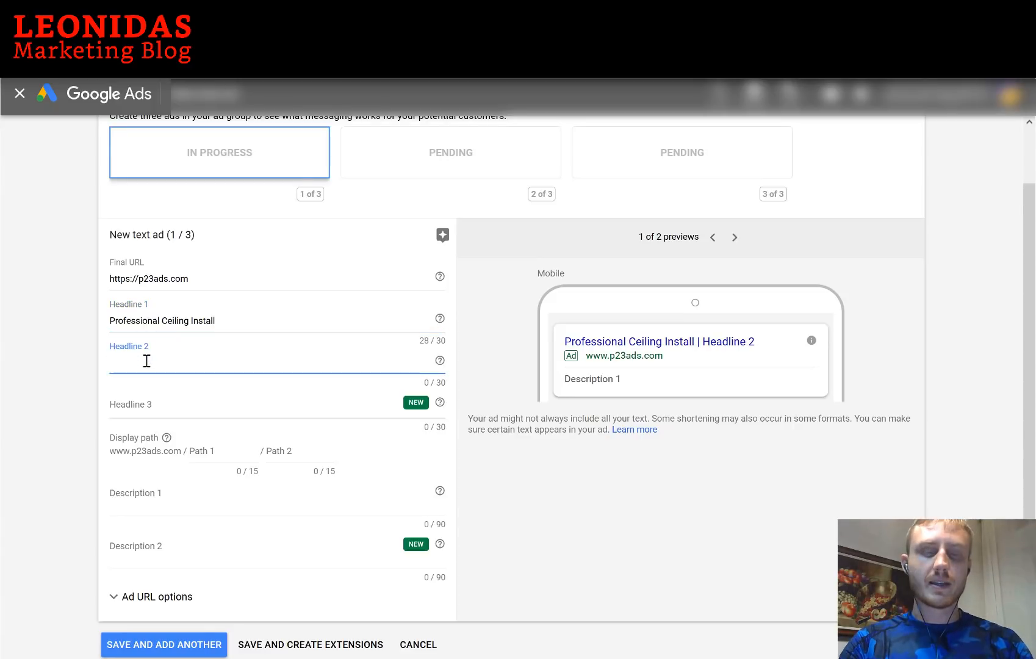
{"action": "type", "text": "Cal"}
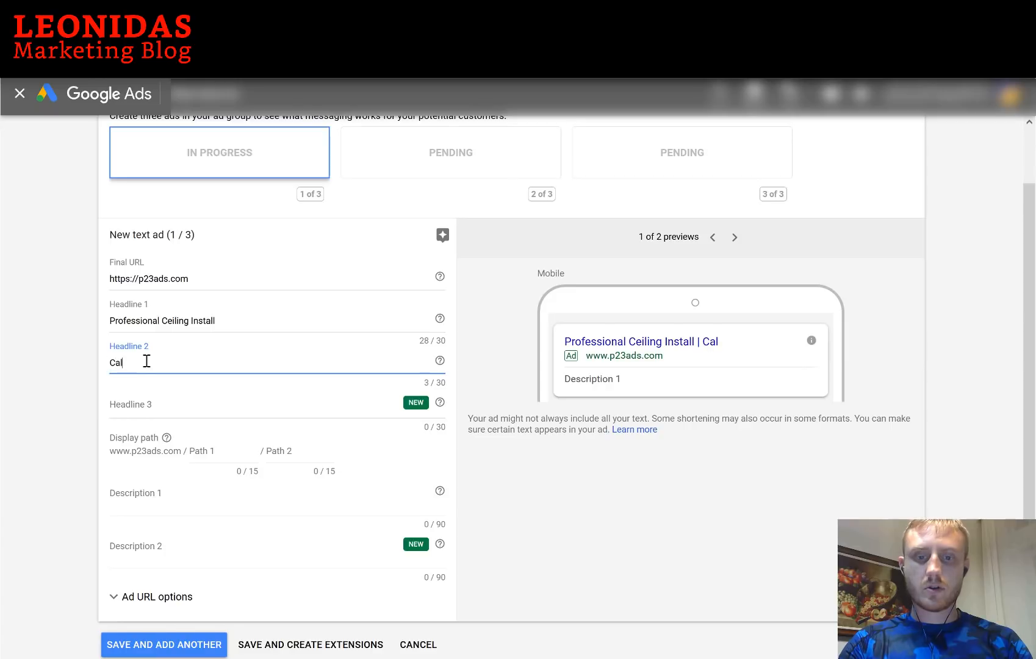
{"action": "type", "text": "l Now - Fre"}
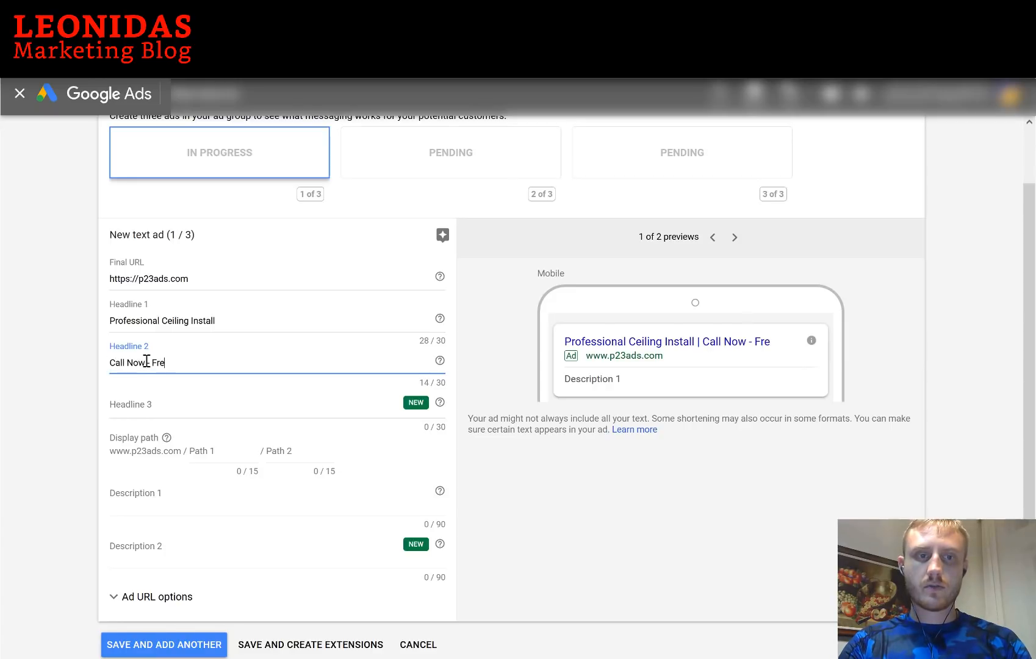
{"action": "type", "text": "e Quote"}
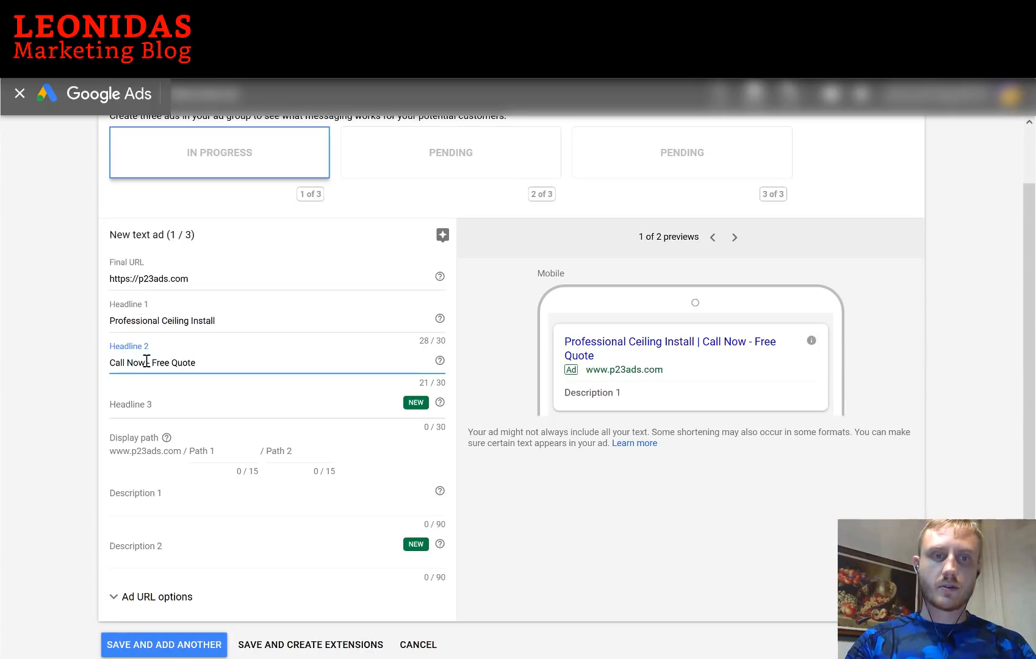
{"action": "type", "text": "Phone"}
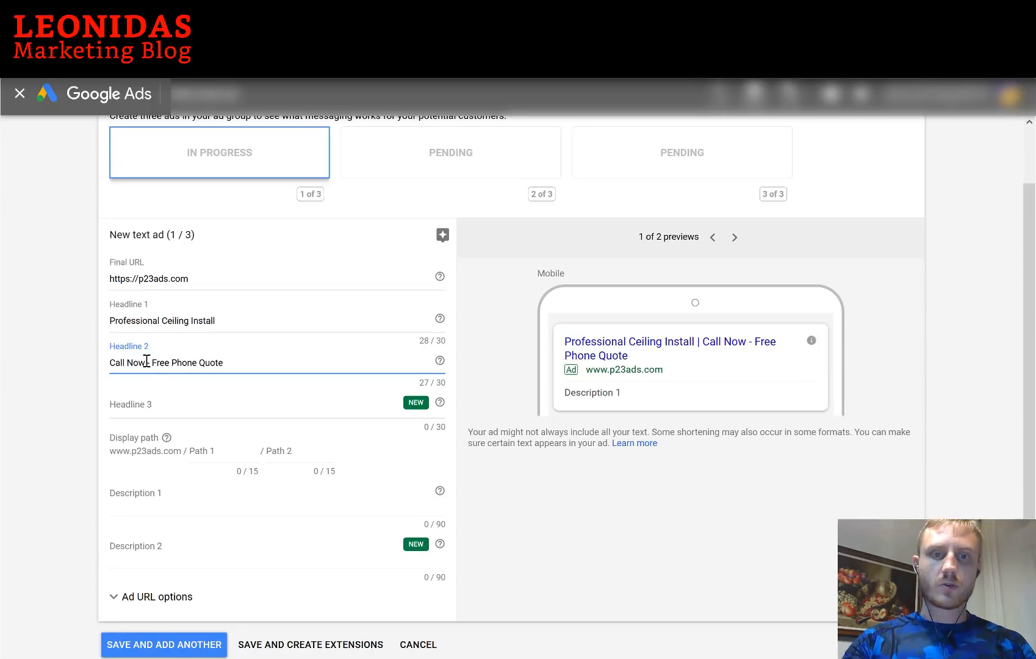
{"action": "left_click", "coordinate": [183, 405]}
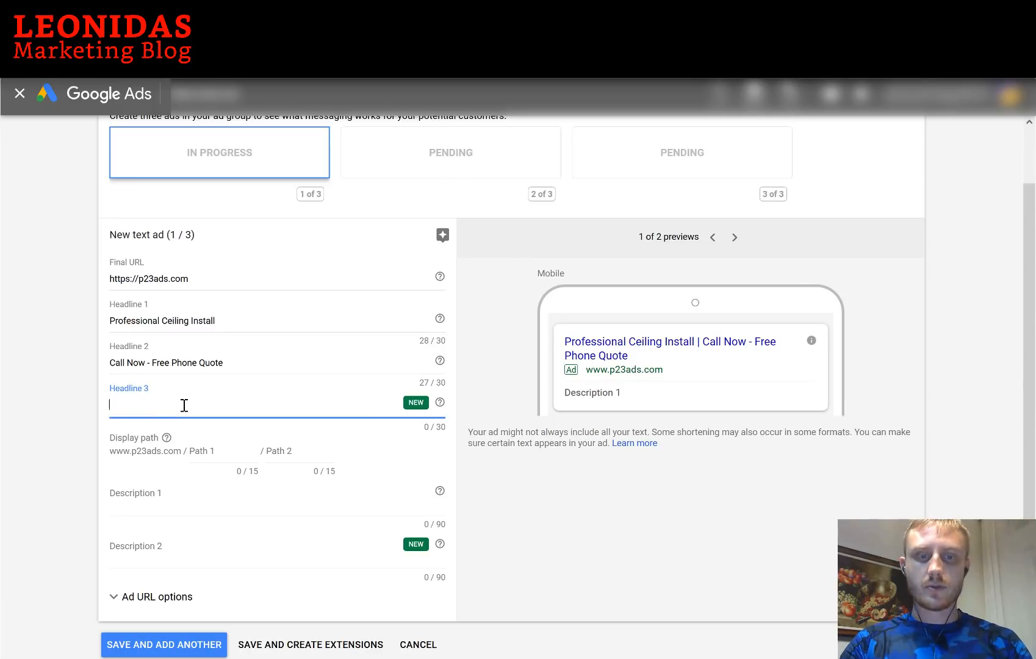
{"action": "type", "text": "Pr"}
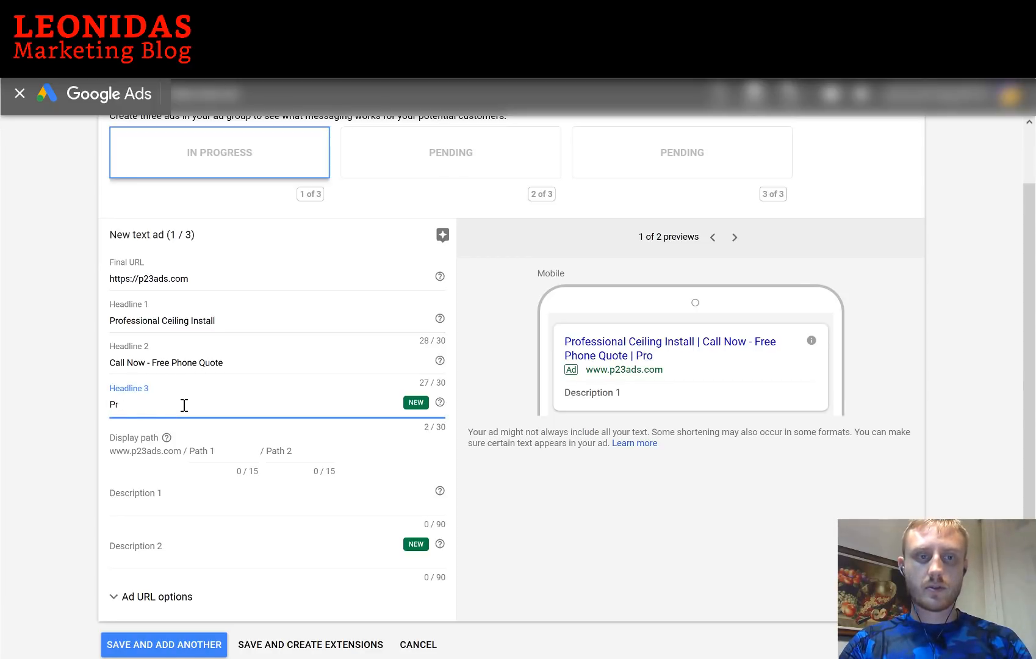
{"action": "key", "text": "BackSpace"}
{"action": "key", "text": "BackSpace"}
{"action": "type", "text": "10 Y"}
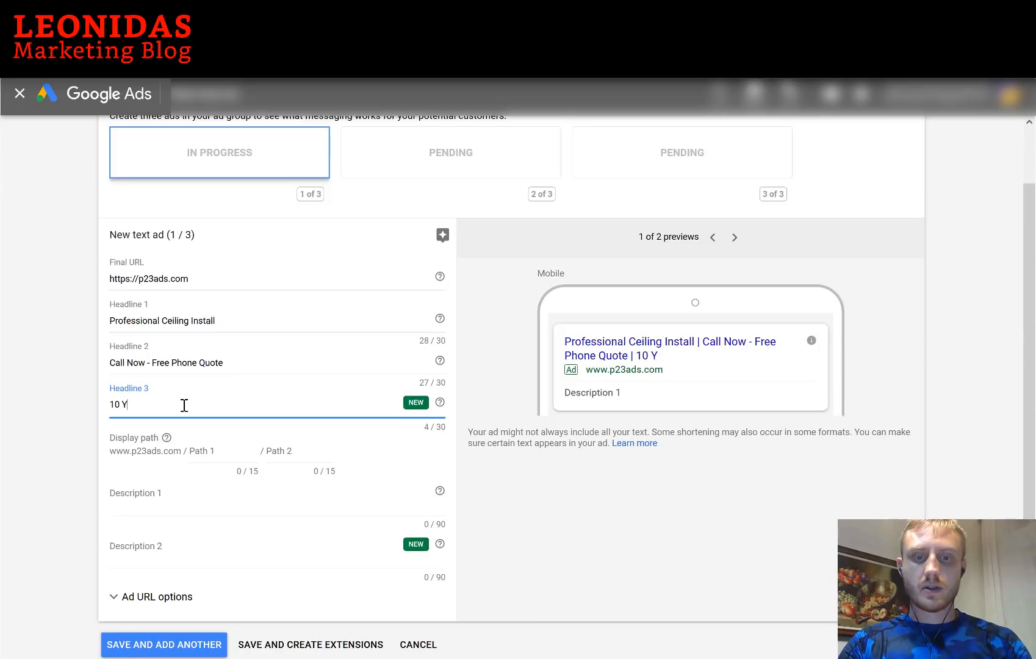
{"action": "type", "text": "ears Exper"}
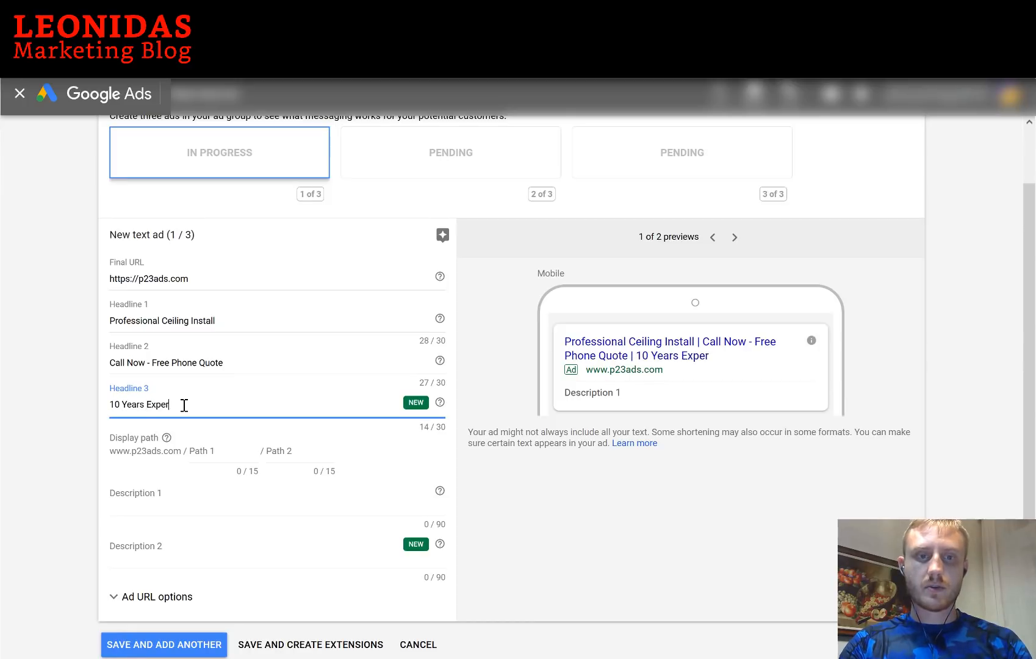
{"action": "type", "text": "ience - Ceilings"}
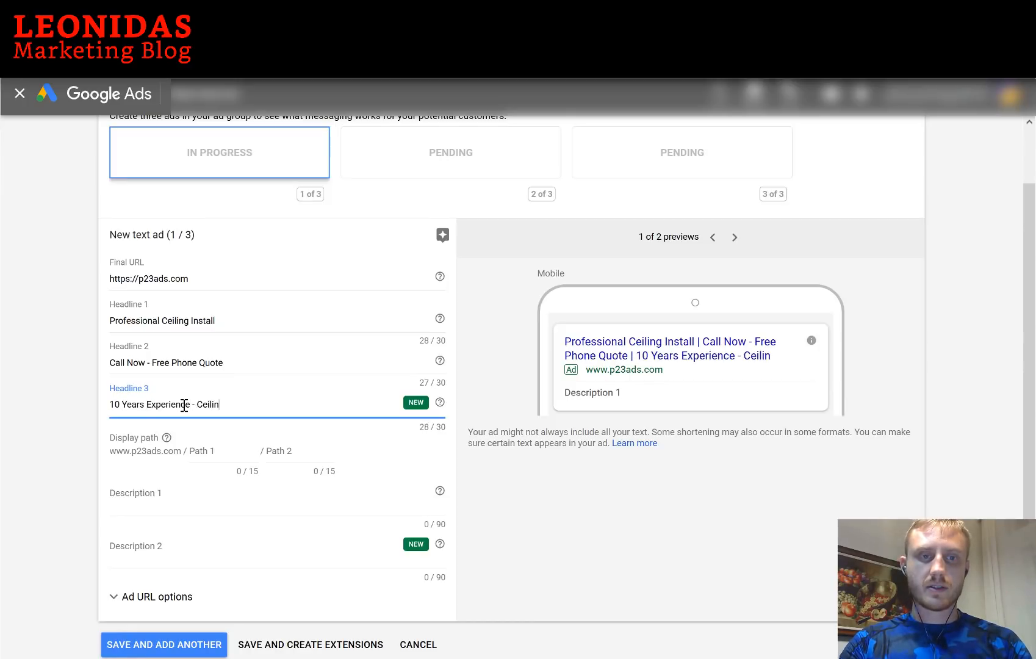
Set the ad's display path to Ceilings / Tap-To-Call
{"action": "left_click", "coordinate": [221, 453]}
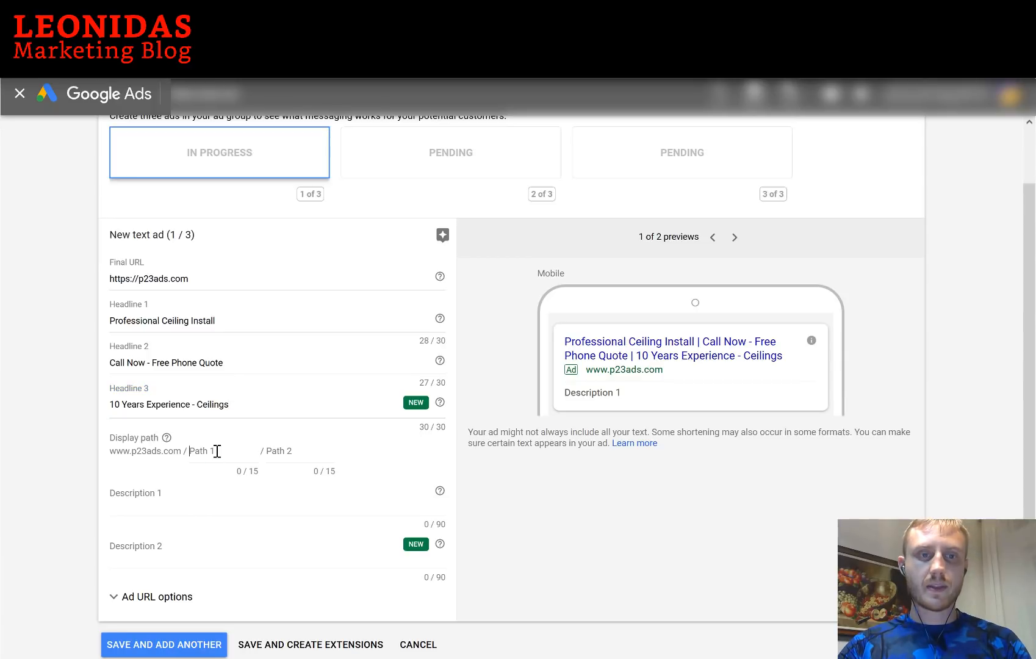
{"action": "left_click", "coordinate": [310, 454]}
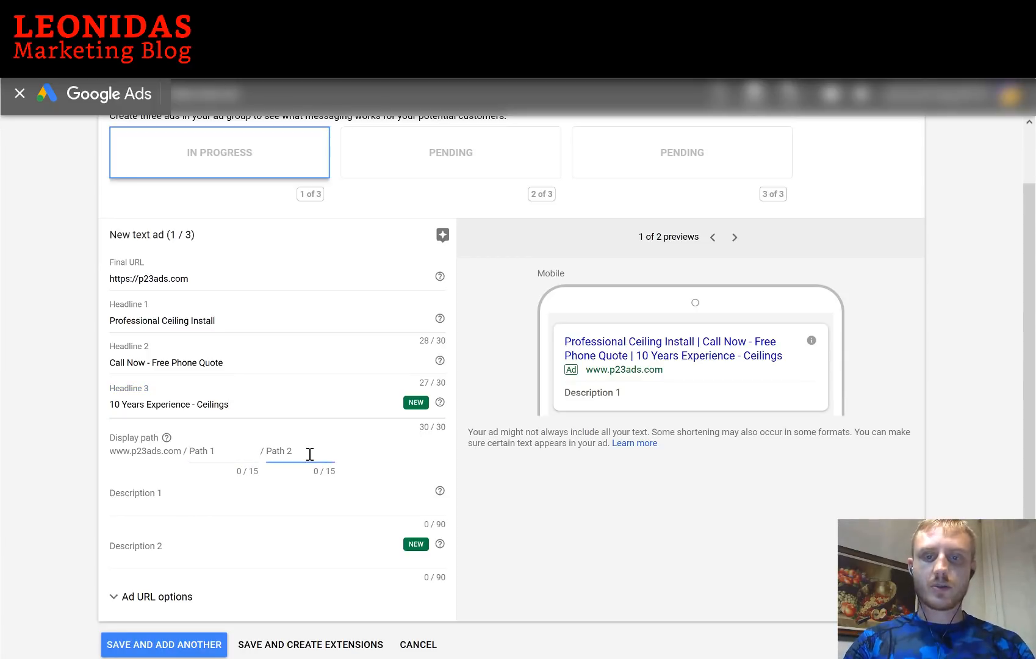
{"action": "type", "text": "Tap-To-Call"}
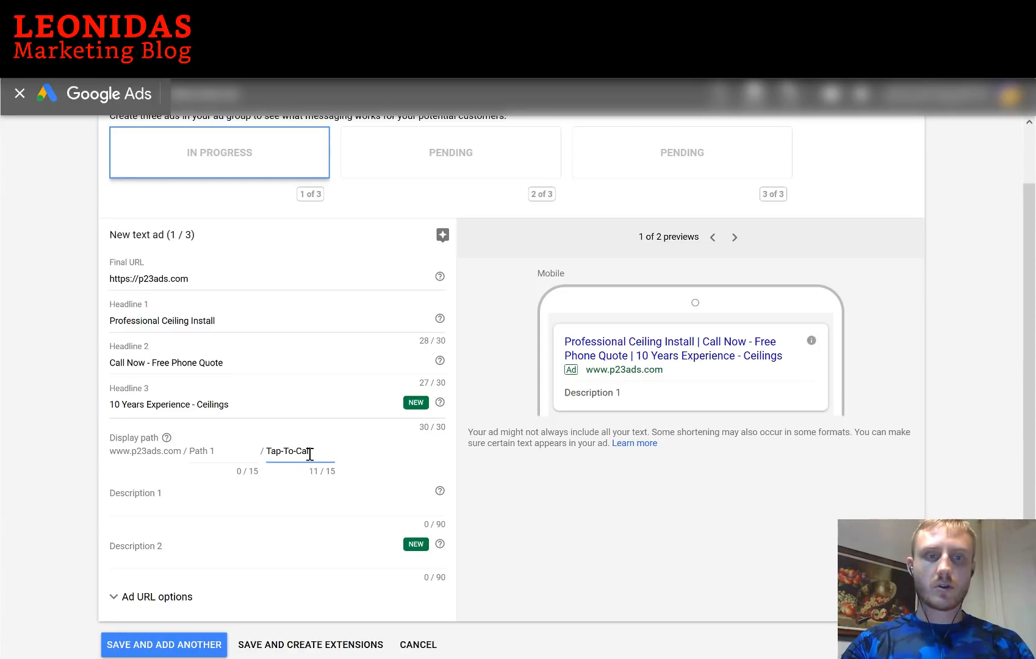
{"action": "left_click", "coordinate": [215, 450]}
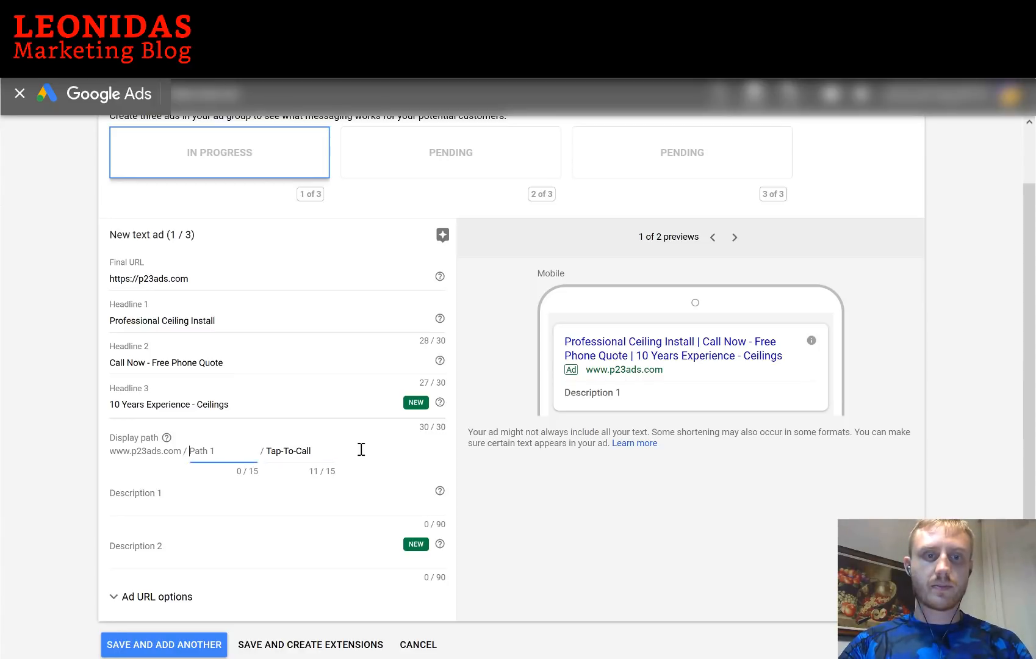
{"action": "type", "text": "Ceilings"}
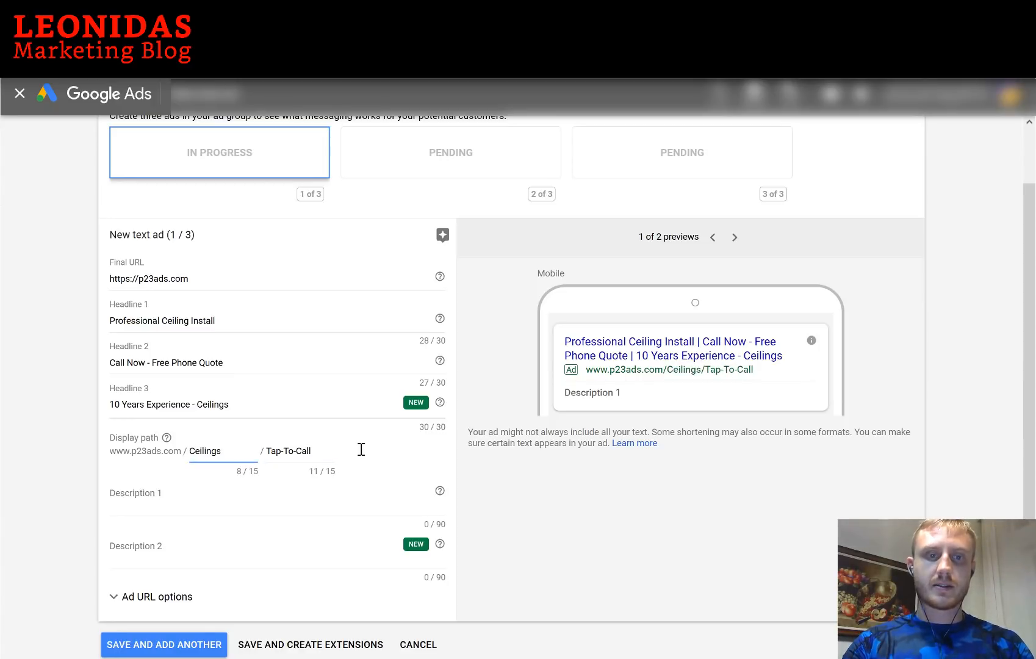
Write Description 1 as 'Professional, Certified, Ceiling Installations. Call Now For A Free Ceiling Install Quote'
{"action": "left_click", "coordinate": [201, 494]}
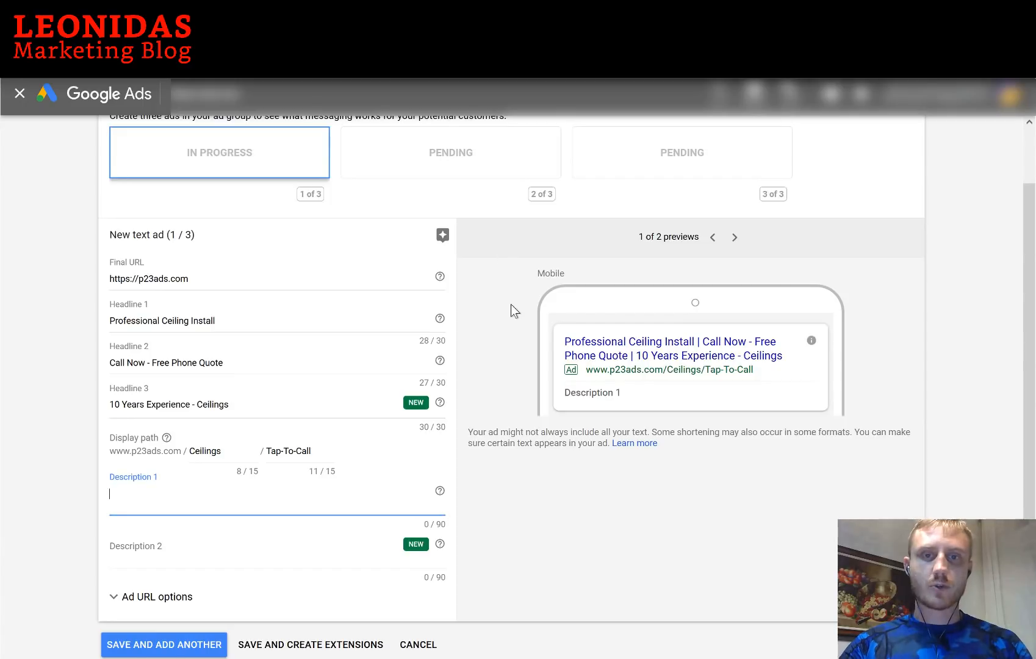
{"action": "type", "text": "Pr"}
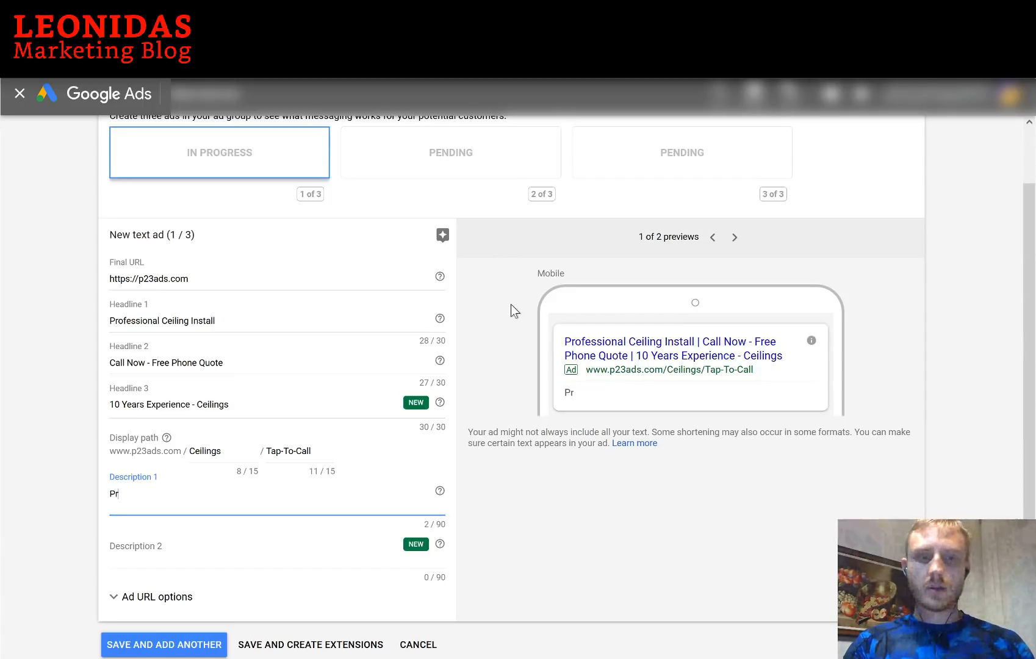
{"action": "type", "text": "ofessional, Certified"}
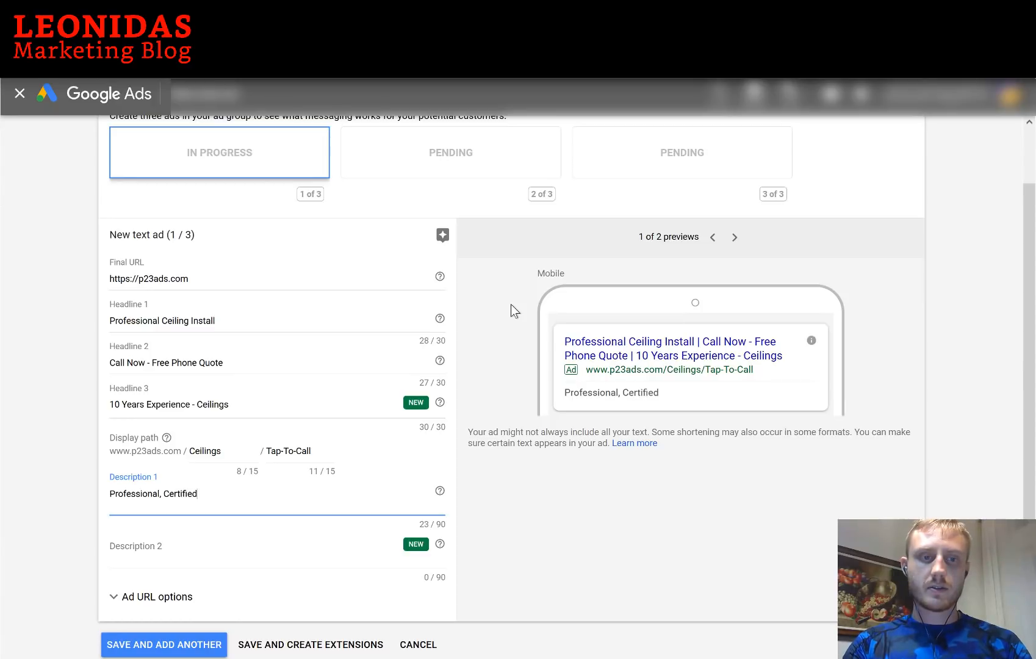
{"action": "type", "text": ", Ce"}
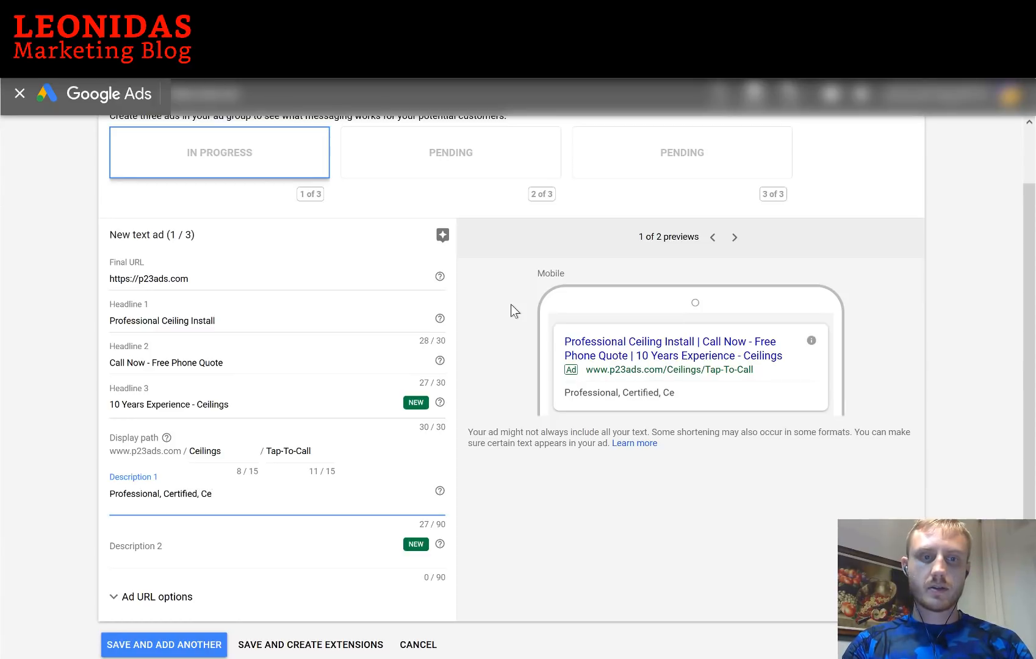
{"action": "type", "text": "iling Installation"}
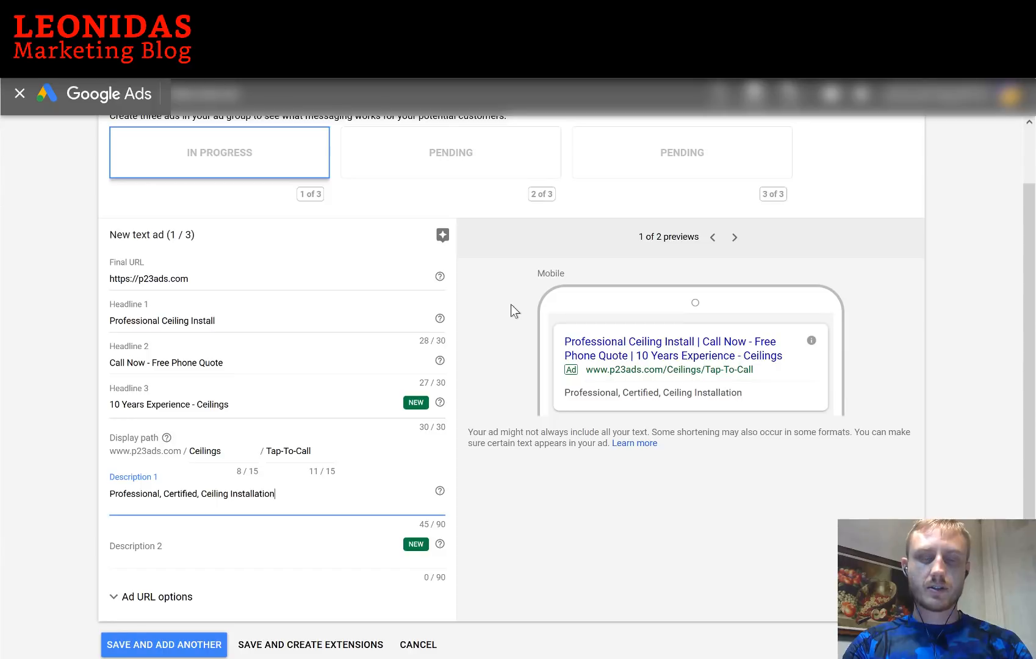
{"action": "type", "text": "s. "}
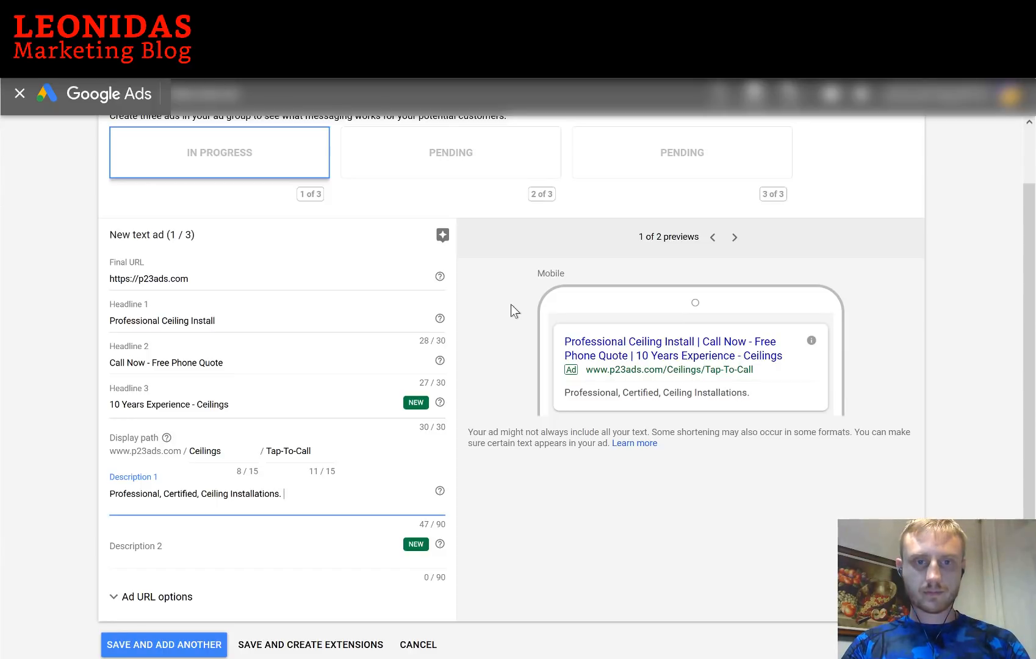
{"action": "type", "text": "Call Now For "}
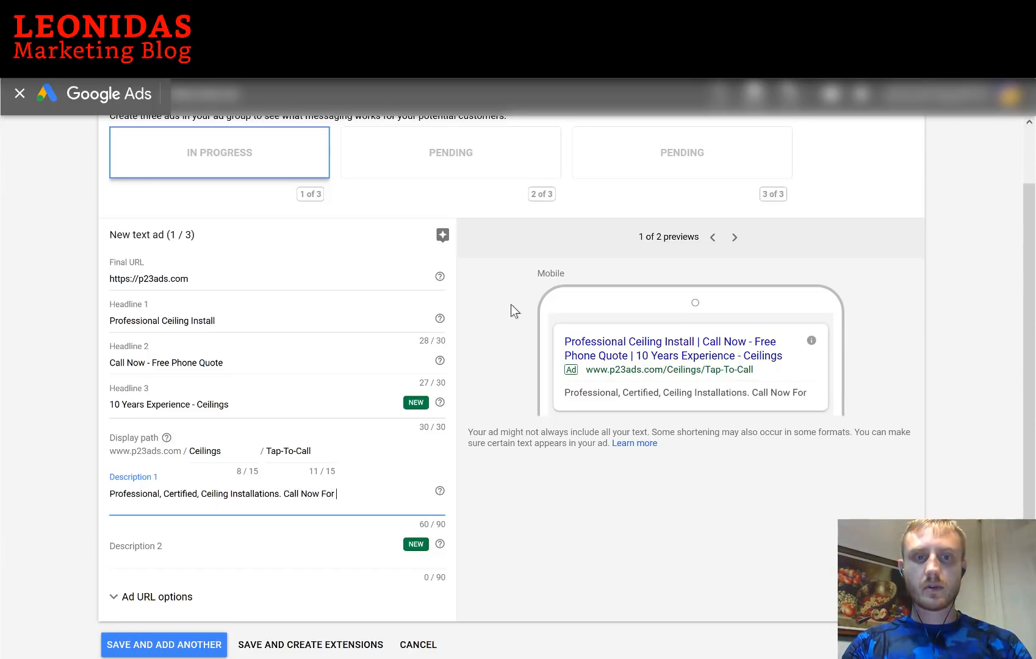
{"action": "type", "text": "A Free C"}
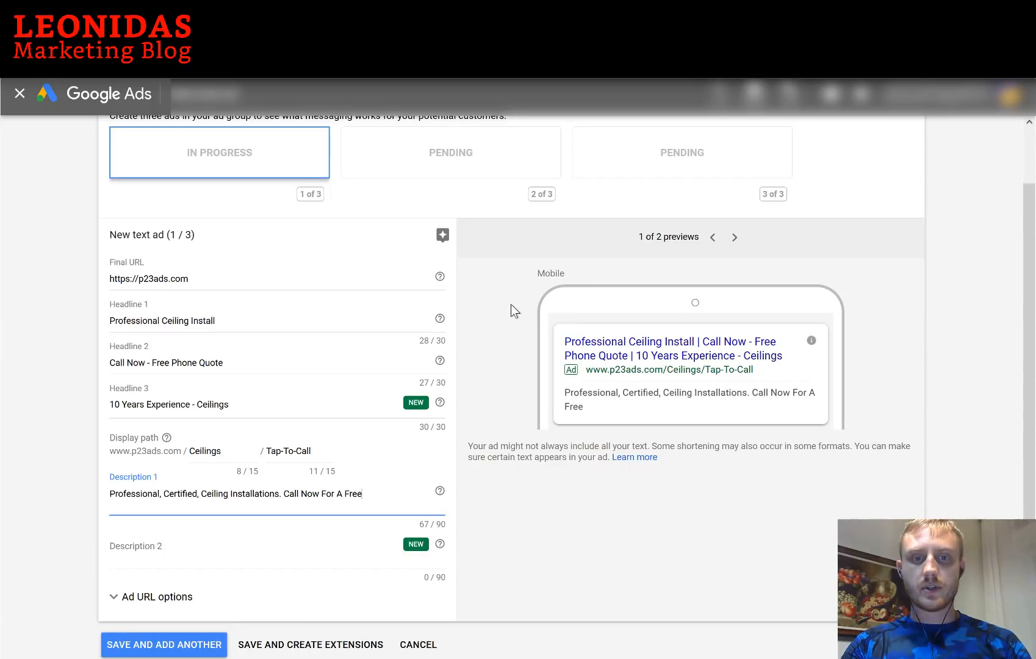
{"action": "key", "text": "BackSpace"}
{"action": "key", "text": "BackSpace"}
{"action": "type", "text": "Ceilin"}
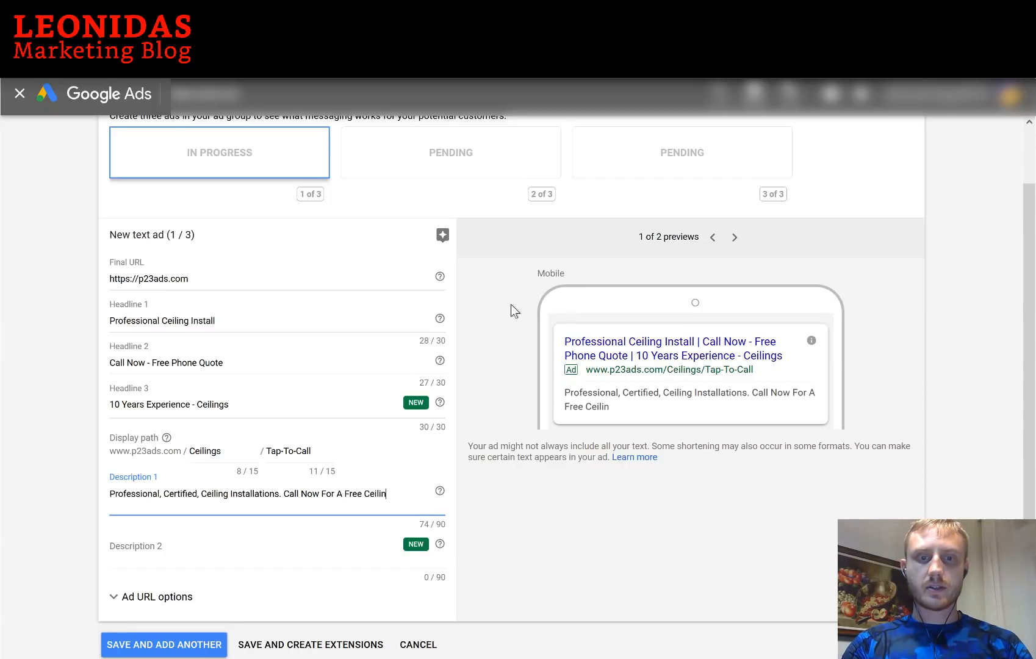
{"action": "type", "text": "g Quote"}
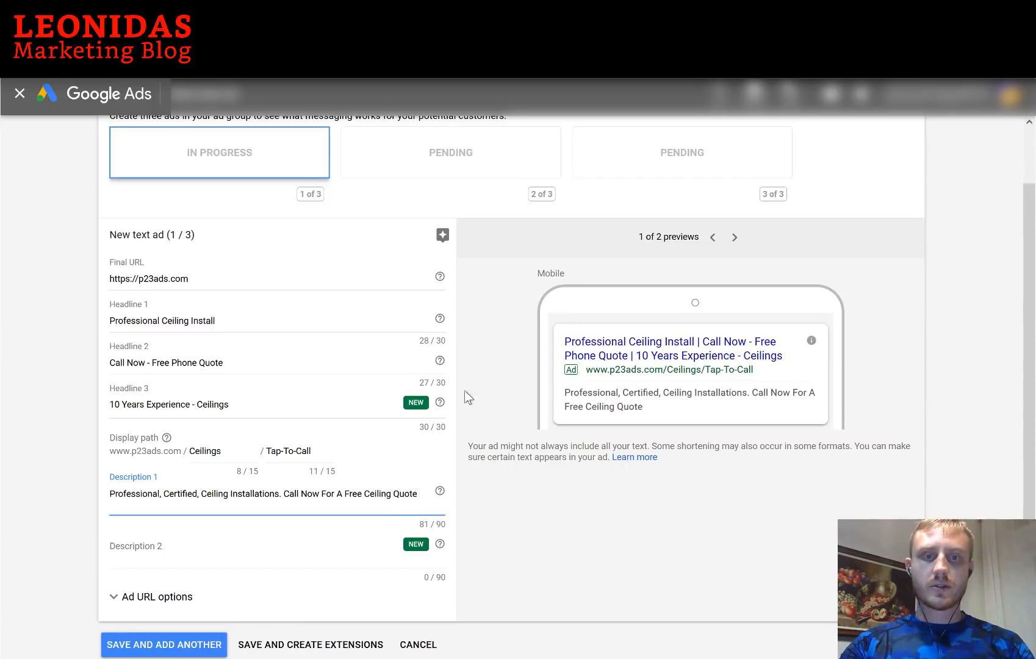
{"action": "left_click", "coordinate": [394, 494]}
{"action": "type", "text": "Instal"}
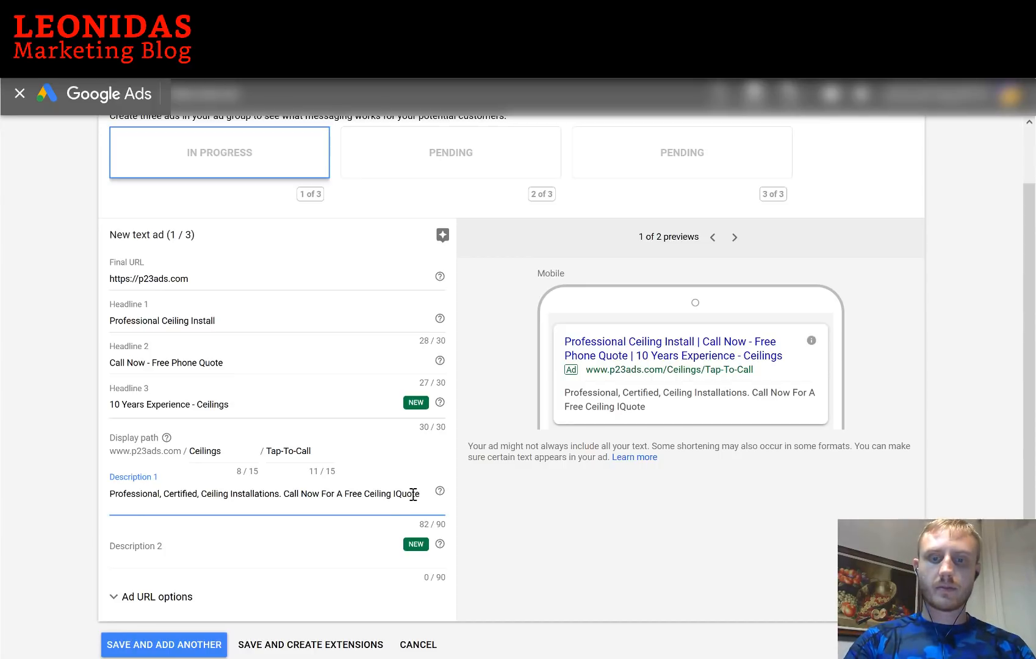
{"action": "right_click", "coordinate": [410, 493]}
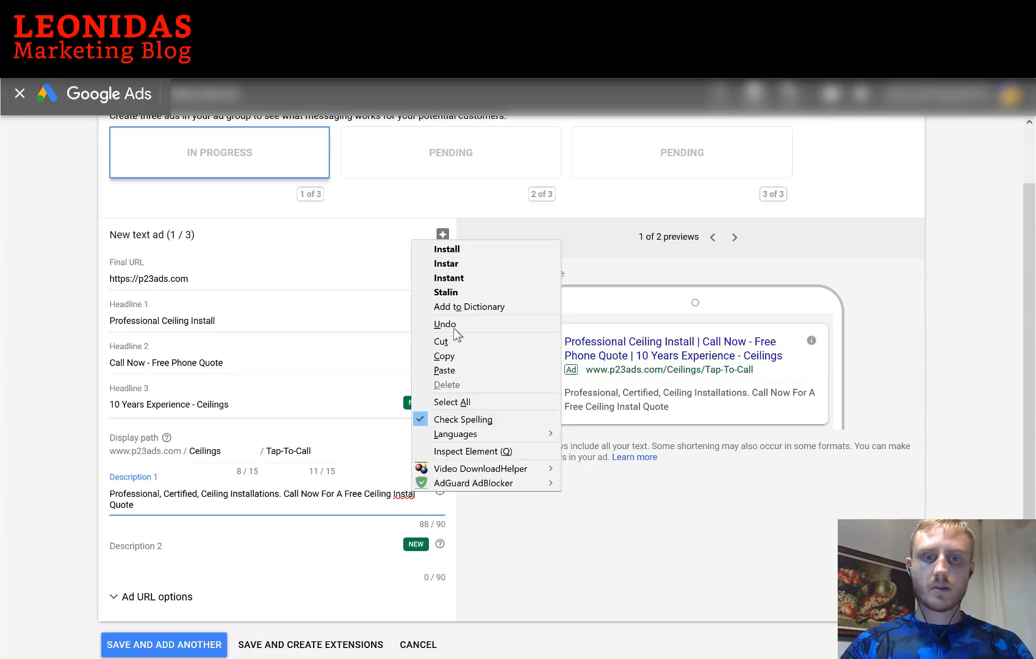
{"action": "left_click", "coordinate": [453, 247]}
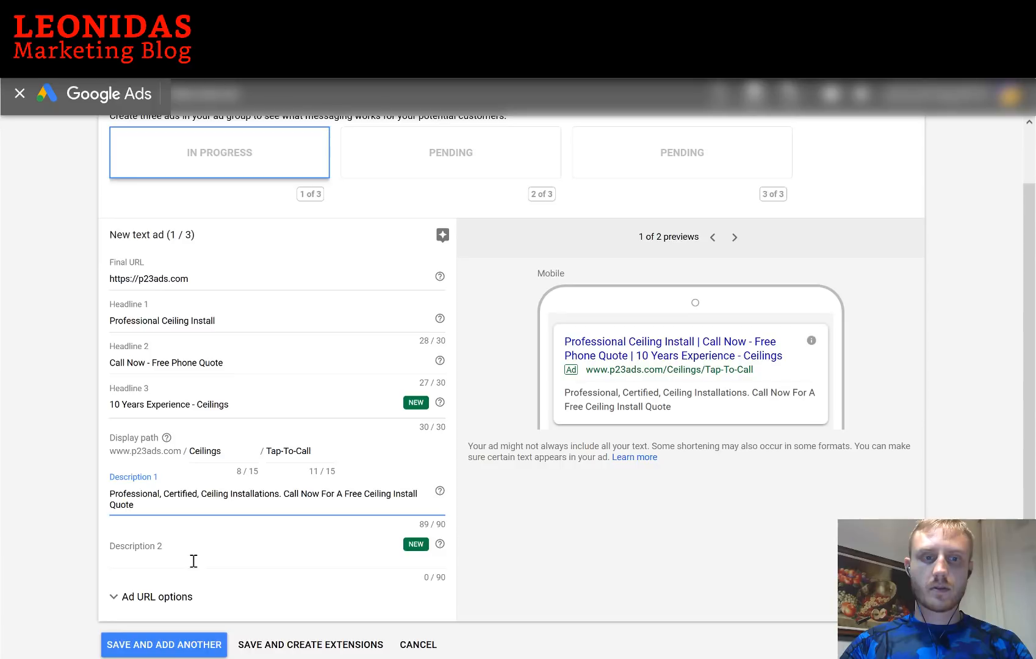
Write Description 2 offering 10% off phone quotes, 100% Satisfaction Guaranteed and Board Certified
{"action": "left_click", "coordinate": [194, 559]}
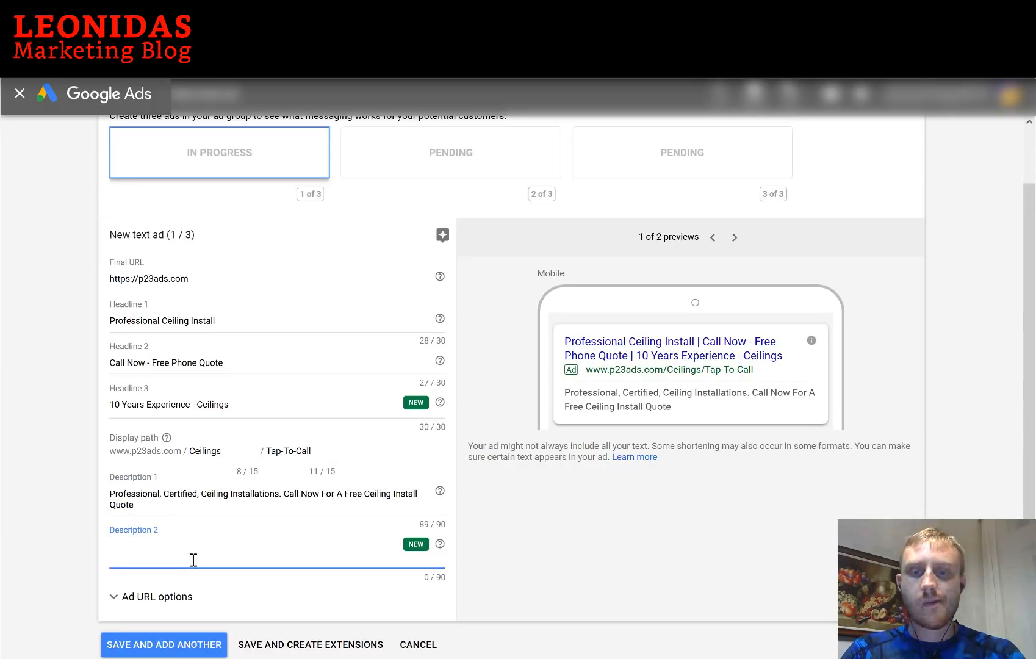
{"action": "type", "text": "10% Off Phone"}
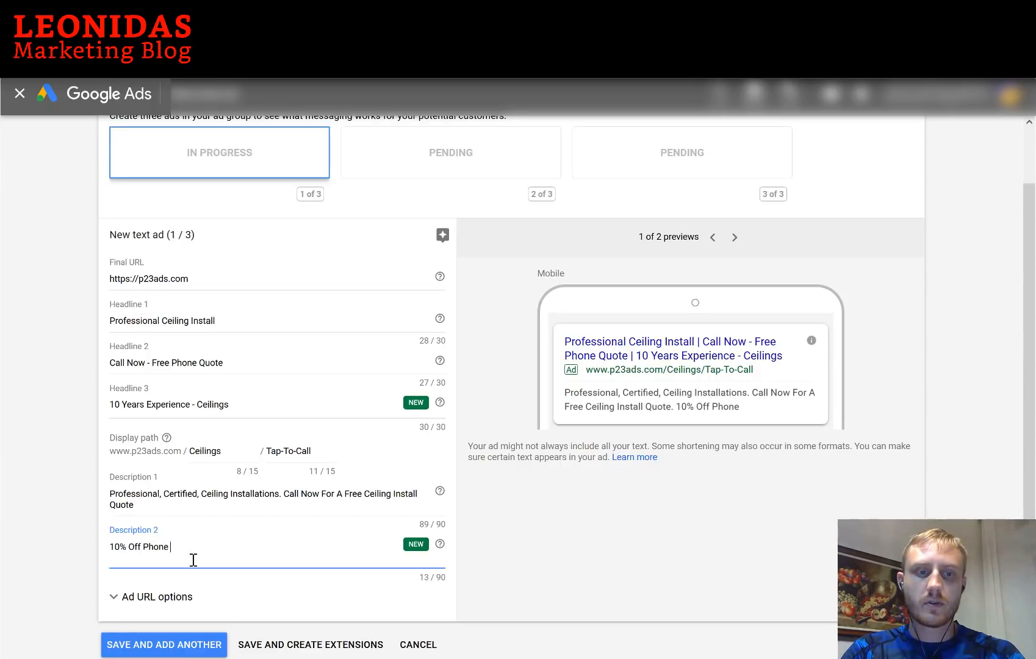
{"action": "type", "text": " Call"}
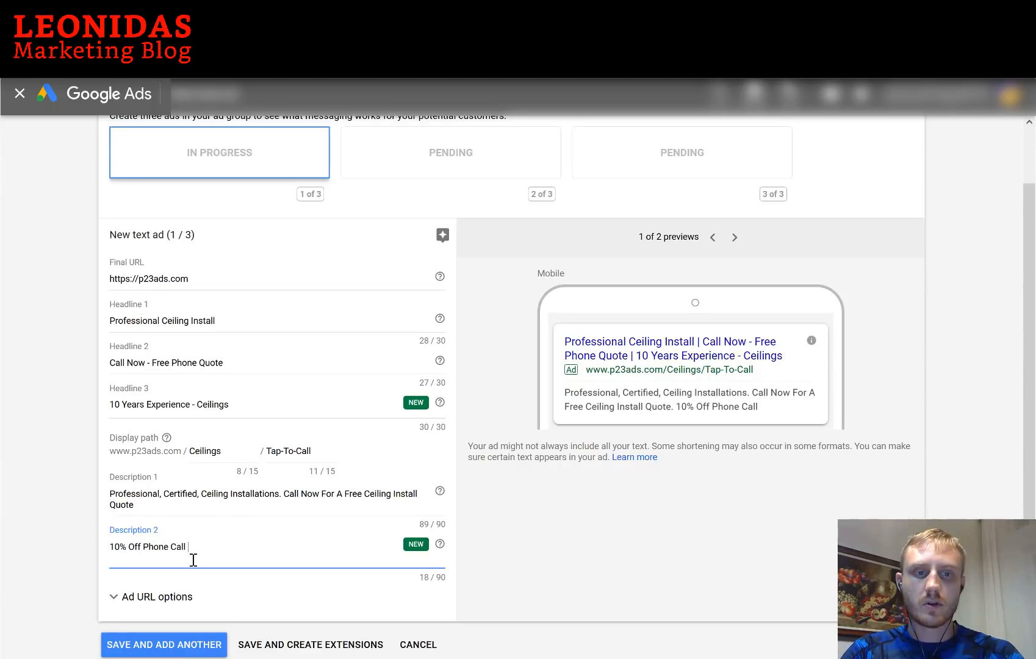
{"action": "type", "text": " Quote"}
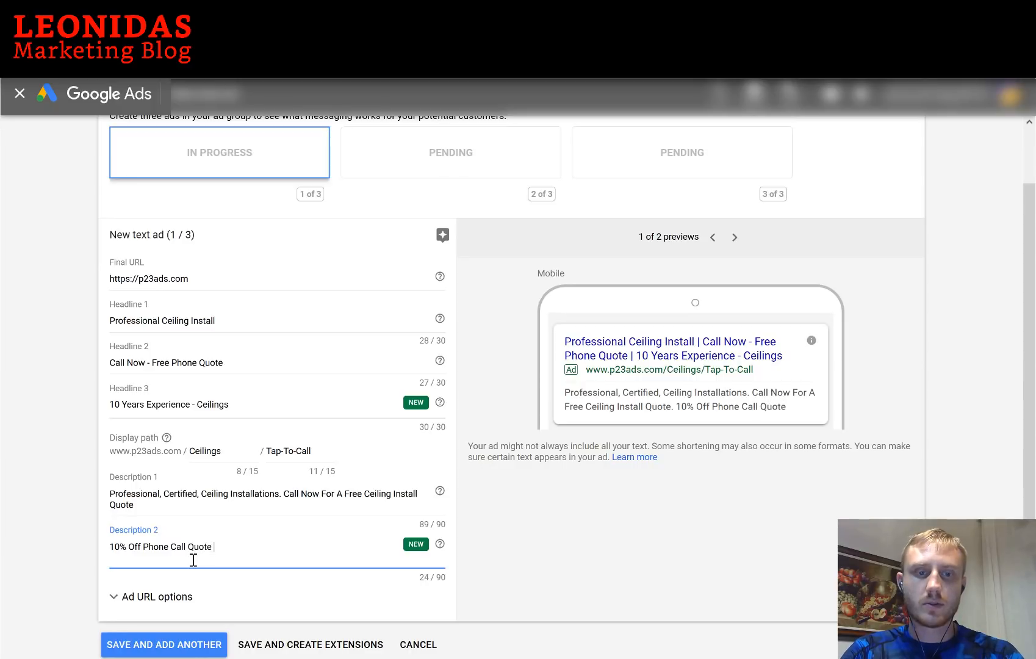
{"action": "type", "text": " If You Call Now"}
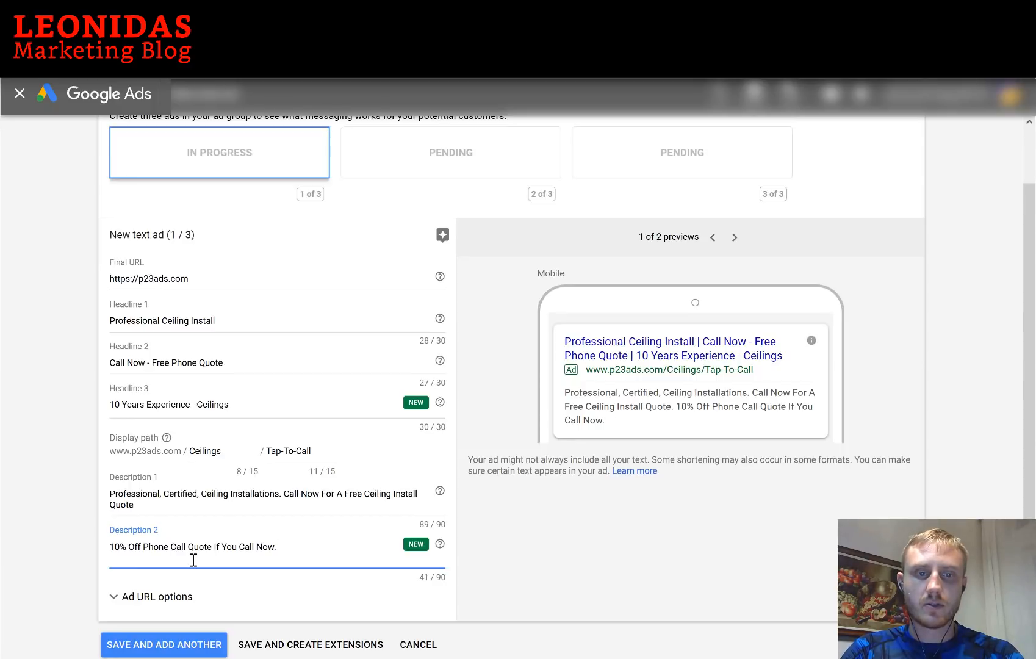
{"action": "type", "text": ". 100%"}
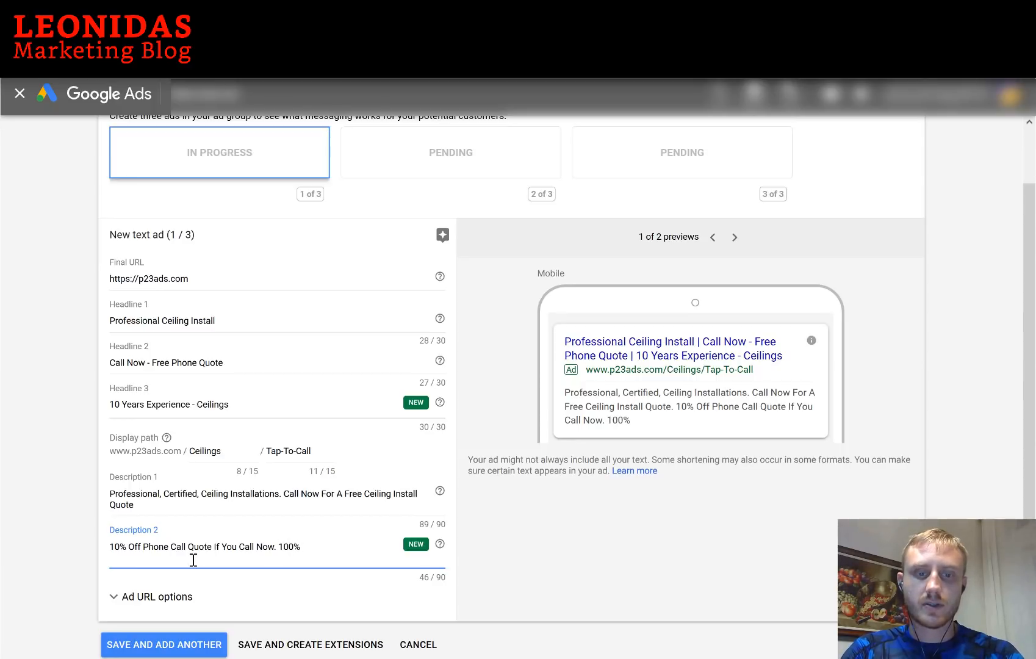
{"action": "type", "text": " Satisfact"}
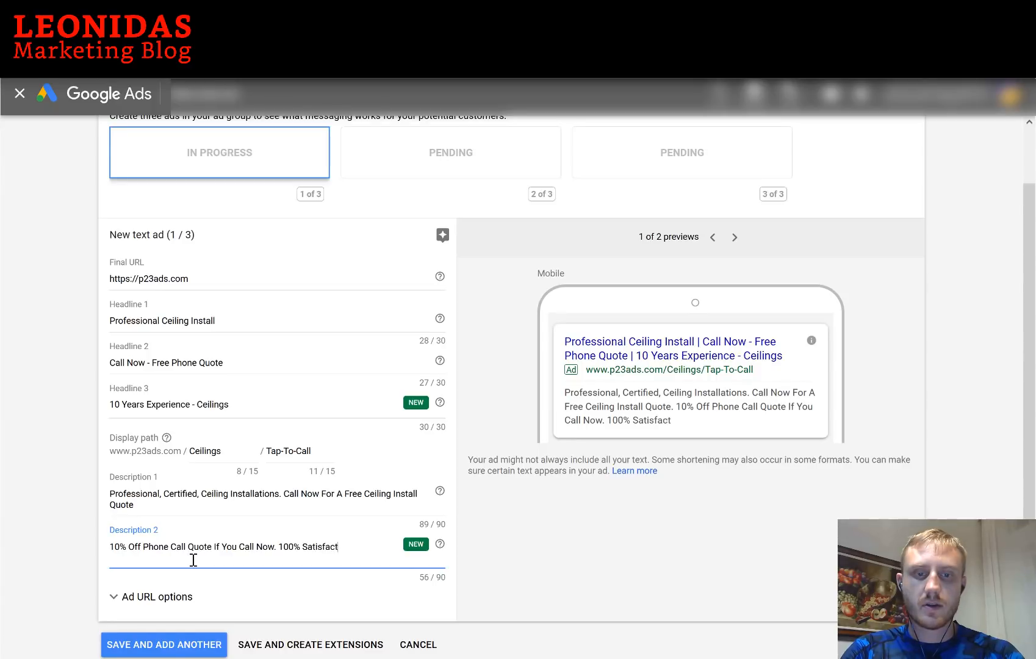
{"action": "type", "text": "ion Guarent"}
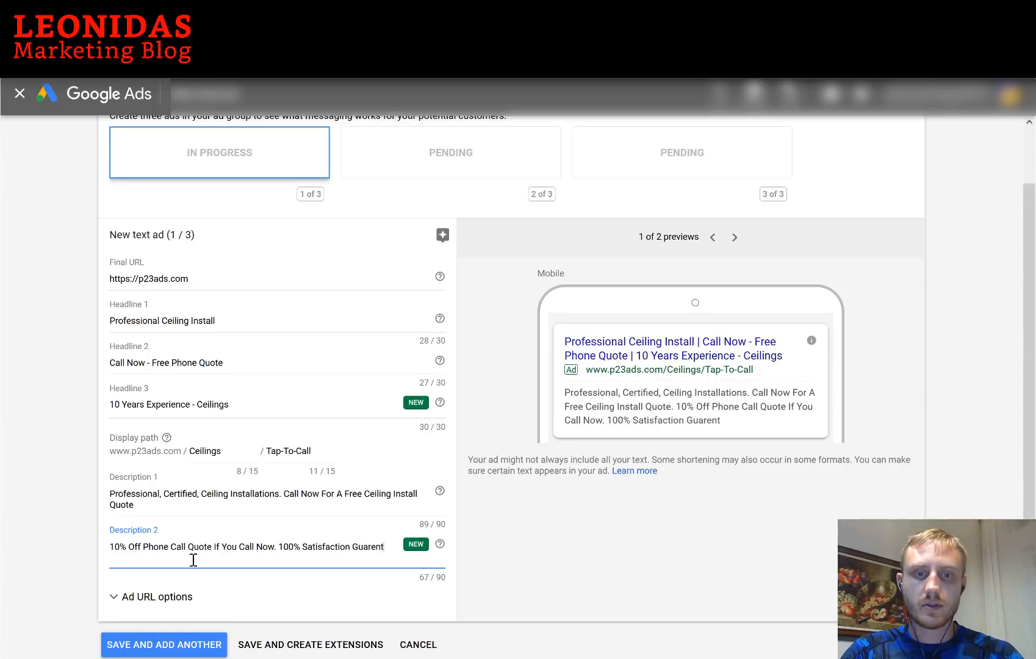
{"action": "type", "text": "eed. Board"}
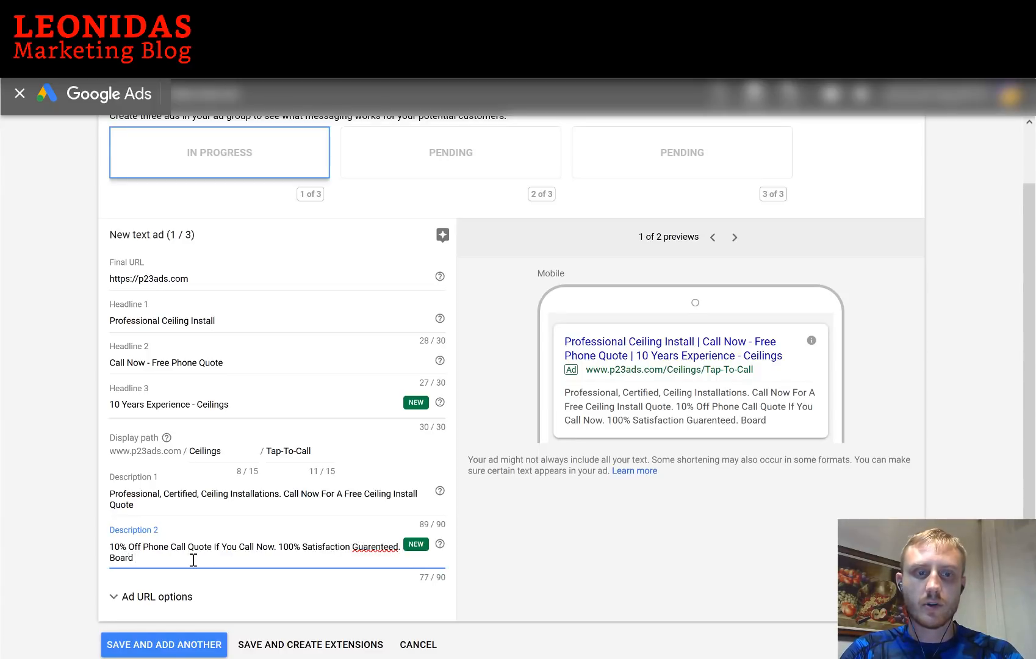
{"action": "type", "text": " Certified"}
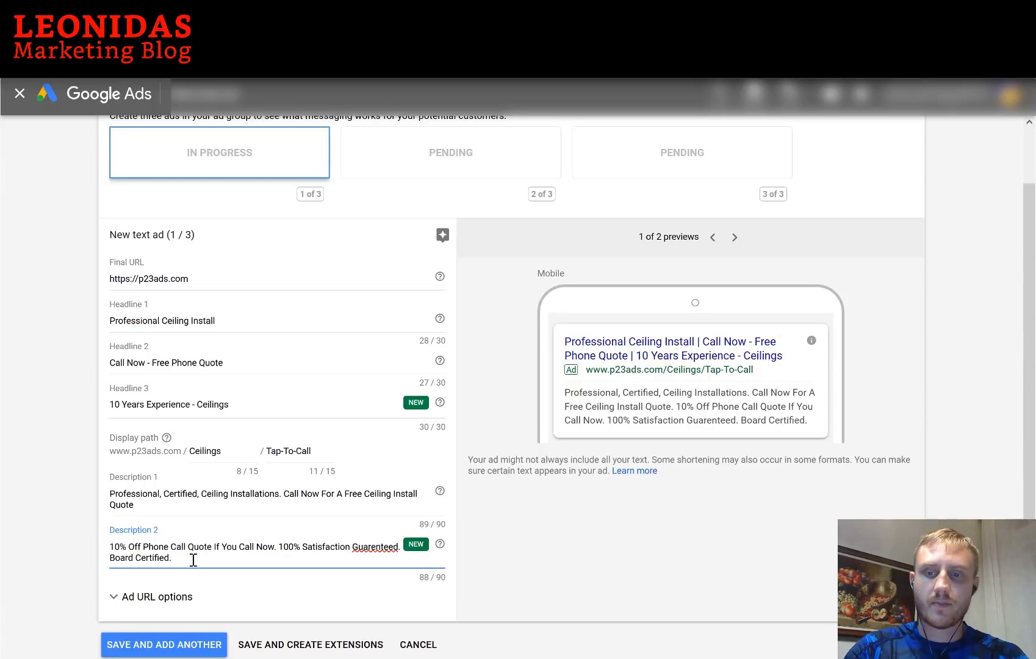
{"action": "right_click", "coordinate": [382, 544]}
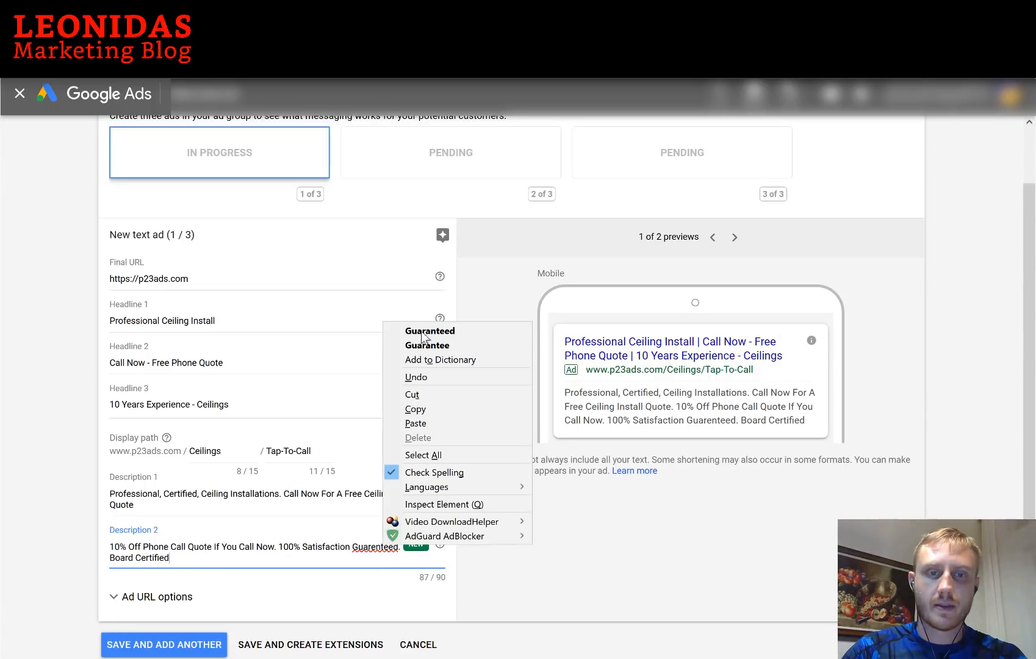
{"action": "left_click", "coordinate": [427, 331]}
Insert 'AAA' before Board and delete 'Now' after 'Call' to fit 90 characters
{"action": "left_click", "coordinate": [112, 552]}
{"action": "type", "text": "AA"}
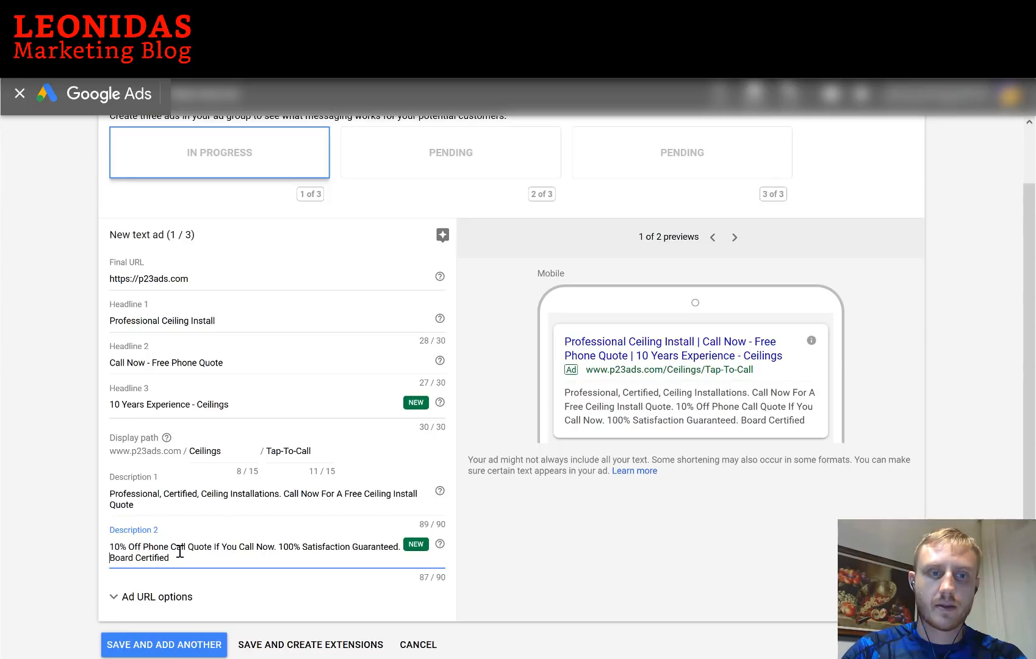
{"action": "type", "text": "A"}
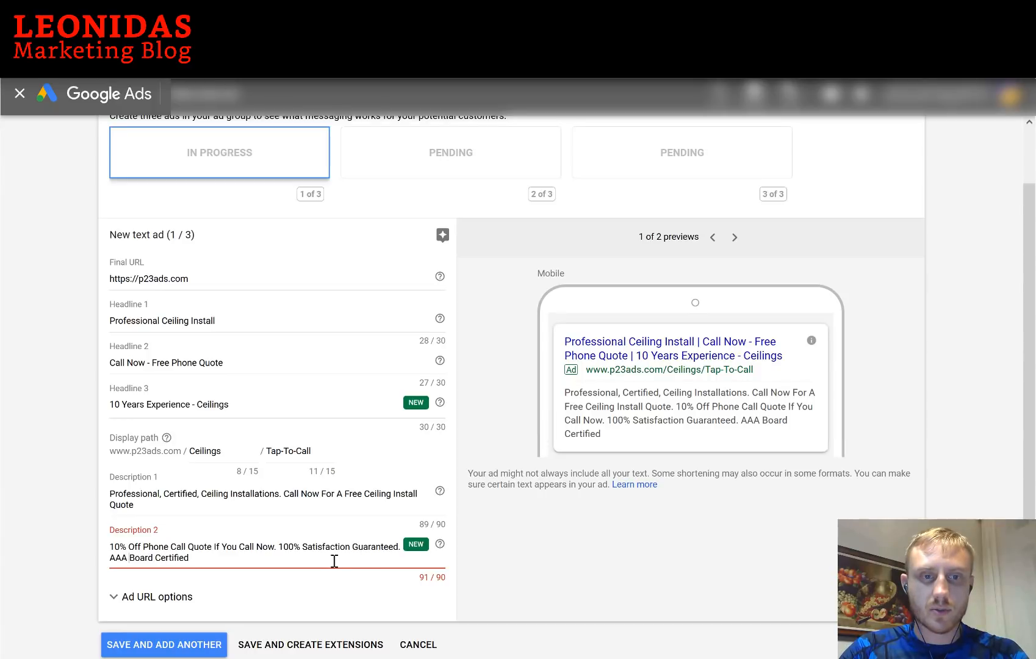
{"action": "left_click", "coordinate": [277, 546]}
{"action": "key", "text": "BackSpace"}
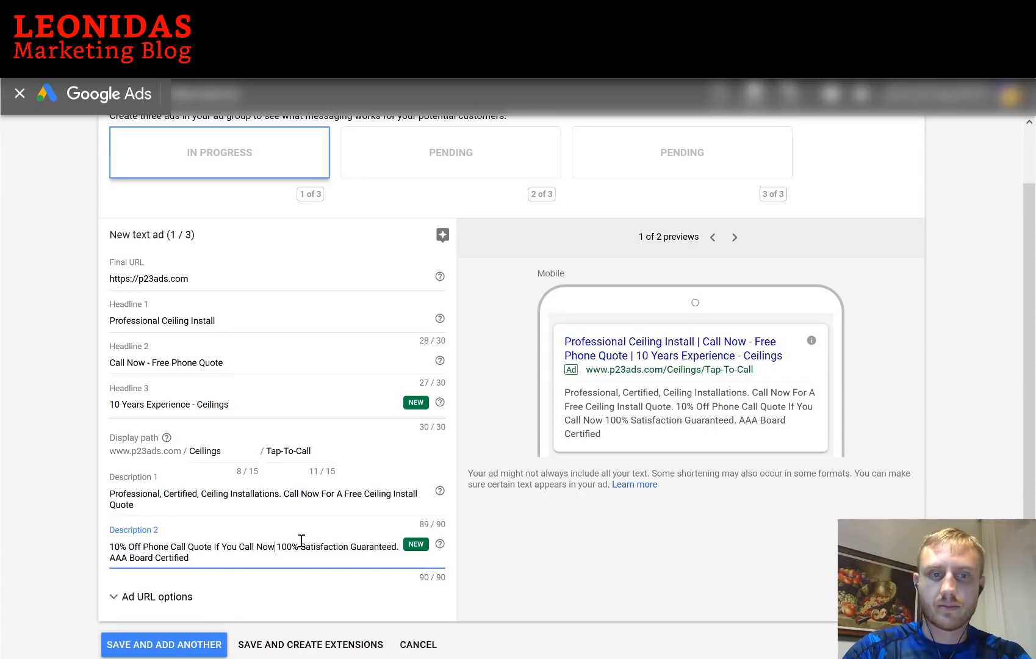
{"action": "key", "text": "BackSpace"}
{"action": "key", "text": "BackSpace"}
{"action": "key", "text": "BackSpace"}
{"action": "key", "text": "BackSpace"}
{"action": "type", "text": "."}
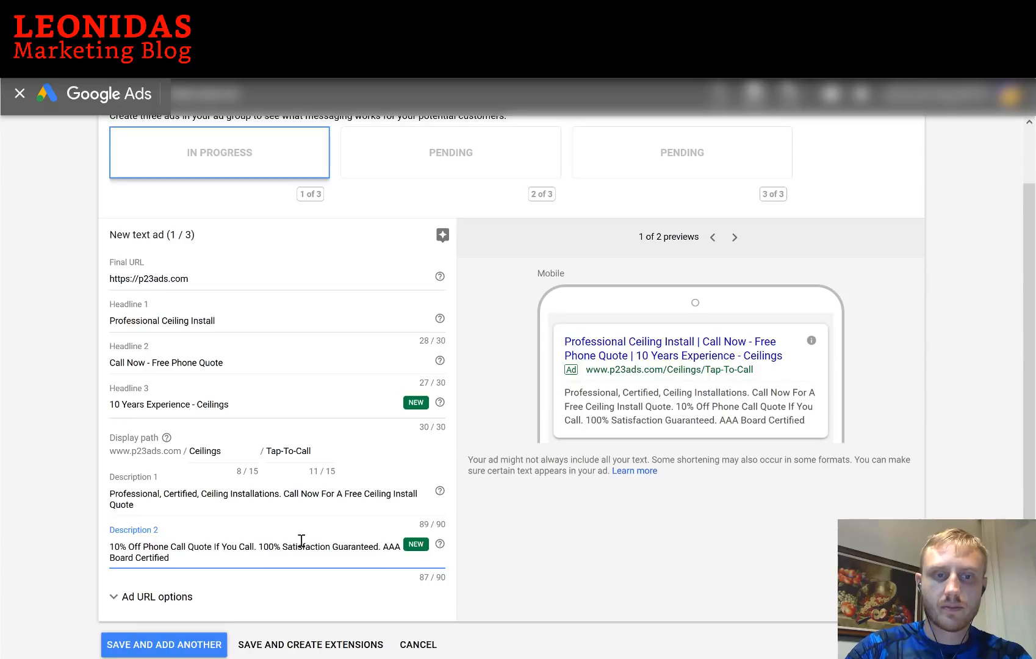
{"action": "left_click", "coordinate": [160, 598]}
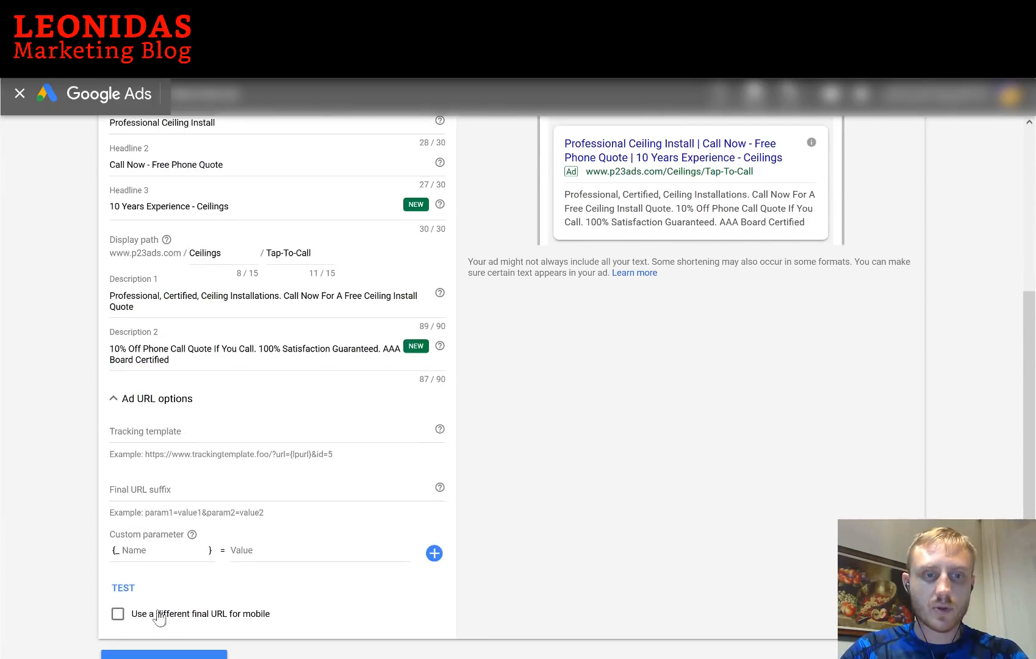
{"action": "left_click", "coordinate": [117, 613]}
{"action": "scroll", "coordinate": [222, 511], "scroll_direction": "down", "scroll_amount": 1}
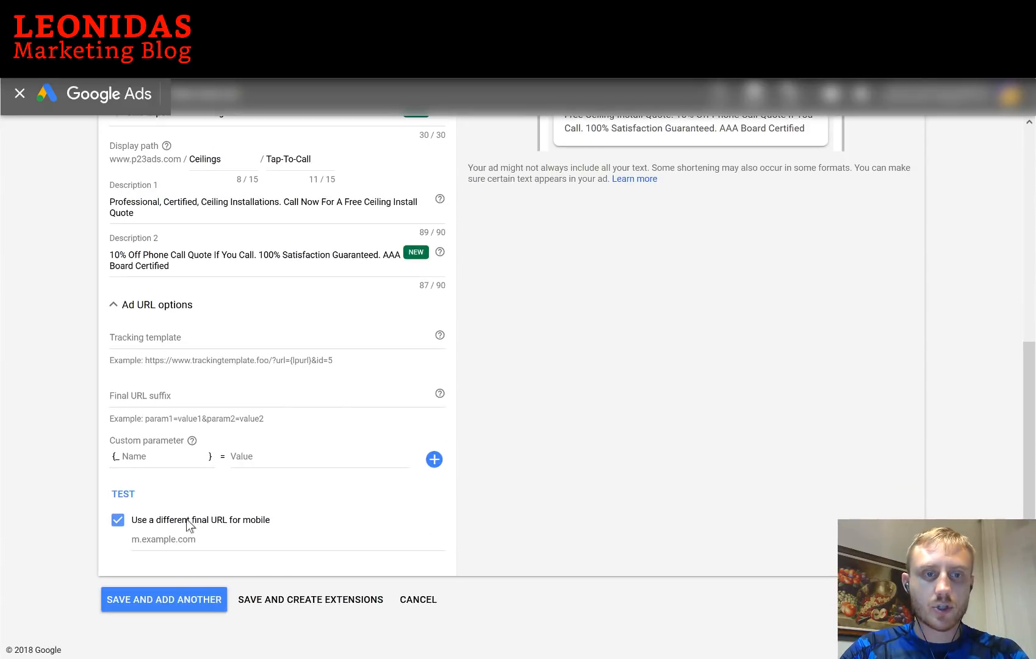
{"action": "left_click", "coordinate": [186, 540]}
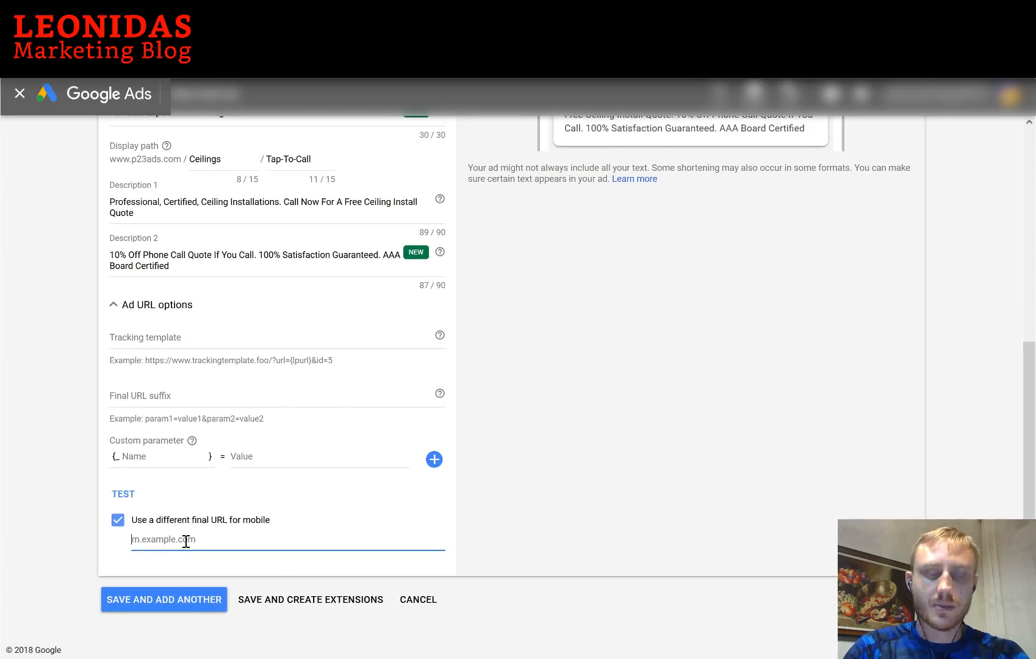
{"action": "type", "text": "https://p23ads.com/call-now"}
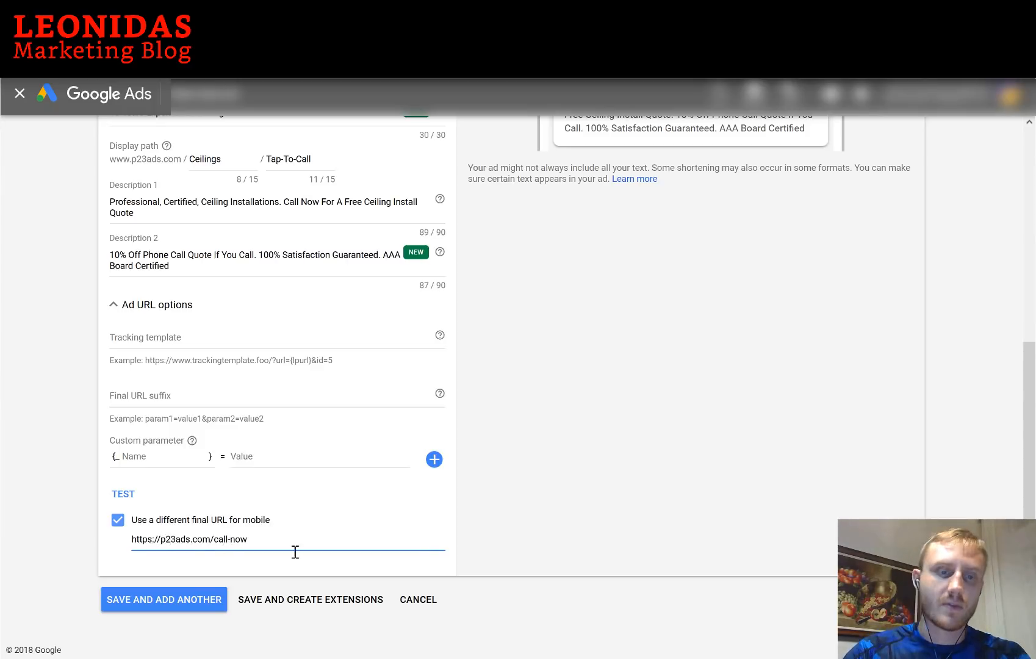
{"action": "left_click_drag", "start_coordinate": [277, 539], "coordinate": [75, 526]}
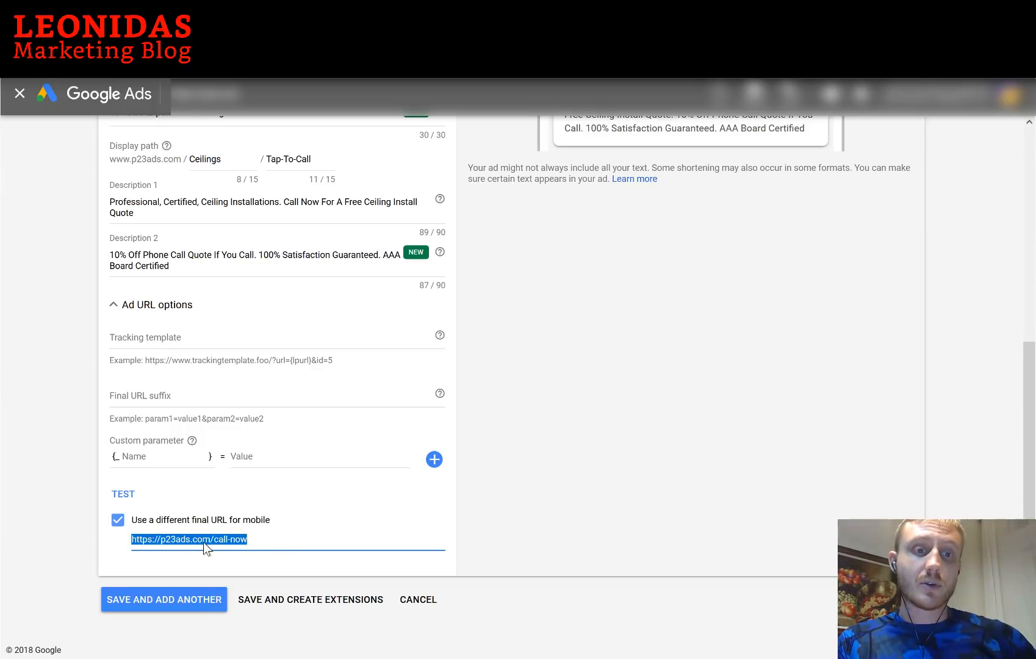
{"action": "left_click", "coordinate": [594, 471]}
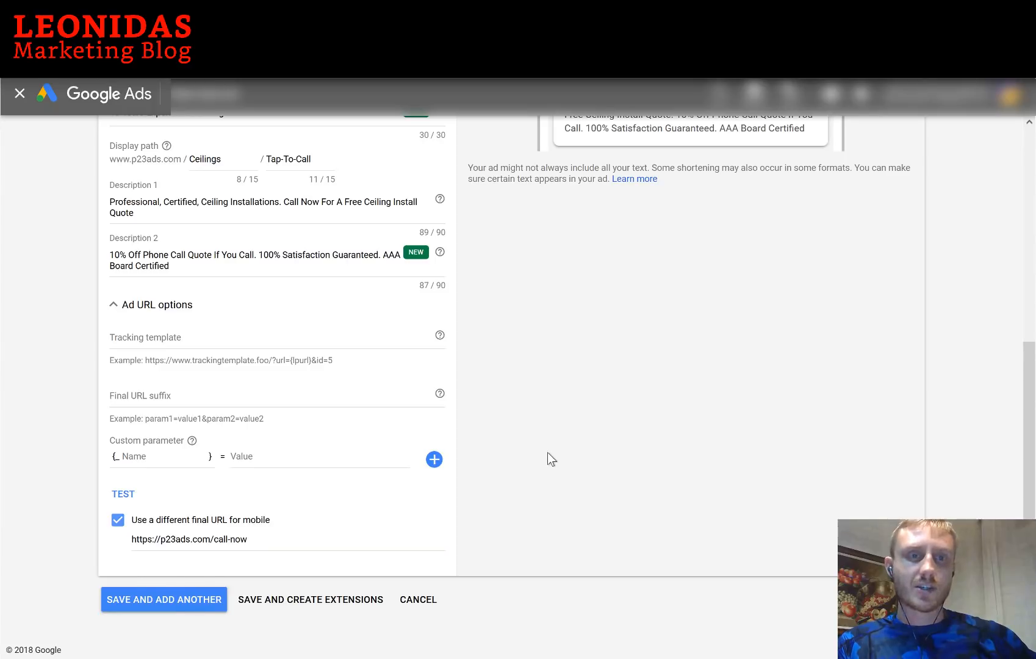
Scroll back through the finished text ad to review it
{"action": "scroll", "coordinate": [547, 453], "scroll_direction": "up", "scroll_amount": 1}
{"action": "scroll", "coordinate": [547, 452], "scroll_direction": "up", "scroll_amount": 2}
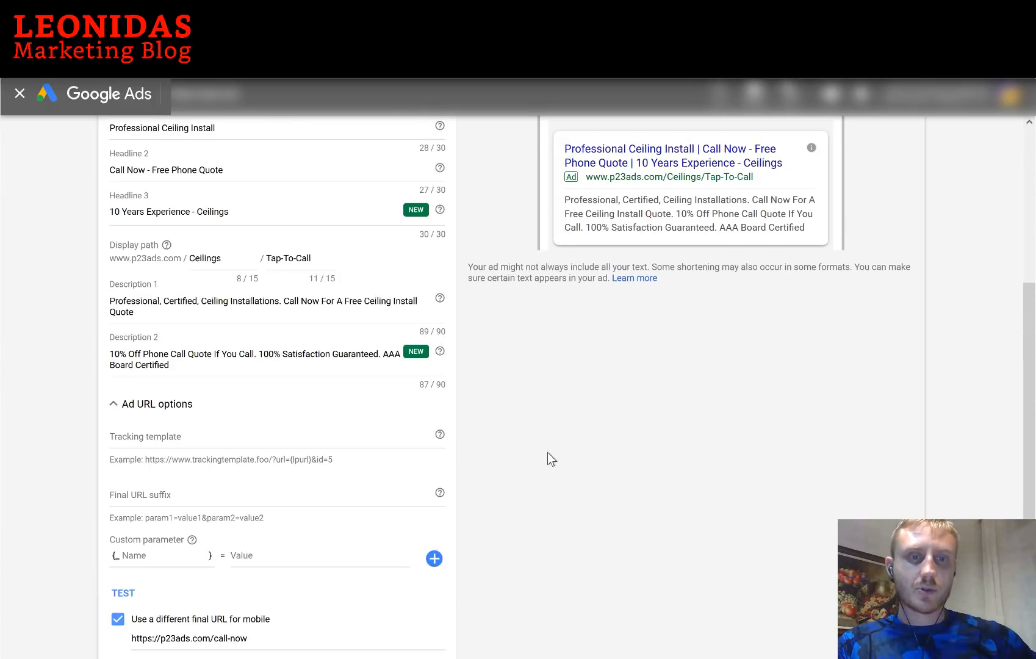
{"action": "scroll", "coordinate": [443, 342], "scroll_direction": "up", "scroll_amount": 1}
{"action": "mouse_move", "coordinate": [443, 341]}
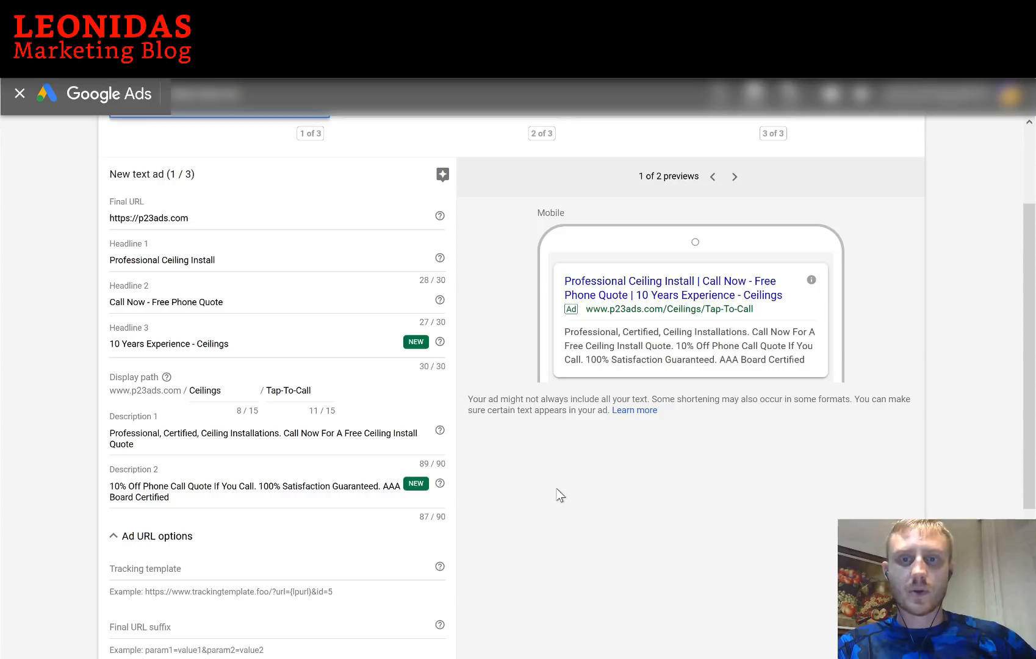
{"action": "scroll", "coordinate": [455, 490], "scroll_direction": "down", "scroll_amount": 4}
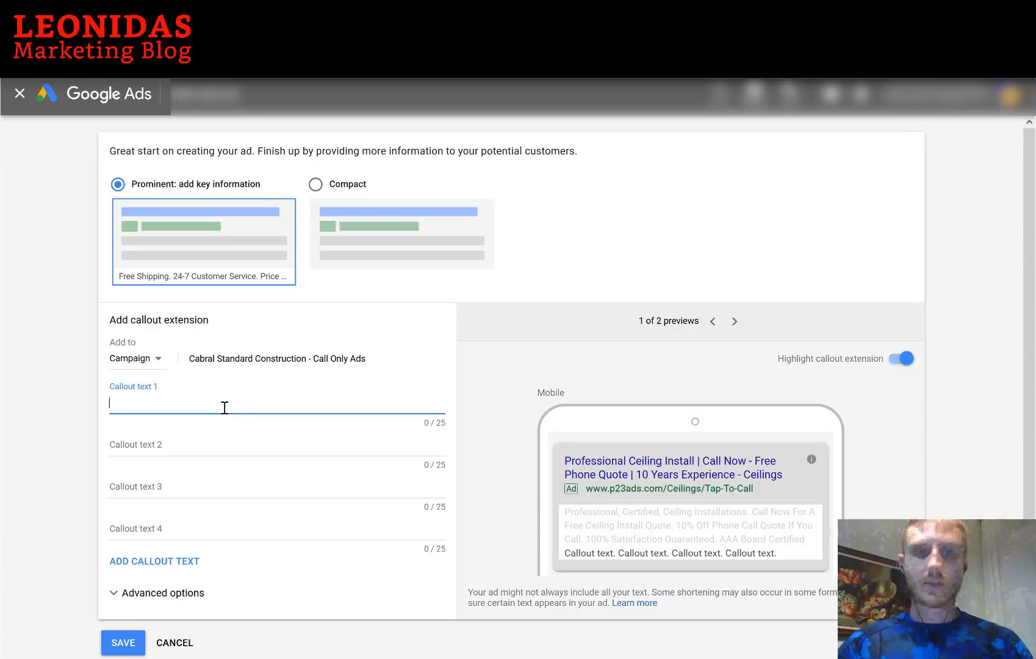
Enter callouts AAA Board Certification, Over 10 Years Experience, Free Phone Quote, 24/7 Customer Support
{"action": "type", "text": "AA"}
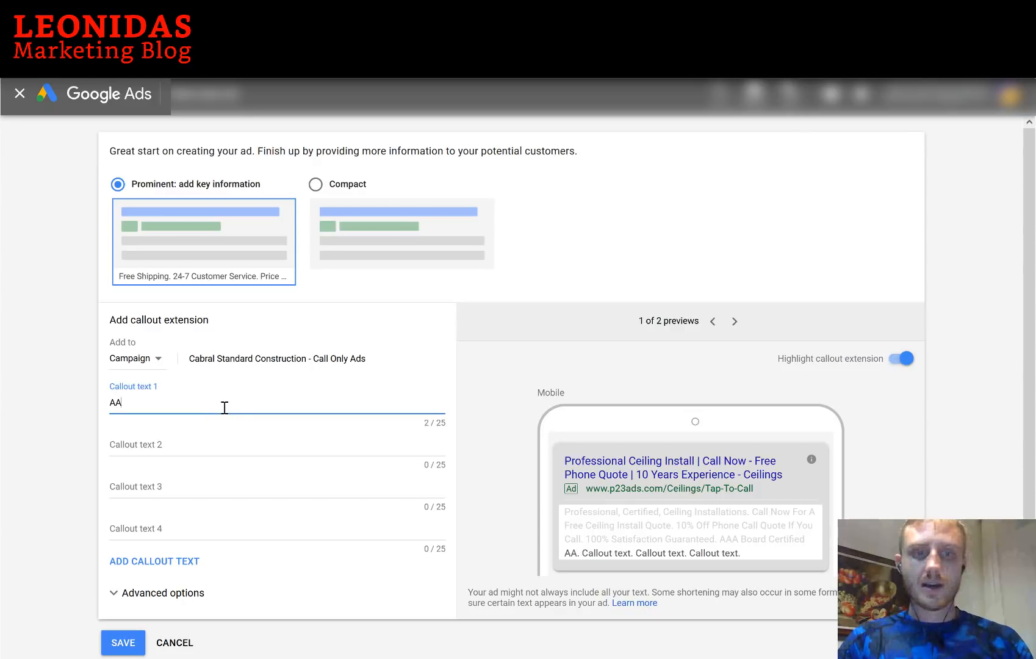
{"action": "type", "text": "A Board Cerif"}
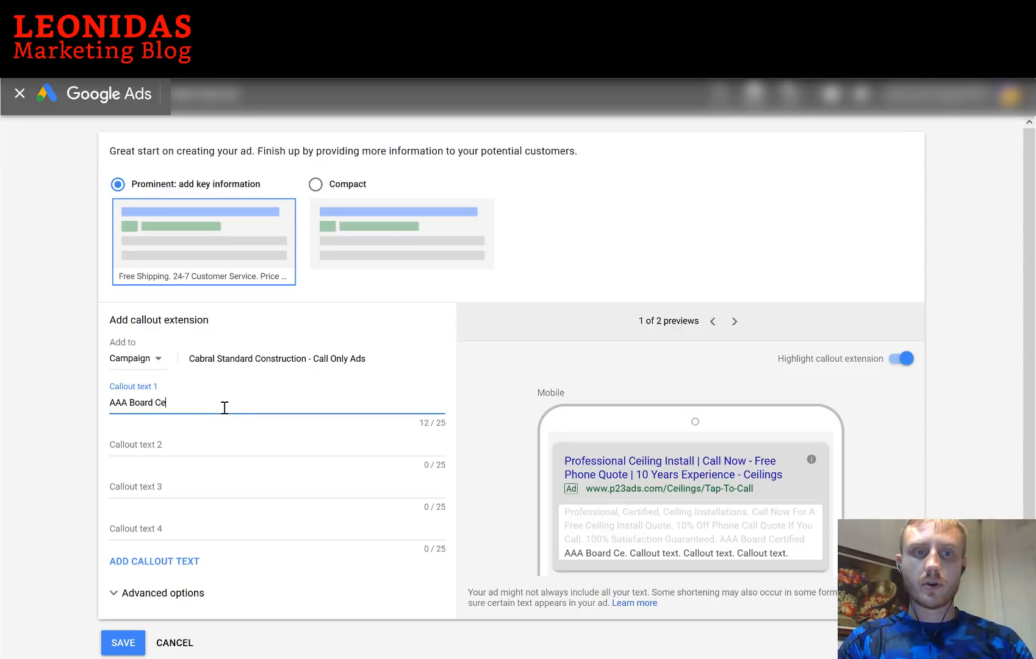
{"action": "key", "text": "BackSpace"}
{"action": "key", "text": "BackSpace"}
{"action": "type", "text": "tif"}
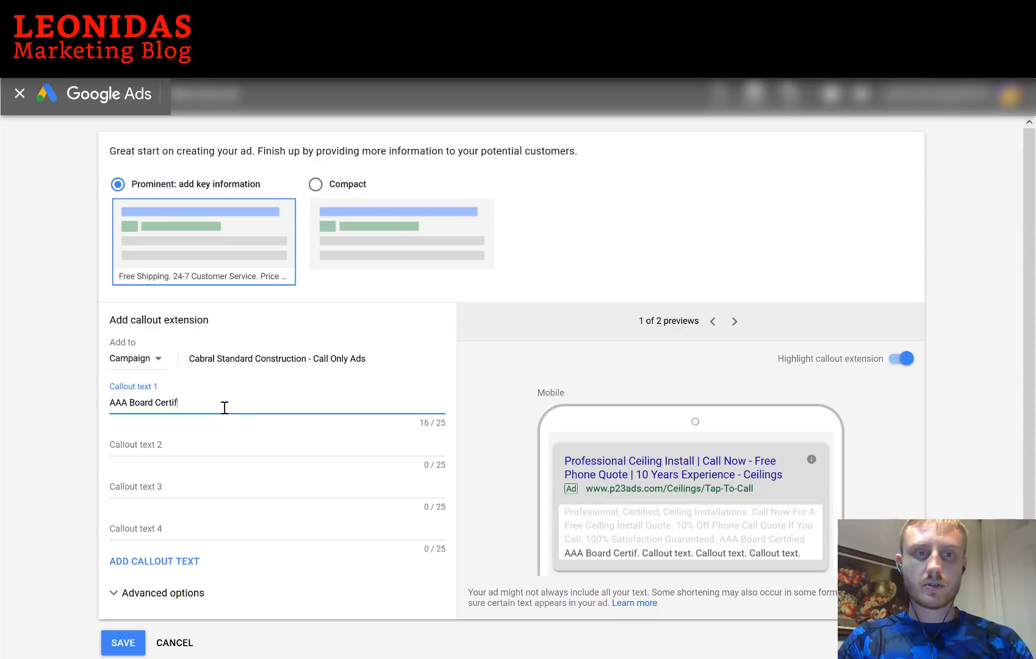
{"action": "type", "text": "ication"}
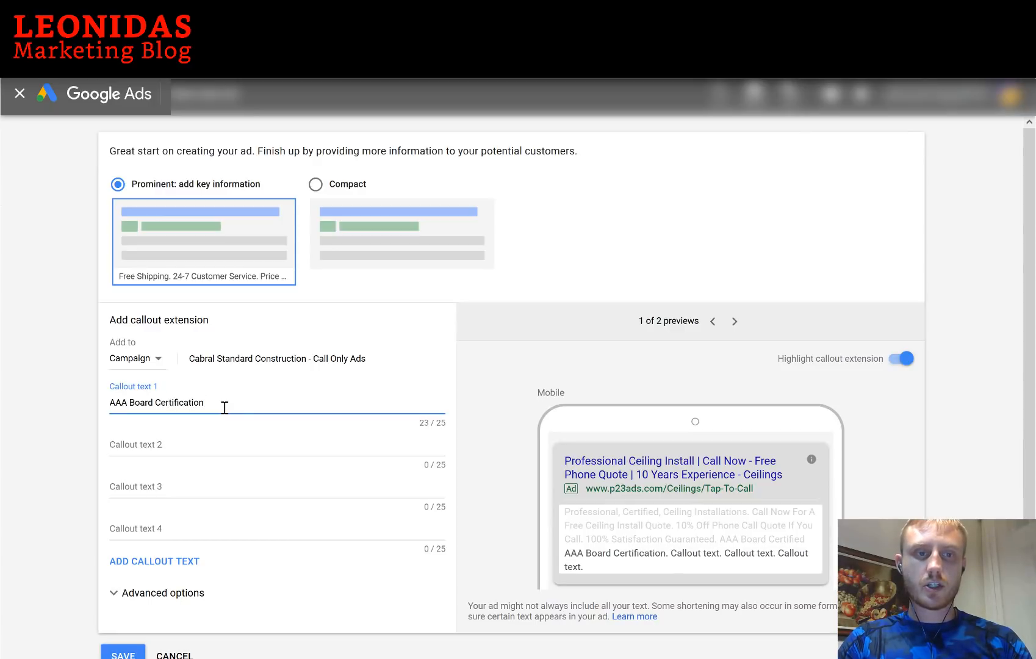
{"action": "left_click", "coordinate": [187, 442]}
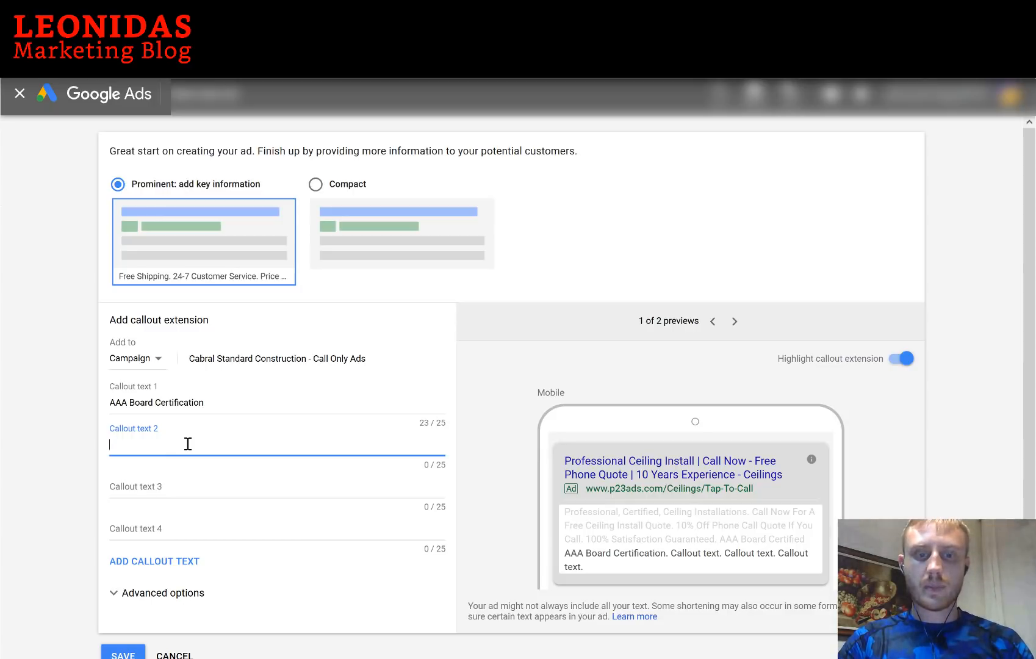
{"action": "type", "text": "Over 10 Years Ex"}
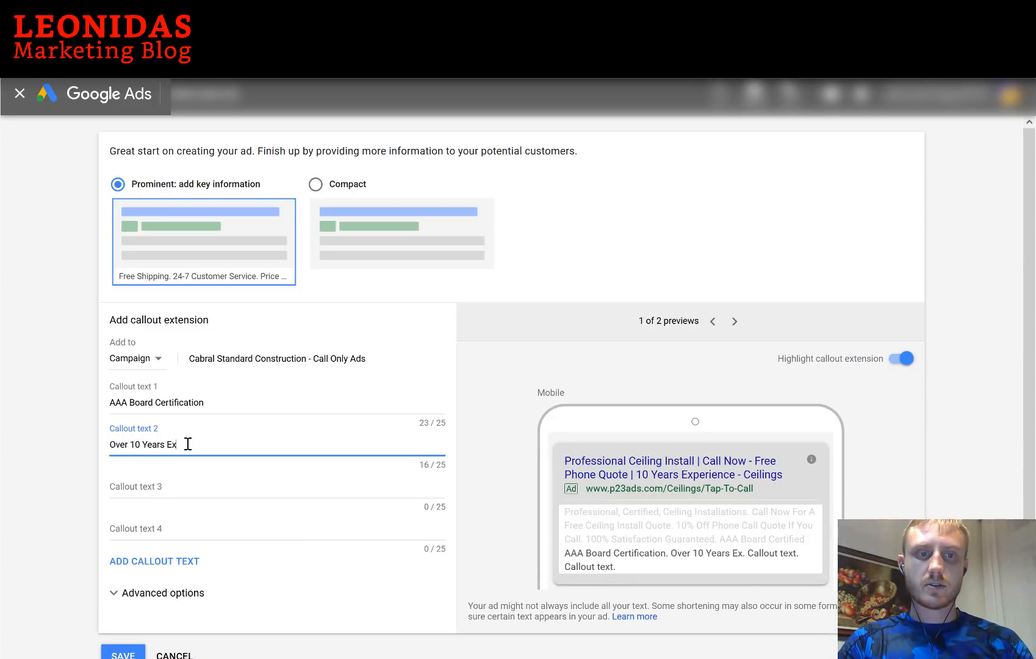
{"action": "type", "text": "perience"}
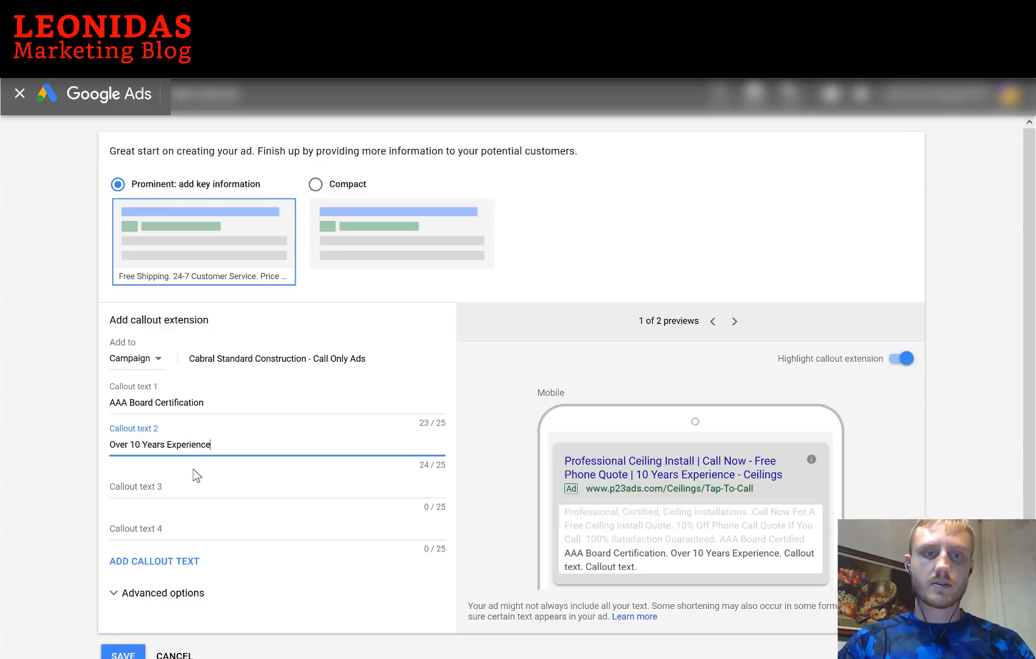
{"action": "left_click", "coordinate": [188, 482]}
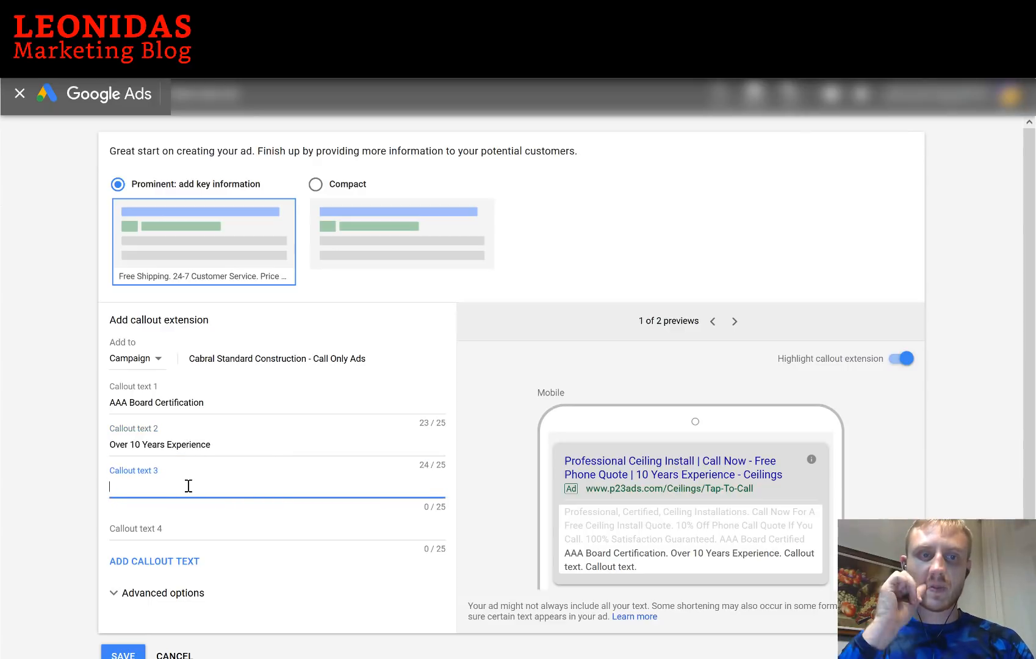
{"action": "type", "text": "Free Phone Quote"}
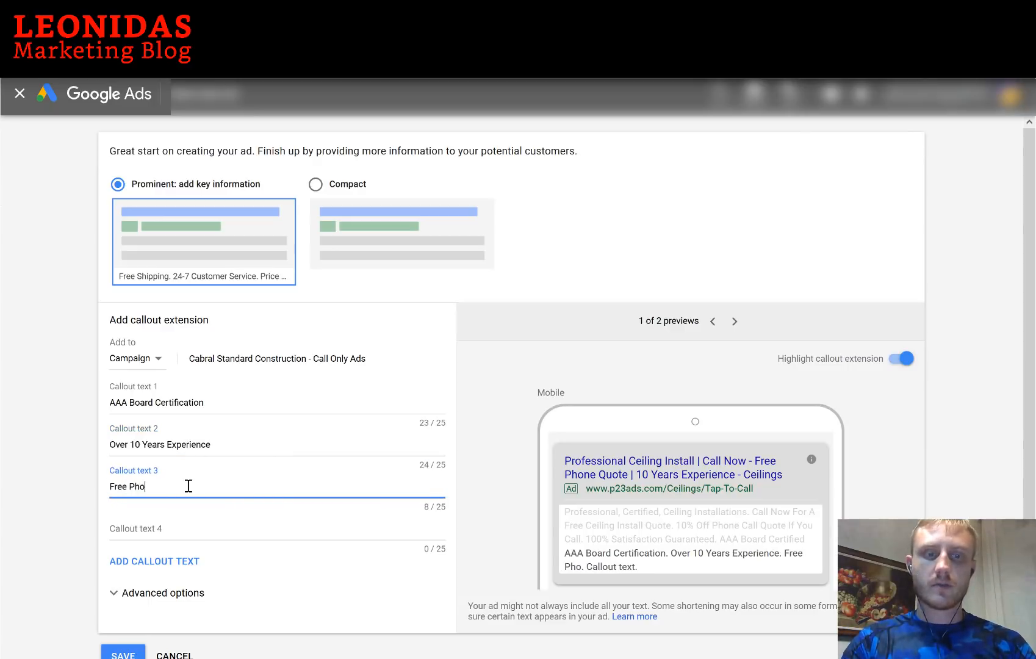
{"action": "left_click", "coordinate": [177, 527]}
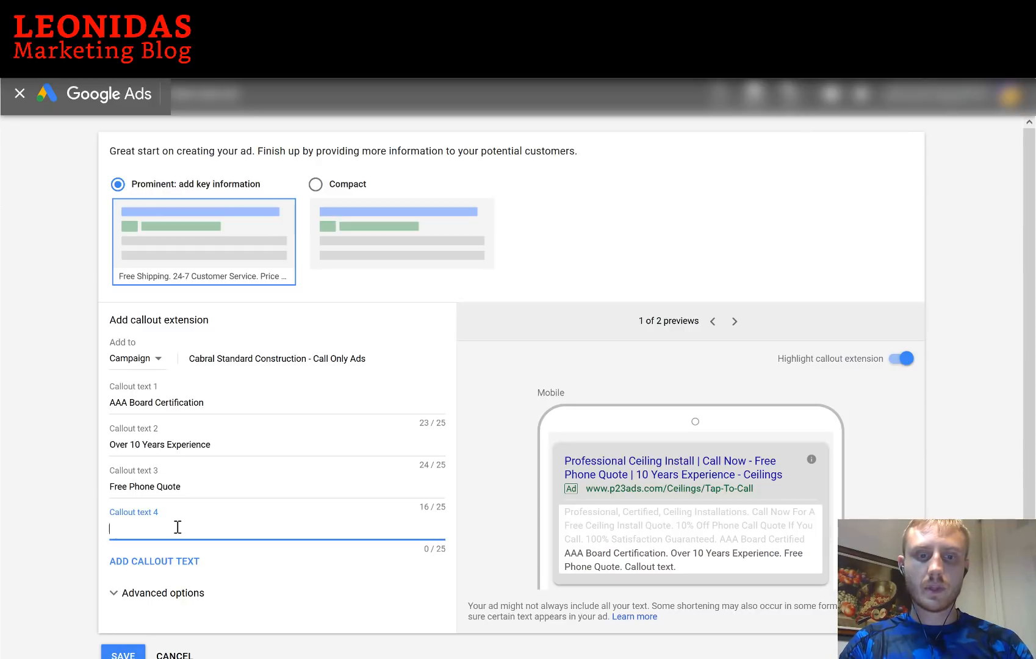
{"action": "type", "text": "24/7 Cus"}
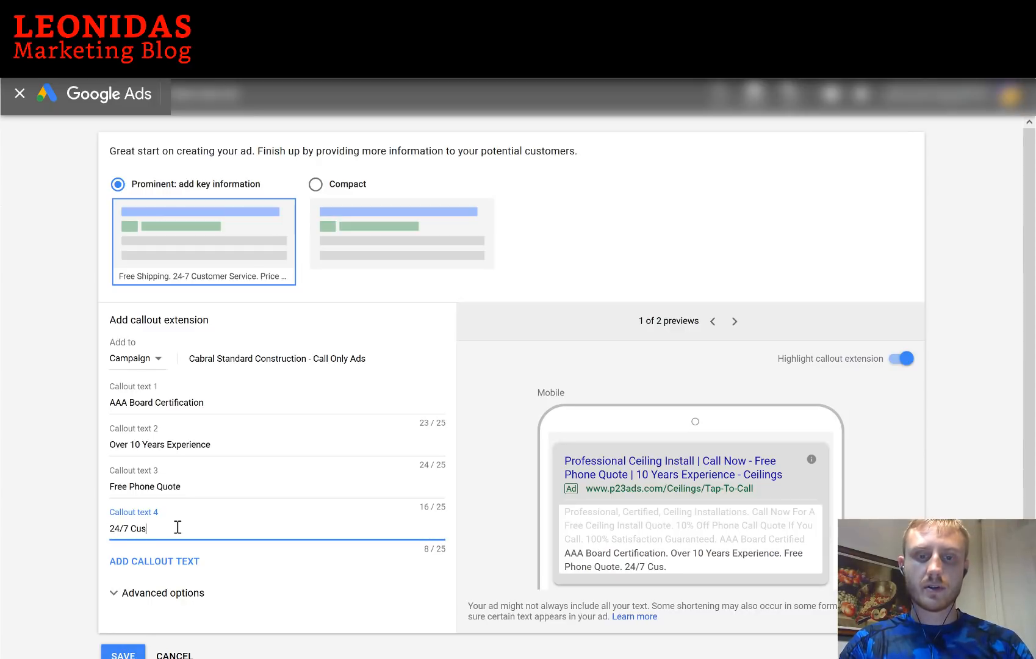
{"action": "type", "text": "tomer Support"}
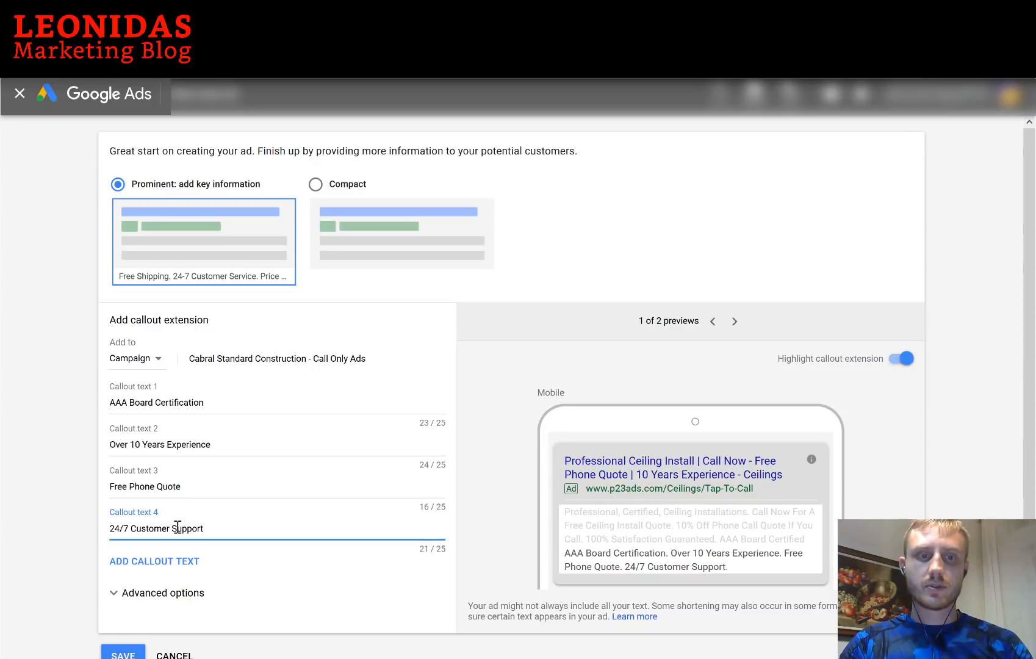
Expand the callouts' Advanced options to check device and scheduling settings
{"action": "scroll", "coordinate": [396, 513], "scroll_direction": "down", "scroll_amount": 1}
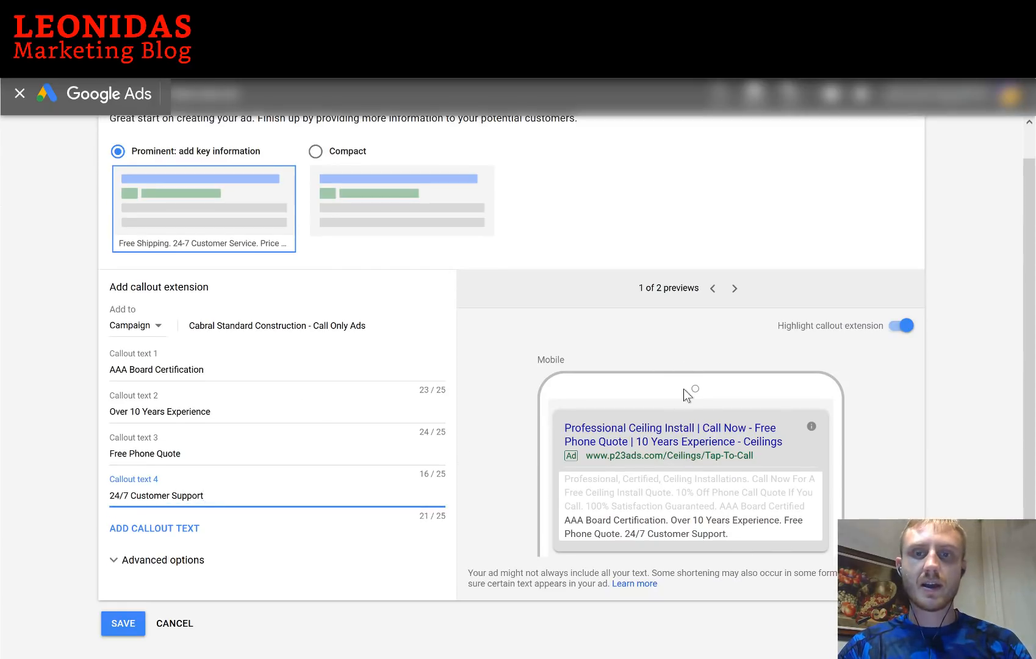
{"action": "left_click", "coordinate": [150, 562]}
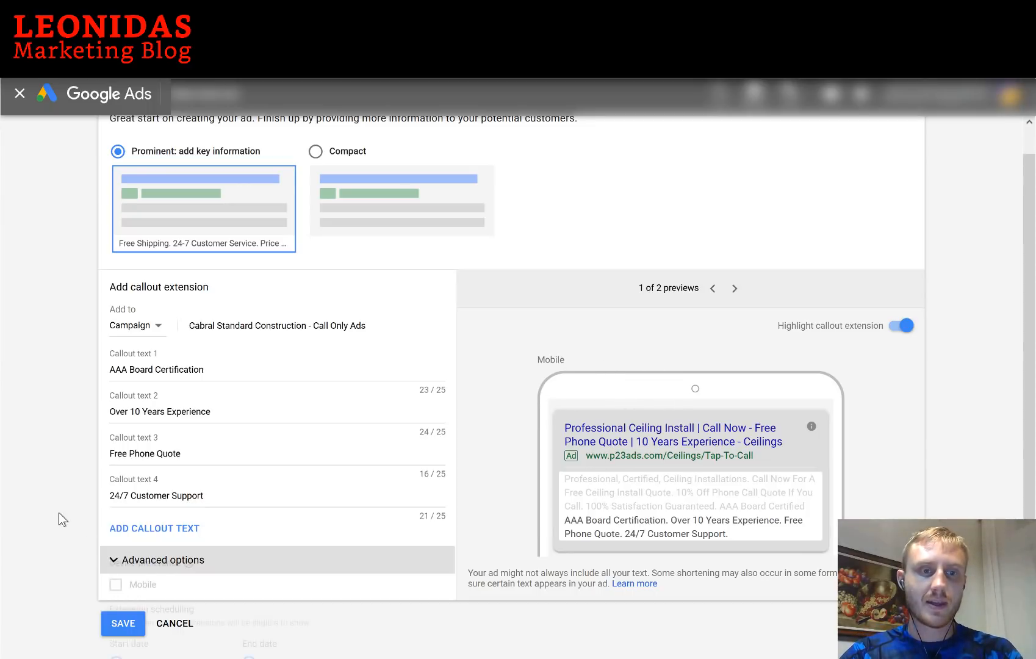
{"action": "scroll", "coordinate": [58, 516], "scroll_direction": "down", "scroll_amount": 2}
{"action": "scroll", "coordinate": [59, 518], "scroll_direction": "down", "scroll_amount": 2}
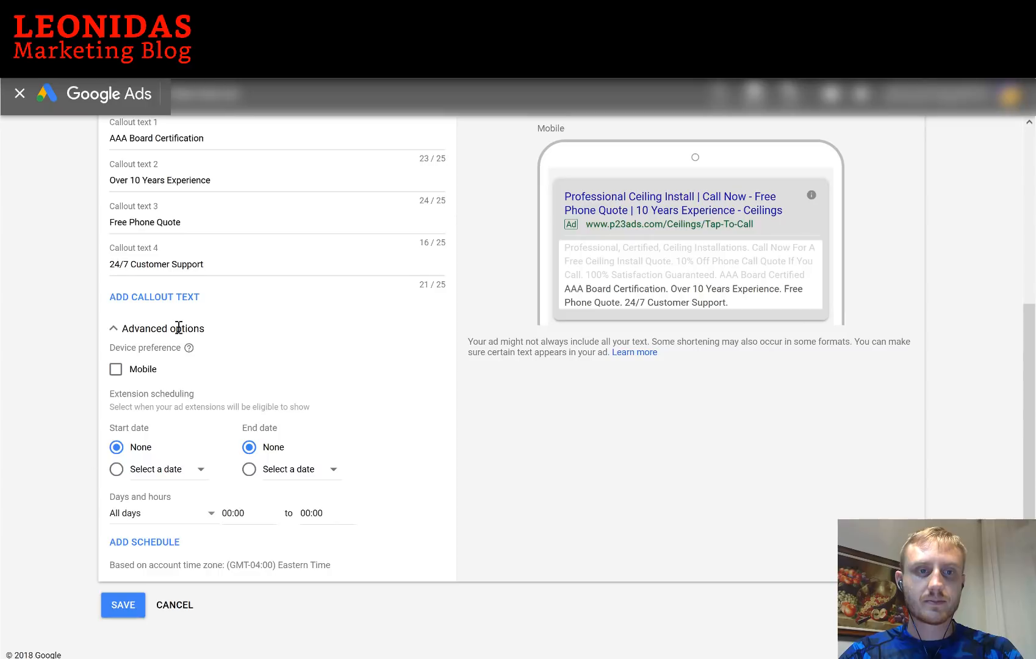
Save the four callouts and view them in the campaign's Extensions list
{"action": "left_click", "coordinate": [125, 605]}
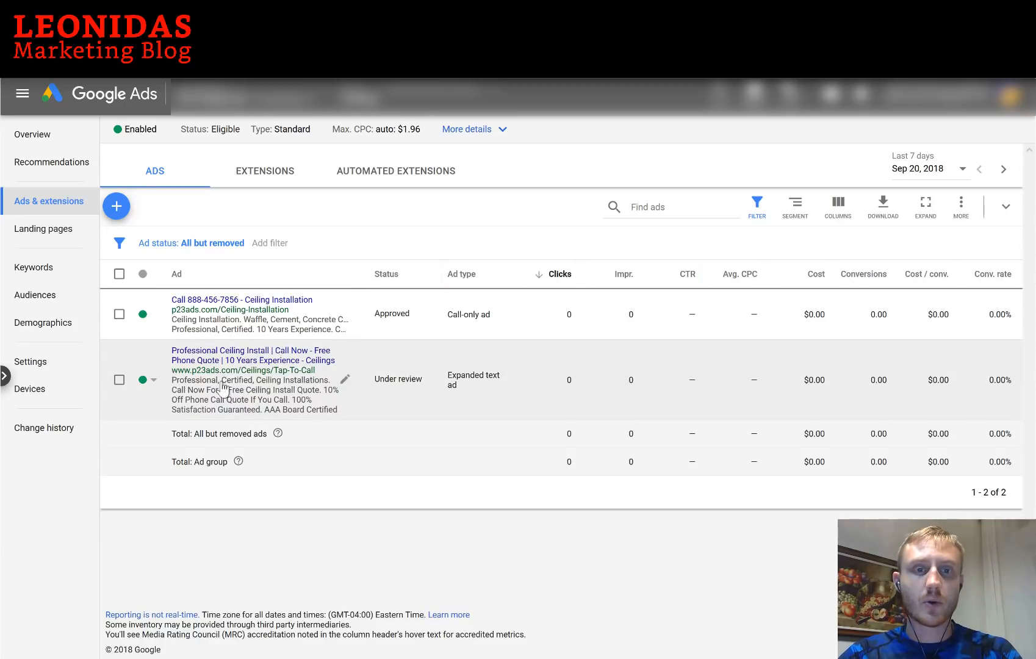
{"action": "left_click", "coordinate": [269, 172]}
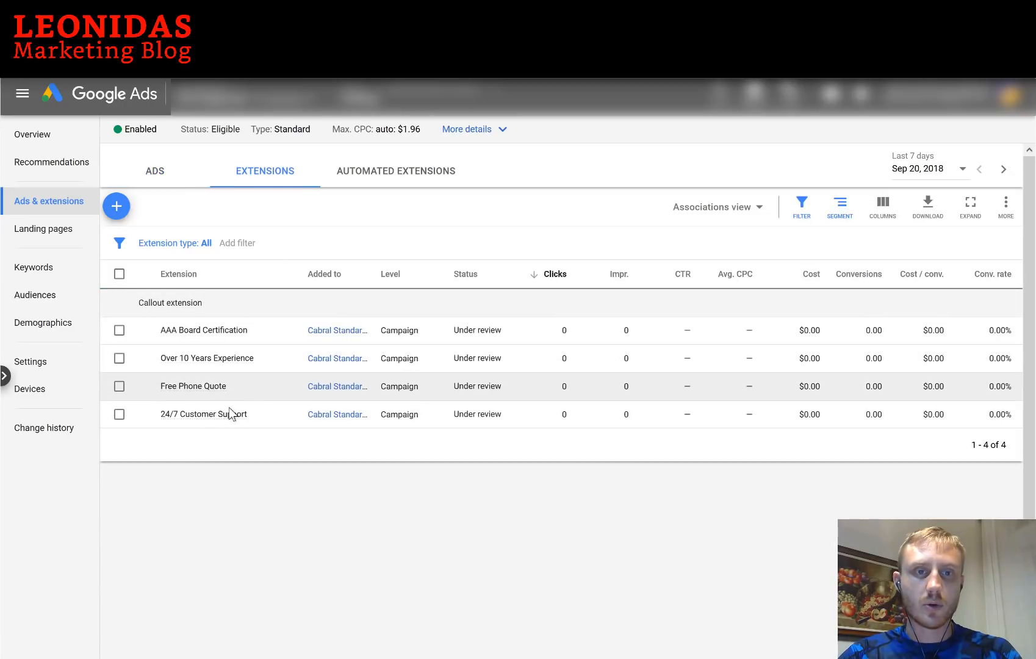
Permanently remove the previously created call extension from the existing call extensions list
{"action": "left_click", "coordinate": [119, 210]}
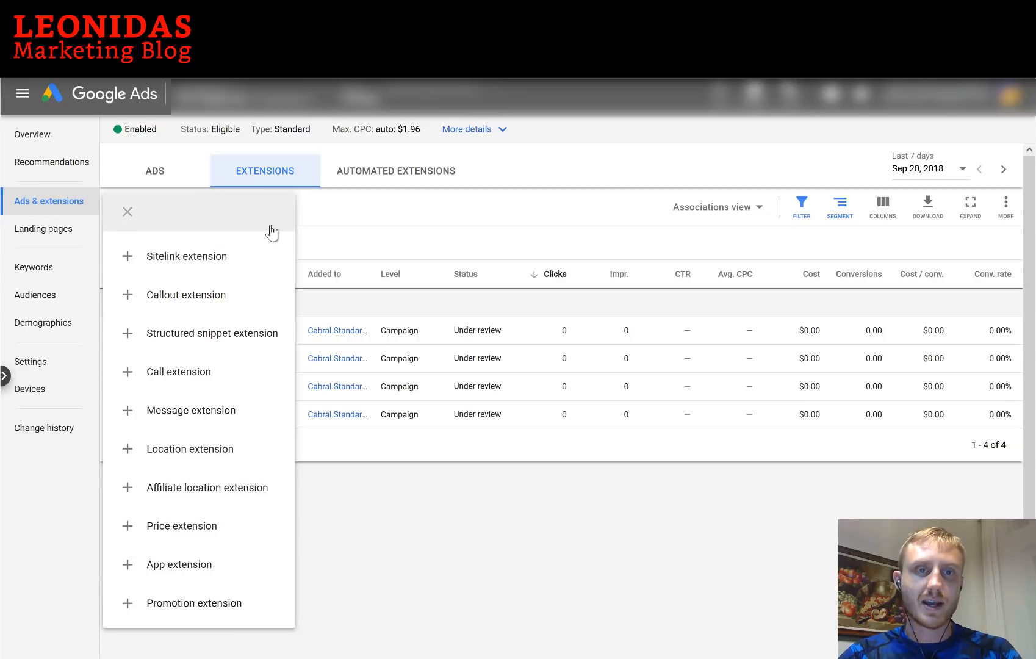
{"action": "left_click", "coordinate": [316, 218]}
{"action": "left_click", "coordinate": [118, 210]}
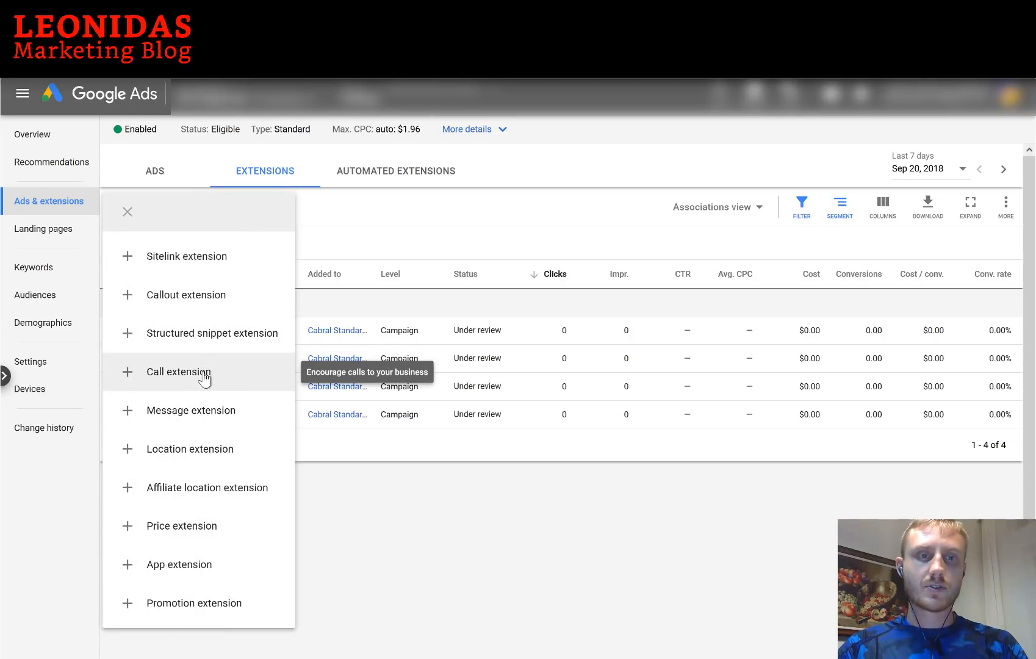
{"action": "left_click", "coordinate": [204, 374]}
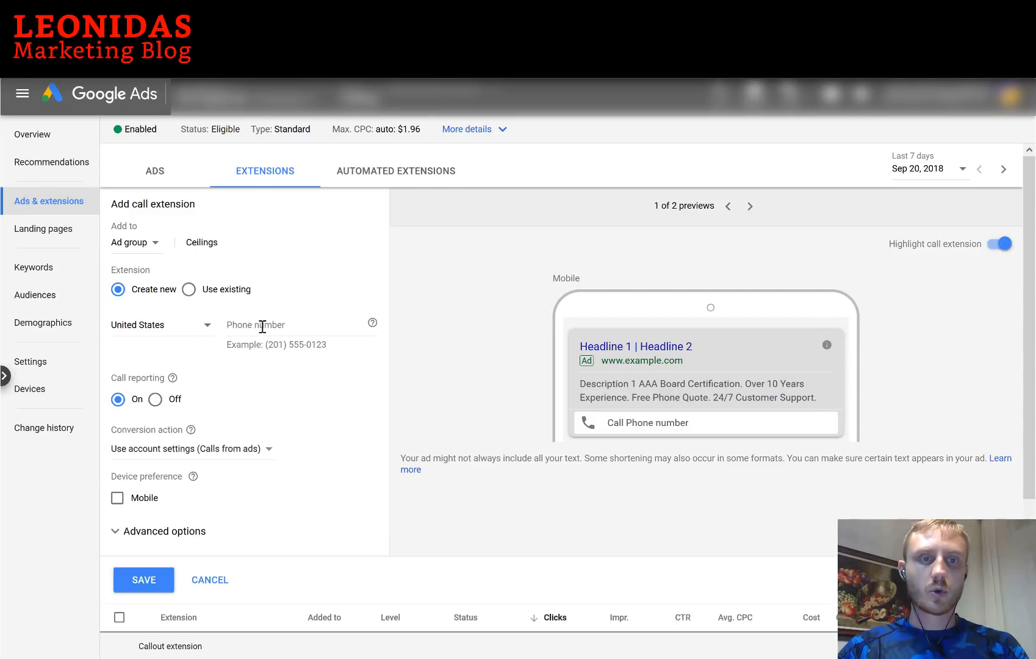
{"action": "left_click", "coordinate": [189, 290]}
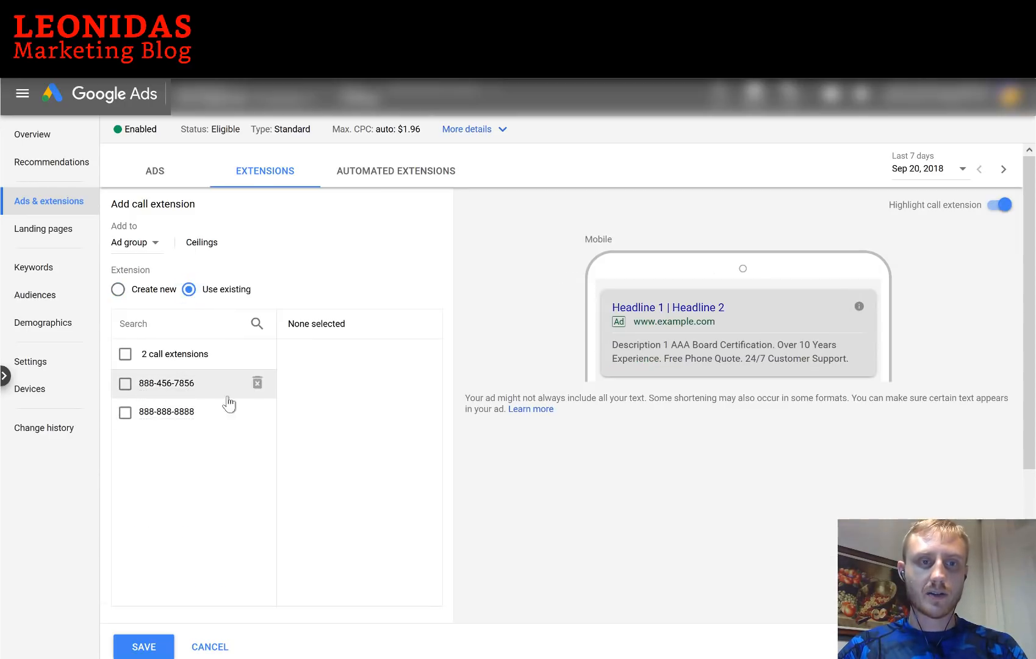
{"action": "left_click", "coordinate": [257, 383]}
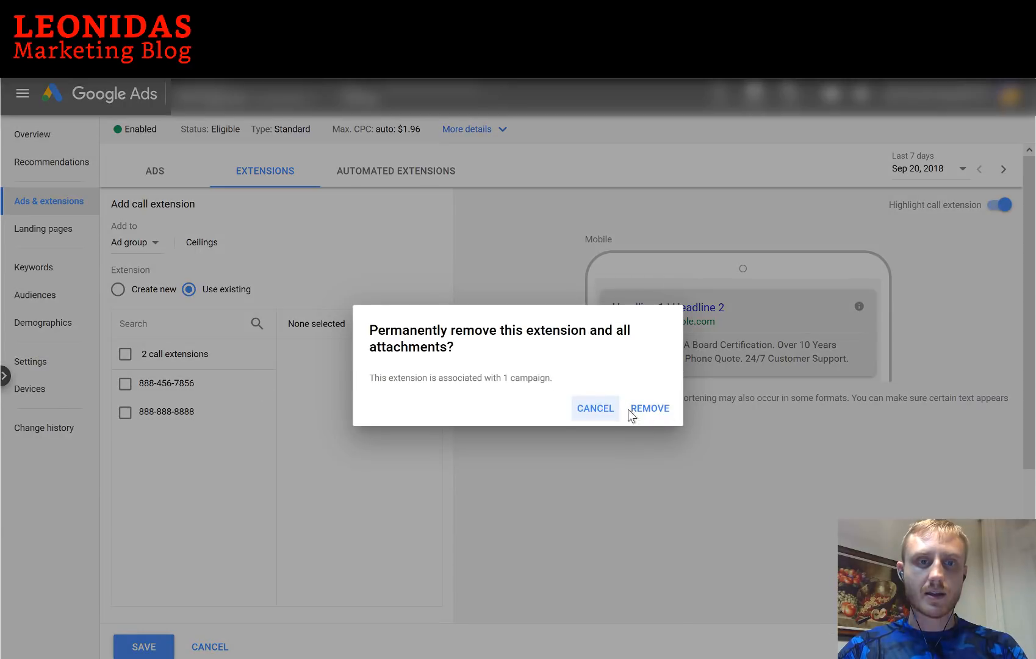
{"action": "left_click", "coordinate": [647, 409]}
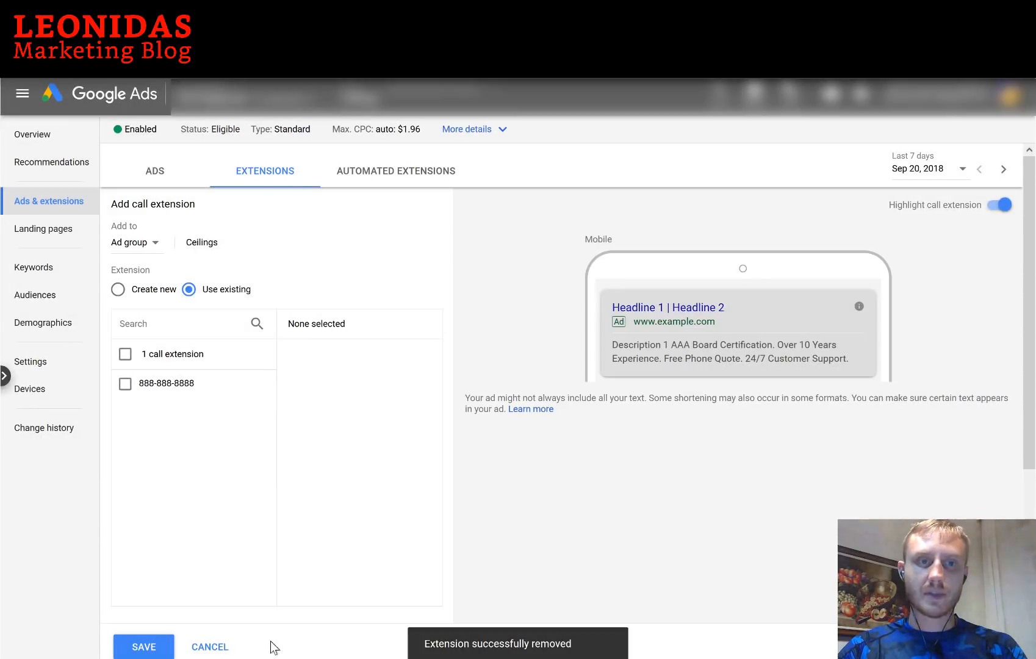
{"action": "left_click", "coordinate": [207, 646]}
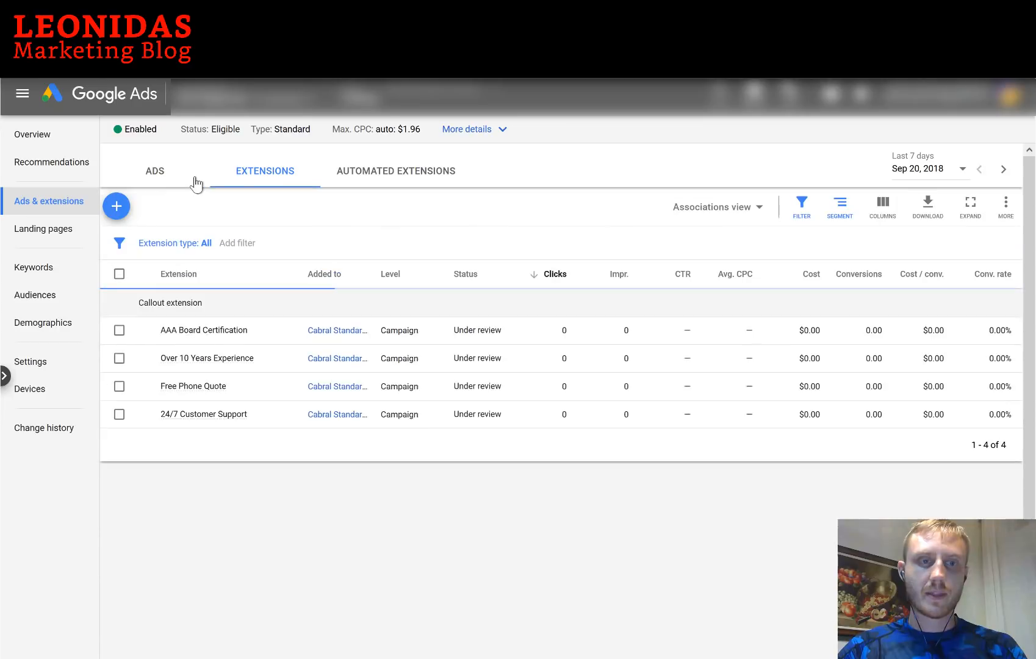
{"action": "left_click", "coordinate": [125, 212]}
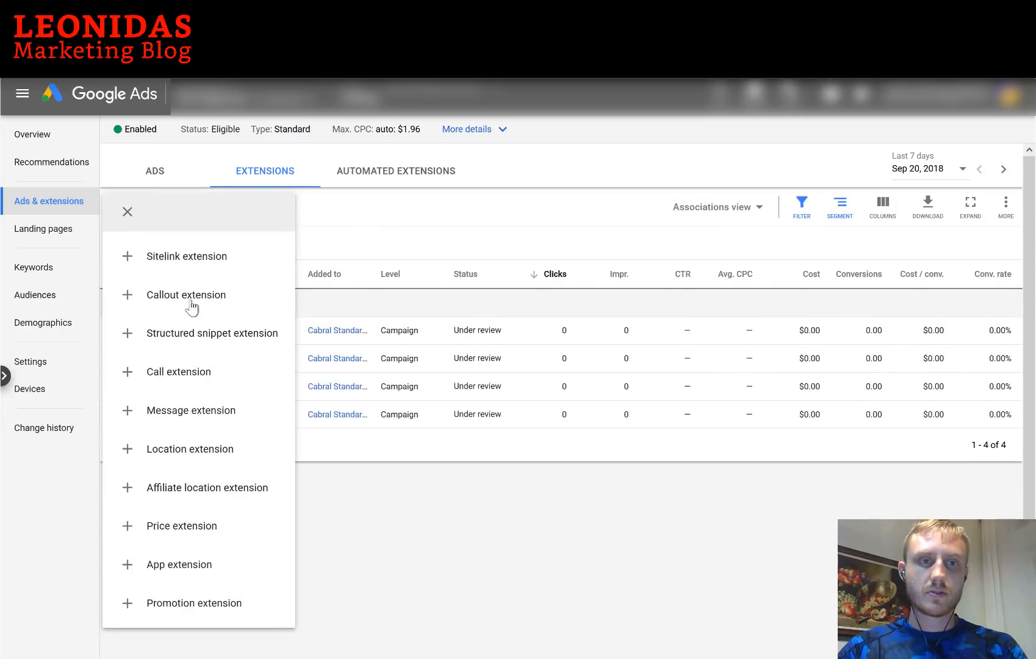
{"action": "left_click", "coordinate": [204, 373]}
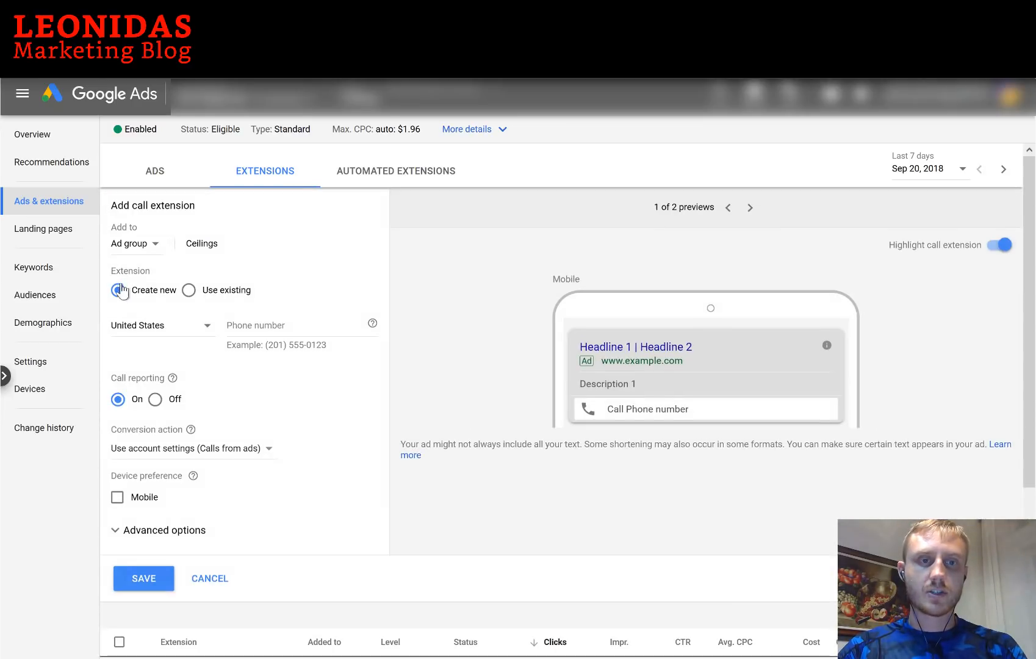
{"action": "left_click", "coordinate": [240, 325]}
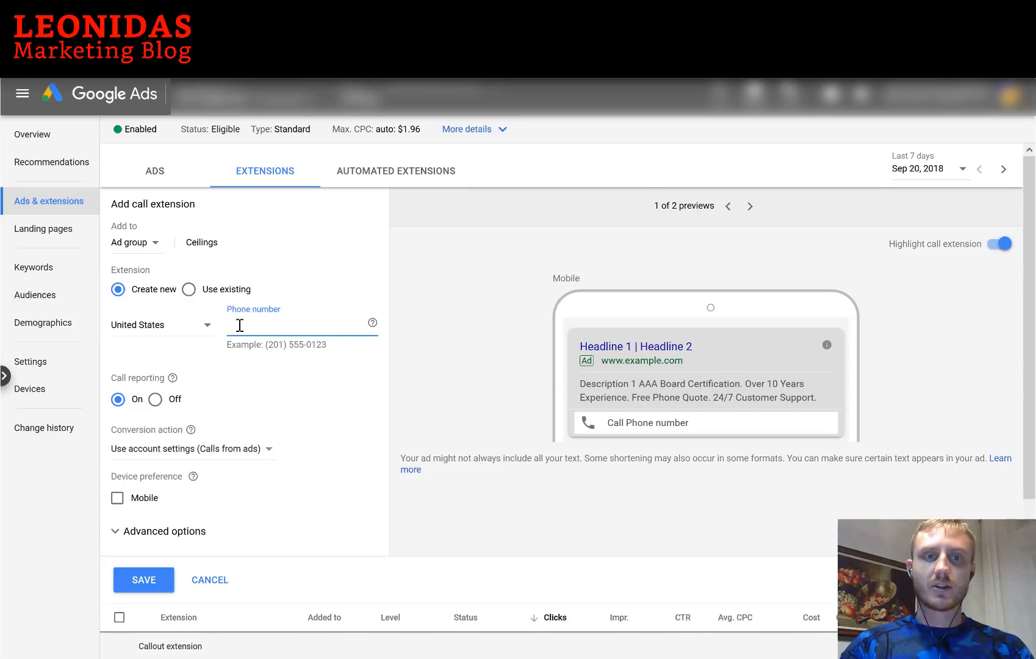
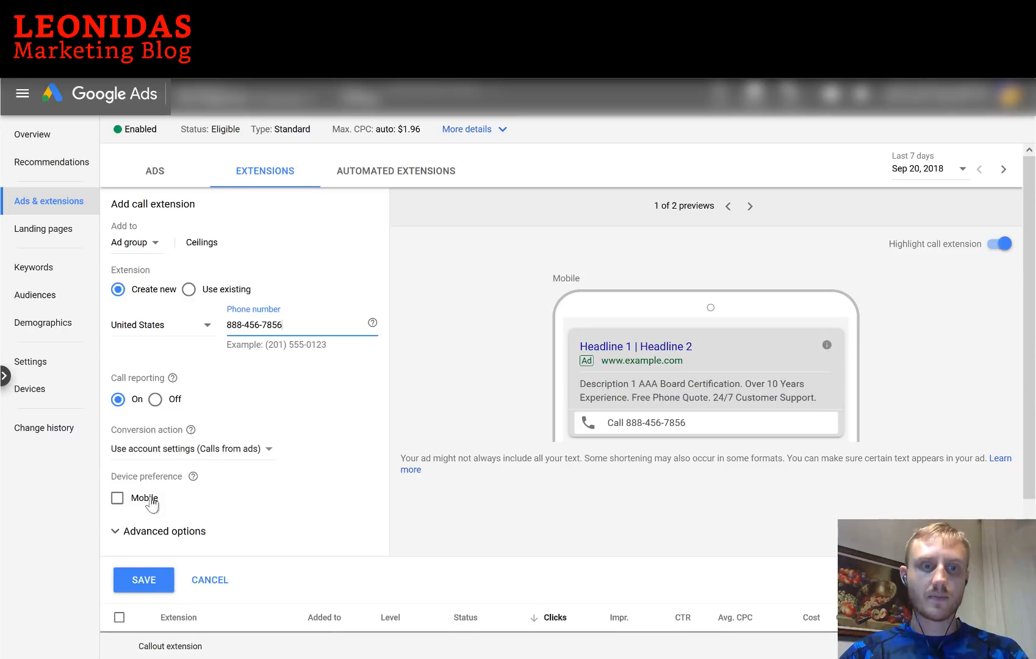
{"action": "left_click", "coordinate": [134, 535]}
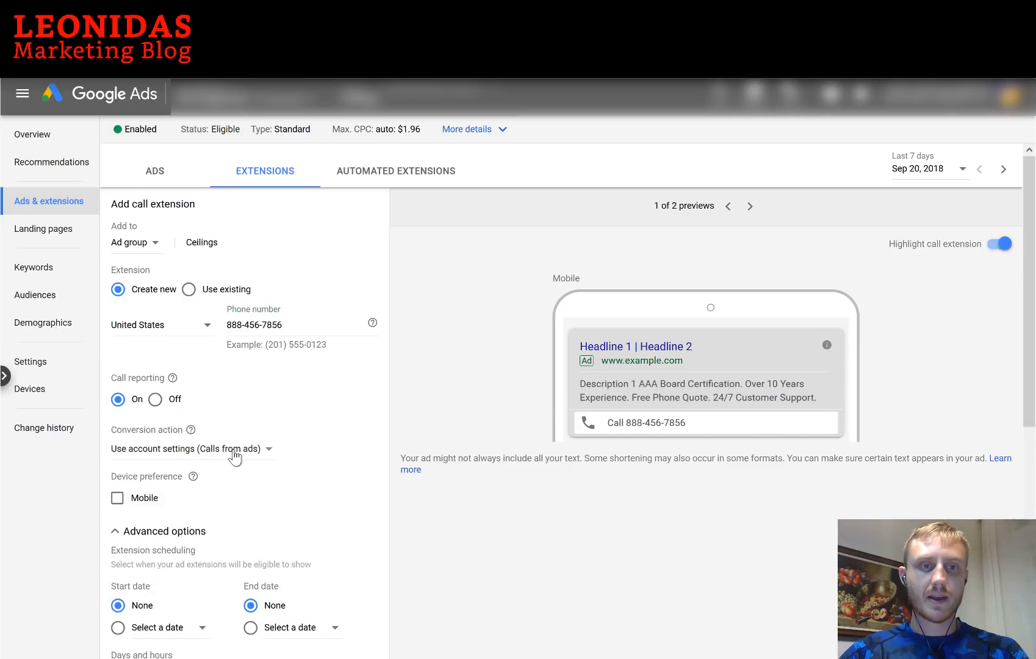
{"action": "scroll", "coordinate": [235, 439], "scroll_direction": "down", "scroll_amount": 1}
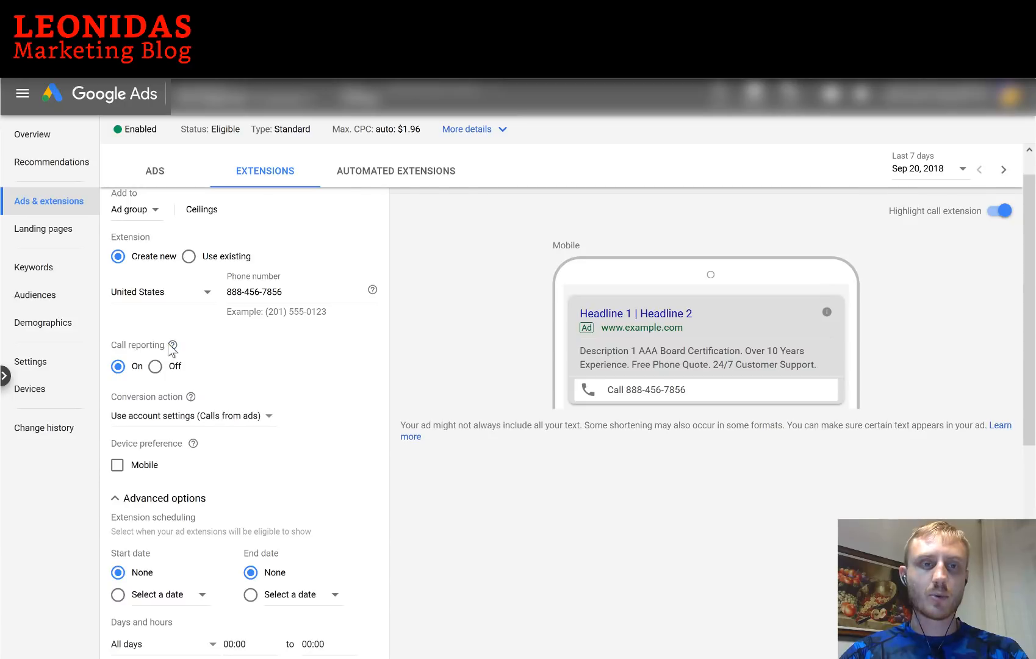
{"action": "left_click", "coordinate": [237, 421]}
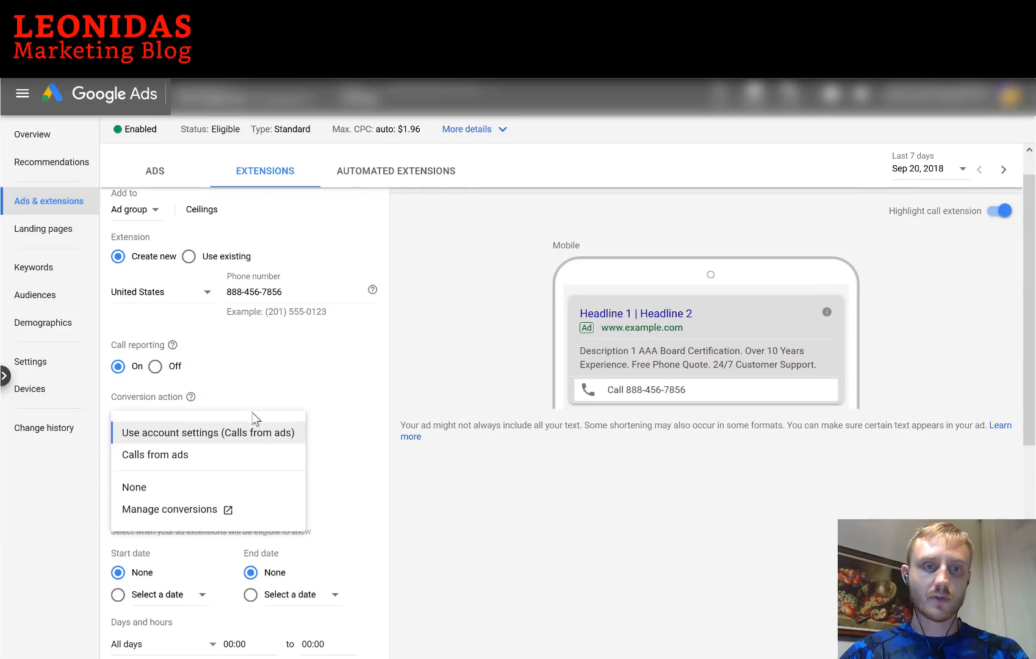
{"action": "left_click", "coordinate": [390, 481]}
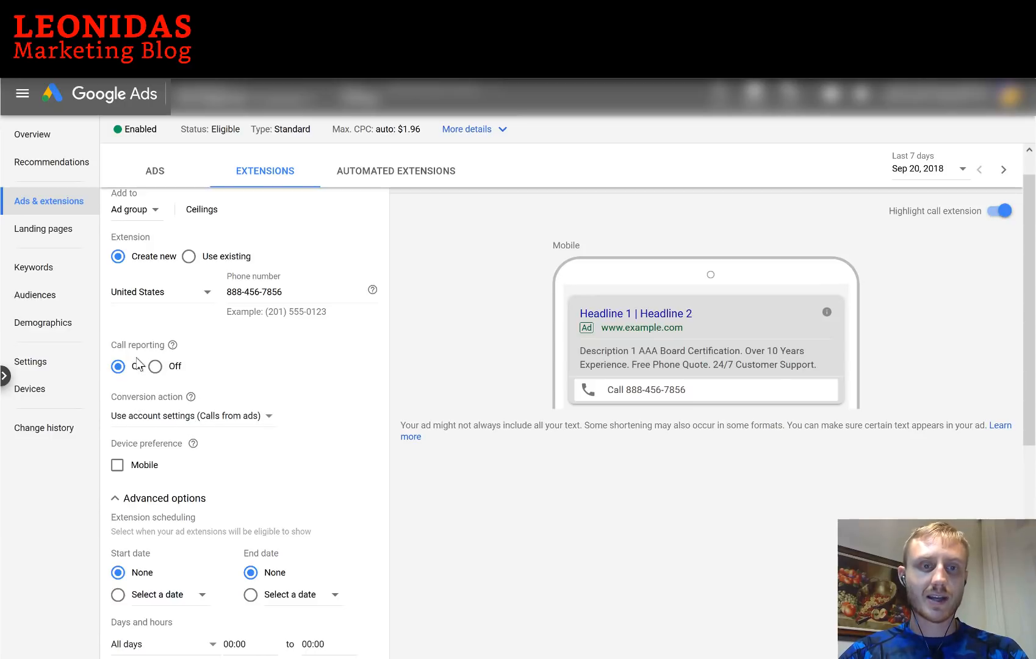
{"action": "scroll", "coordinate": [145, 375], "scroll_direction": "down", "scroll_amount": 3}
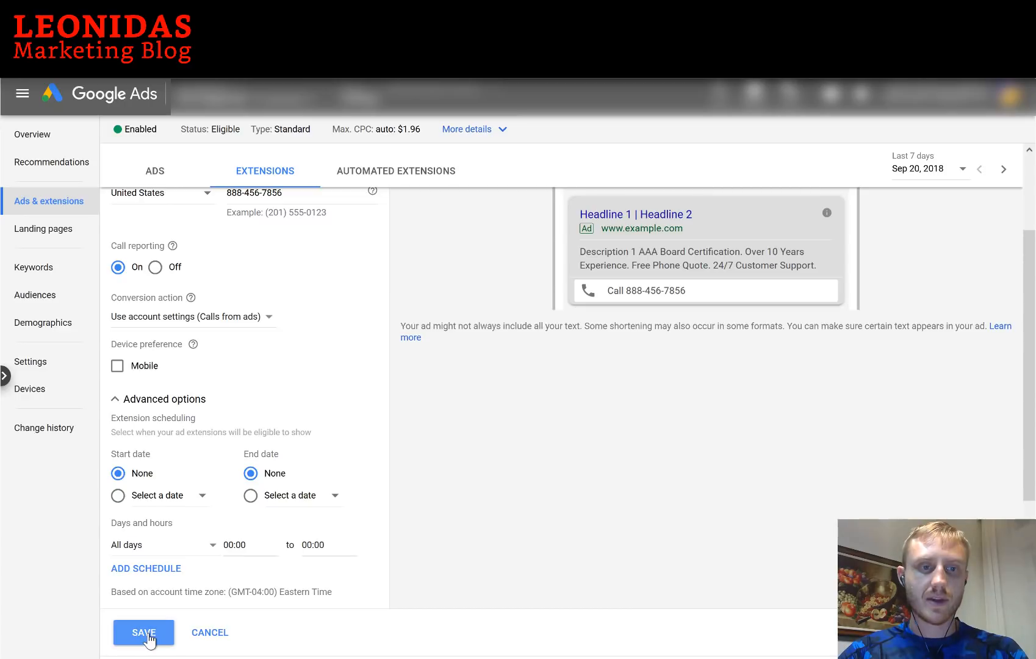
{"action": "left_click", "coordinate": [145, 633]}
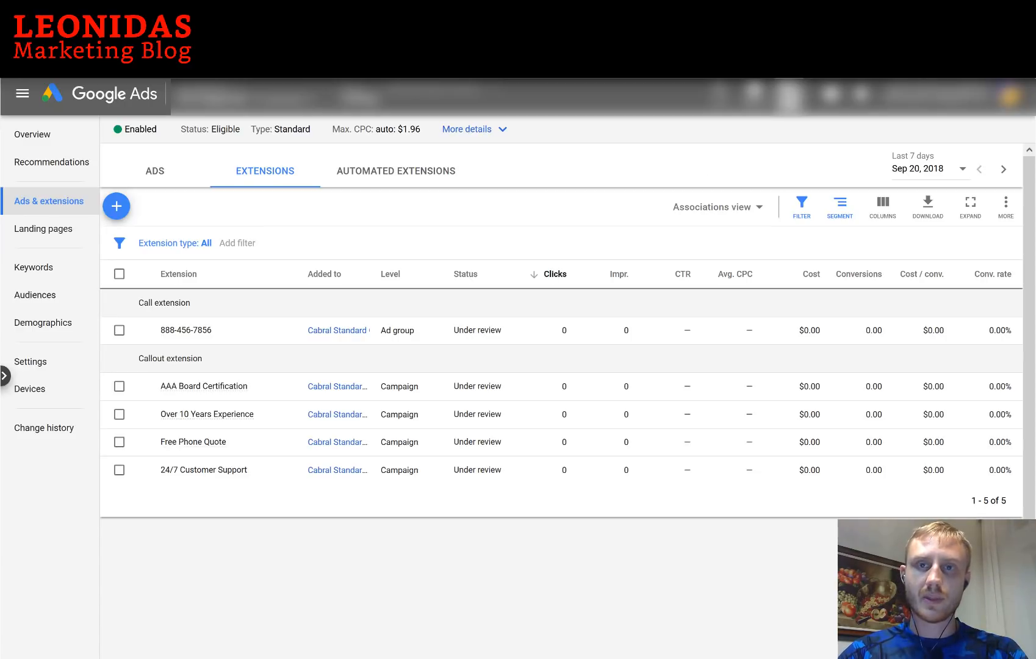
Open the Conversions page from Tools in a new browser tab and switch to it
{"action": "left_click", "coordinate": [788, 95]}
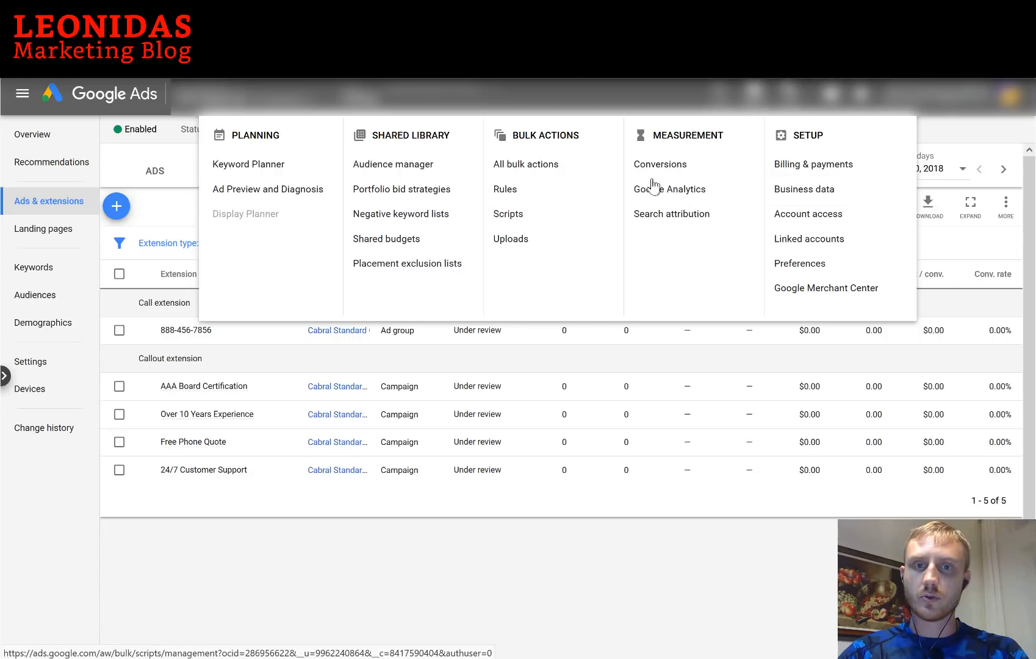
{"action": "right_click", "coordinate": [658, 172]}
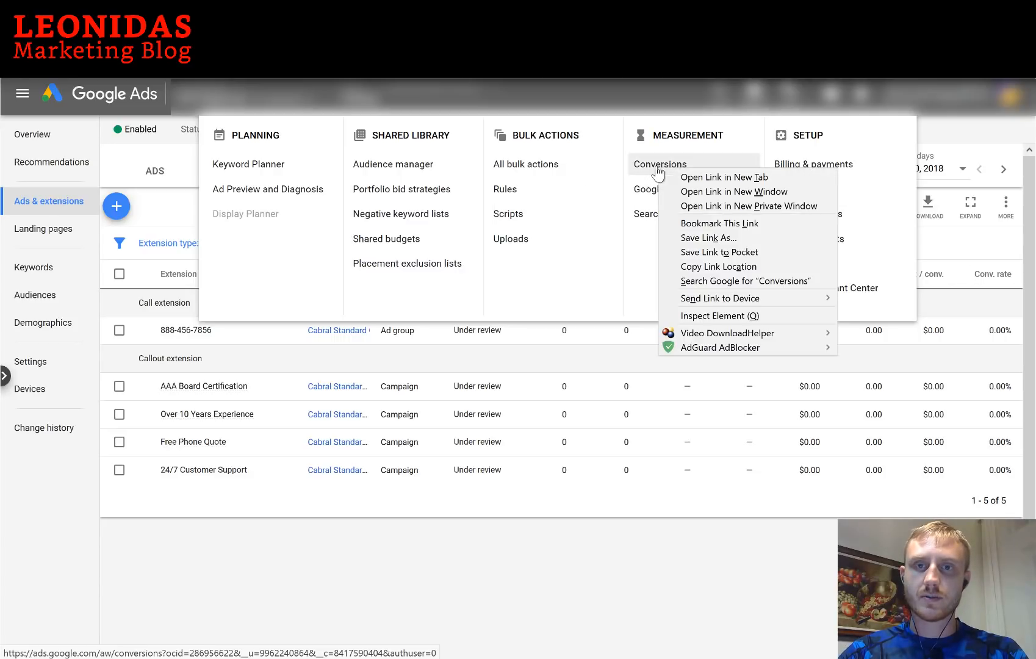
{"action": "left_click", "coordinate": [693, 176]}
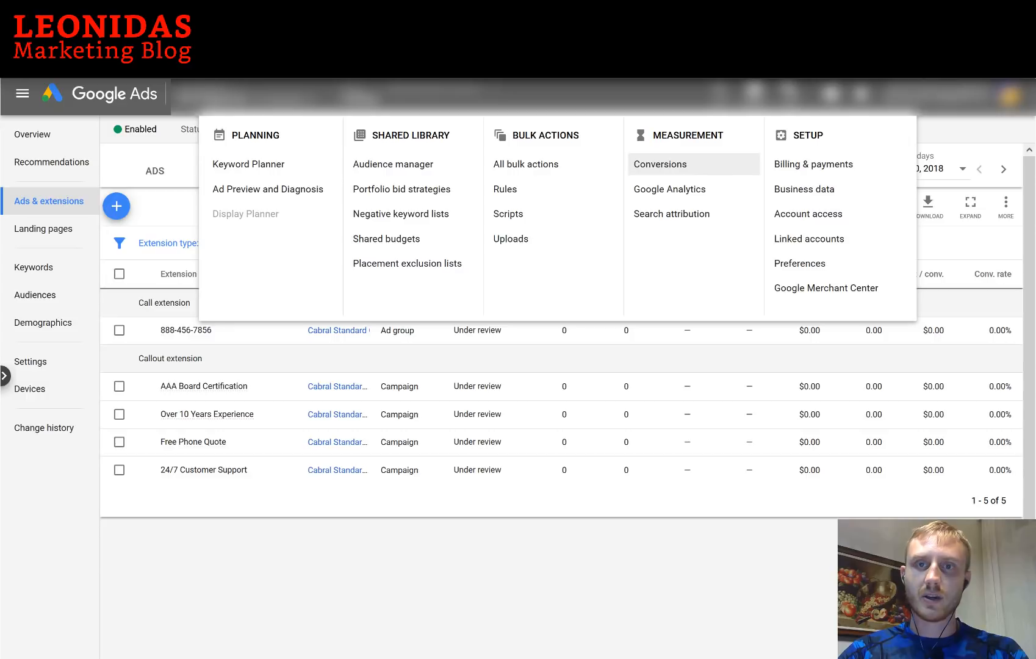
{"action": "left_click", "coordinate": [244, 10]}
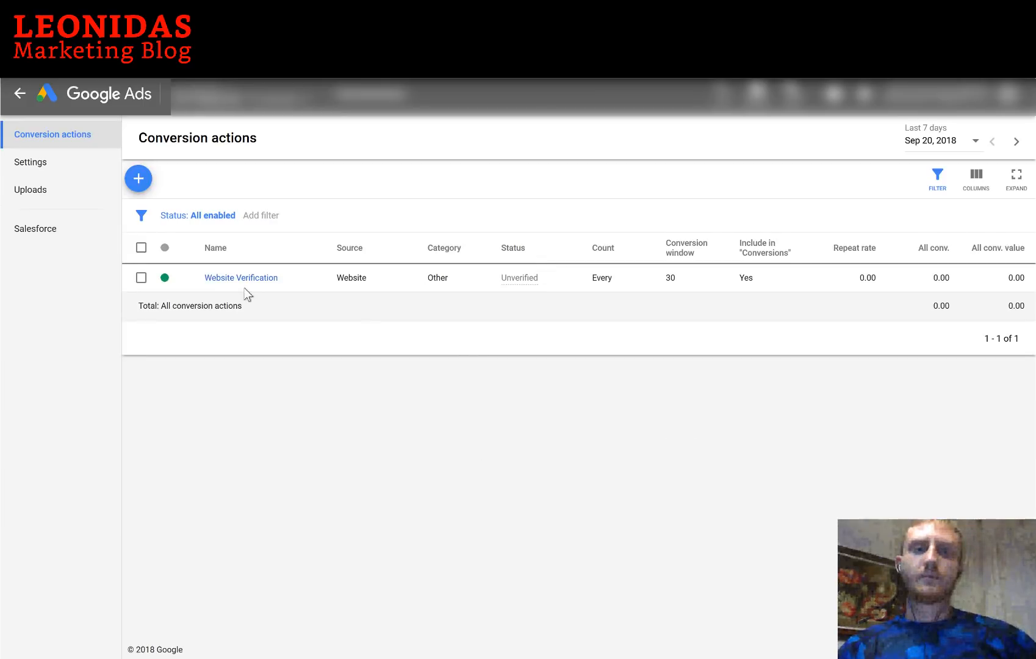
Start a phone-call conversion action tracking calls from call extensions and call-only ads
{"action": "left_click", "coordinate": [139, 179]}
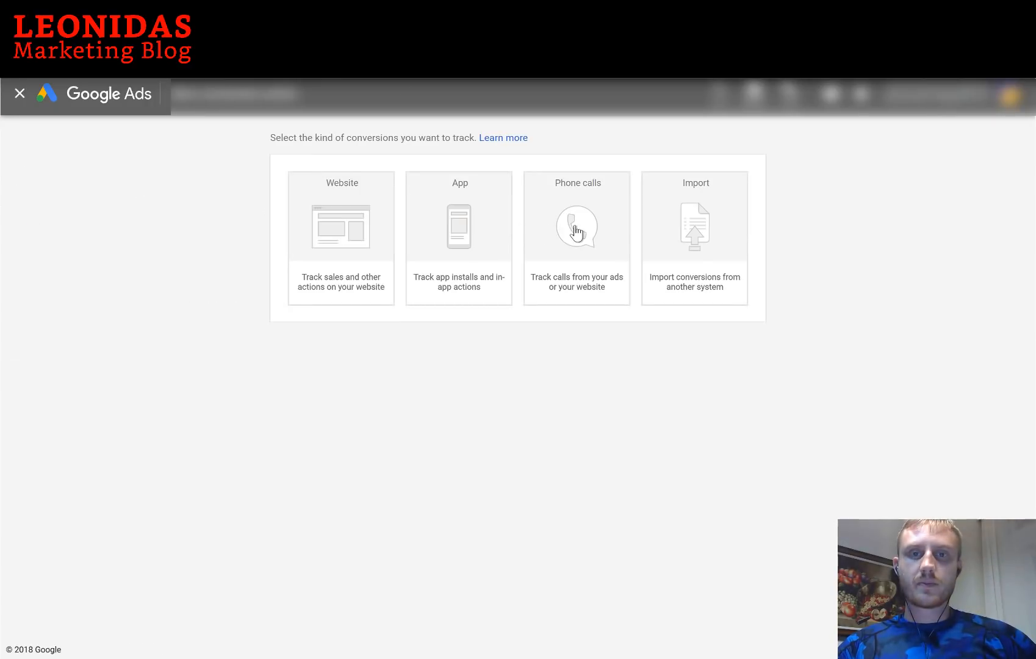
{"action": "left_click", "coordinate": [576, 232]}
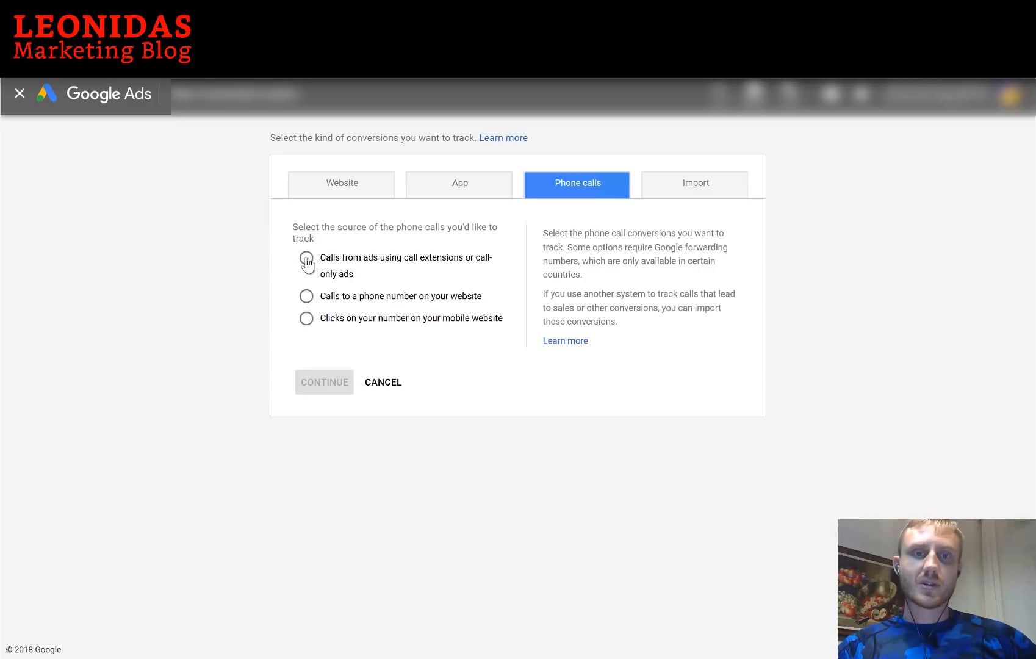
{"action": "left_click", "coordinate": [305, 258]}
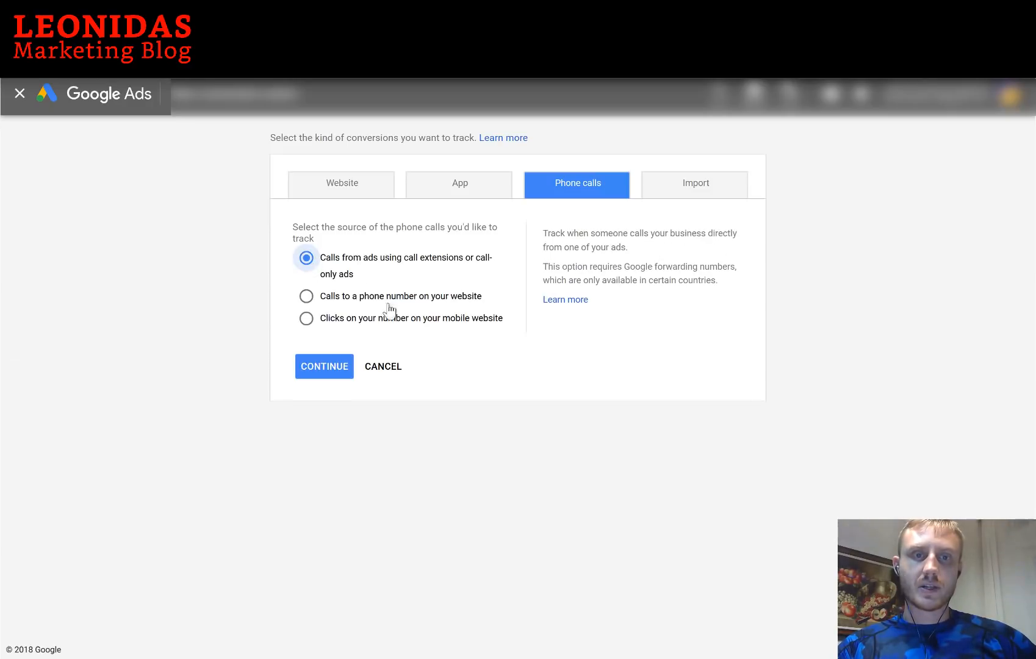
{"action": "left_click", "coordinate": [340, 366]}
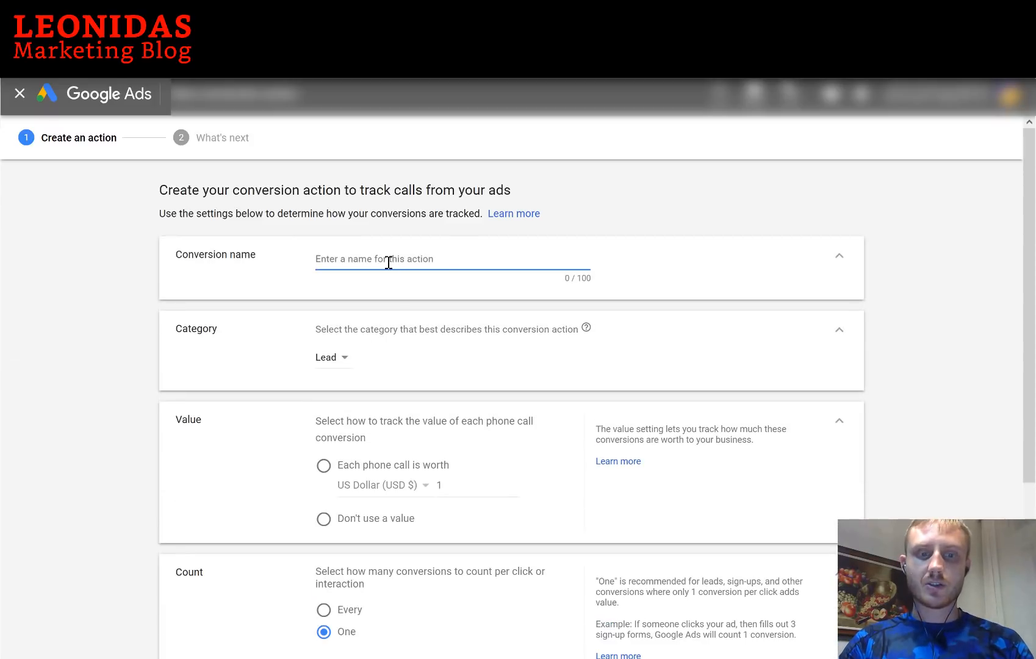
Name the conversion '$100 - 600s / 10 min' and value each call at 100 US dollars
{"action": "type", "text": "$100 - 600s / 10 min"}
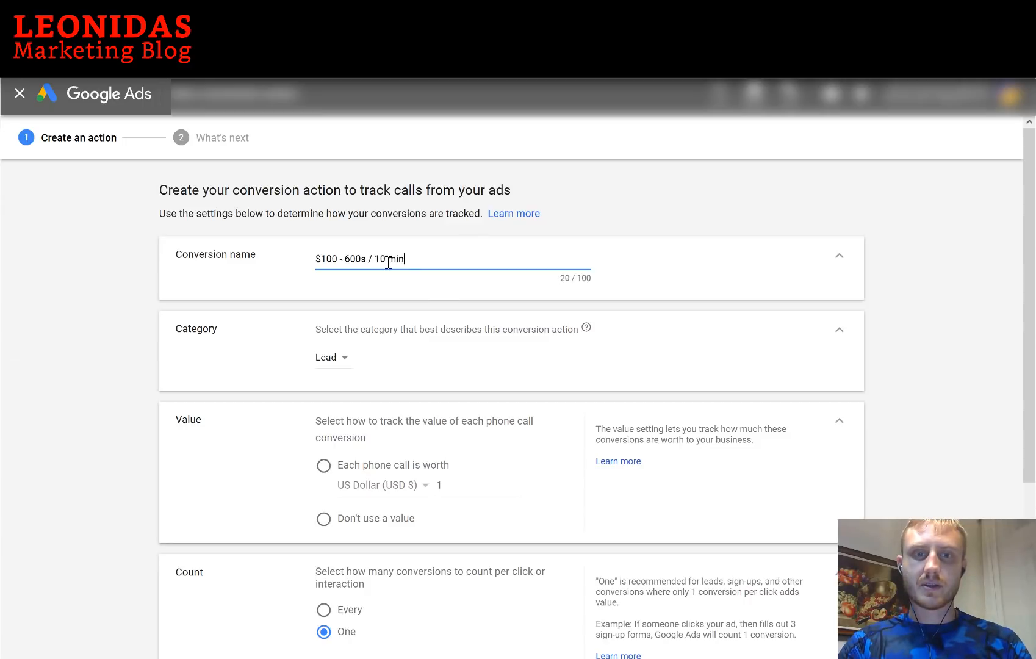
{"action": "scroll", "coordinate": [397, 278], "scroll_direction": "down", "scroll_amount": 1}
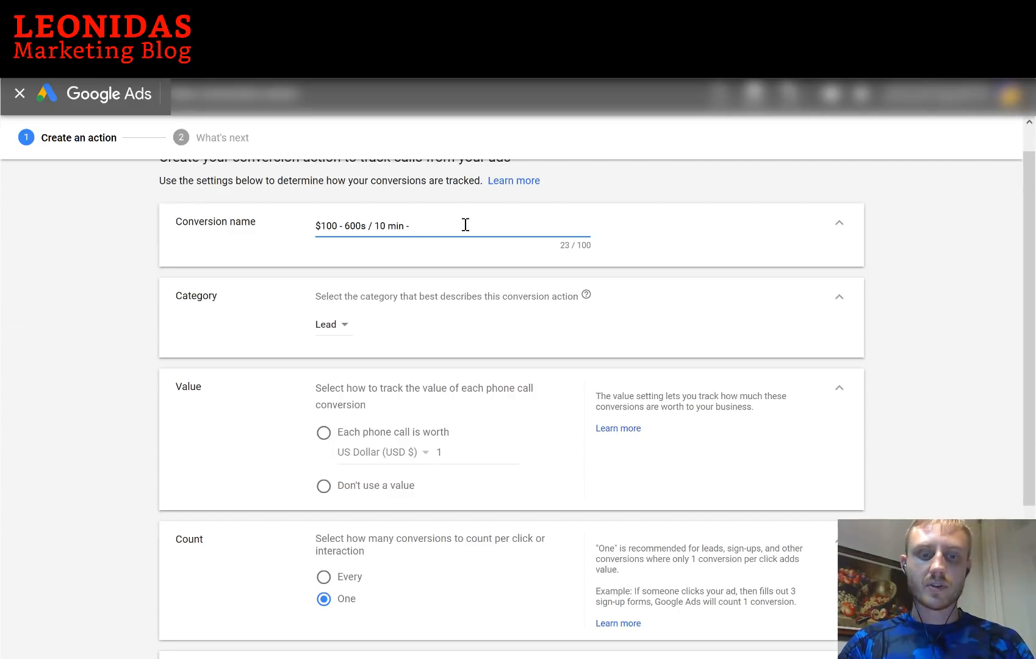
{"action": "type", "text": "Divo"}
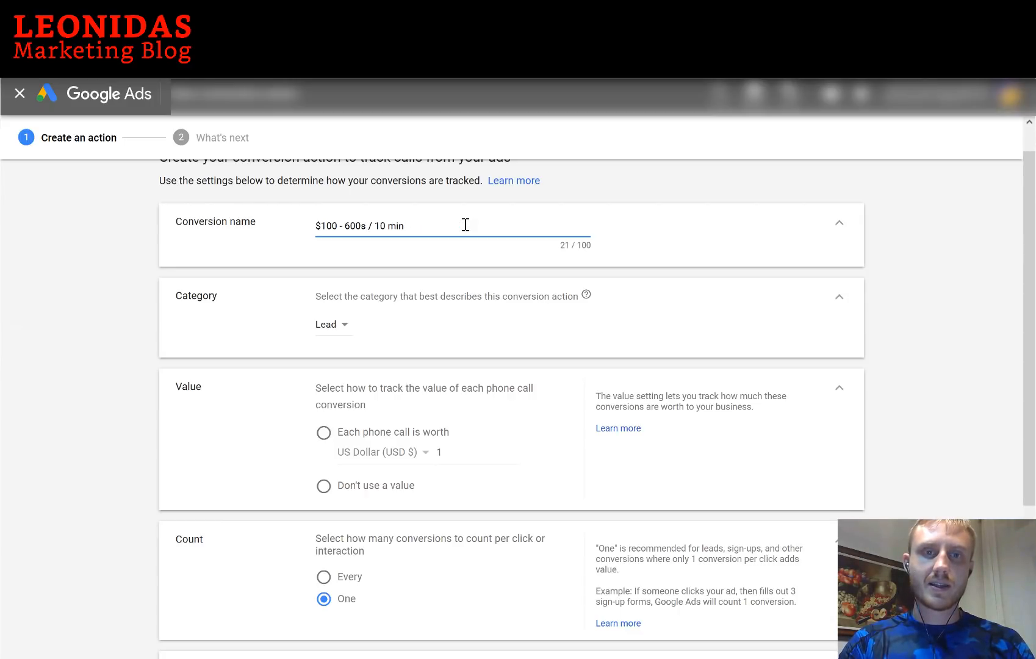
{"action": "left_click", "coordinate": [324, 433]}
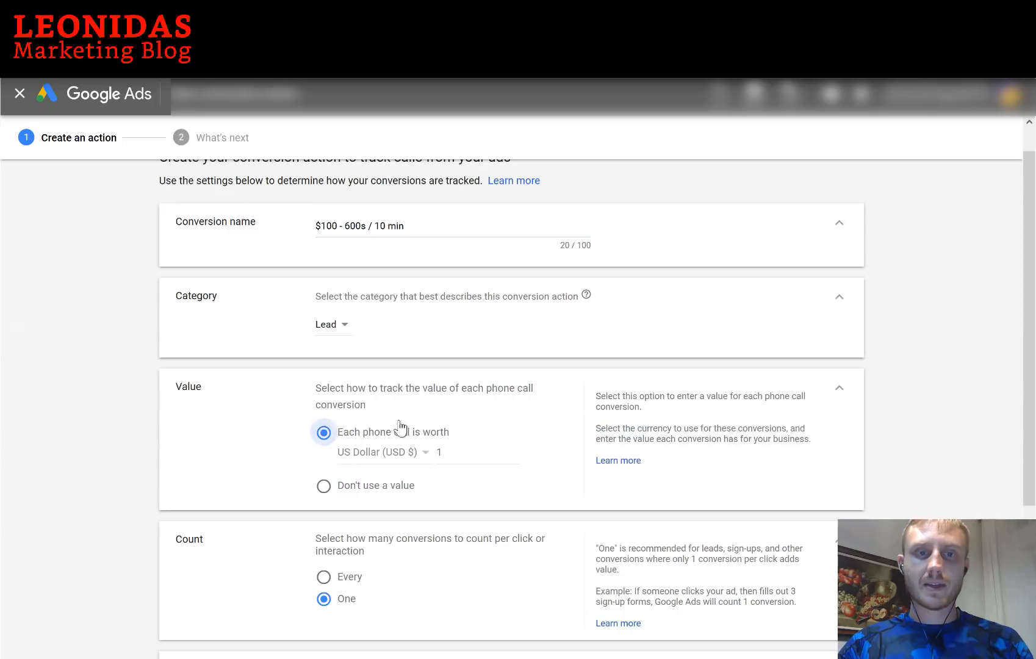
{"action": "left_click", "coordinate": [483, 452]}
{"action": "type", "text": "100"}
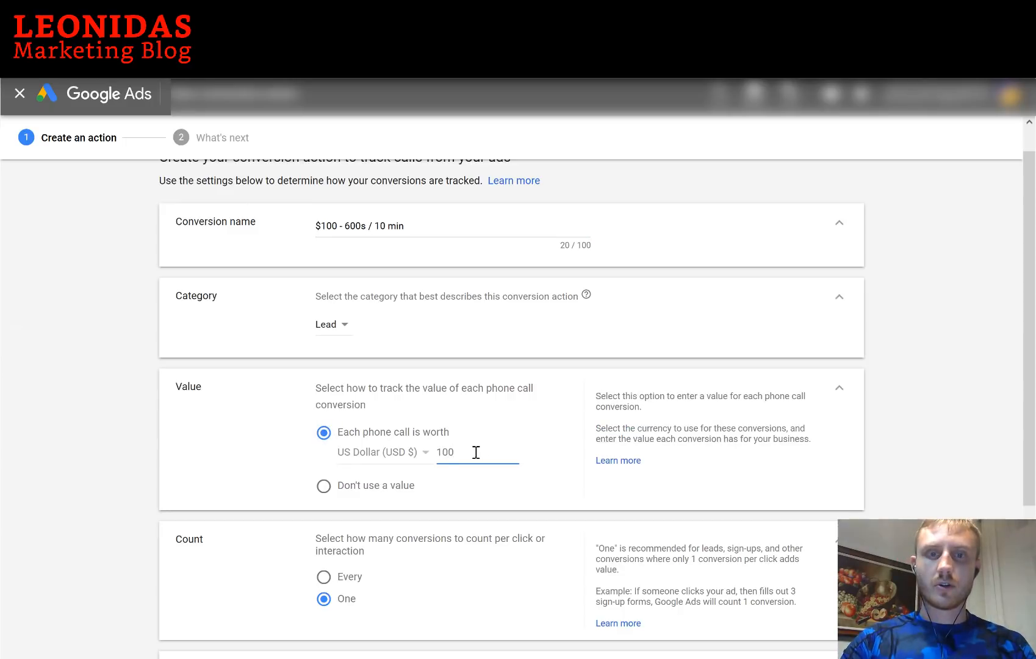
{"action": "left_click", "coordinate": [396, 452]}
{"action": "scroll", "coordinate": [551, 233], "scroll_direction": "down", "scroll_amount": 1}
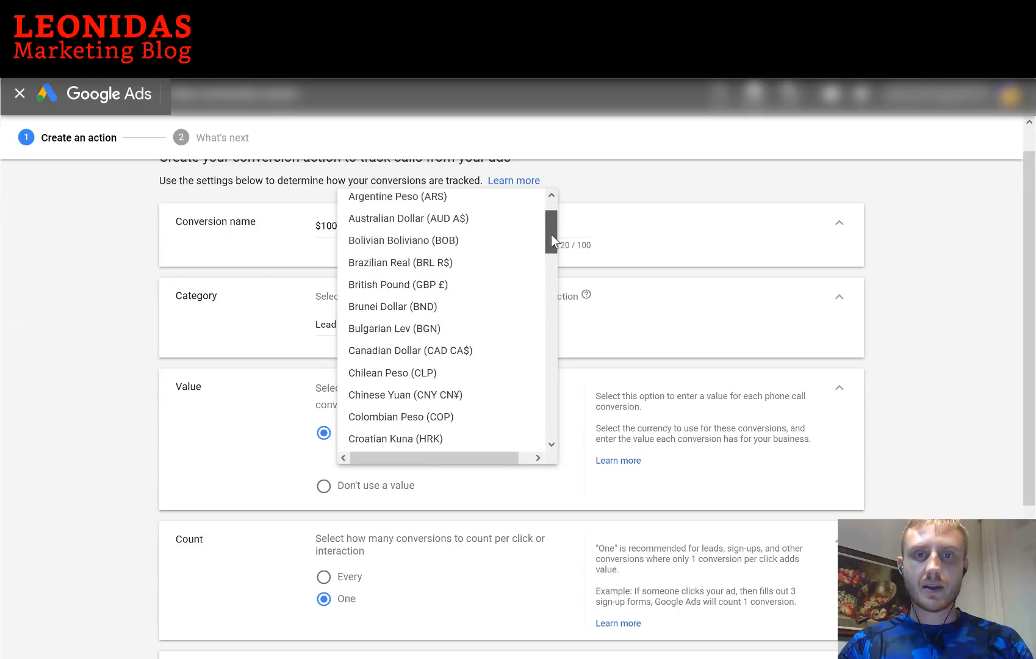
{"action": "scroll", "coordinate": [551, 234], "scroll_direction": "down", "scroll_amount": 2}
{"action": "left_click", "coordinate": [278, 433]}
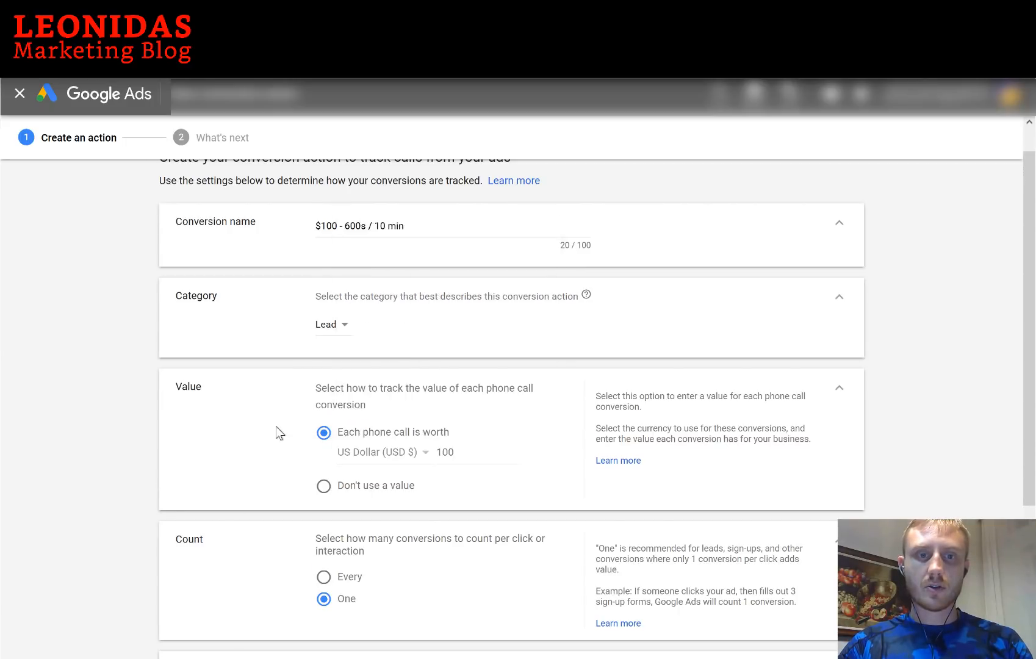
Set the minimum call length to 600 seconds and create the conversion action
{"action": "scroll", "coordinate": [253, 434], "scroll_direction": "down", "scroll_amount": 3}
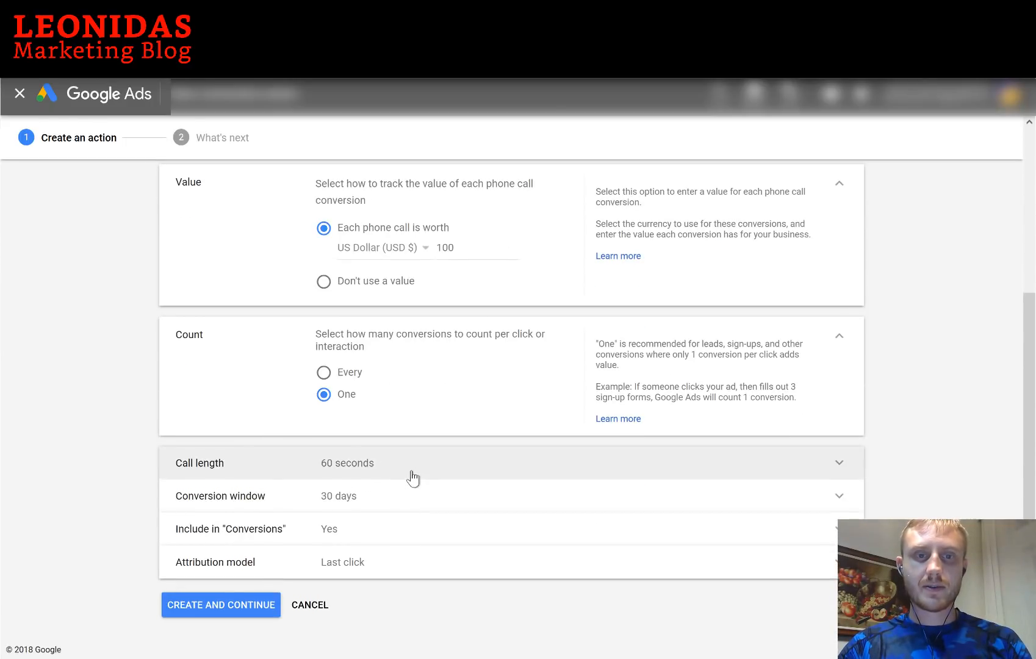
{"action": "left_click", "coordinate": [413, 479]}
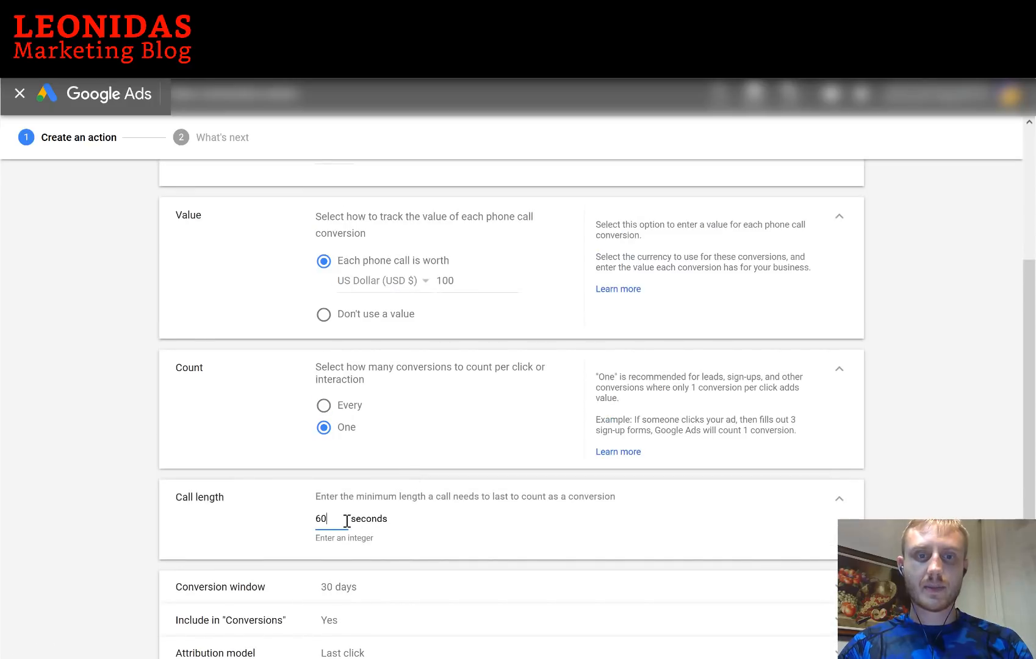
{"action": "type", "text": "0"}
{"action": "scroll", "coordinate": [210, 509], "scroll_direction": "down", "scroll_amount": 2}
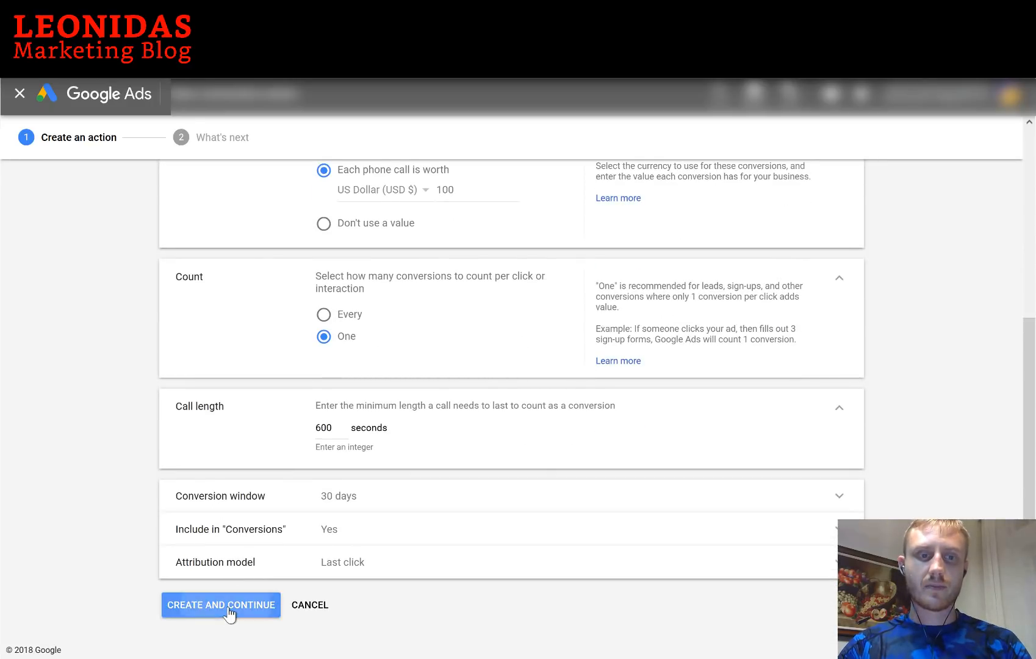
{"action": "left_click", "coordinate": [228, 612]}
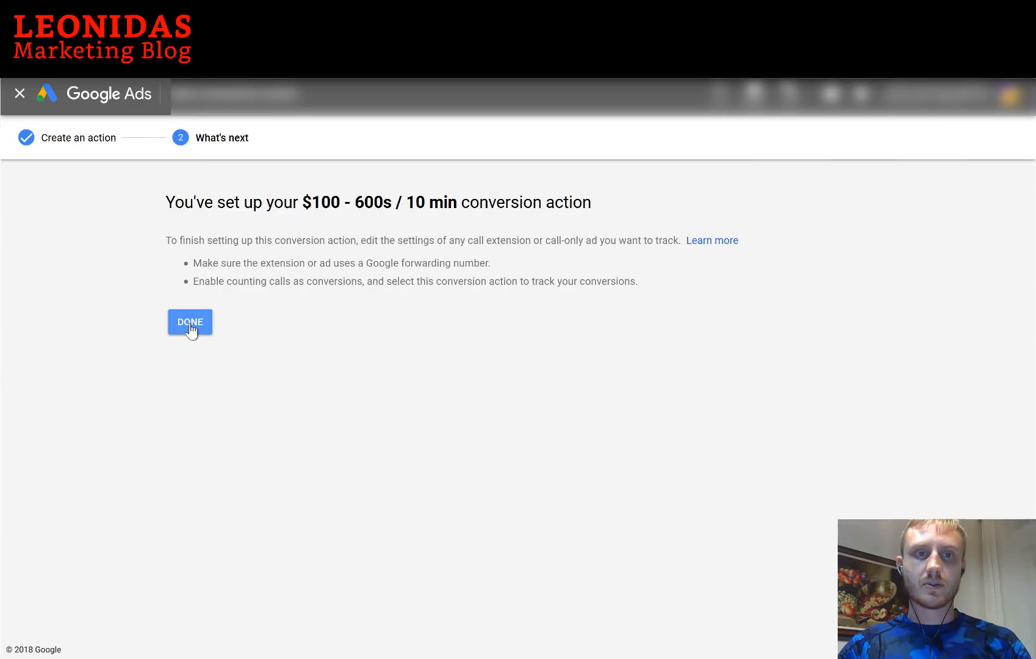
Close the conversion setup and go back to the campaign's extensions, with the call extension and four callouts under review
{"action": "left_click", "coordinate": [191, 322]}
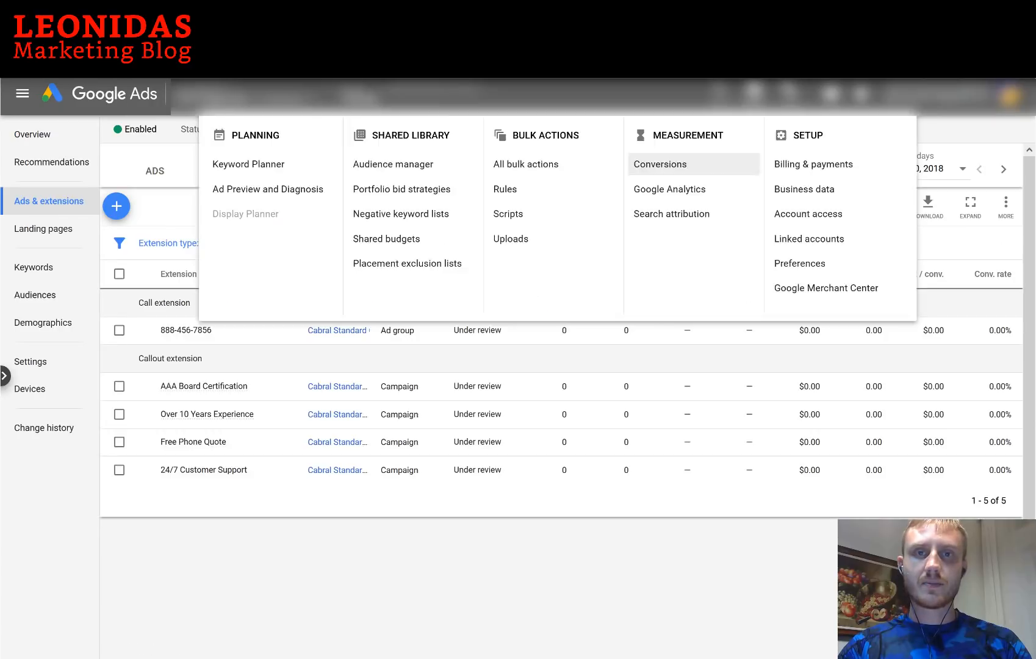
{"action": "left_click", "coordinate": [490, 392]}
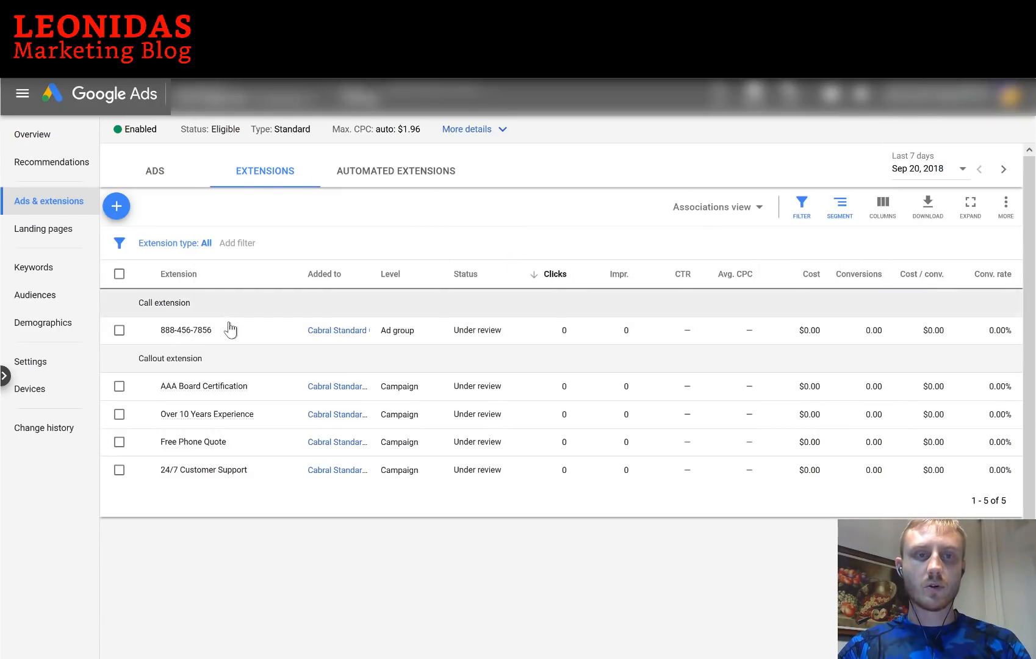
{"action": "mouse_move", "coordinate": [225, 331]}
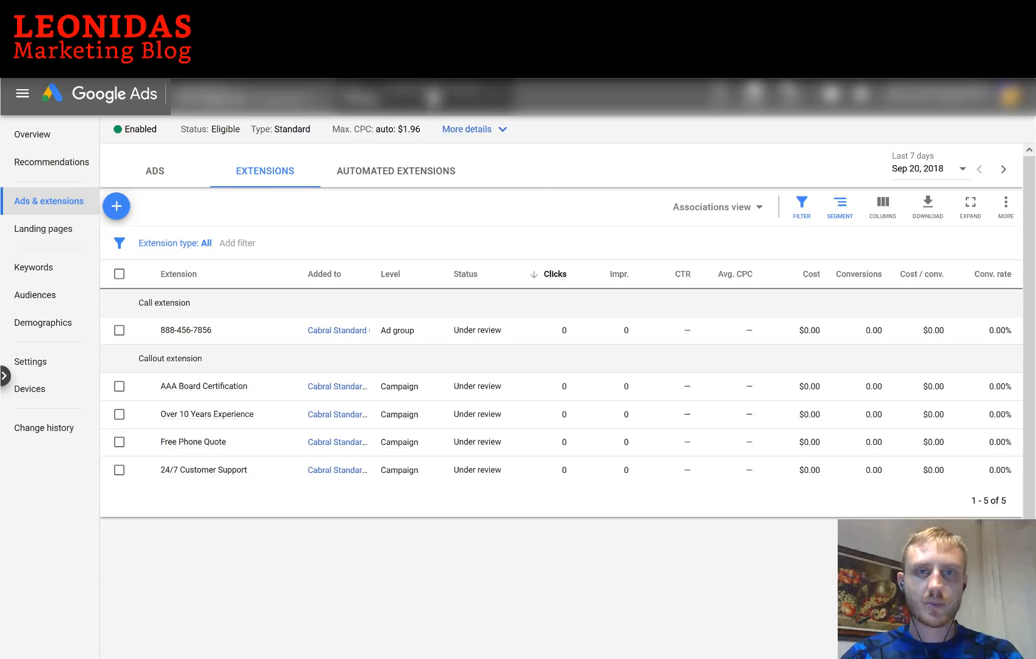
{"action": "mouse_move", "coordinate": [434, 98]}
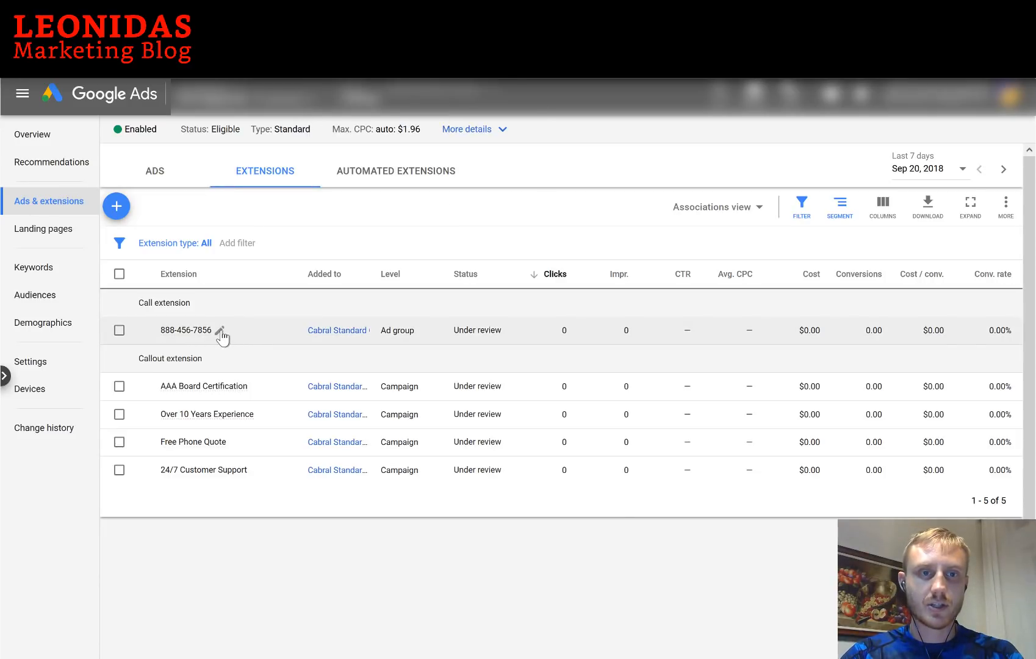
{"action": "left_click", "coordinate": [219, 331]}
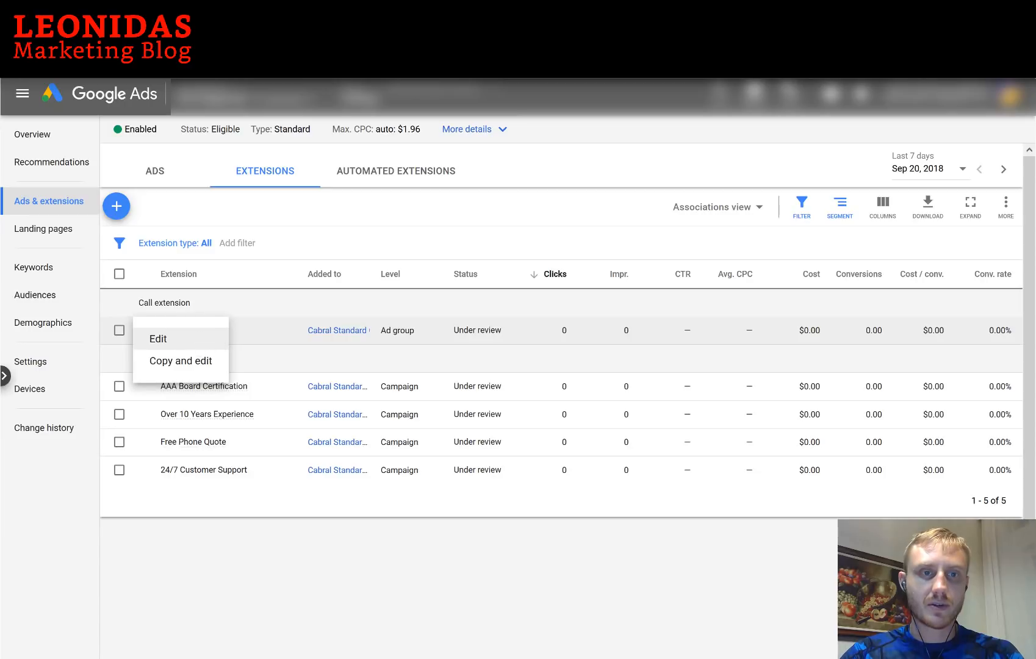
{"action": "key", "text": "F5"}
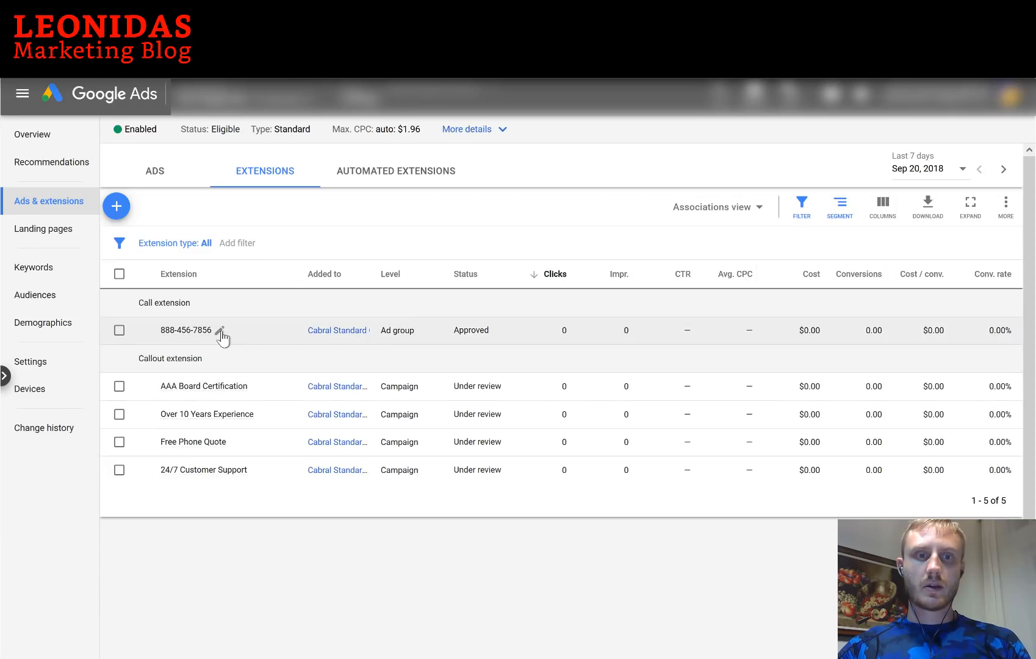
{"action": "left_click", "coordinate": [220, 332]}
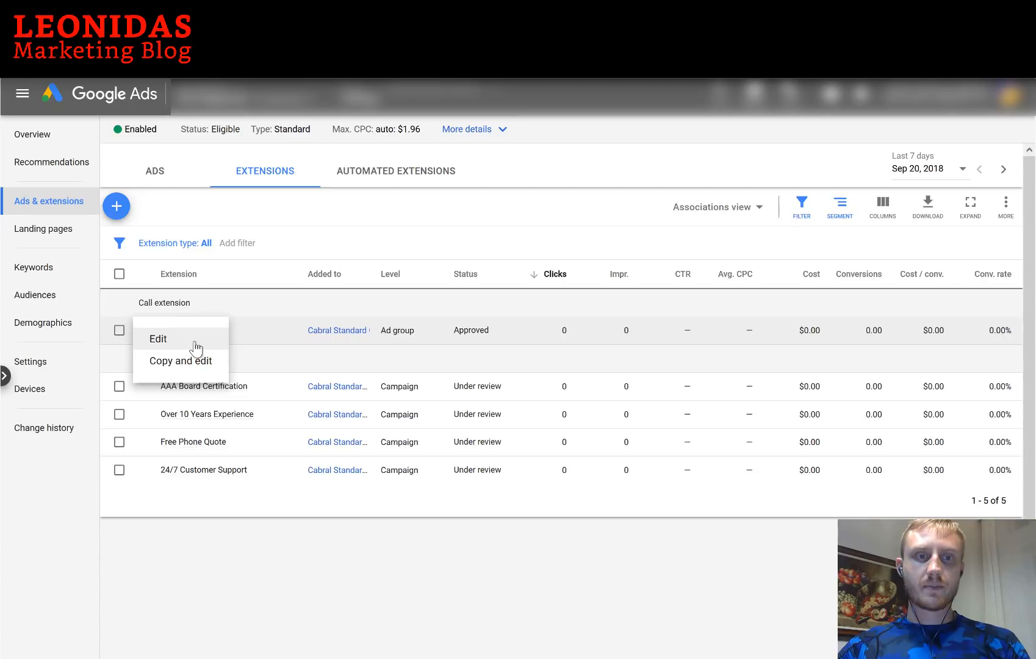
{"action": "left_click", "coordinate": [196, 342]}
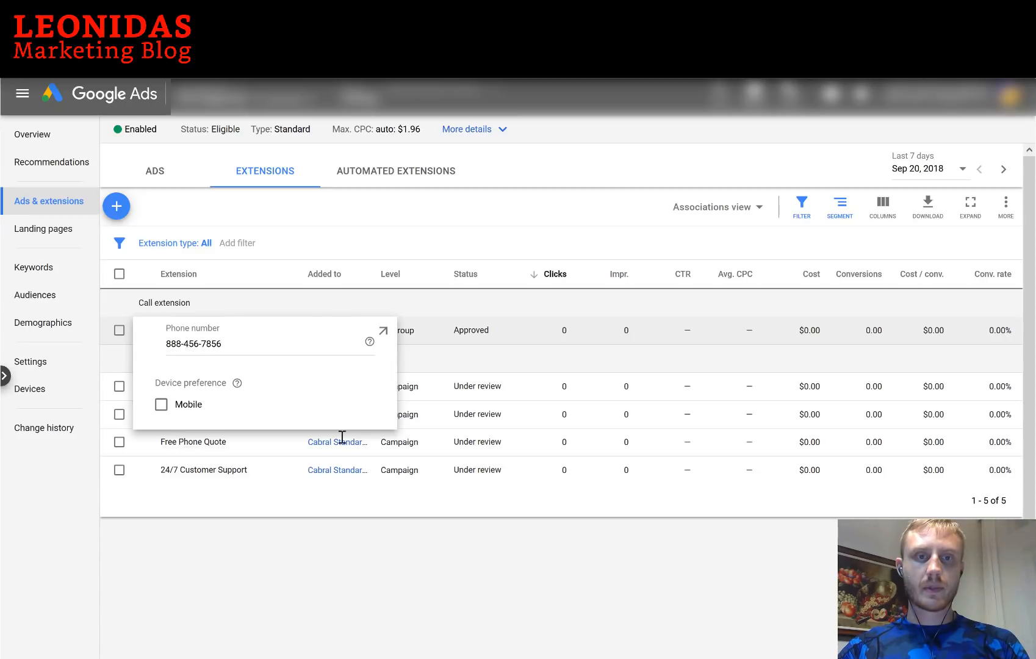
{"action": "left_click", "coordinate": [272, 343]}
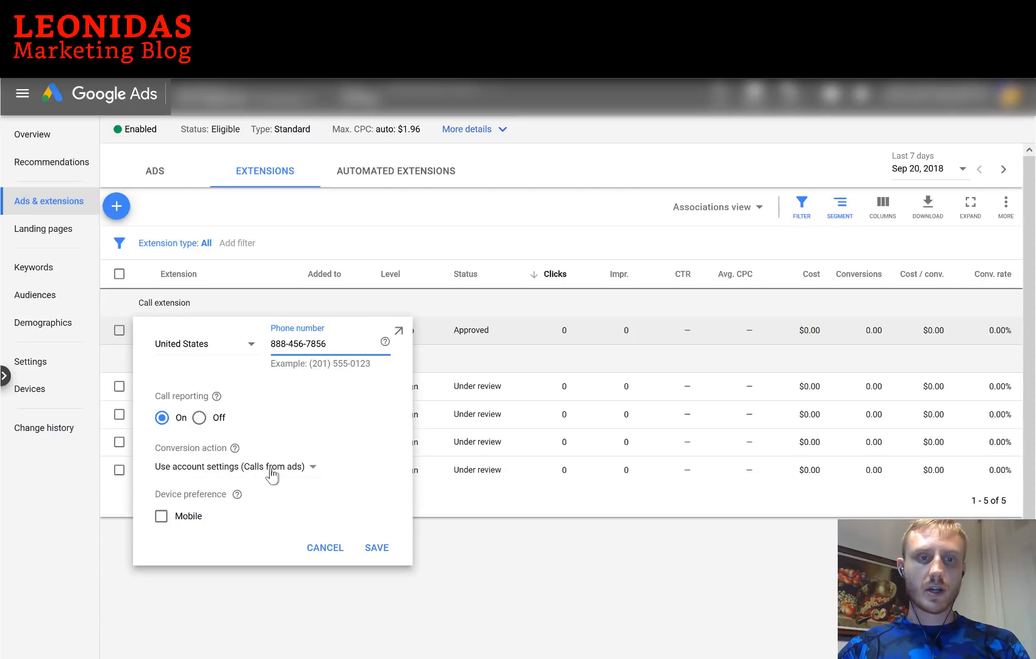
{"action": "left_click", "coordinate": [272, 475]}
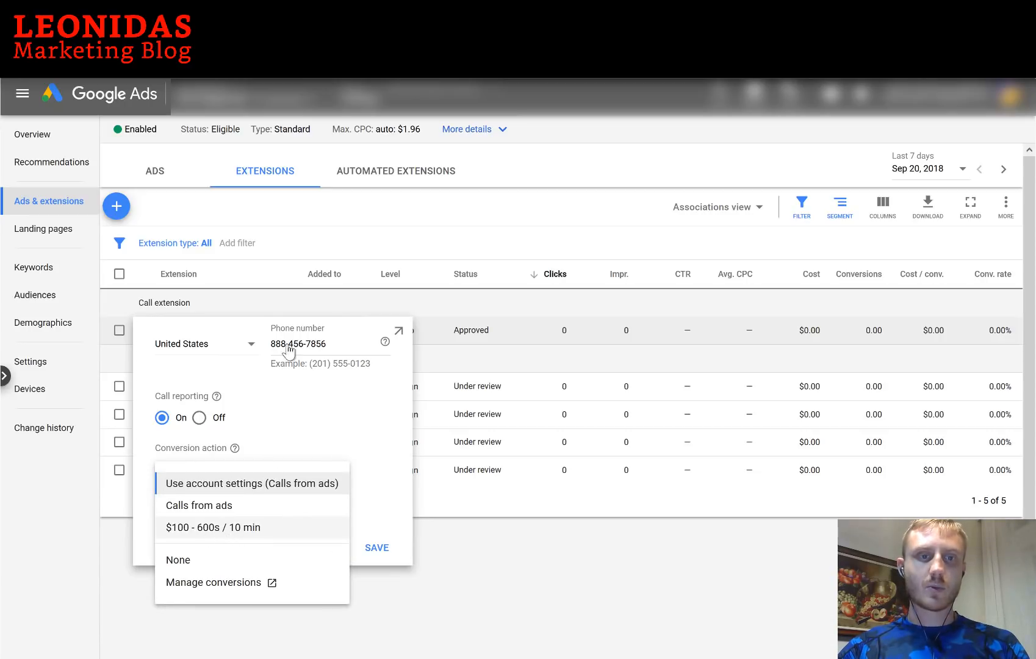
{"action": "left_click", "coordinate": [238, 528]}
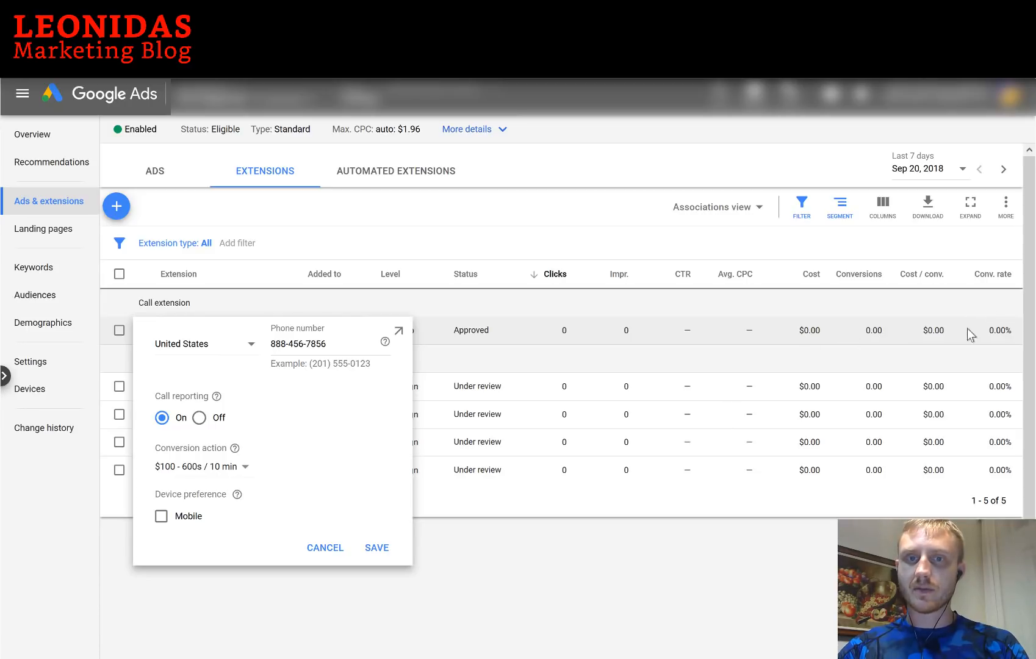
{"action": "left_click", "coordinate": [375, 552]}
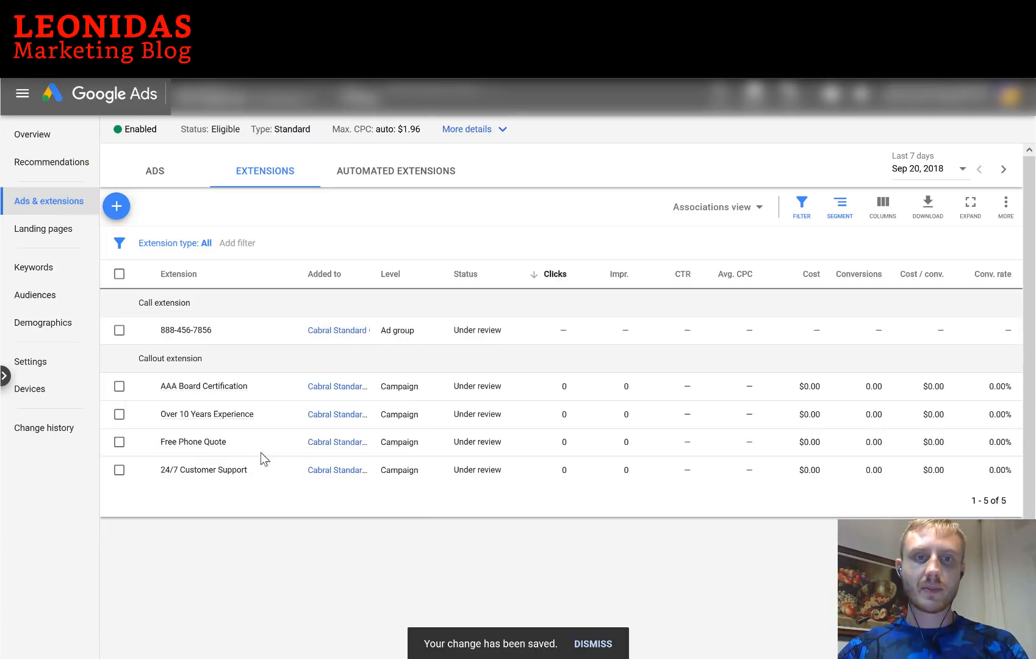
From the Ads list, set the Ceiling Installation call-only ad's conversion action to '$100 - 600s / 10 min' and save
{"action": "left_click", "coordinate": [154, 174]}
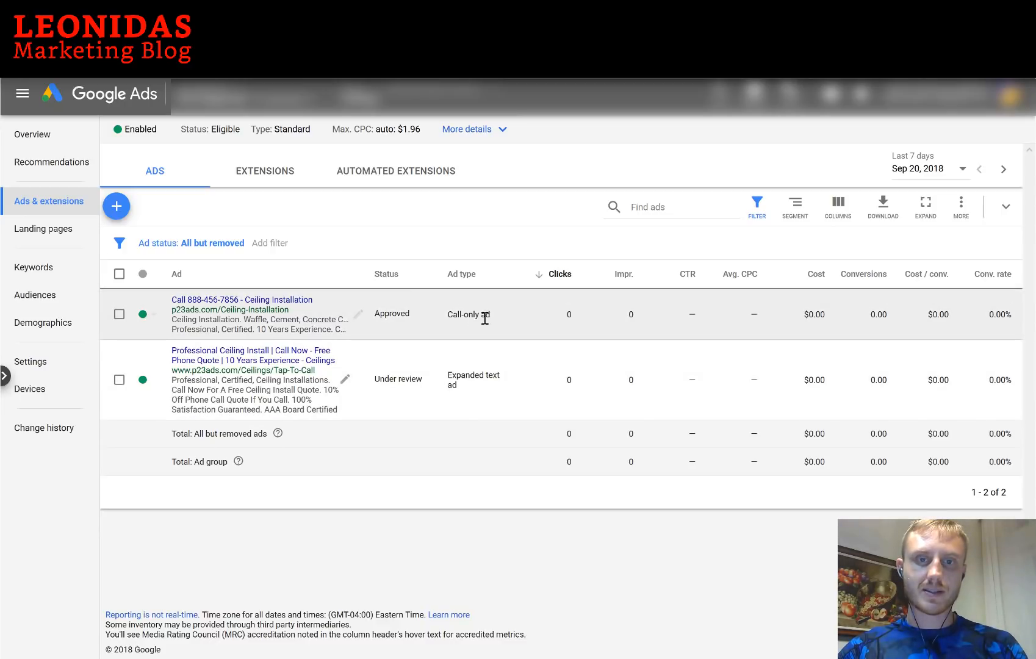
{"action": "left_click", "coordinate": [359, 317]}
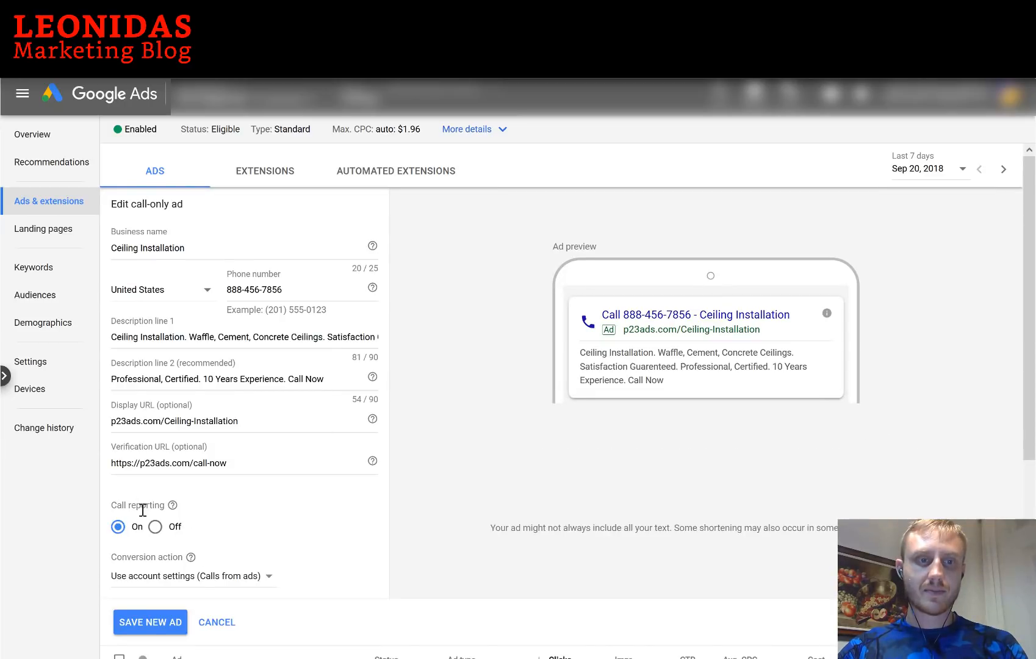
{"action": "scroll", "coordinate": [271, 546], "scroll_direction": "down", "scroll_amount": 1}
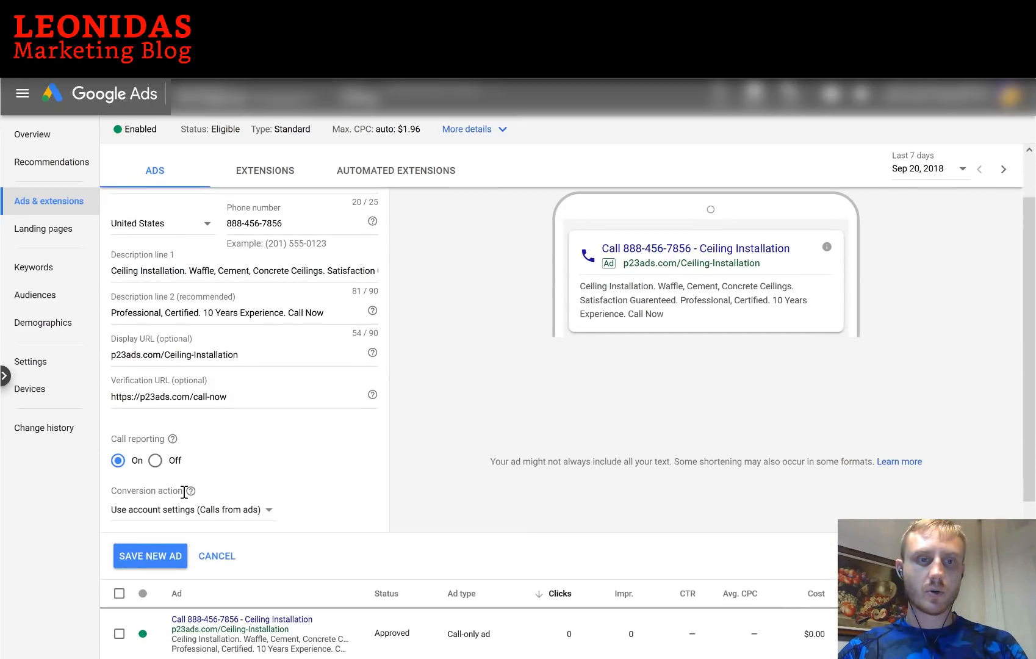
{"action": "left_click", "coordinate": [238, 511]}
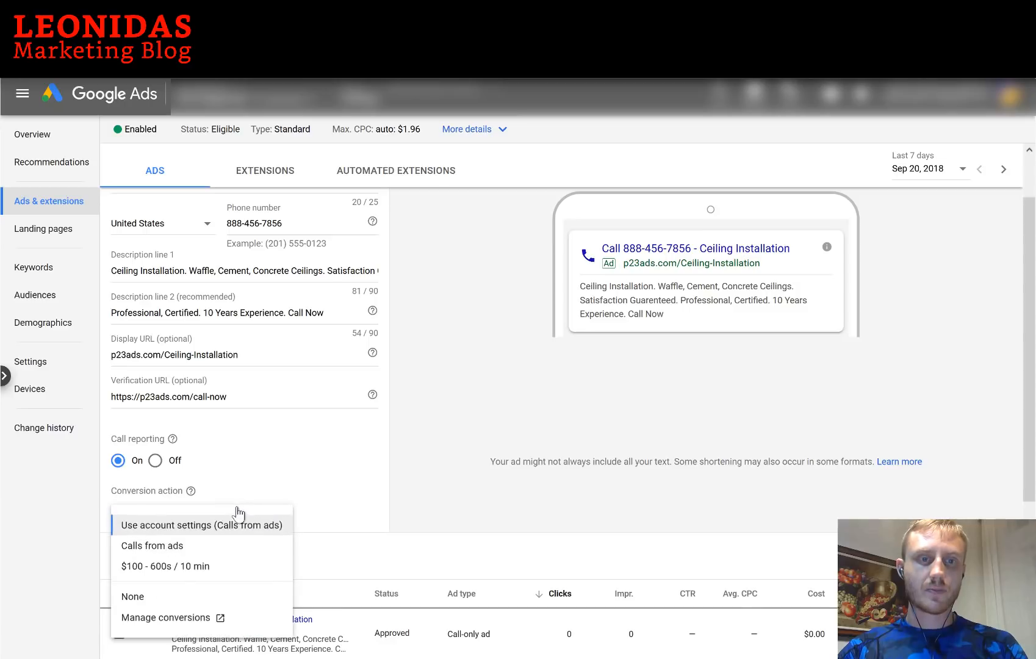
{"action": "left_click", "coordinate": [198, 572]}
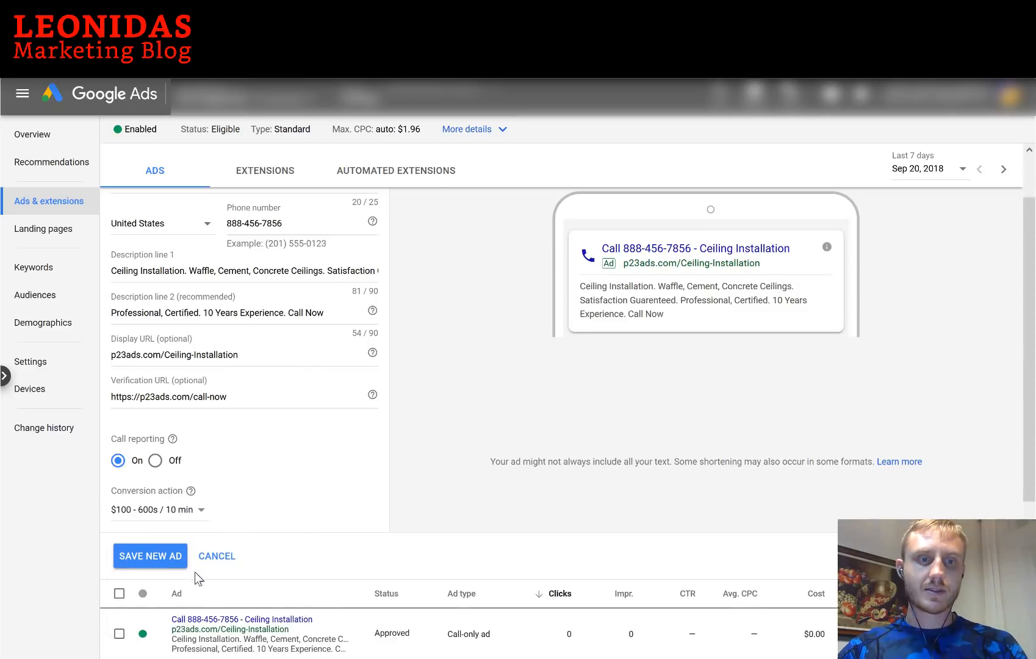
{"action": "left_click", "coordinate": [161, 557]}
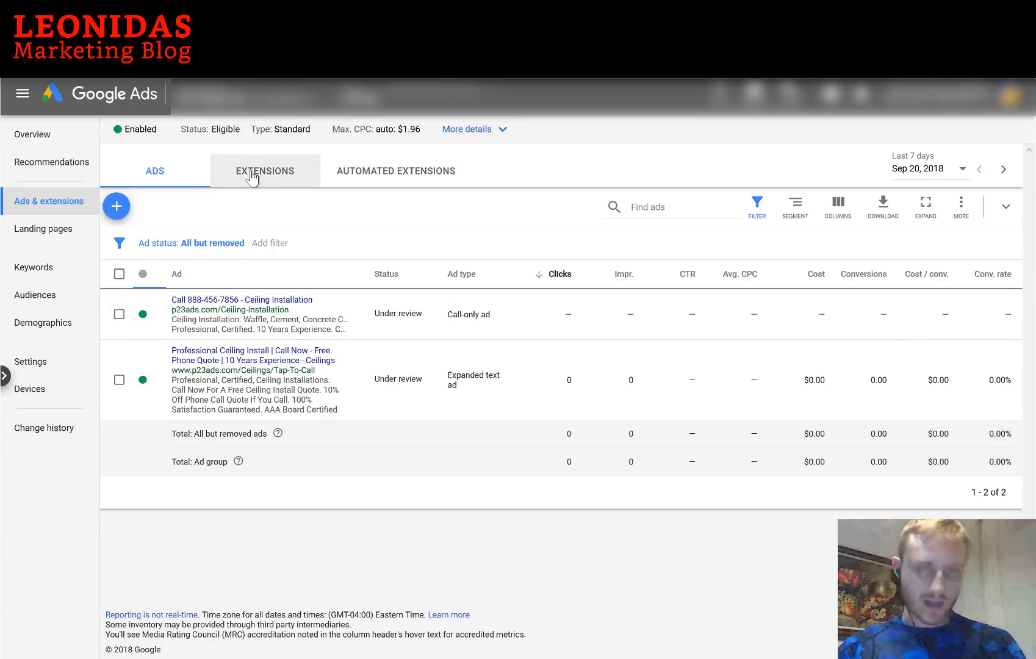
Show the campaign's Extensions list, then head to Tools > Measurement > Conversions
{"action": "left_click", "coordinate": [253, 177]}
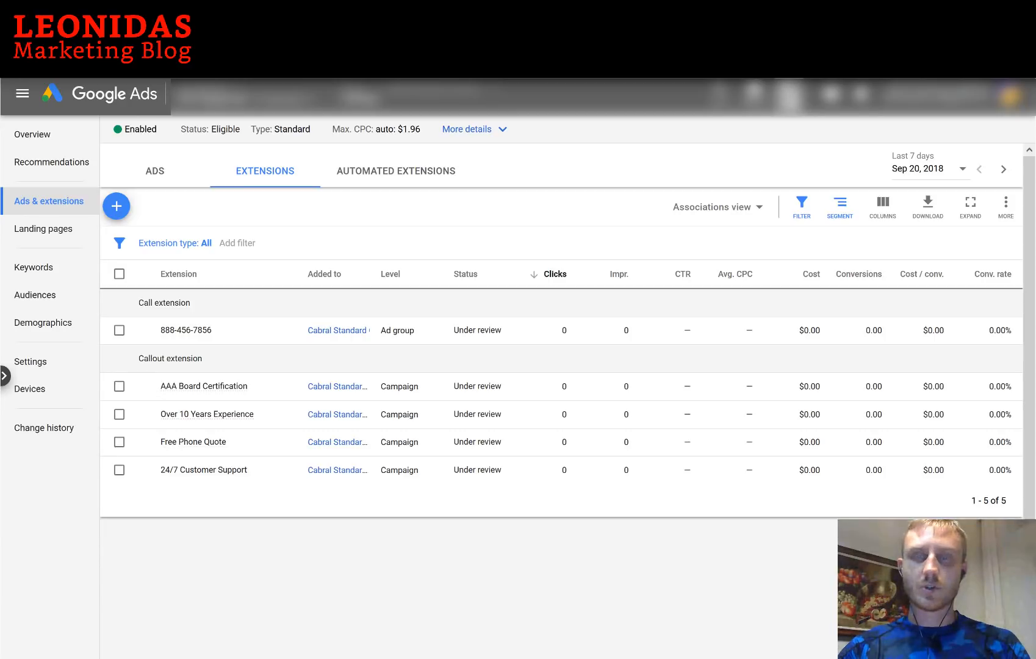
{"action": "left_click", "coordinate": [788, 96]}
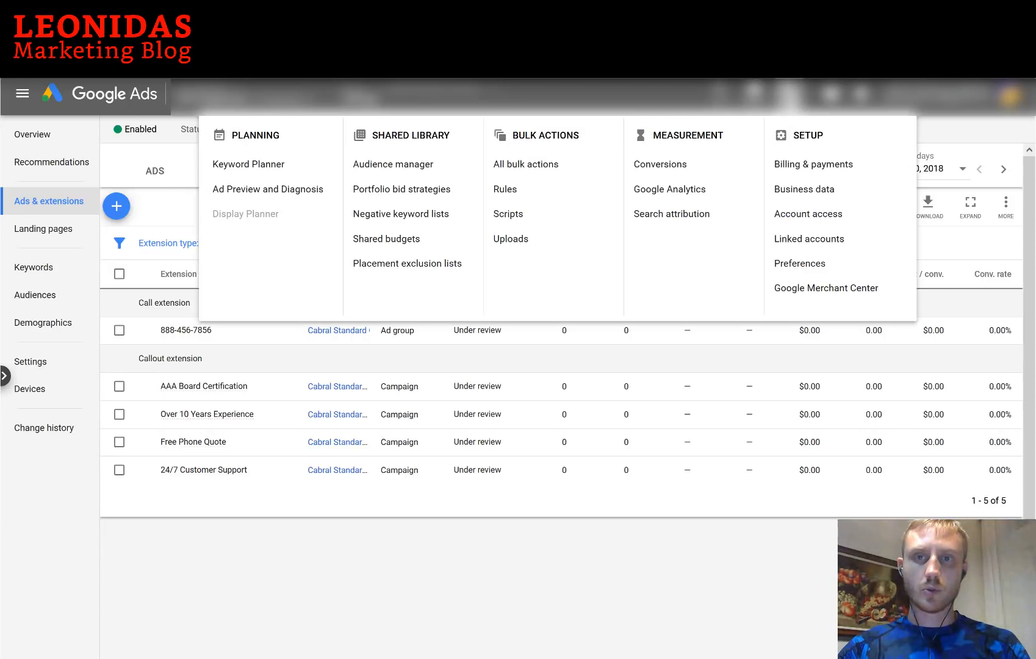
{"action": "left_click", "coordinate": [660, 164]}
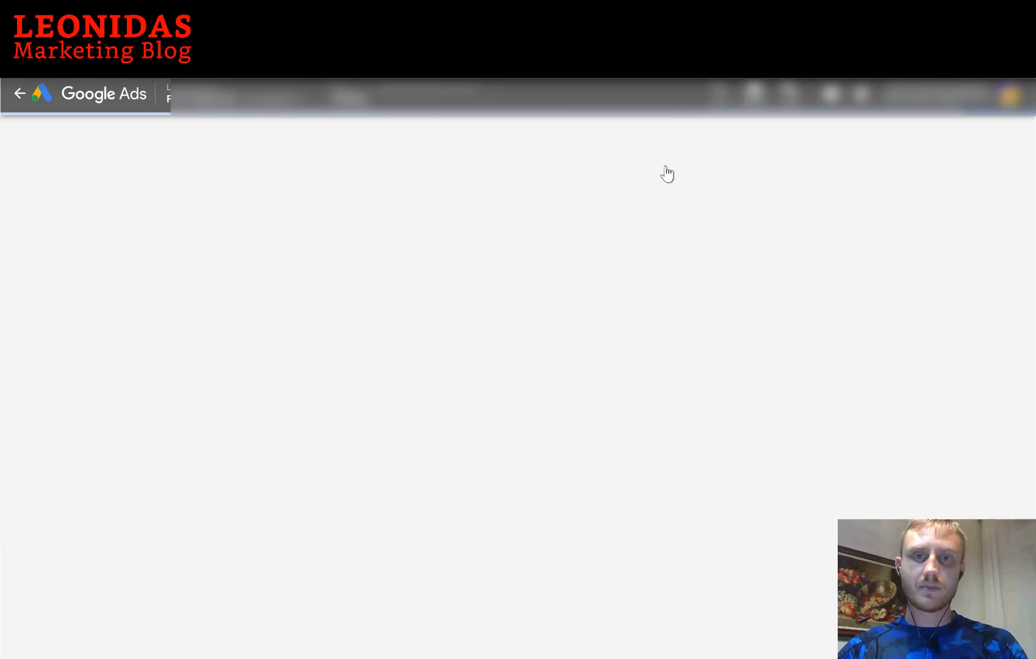
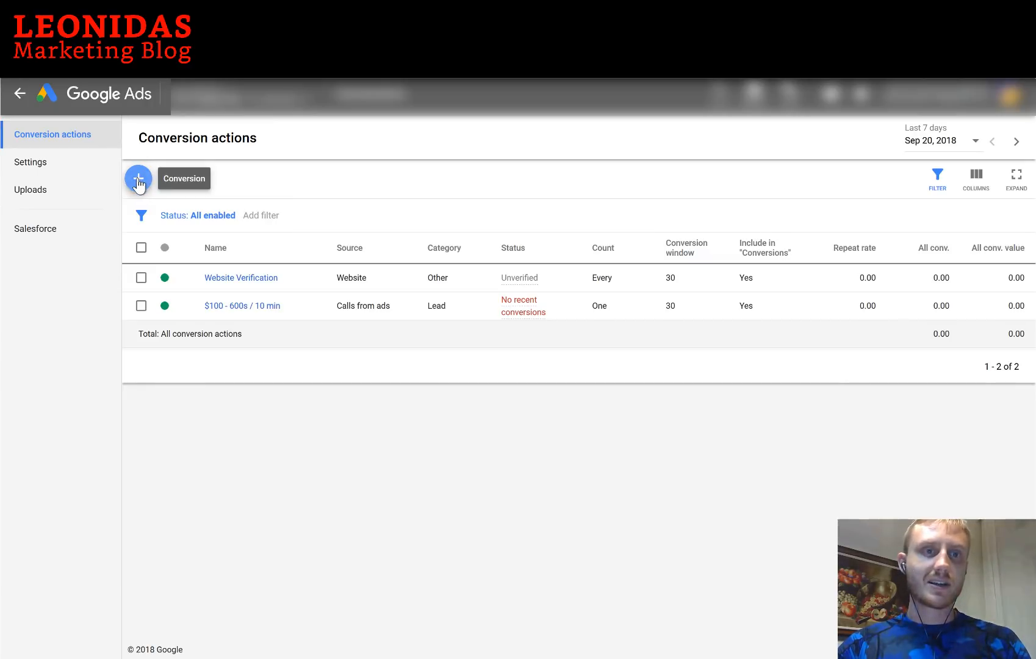
Start a new Website conversion action named 'Website Verification Attempt 2'
{"action": "left_click", "coordinate": [138, 181]}
{"action": "left_click", "coordinate": [353, 227]}
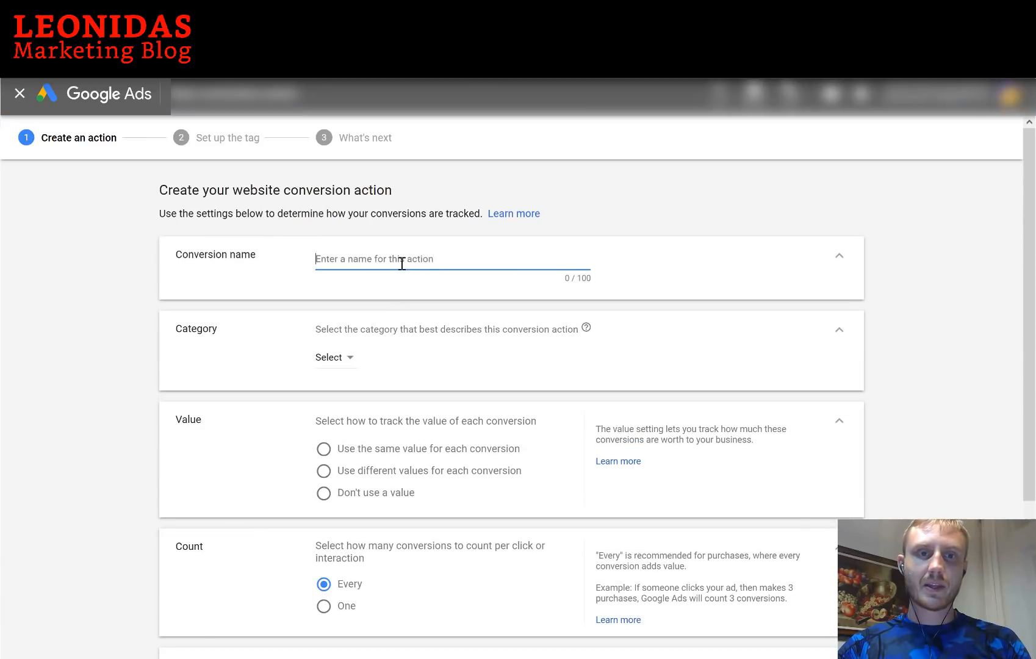
{"action": "type", "text": "Wbsi"}
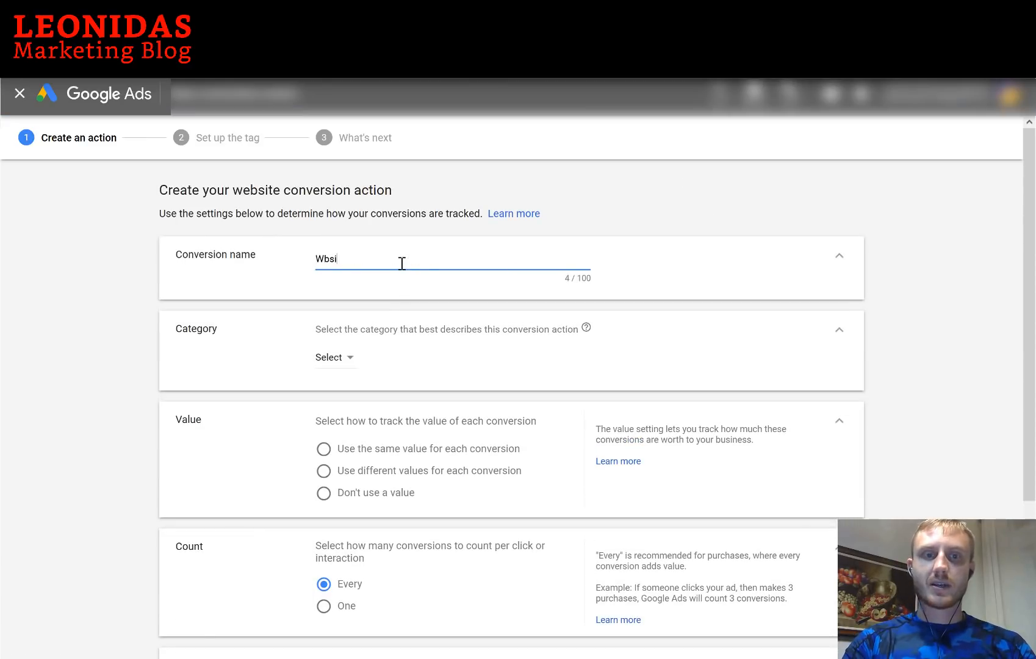
{"action": "type", "text": "b Verification Attempt 2"}
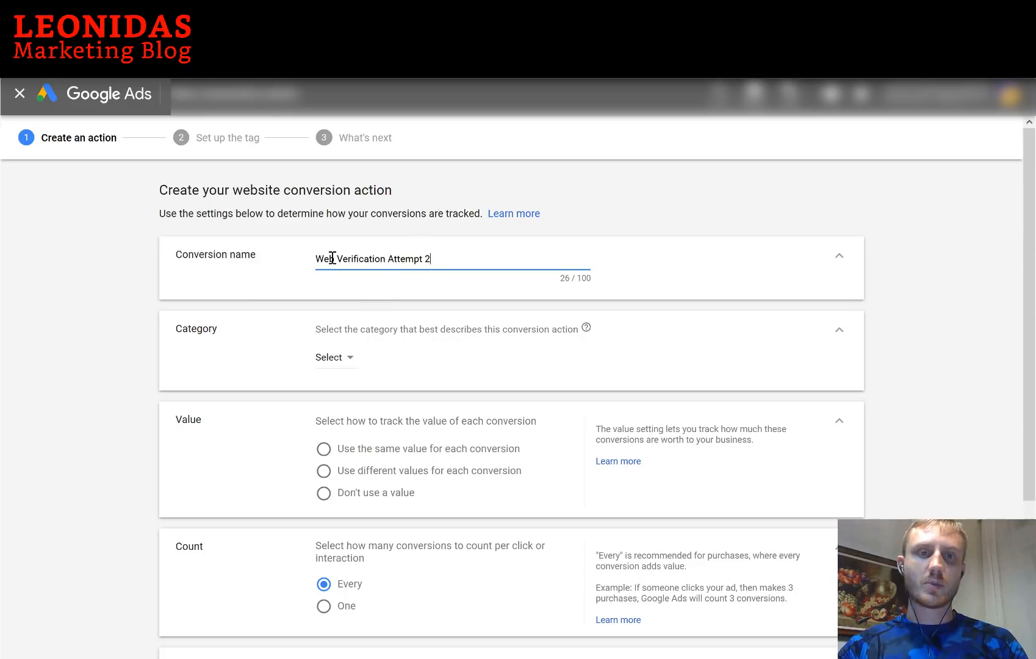
{"action": "type", "text": "site"}
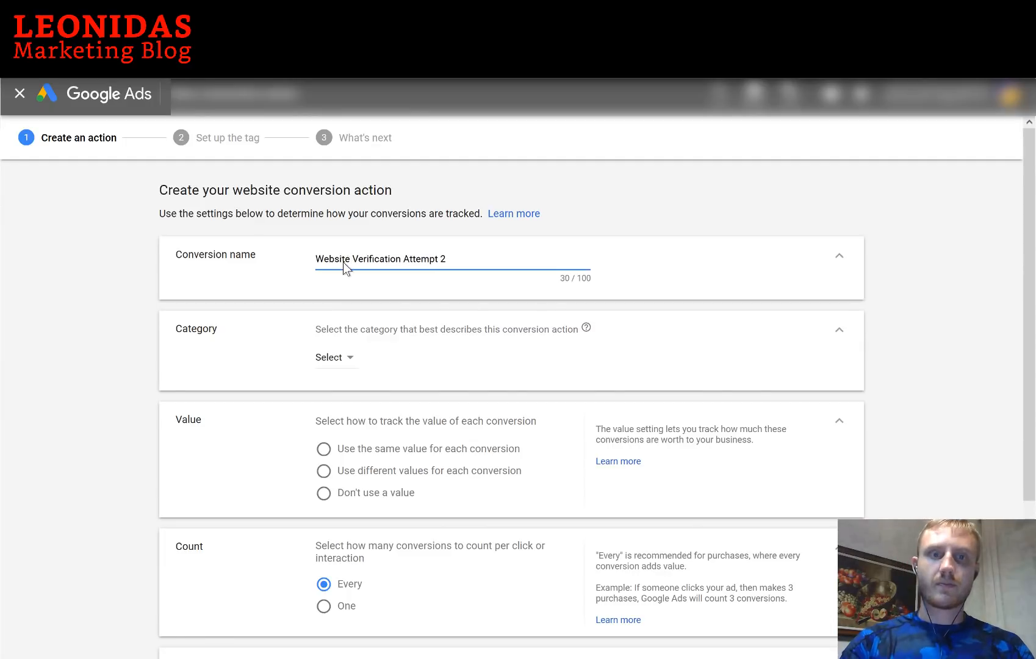
Set its category to Other with no conversion value, and create it
{"action": "scroll", "coordinate": [346, 268], "scroll_direction": "down", "scroll_amount": 1}
{"action": "left_click", "coordinate": [350, 297]}
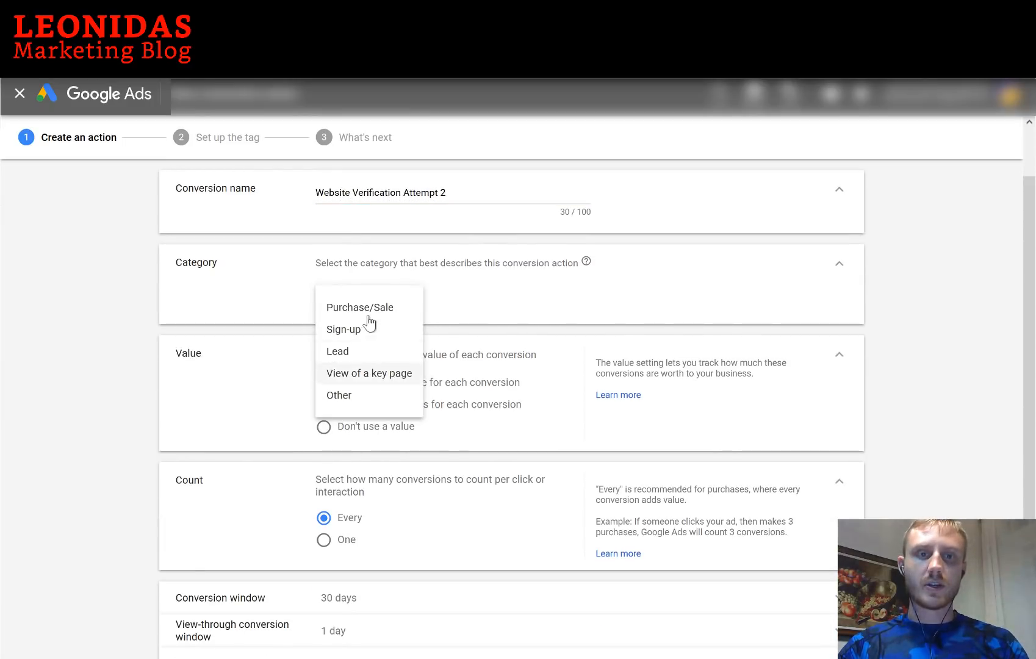
{"action": "left_click", "coordinate": [361, 391]}
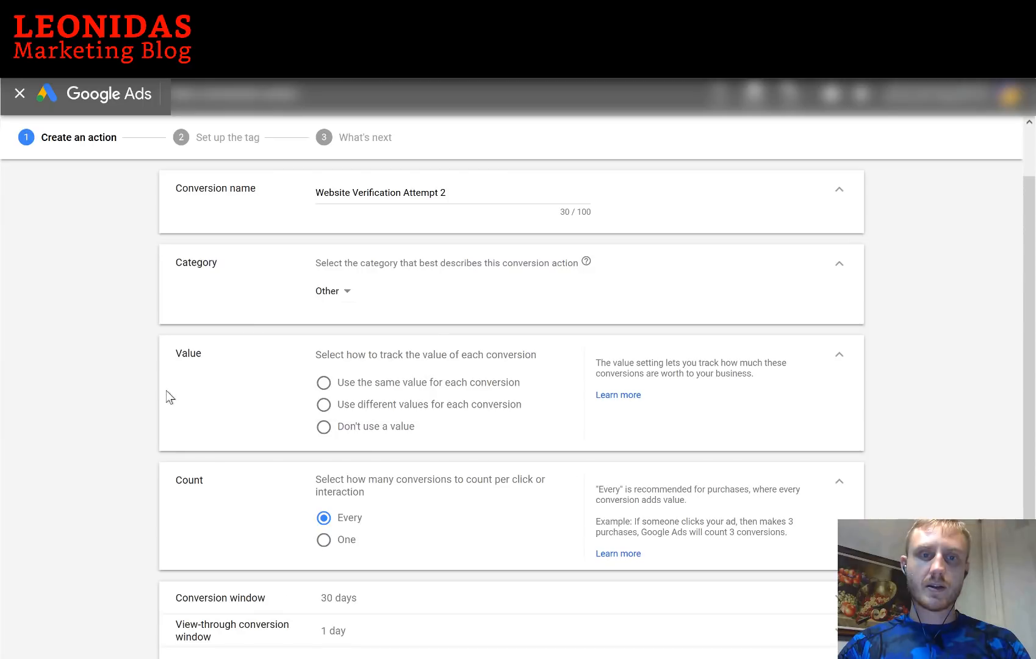
{"action": "scroll", "coordinate": [244, 375], "scroll_direction": "down", "scroll_amount": 1}
{"action": "left_click", "coordinate": [323, 361]}
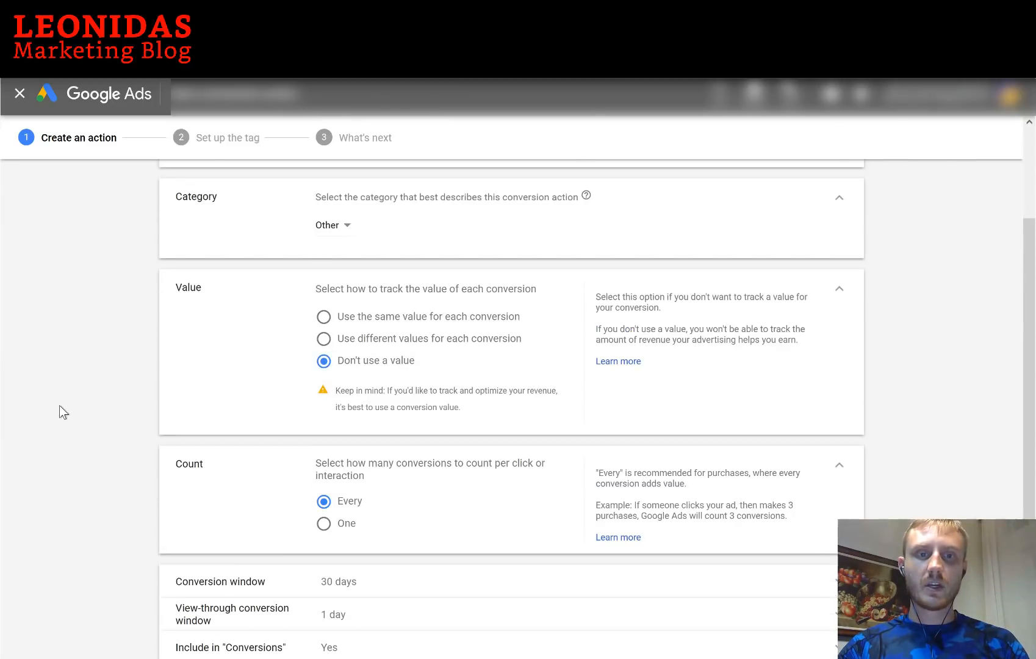
{"action": "scroll", "coordinate": [67, 413], "scroll_direction": "down", "scroll_amount": 1}
{"action": "scroll", "coordinate": [78, 413], "scroll_direction": "down", "scroll_amount": 1}
{"action": "left_click", "coordinate": [198, 610]}
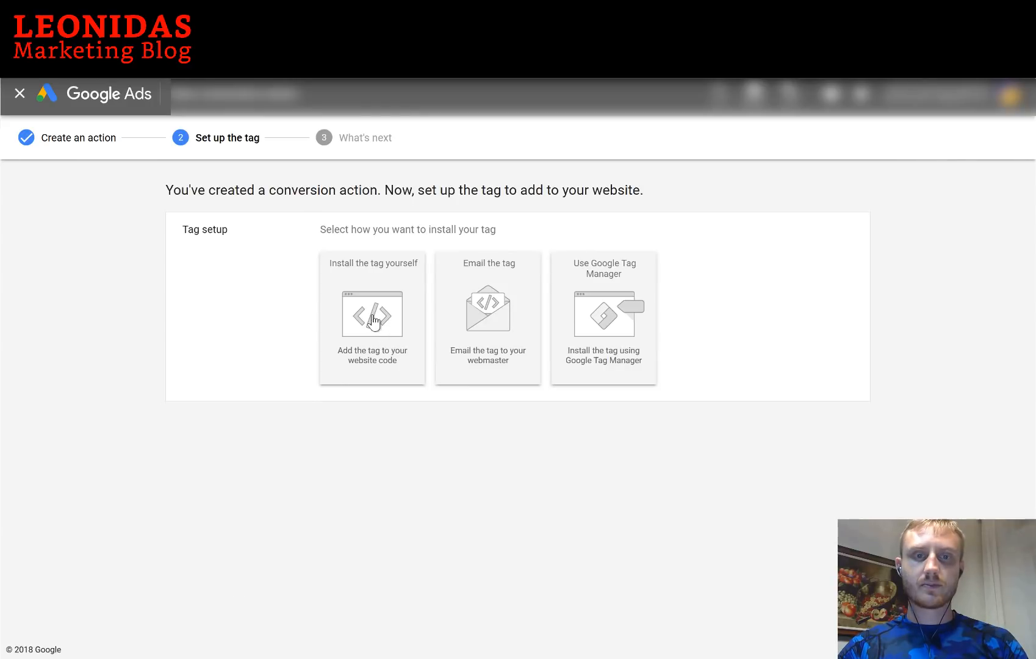
Choose to install the tag yourself, keeping HTML as the code format
{"action": "left_click", "coordinate": [374, 318]}
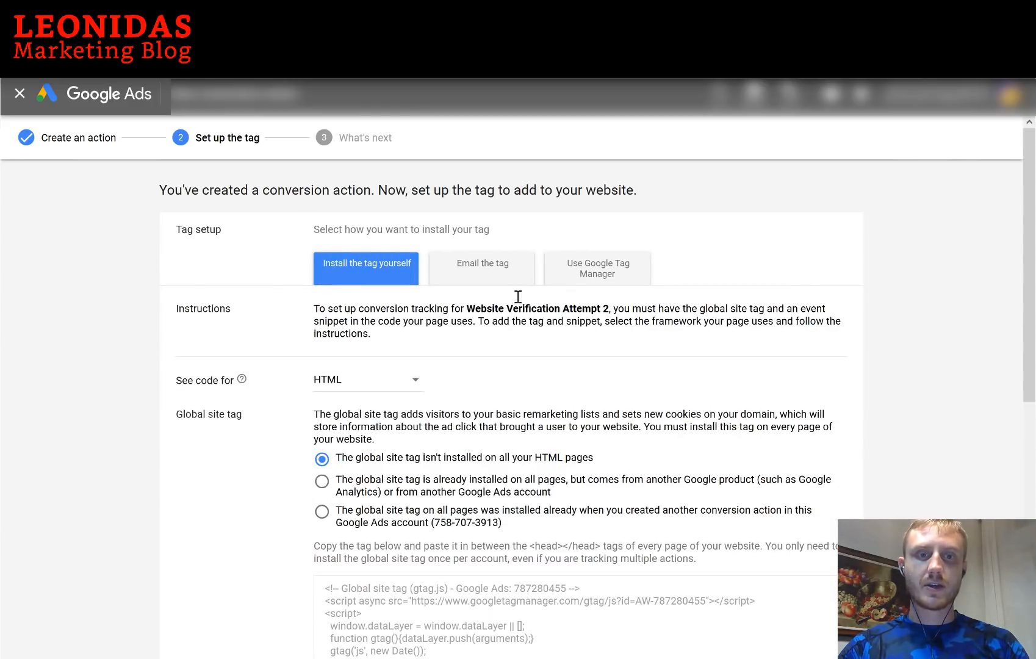
{"action": "scroll", "coordinate": [357, 369], "scroll_direction": "down", "scroll_amount": 2}
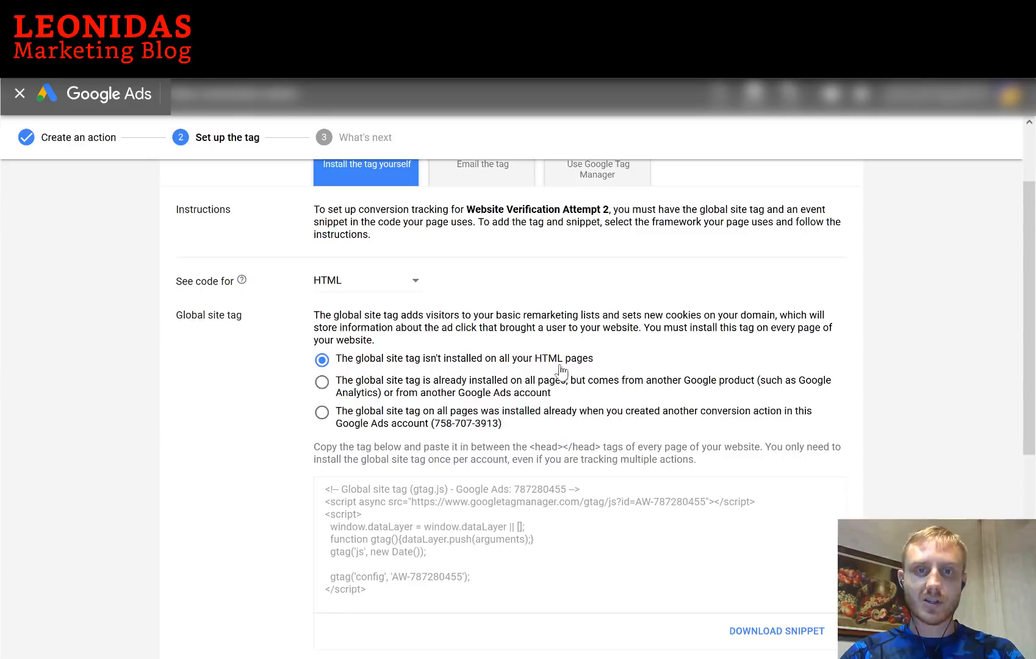
{"action": "left_click", "coordinate": [396, 286]}
{"action": "left_click", "coordinate": [247, 402]}
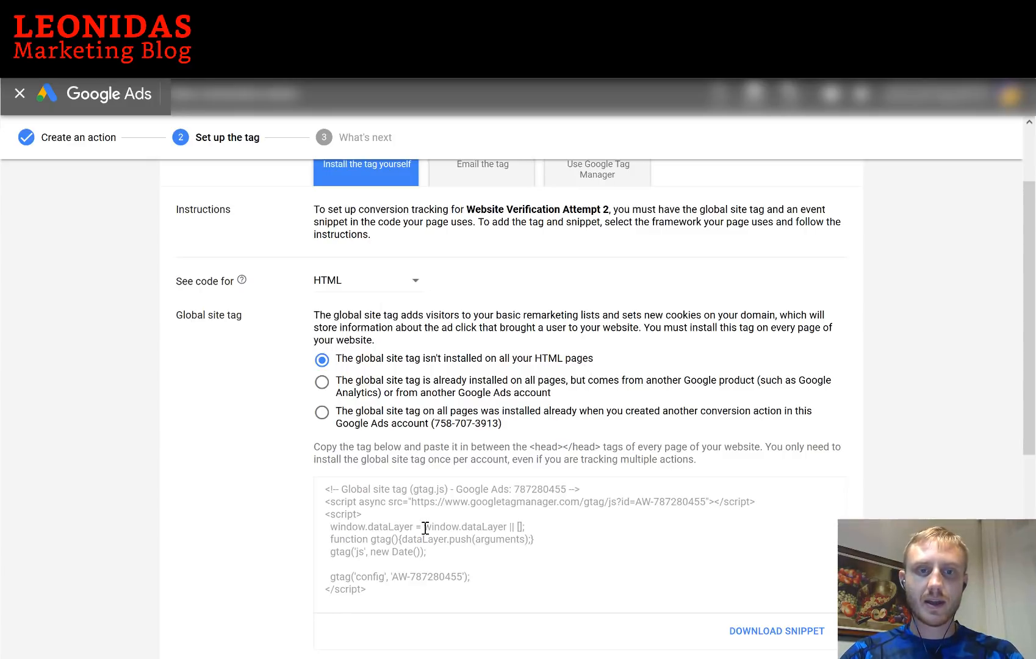
Select all of the global site tag code and copy it
{"action": "right_click", "coordinate": [568, 525]}
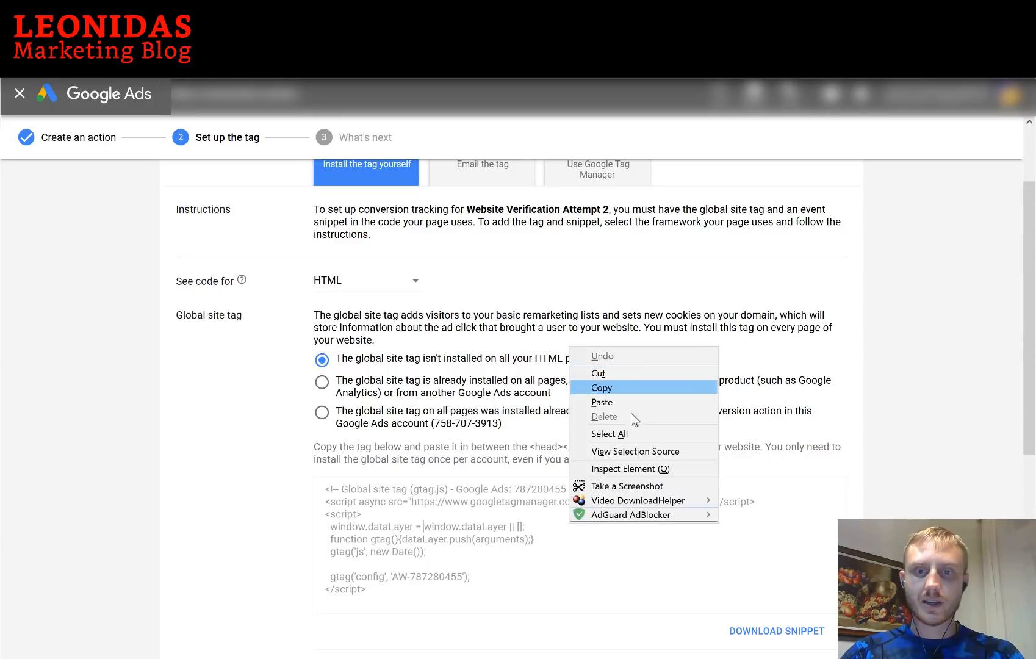
{"action": "left_click", "coordinate": [616, 435]}
{"action": "right_click", "coordinate": [582, 540]}
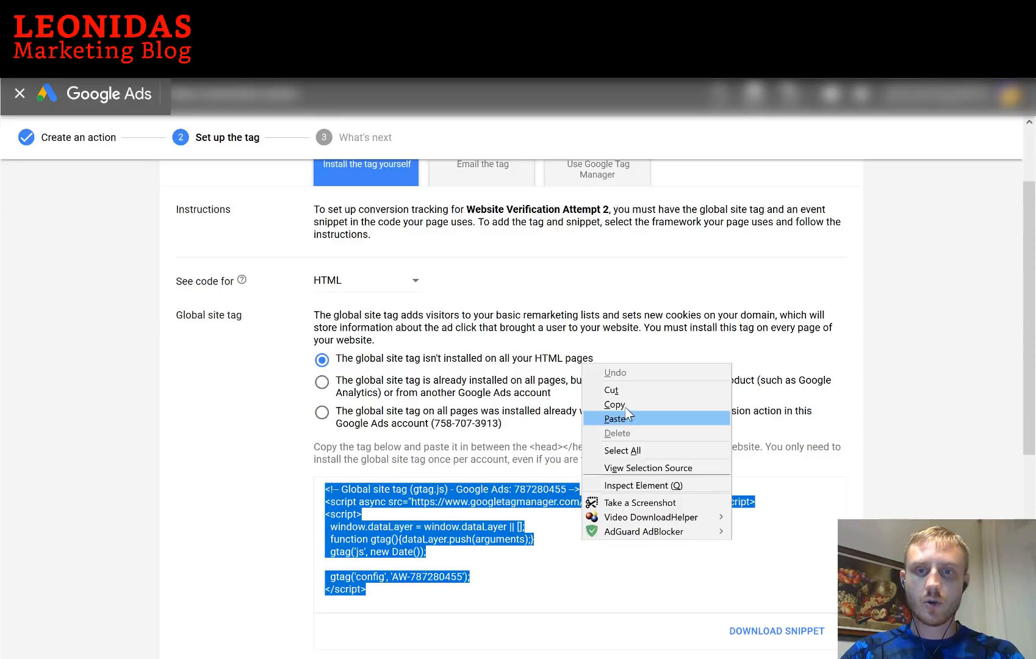
{"action": "left_click", "coordinate": [624, 405]}
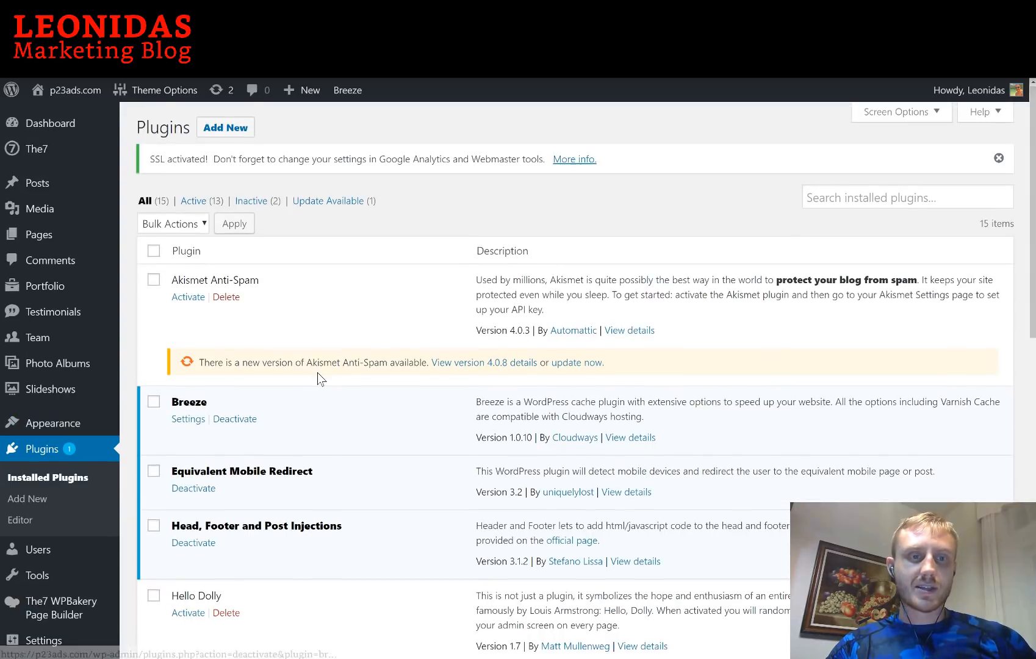
In Tracking Code Manager, delete the old Google Ads Web Verification code and start a new script
{"action": "scroll", "coordinate": [317, 376], "scroll_direction": "down", "scroll_amount": 3}
{"action": "scroll", "coordinate": [317, 384], "scroll_direction": "down", "scroll_amount": 6}
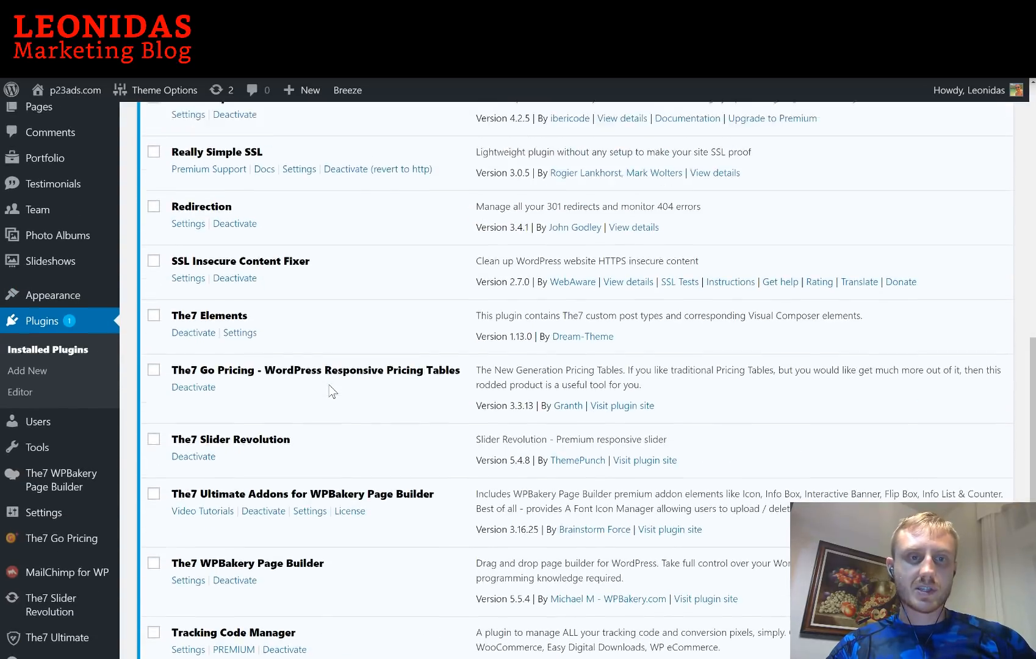
{"action": "scroll", "coordinate": [278, 366], "scroll_direction": "down", "scroll_amount": 3}
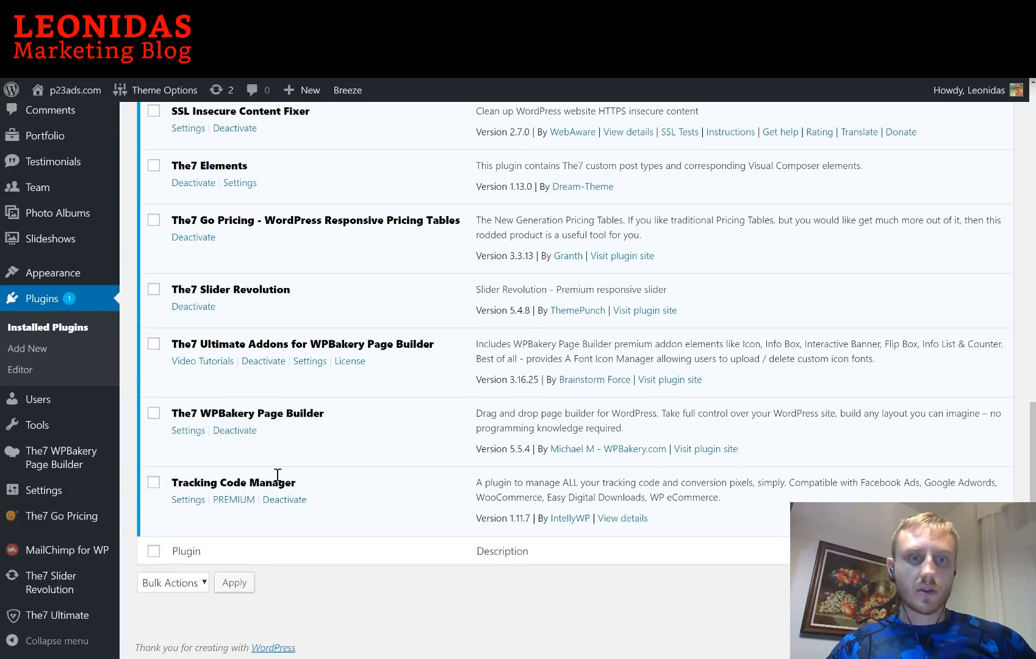
{"action": "left_click", "coordinate": [194, 501]}
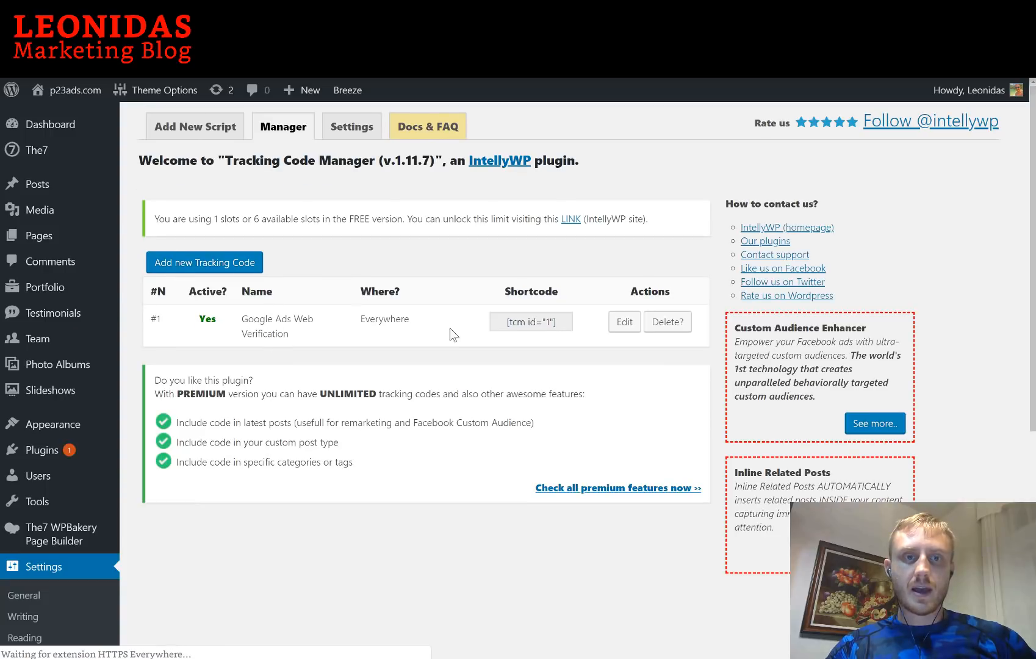
{"action": "left_click", "coordinate": [666, 323]}
{"action": "left_click", "coordinate": [588, 125]}
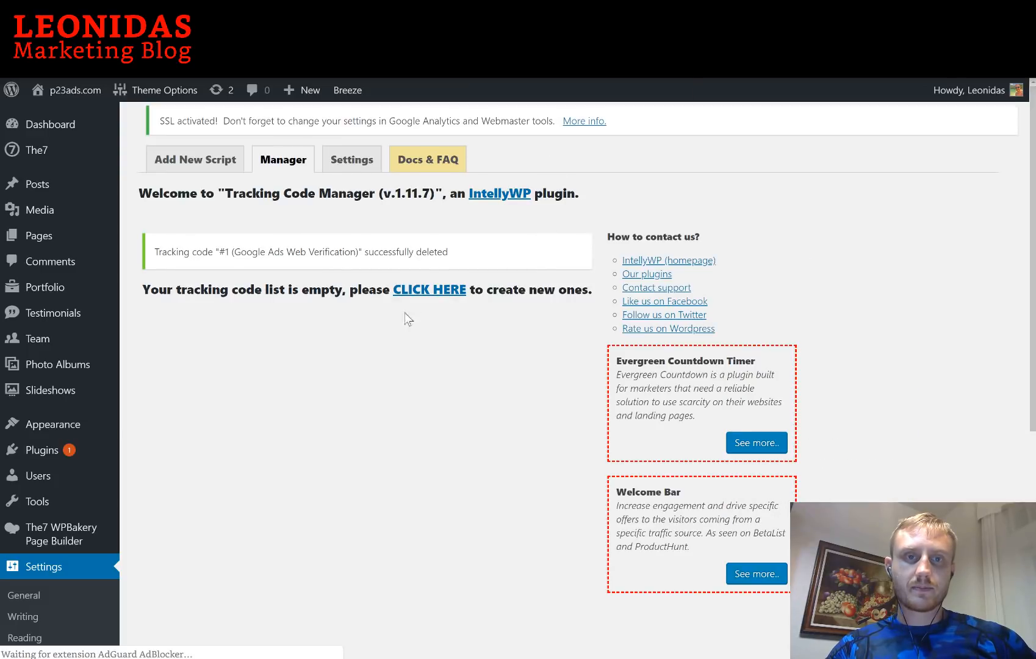
{"action": "left_click", "coordinate": [200, 130]}
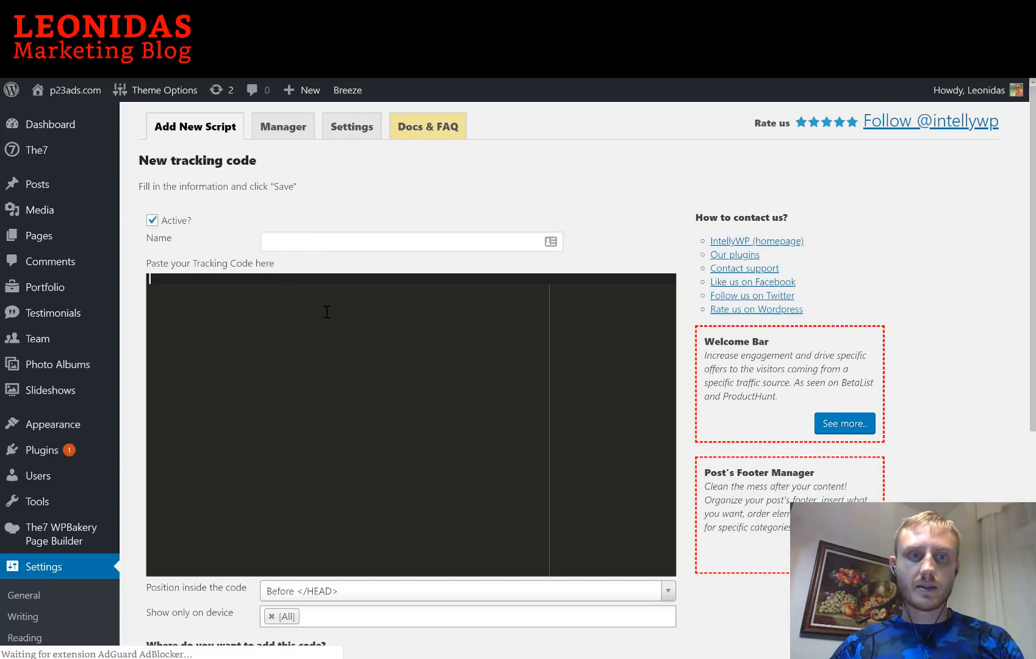
Paste the site tag, name it 'Website Verification', set standard tracking on the whole website, and save
{"action": "key", "text": "ctrl+v"}
{"action": "left_click", "coordinate": [334, 242]}
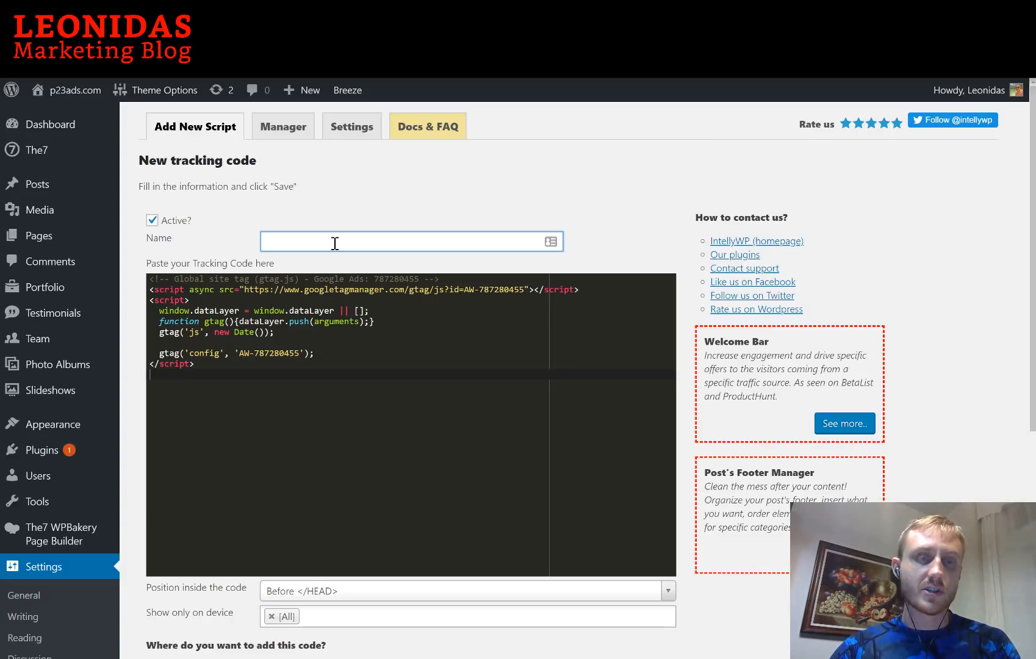
{"action": "type", "text": "Website"}
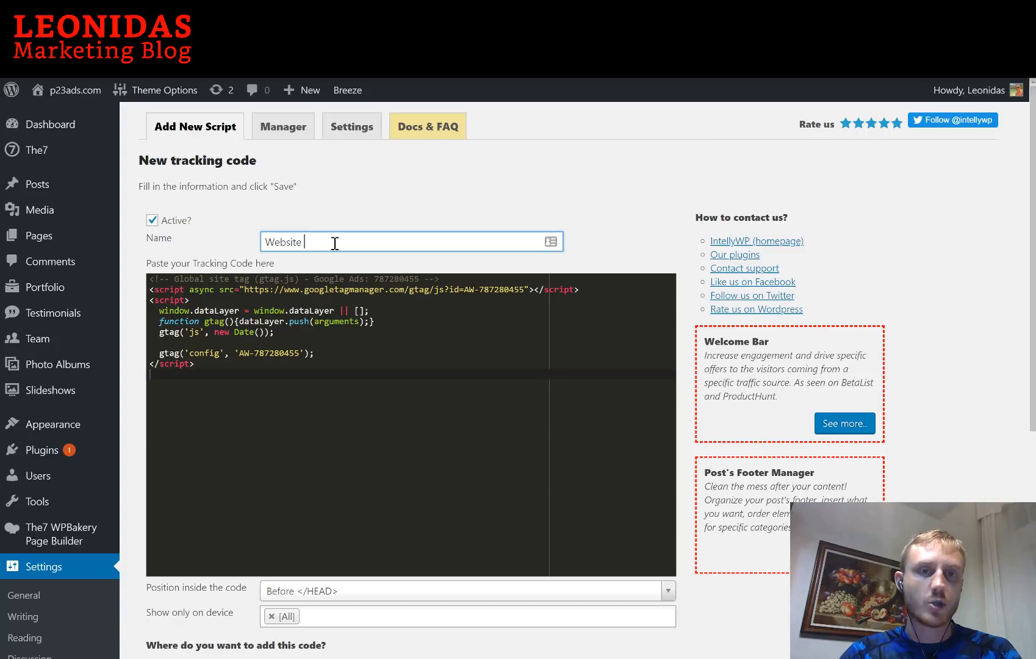
{"action": "type", "text": "Veri"}
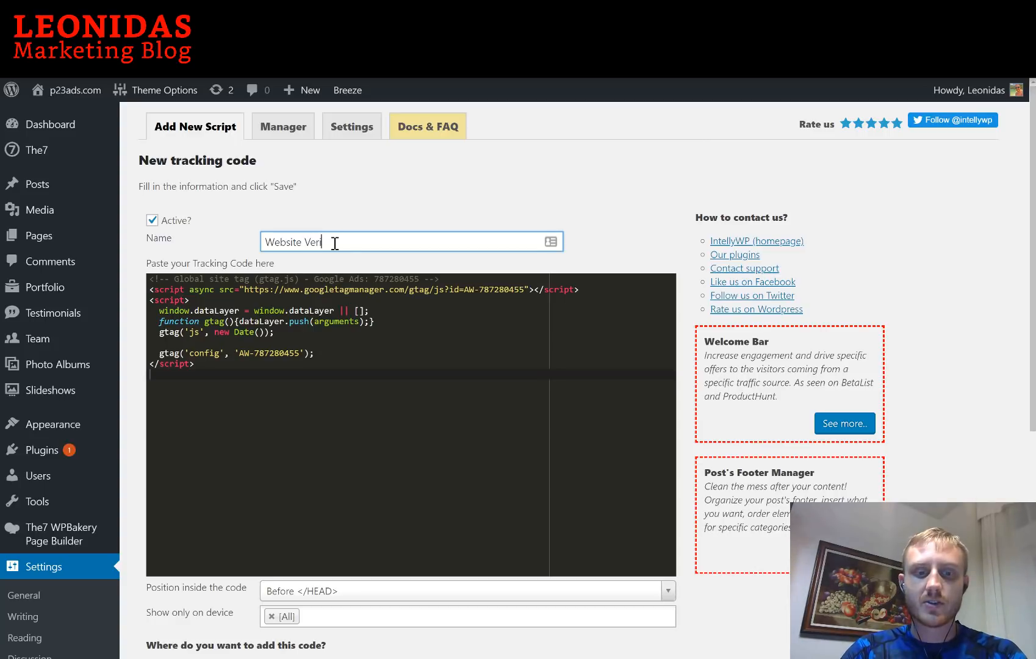
{"action": "type", "text": "fication"}
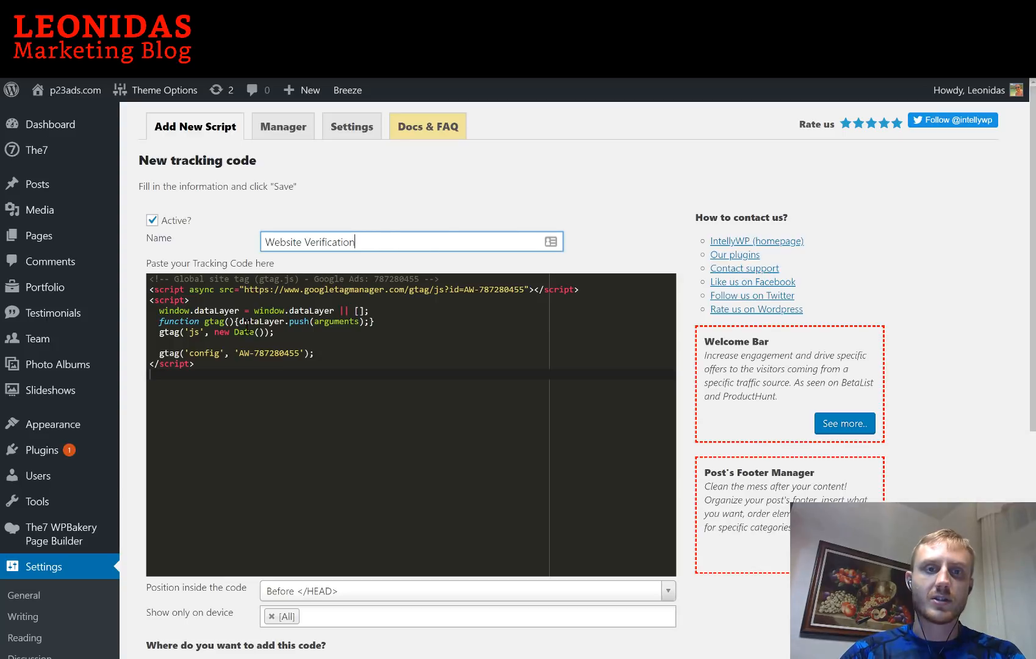
{"action": "scroll", "coordinate": [356, 329], "scroll_direction": "down", "scroll_amount": 5}
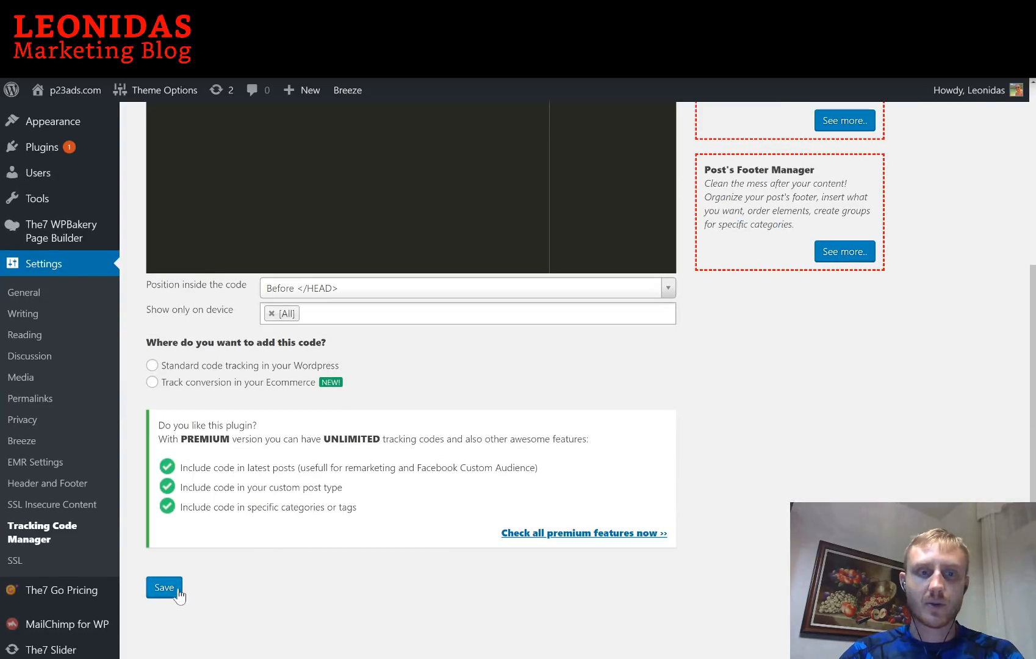
{"action": "left_click", "coordinate": [264, 366]}
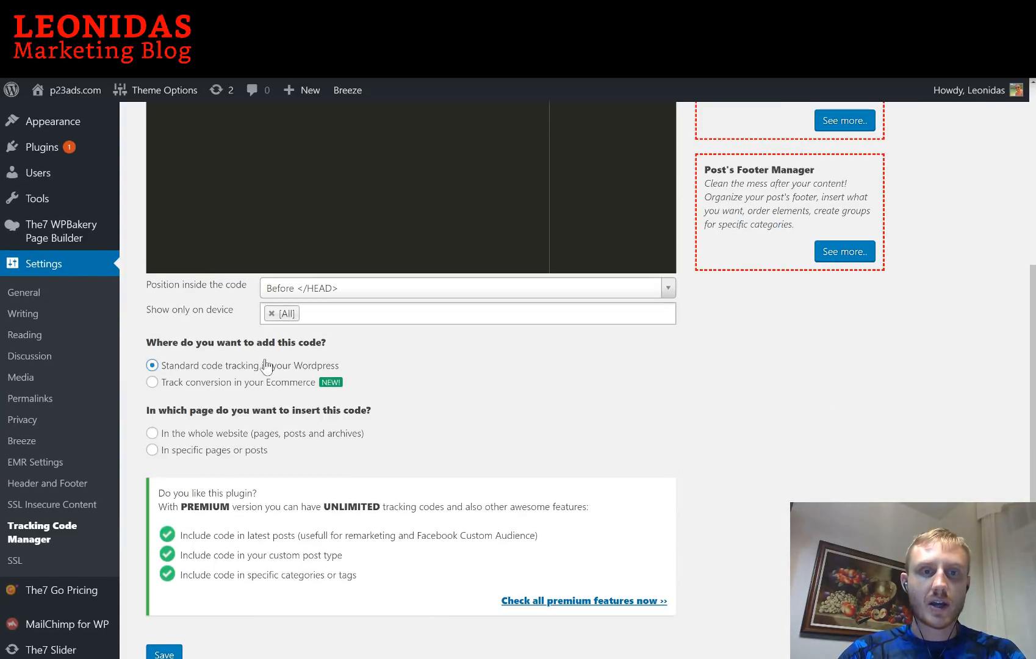
{"action": "left_click", "coordinate": [223, 434]}
{"action": "scroll", "coordinate": [358, 434], "scroll_direction": "down", "scroll_amount": 2}
{"action": "left_click", "coordinate": [171, 600]}
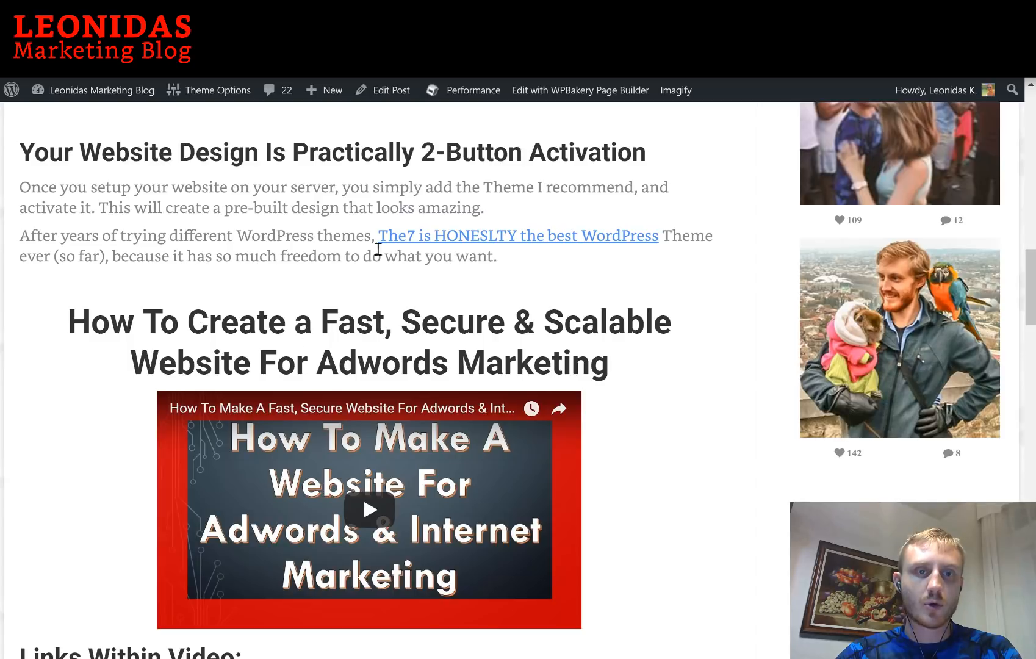
Scroll through the live blog post to check the site
{"action": "scroll", "coordinate": [307, 247], "scroll_direction": "up", "scroll_amount": 10}
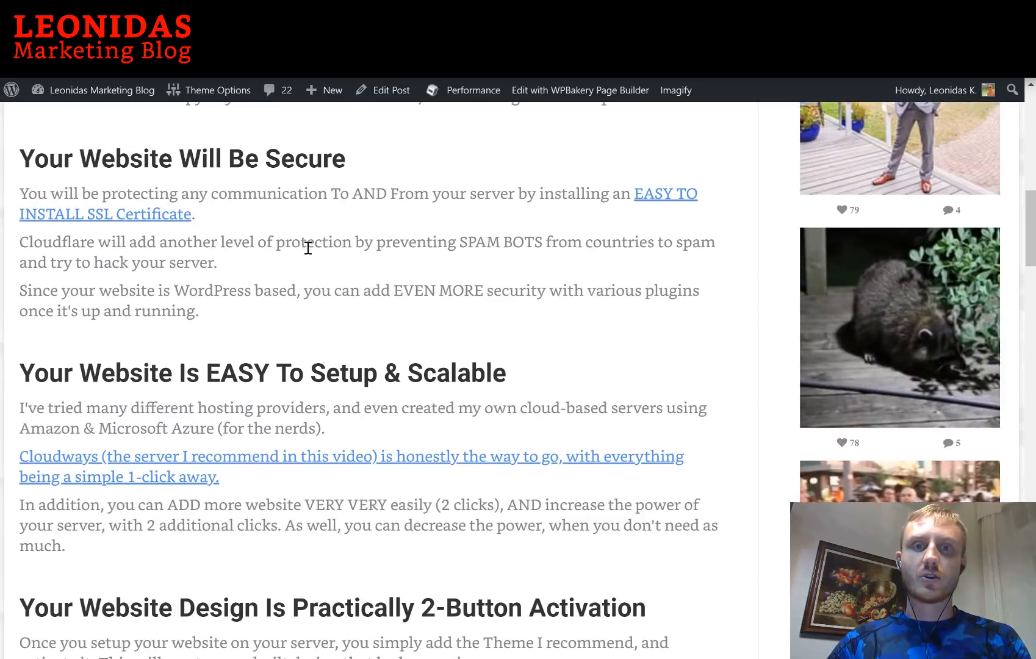
{"action": "scroll", "coordinate": [308, 247], "scroll_direction": "down", "scroll_amount": 10}
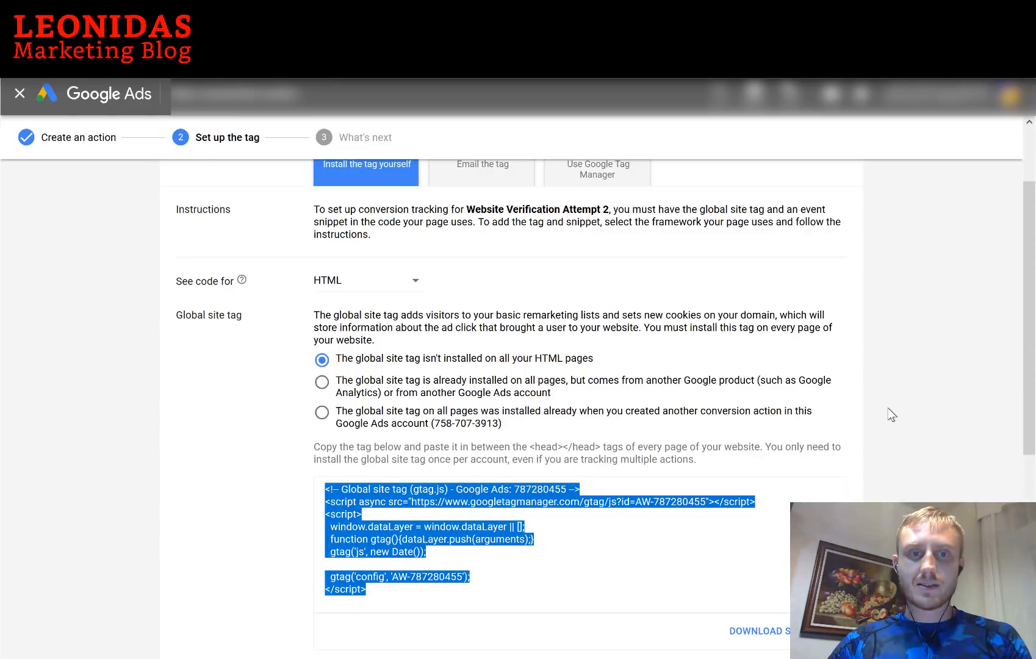
Move past the tag setup and finish the Website Verification Attempt 2 conversion action
{"action": "left_click", "coordinate": [892, 415]}
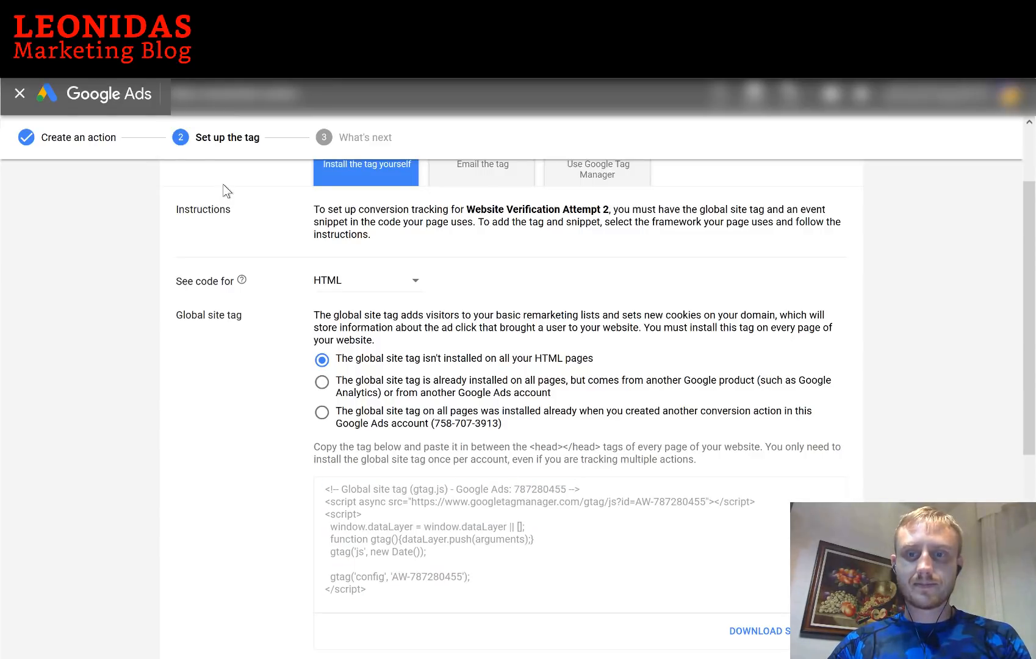
{"action": "scroll", "coordinate": [464, 466], "scroll_direction": "down", "scroll_amount": 3}
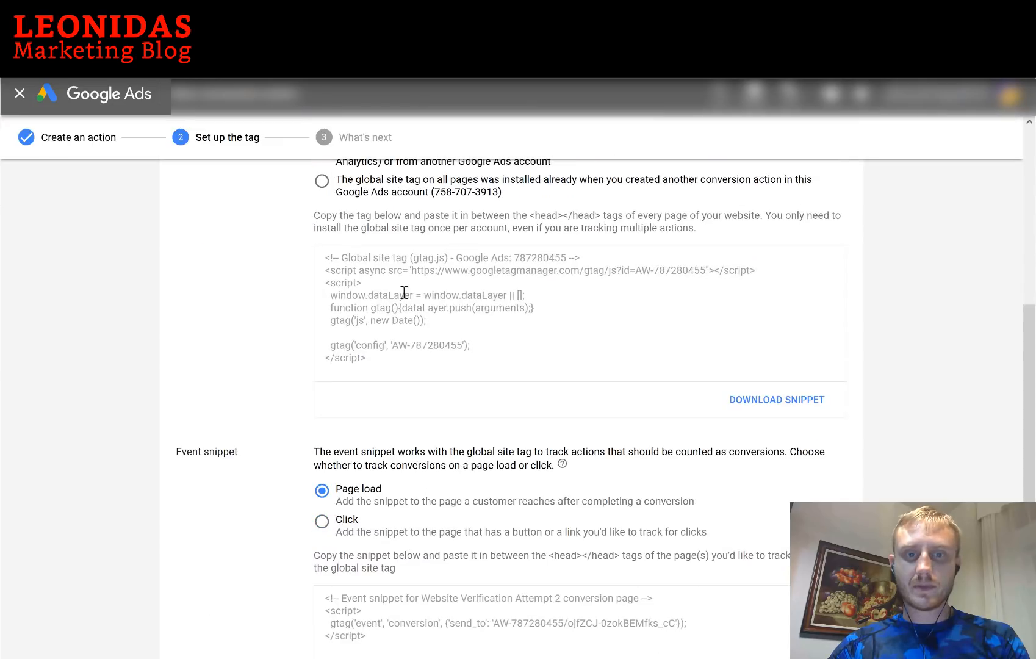
{"action": "scroll", "coordinate": [419, 336], "scroll_direction": "down", "scroll_amount": 2}
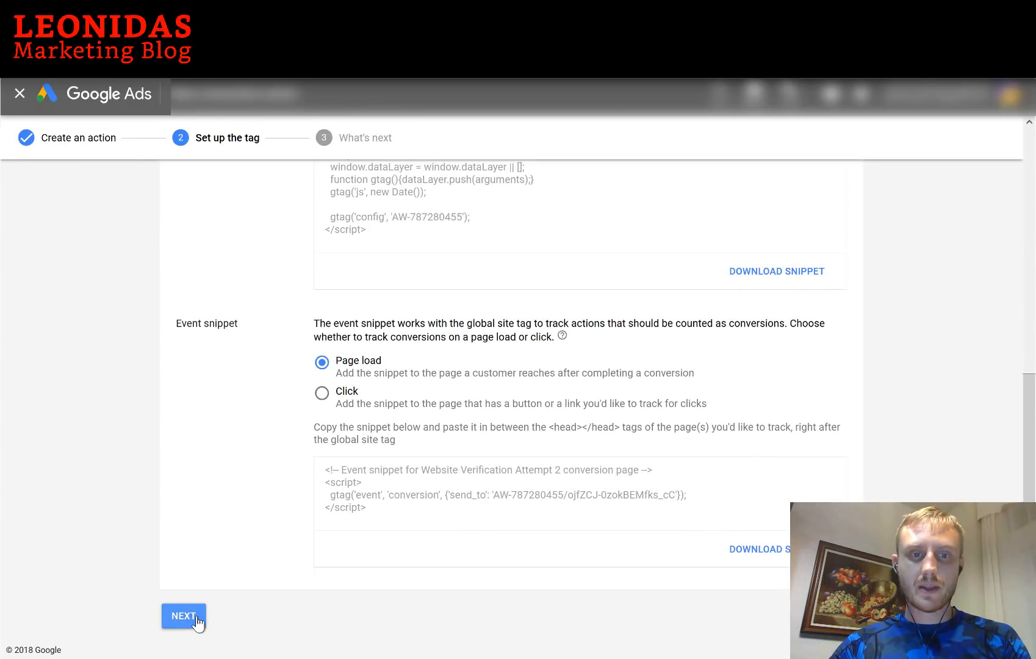
{"action": "left_click", "coordinate": [184, 616]}
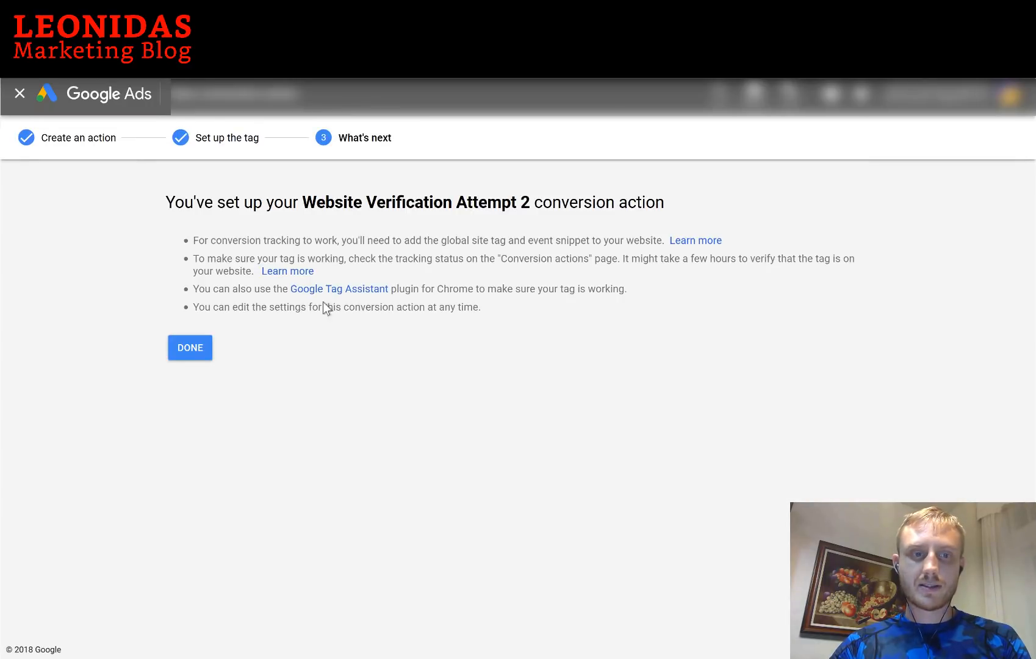
{"action": "left_click", "coordinate": [194, 354]}
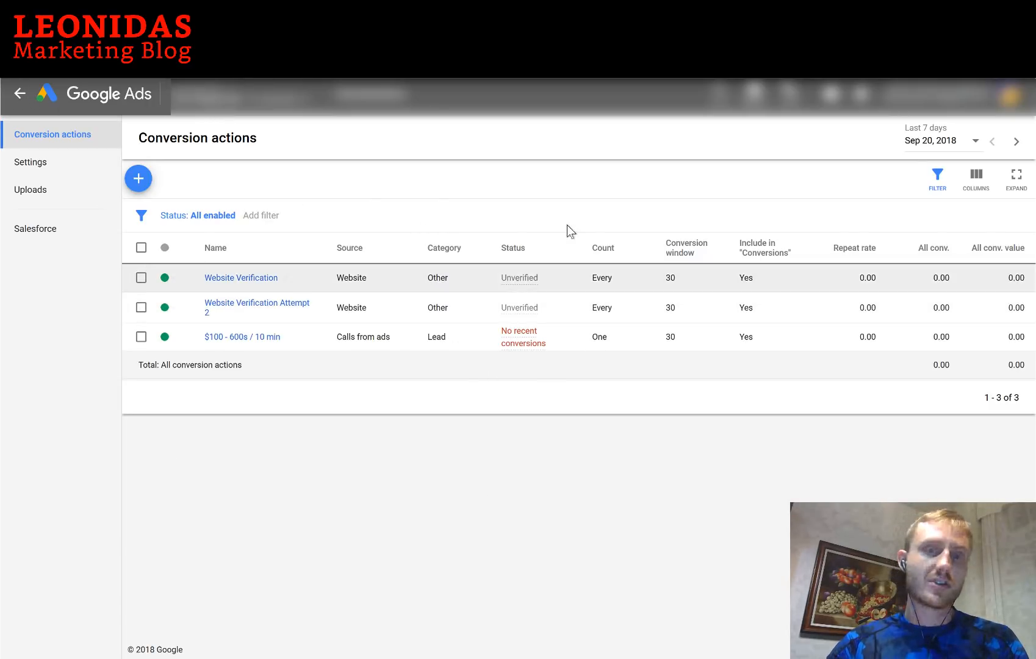
Open the Cabral Standard Construction - Call Only Ads campaign's Devices page from the Campaigns list
{"action": "left_click", "coordinate": [21, 97]}
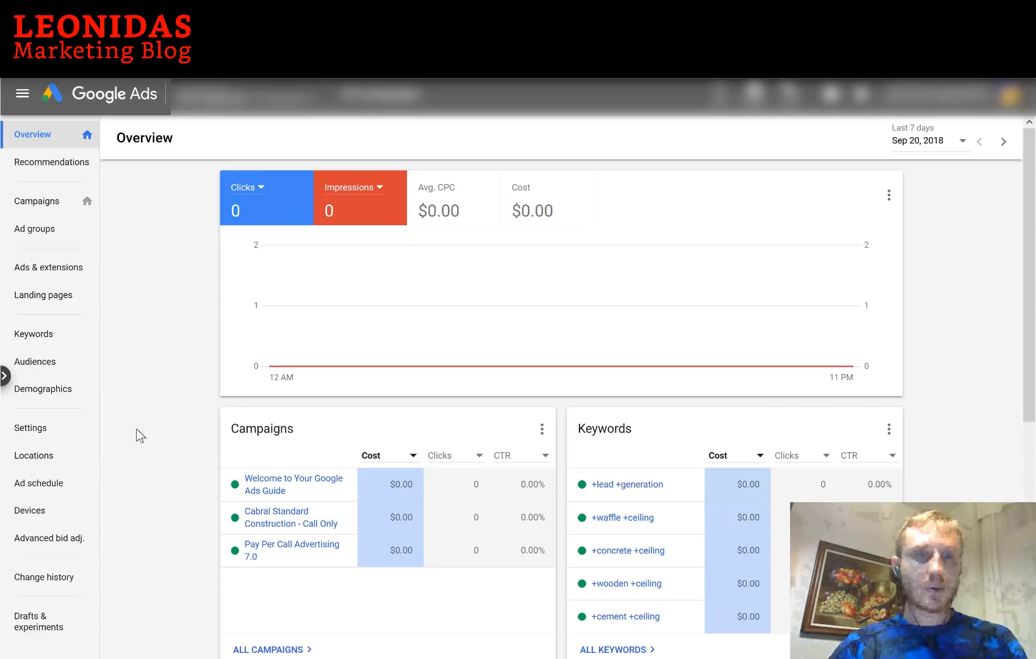
{"action": "left_click", "coordinate": [38, 205]}
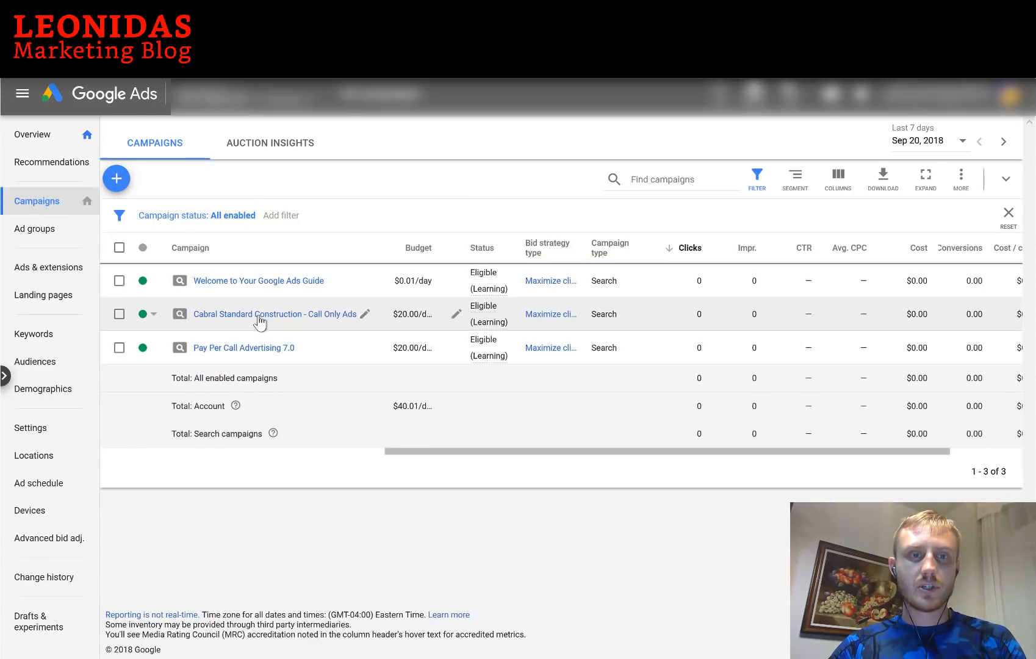
{"action": "left_click", "coordinate": [258, 315]}
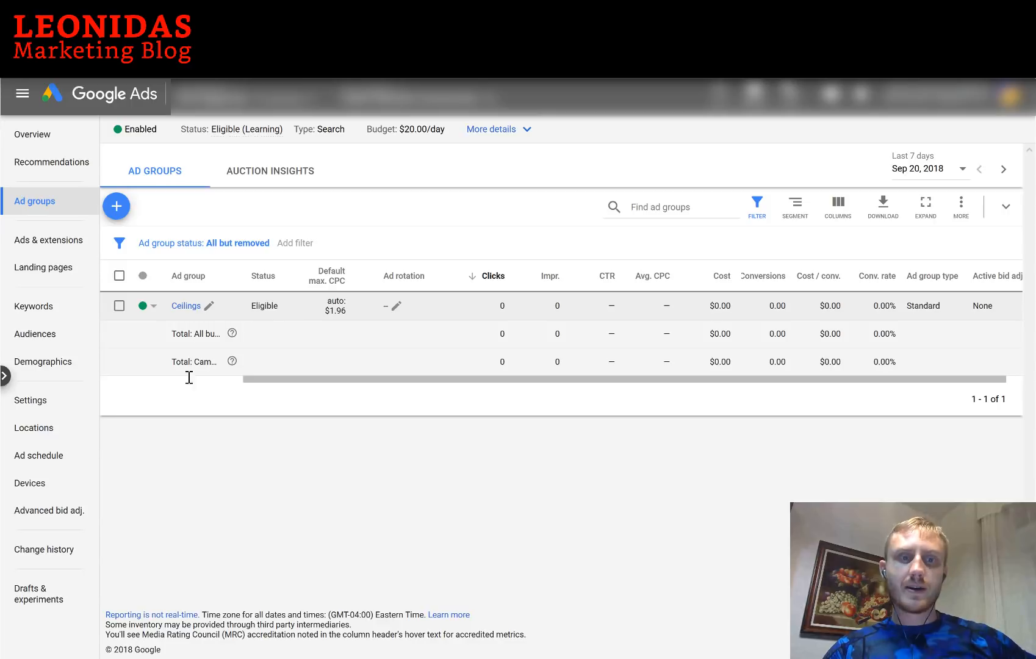
{"action": "left_click", "coordinate": [30, 486]}
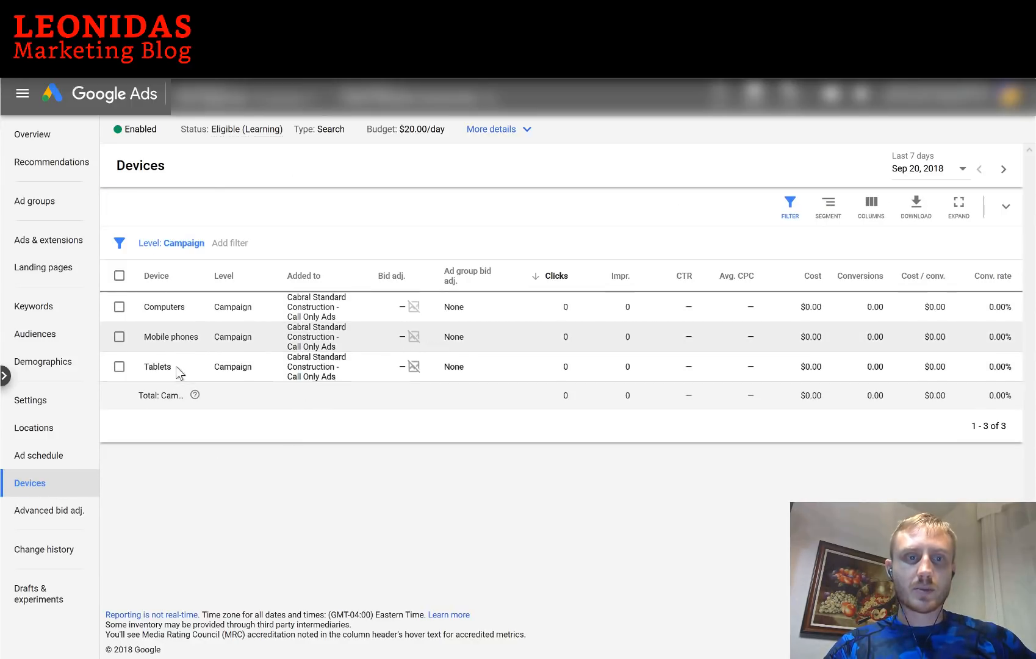
Decrease both the Computers and Tablets bid adjustments by 100%
{"action": "left_click", "coordinate": [418, 307]}
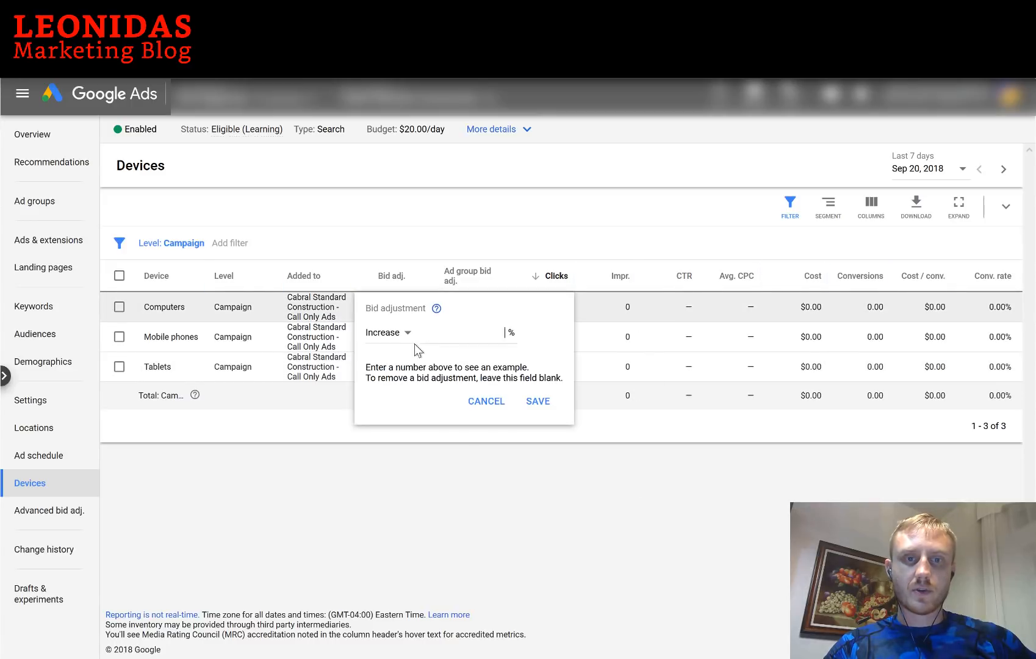
{"action": "left_click", "coordinate": [406, 333]}
{"action": "left_click", "coordinate": [400, 373]}
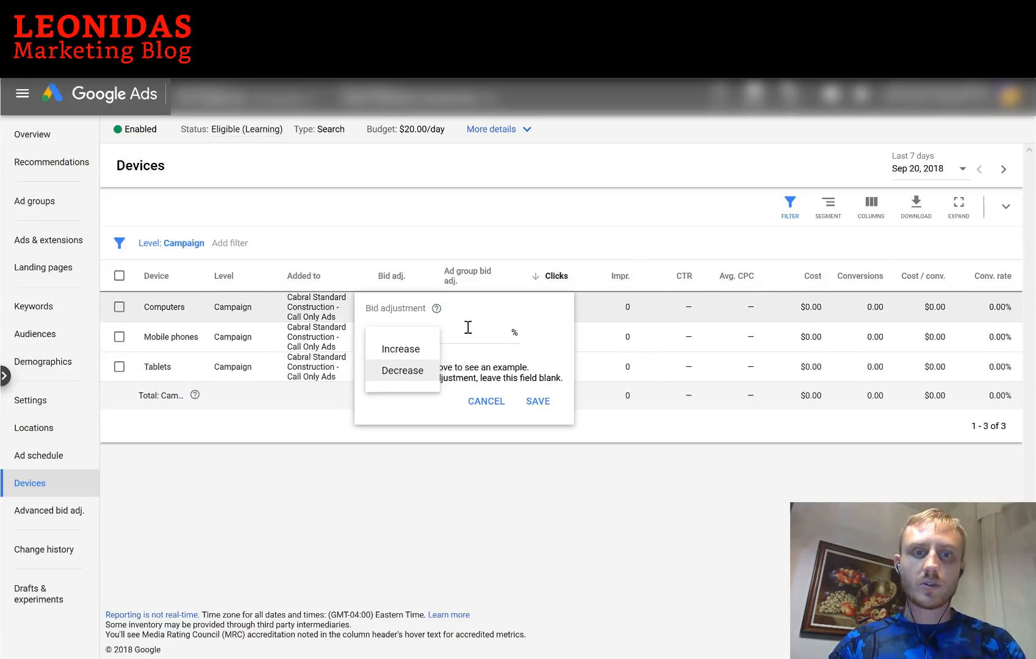
{"action": "type", "text": "100"}
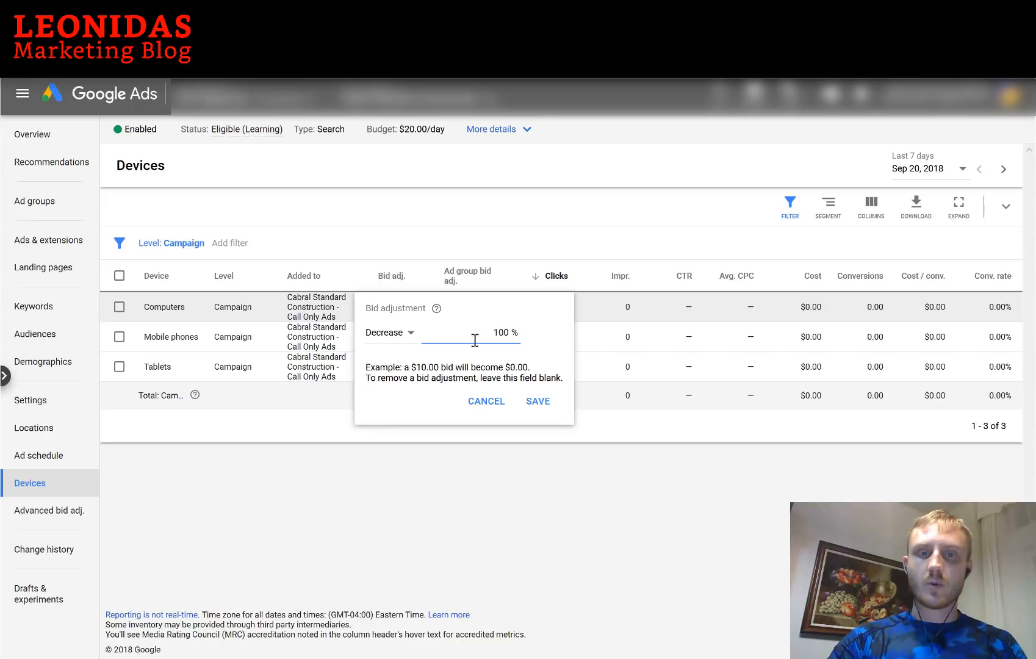
{"action": "left_click", "coordinate": [535, 402]}
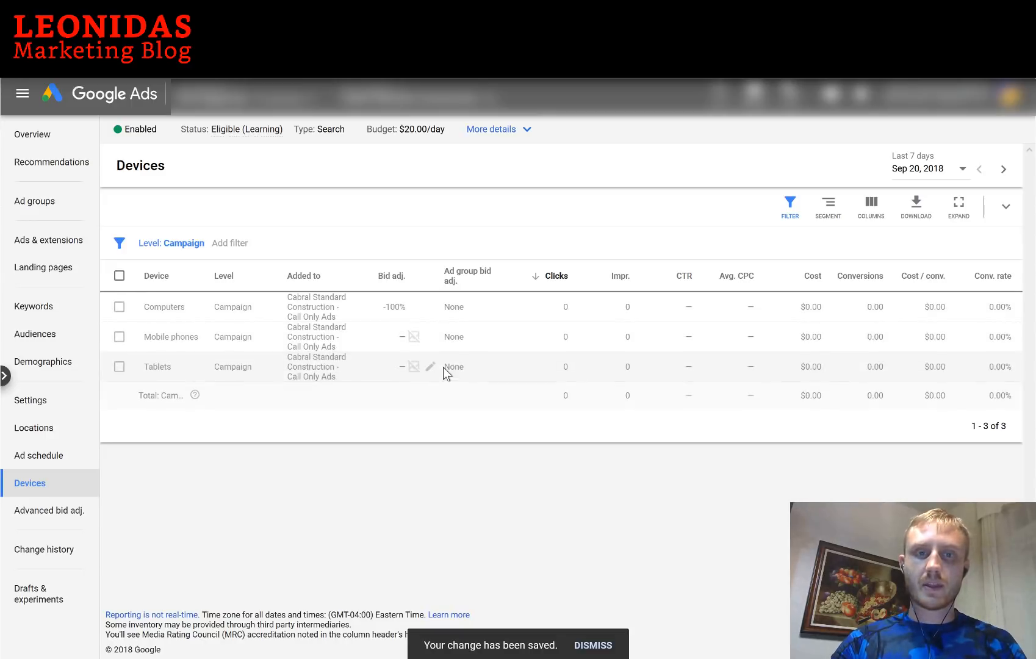
{"action": "left_click", "coordinate": [434, 368]}
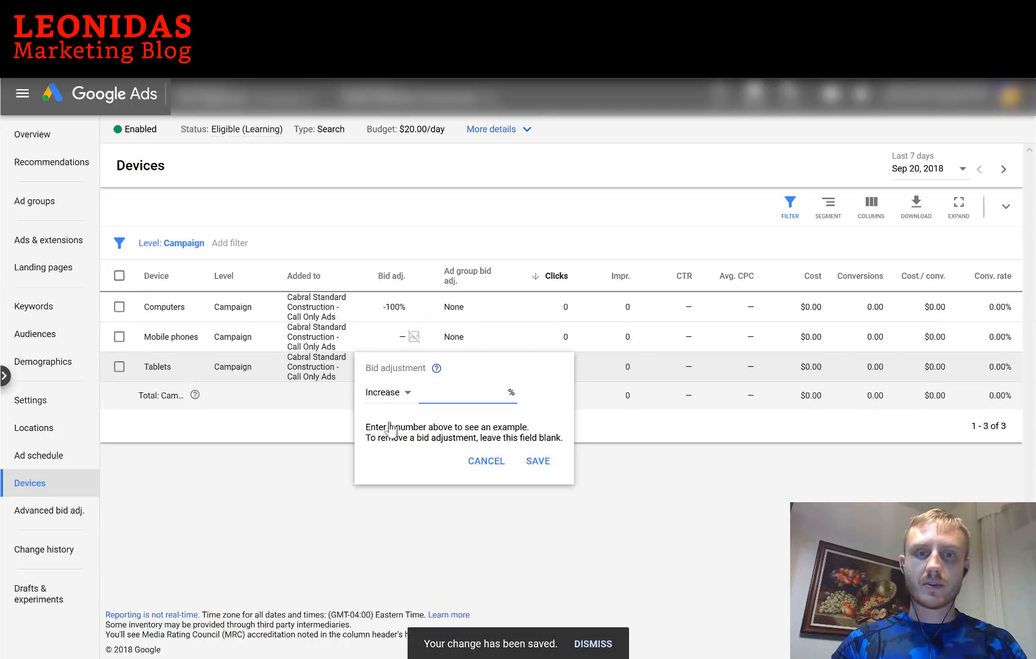
{"action": "left_click", "coordinate": [394, 393]}
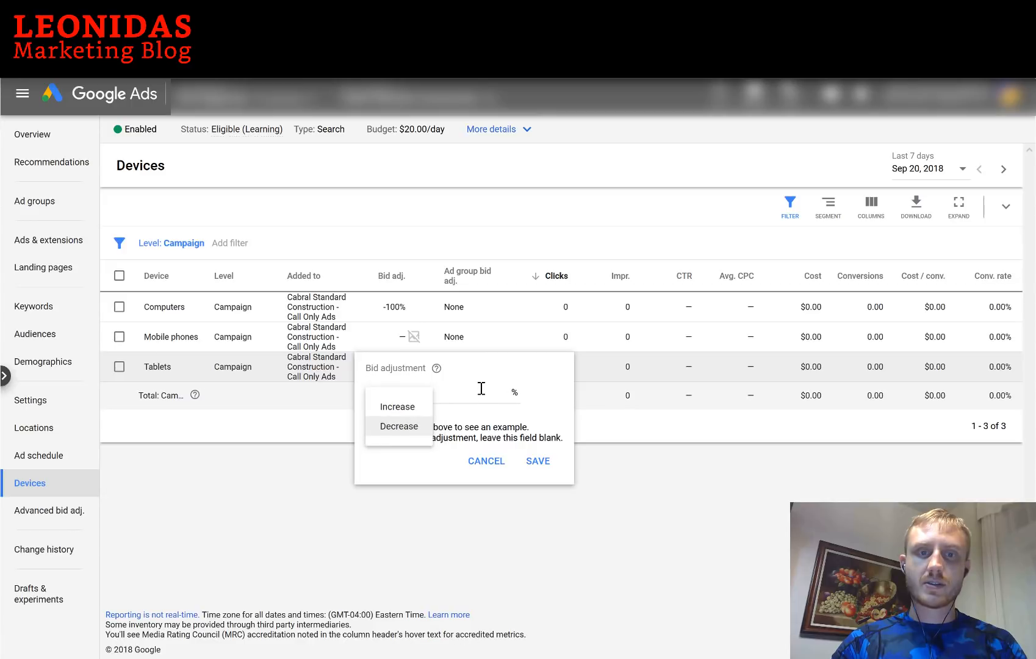
{"action": "key", "text": "Return"}
{"action": "type", "text": "100"}
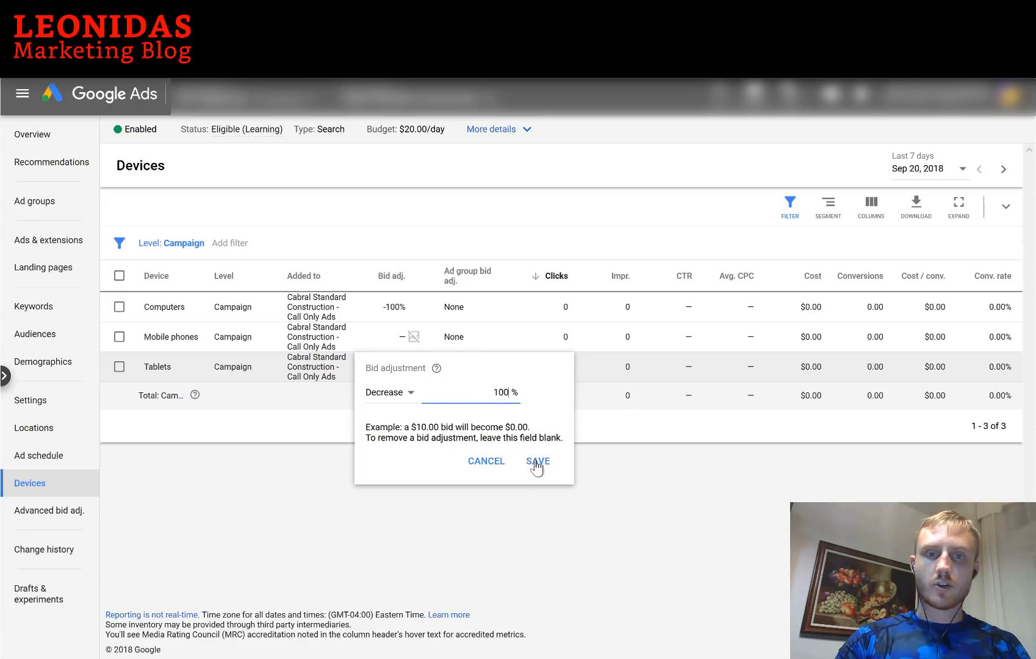
{"action": "left_click", "coordinate": [537, 462]}
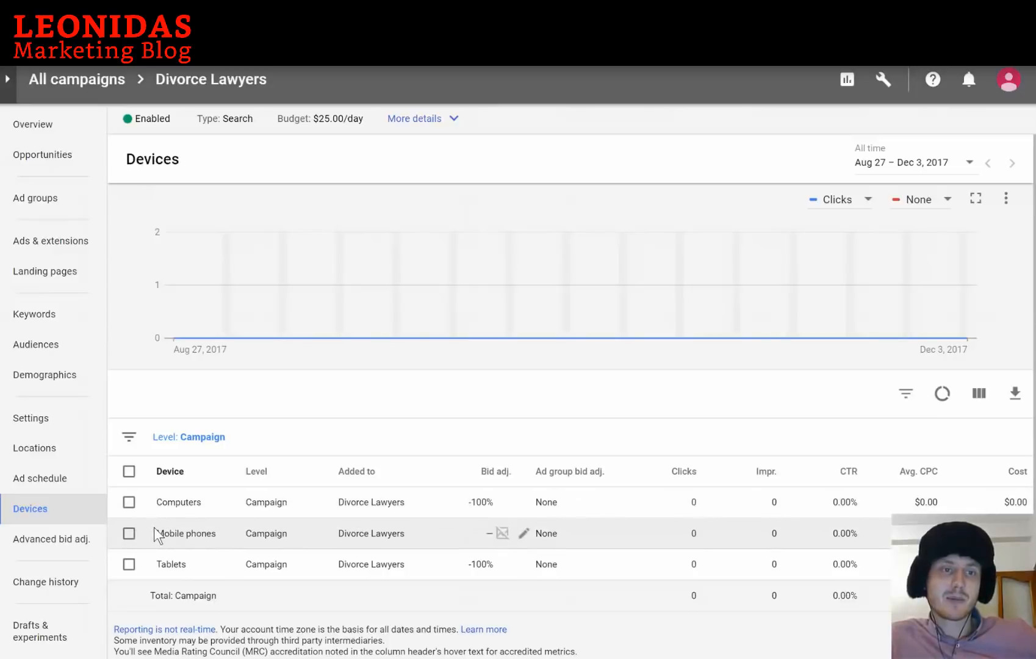
In Advanced bid adjustments, try 900% for Calls, then cancel to keep it at 0%
{"action": "left_click", "coordinate": [70, 546]}
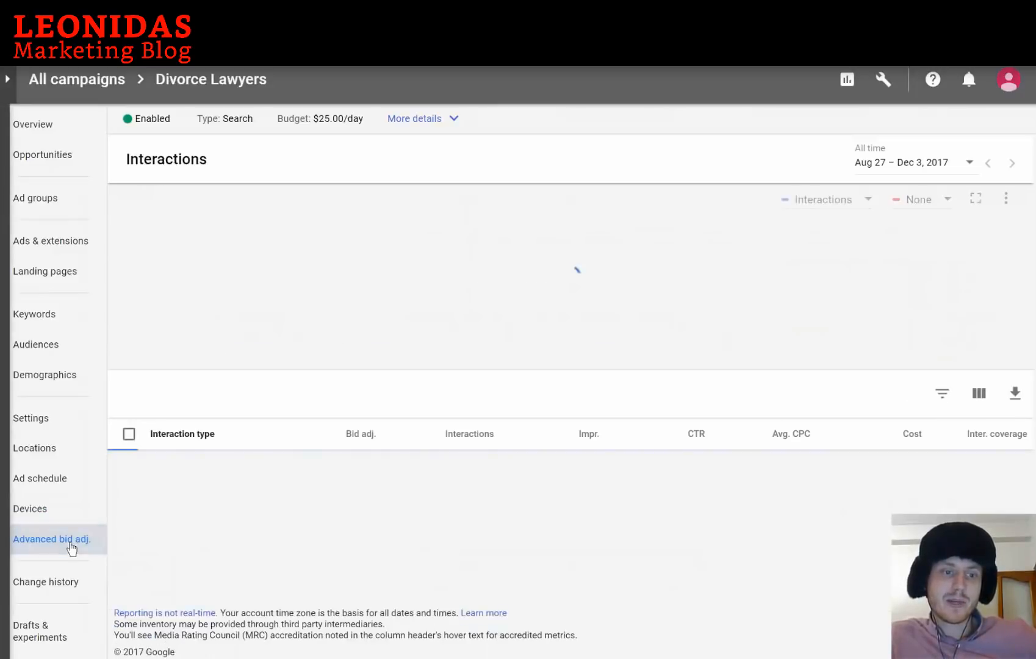
{"action": "mouse_move", "coordinate": [372, 470]}
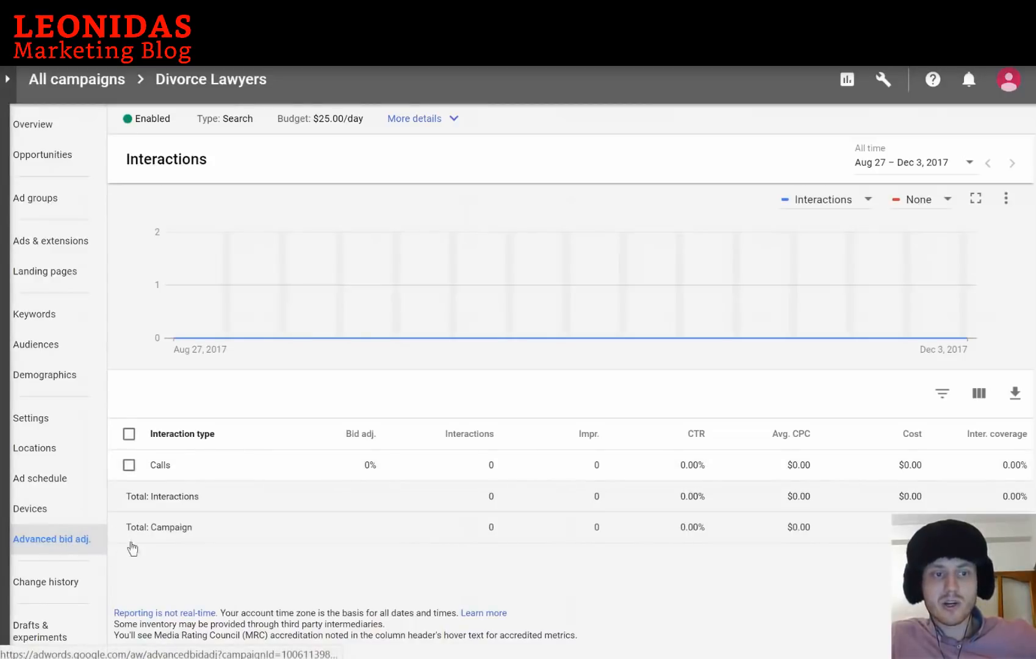
{"action": "left_click", "coordinate": [370, 470]}
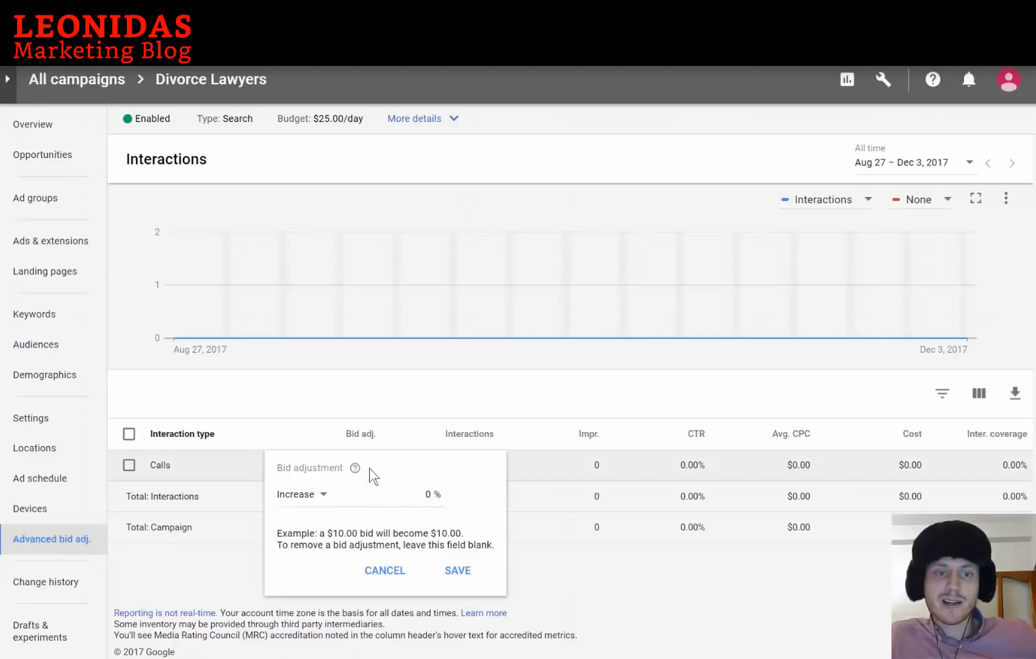
{"action": "double_click", "coordinate": [428, 494]}
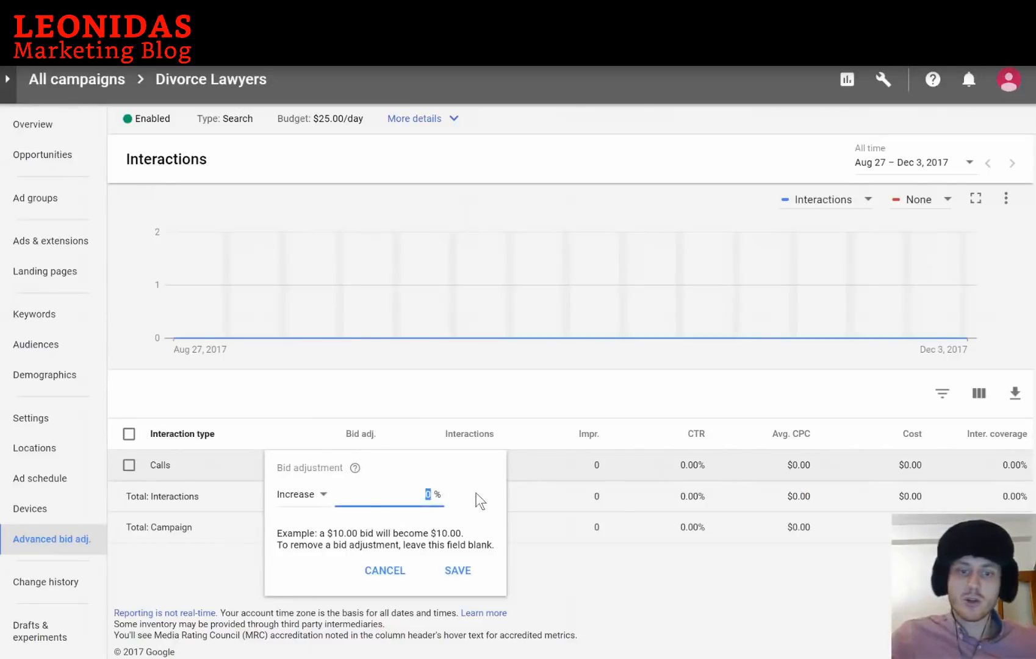
{"action": "type", "text": "900"}
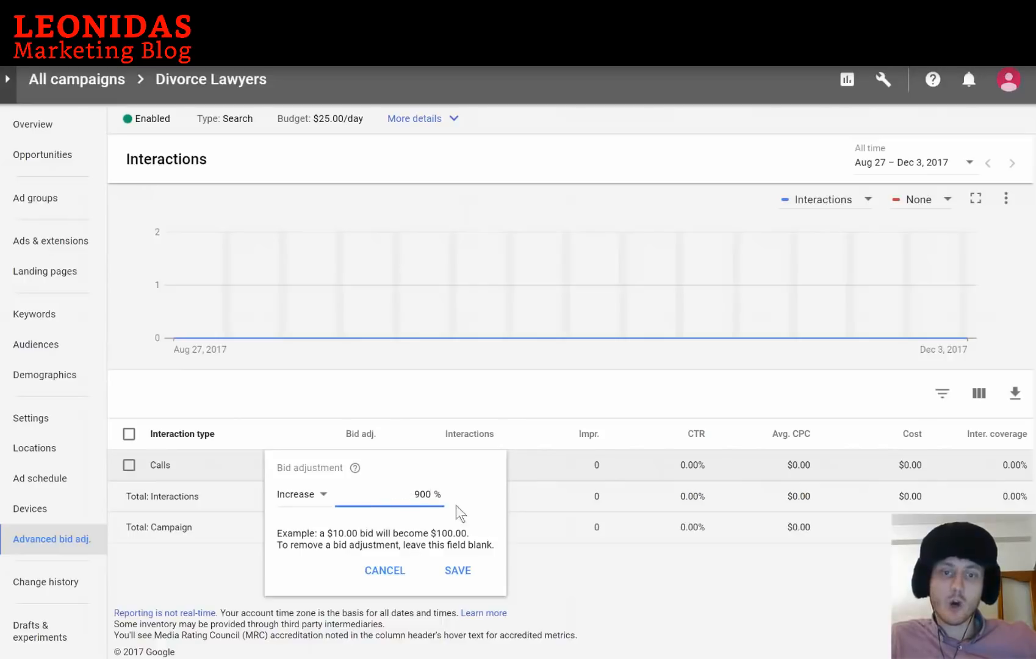
{"action": "left_click", "coordinate": [386, 576]}
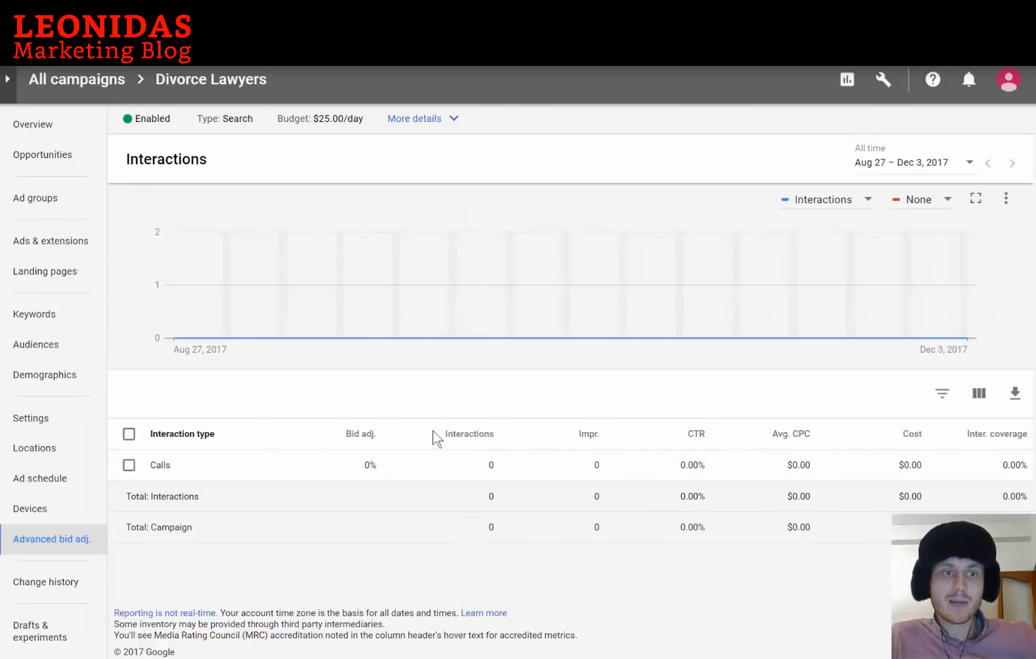
From All campaigns, inspect a paused campaign's Calls: 95 interactions and 41.54% interaction coverage
{"action": "left_click", "coordinate": [76, 85]}
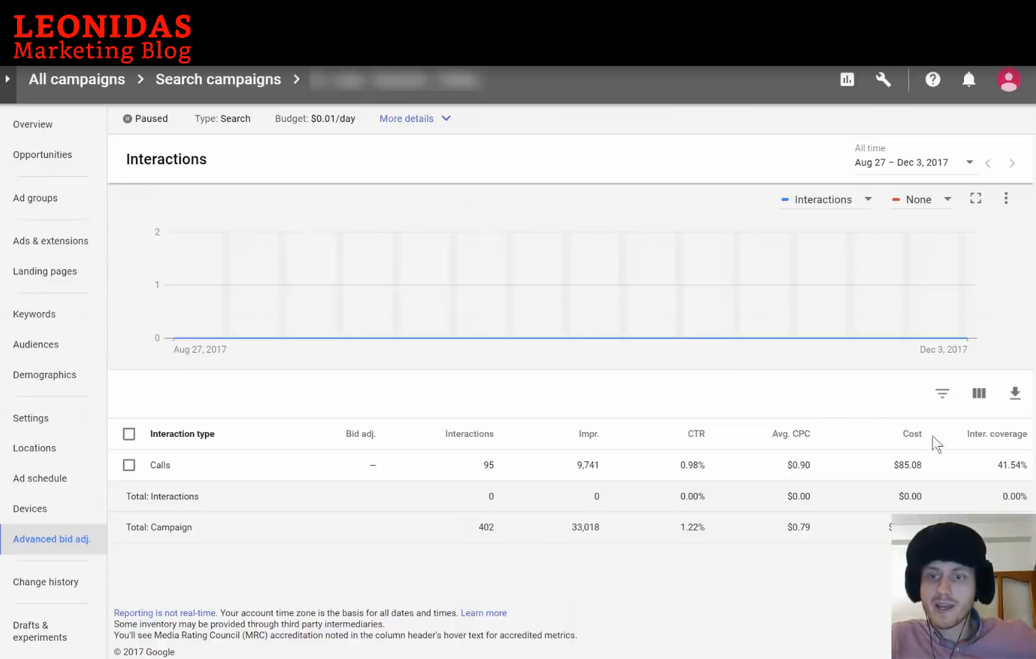
{"action": "mouse_move", "coordinate": [976, 438]}
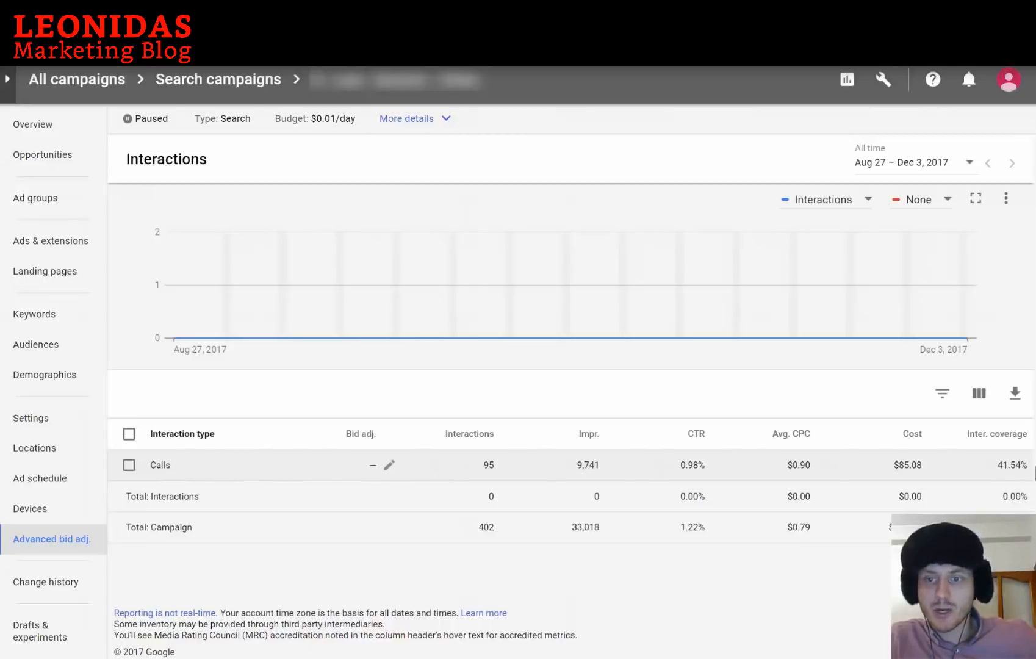
{"action": "double_click", "coordinate": [1024, 465]}
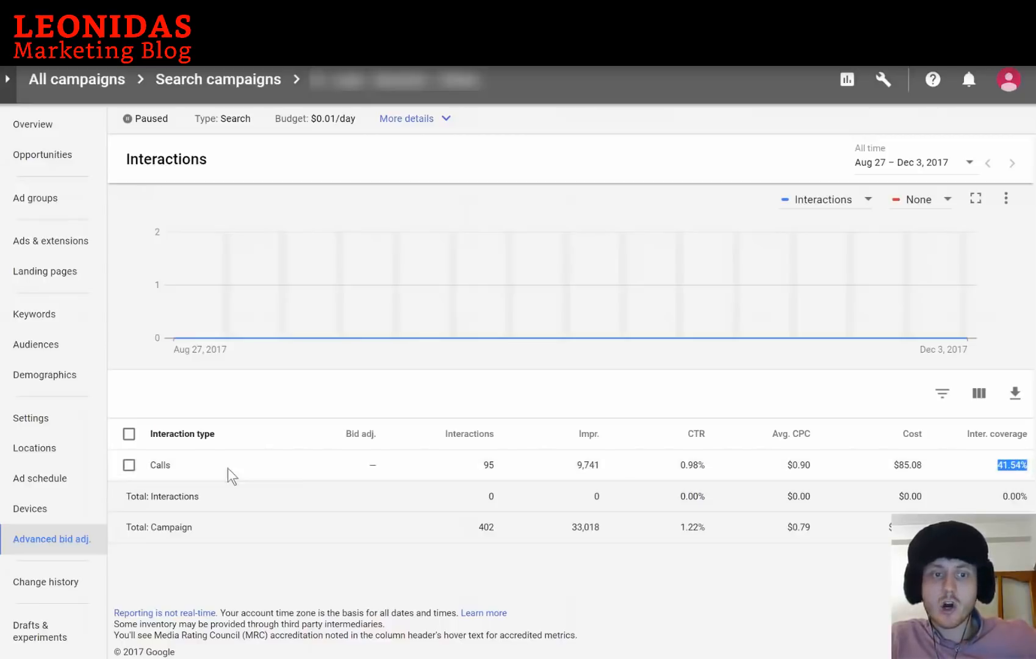
{"action": "left_click", "coordinate": [1016, 465]}
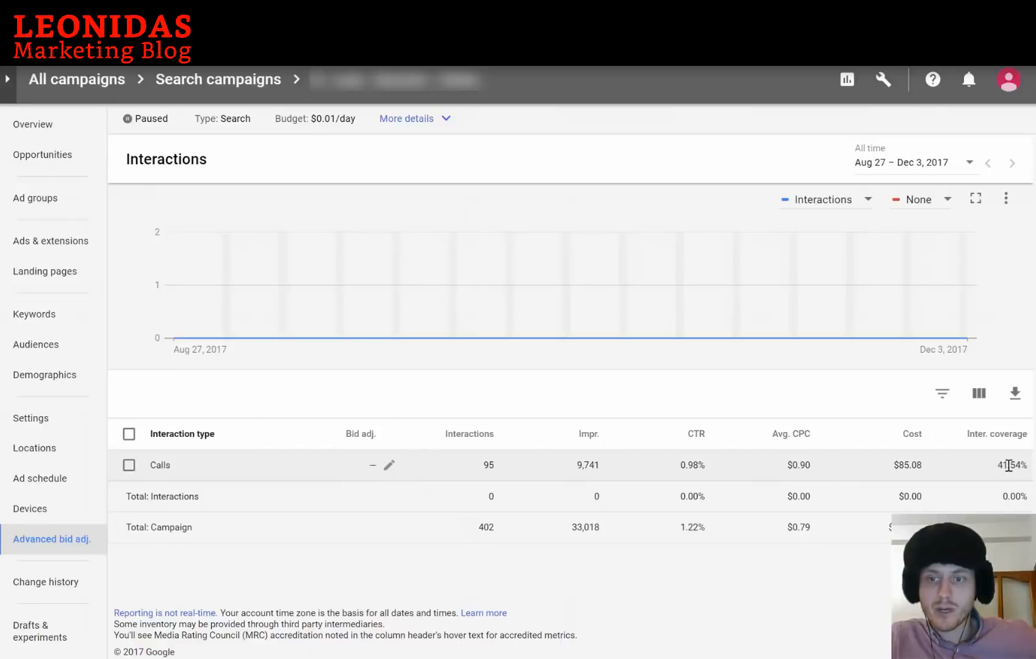